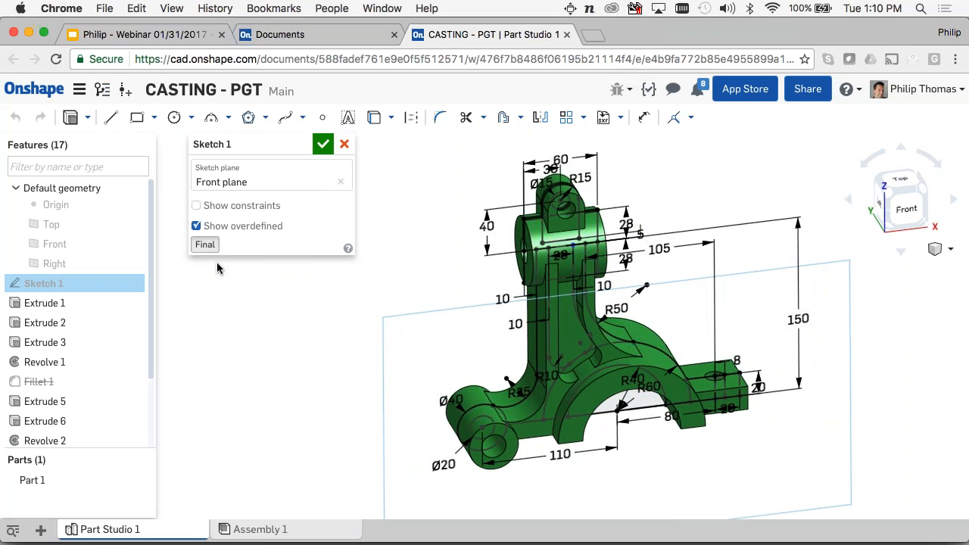
- Finish editing Sketch 1 on the front plane of the casting
{"action": "right_click_drag", "start_coordinate": [218, 265], "coordinate": [370, 305]}
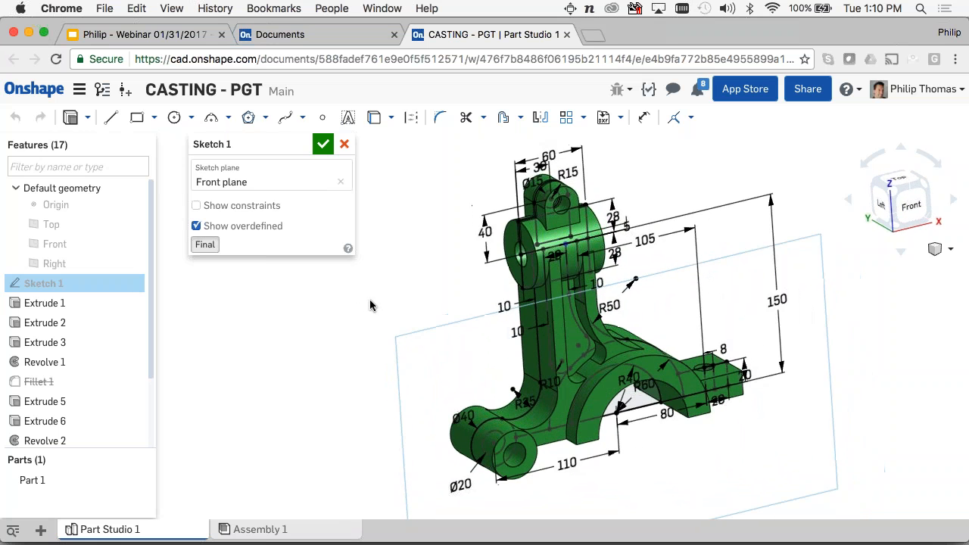
{"action": "left_click", "coordinate": [323, 144]}
{"action": "scroll", "coordinate": [152, 285], "scroll_direction": "down", "scroll_amount": 3}
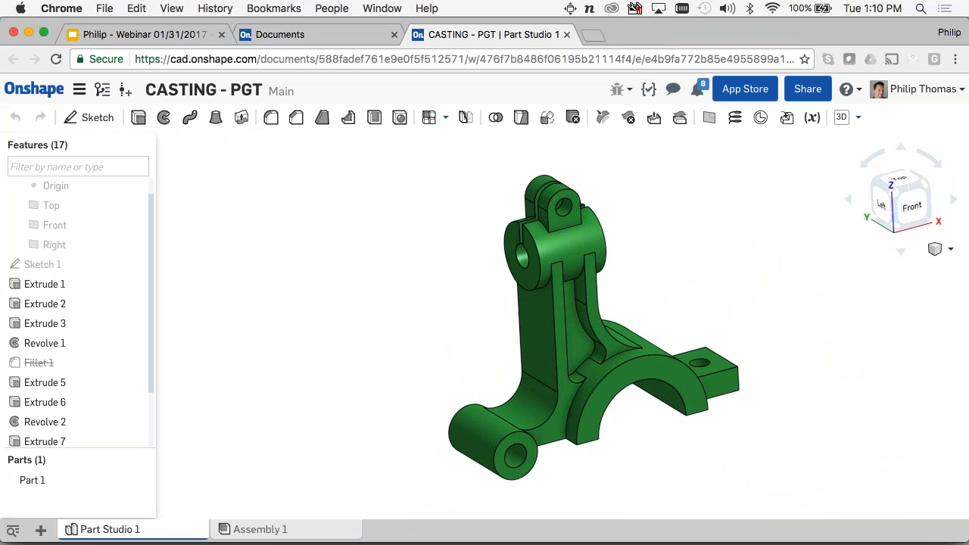
{"action": "right_click_drag", "start_coordinate": [326, 339], "coordinate": [392, 305]}
{"action": "scroll", "coordinate": [443, 318], "scroll_direction": "up", "scroll_amount": 5}
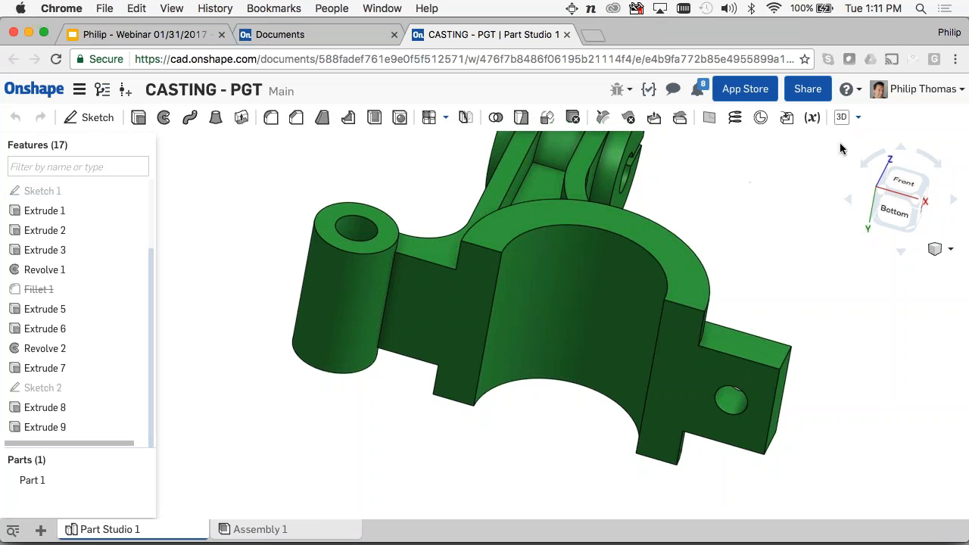
- Review the keyboard shortcuts reference, open it in a separate window and close that window
{"action": "left_click", "coordinate": [847, 117]}
{"action": "left_click", "coordinate": [757, 161]}
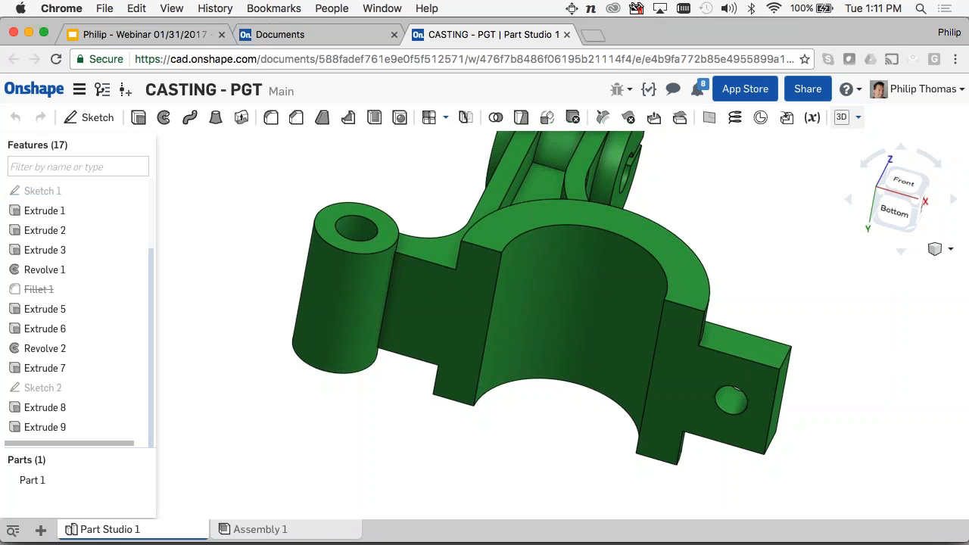
{"action": "left_click", "coordinate": [847, 89]}
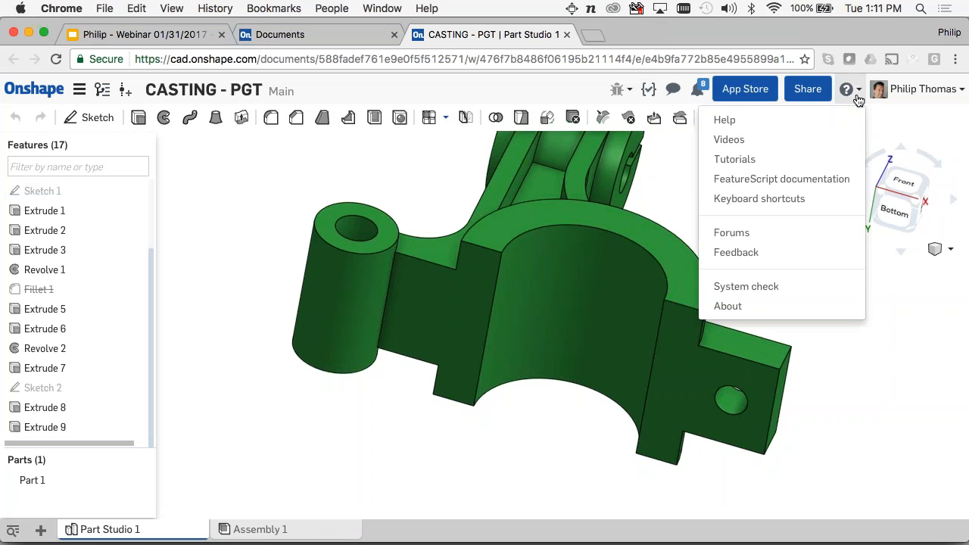
{"action": "left_click", "coordinate": [802, 201]}
{"action": "scroll", "coordinate": [512, 302], "scroll_direction": "down", "scroll_amount": 2}
{"action": "scroll", "coordinate": [512, 302], "scroll_direction": "down", "scroll_amount": 5}
{"action": "scroll", "coordinate": [512, 302], "scroll_direction": "up", "scroll_amount": 7}
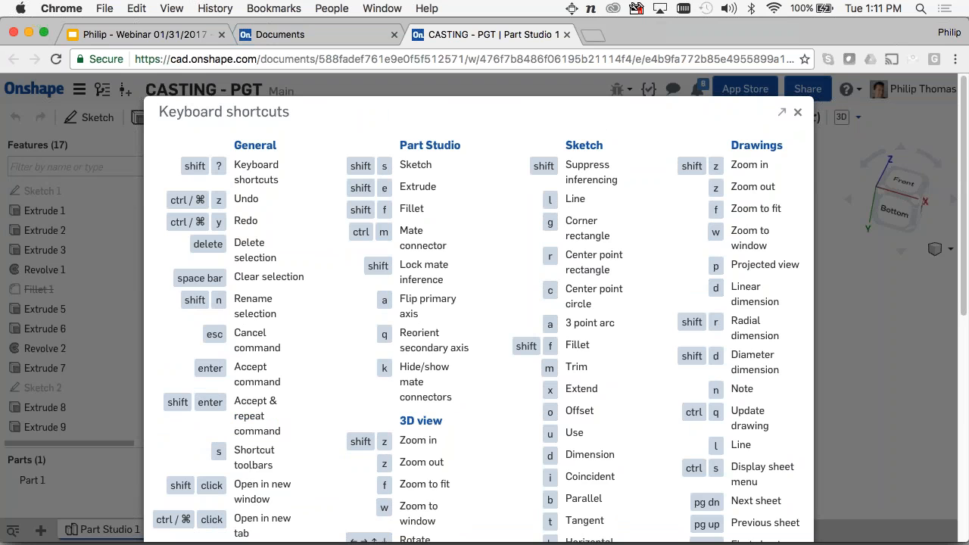
{"action": "left_click", "coordinate": [781, 112]}
{"action": "mouse_move", "coordinate": [750, 27]}
{"action": "left_mouse_down"}
{"action": "mouse_move", "coordinate": [774, 72]}
{"action": "mouse_move", "coordinate": [768, 23]}
{"action": "left_mouse_up"}
{"action": "left_click", "coordinate": [33, 30]}
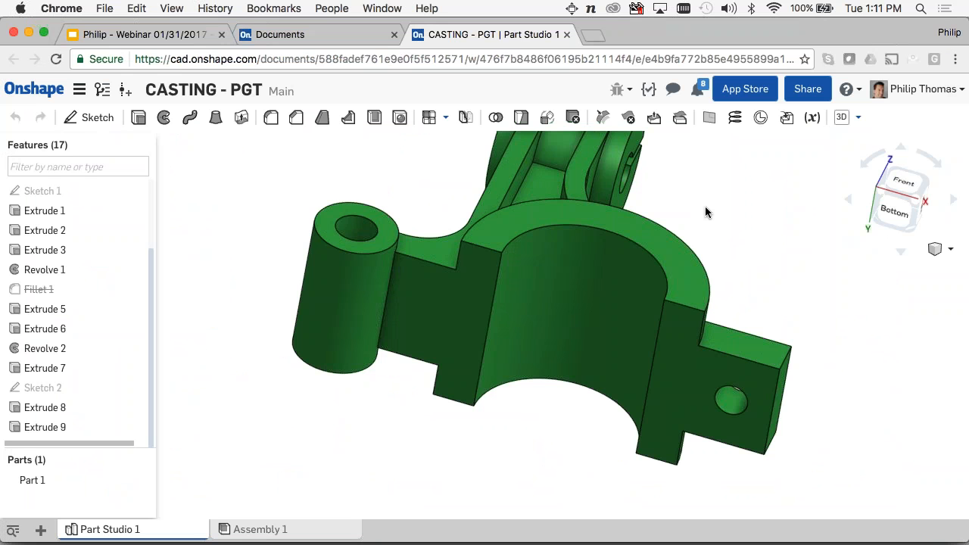
- Show the feature shortcut toolbar beside the casting and dismiss it
{"action": "right_click_drag", "start_coordinate": [680, 209], "coordinate": [668, 203]}
{"action": "middle_click_drag", "start_coordinate": [662, 201], "coordinate": [661, 217]}
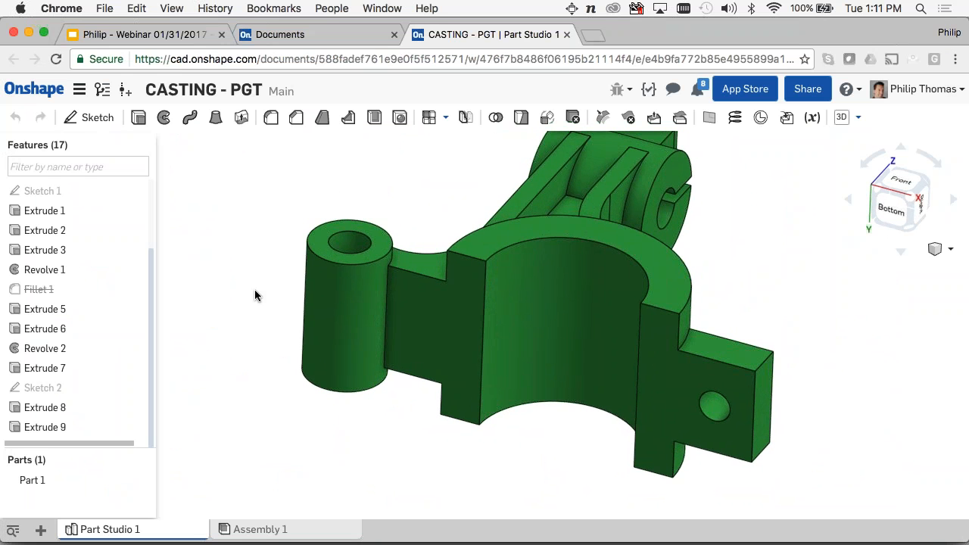
{"action": "key", "text": "s"}
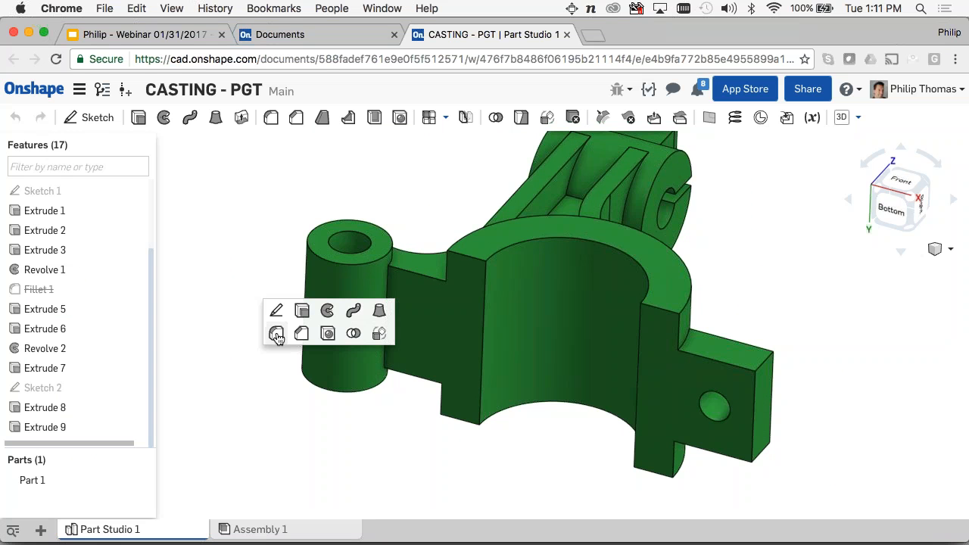
{"action": "key", "text": "s"}
{"action": "key", "text": "Escape"}
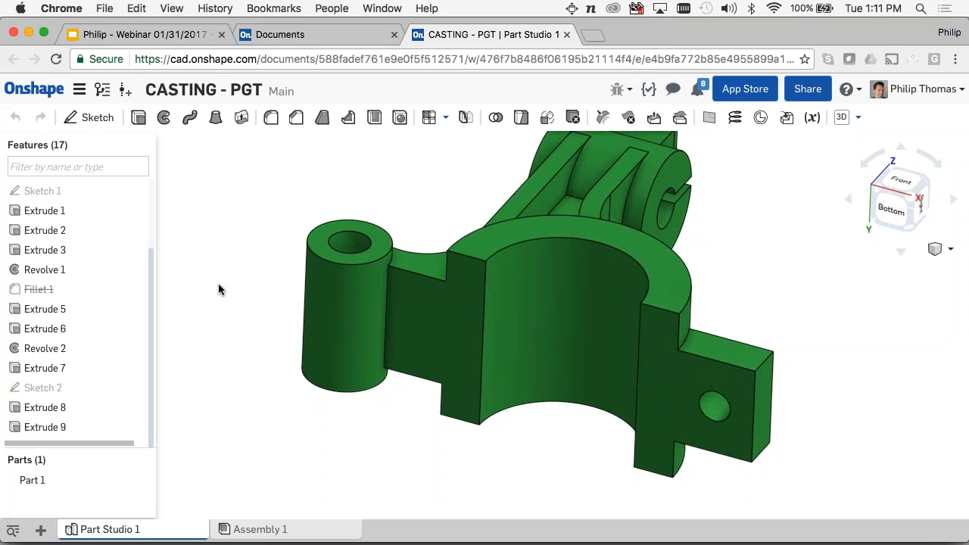
- Sketch a 20 by 90 mm corner rectangle over the half-ring's flat end beside the long boss, snapped to opposite corners
{"action": "left_click", "coordinate": [432, 328]}
{"action": "key", "text": "shift+s"}
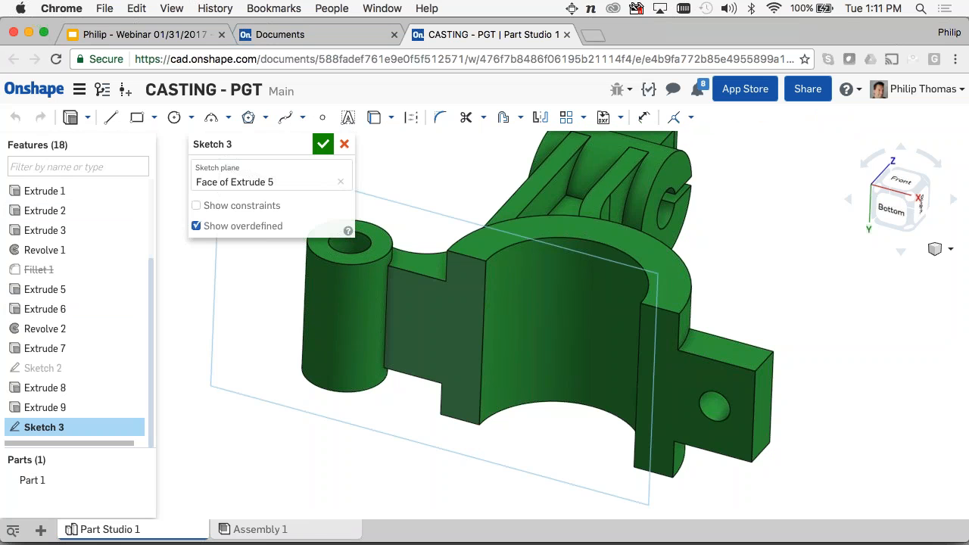
{"action": "key", "text": "g"}
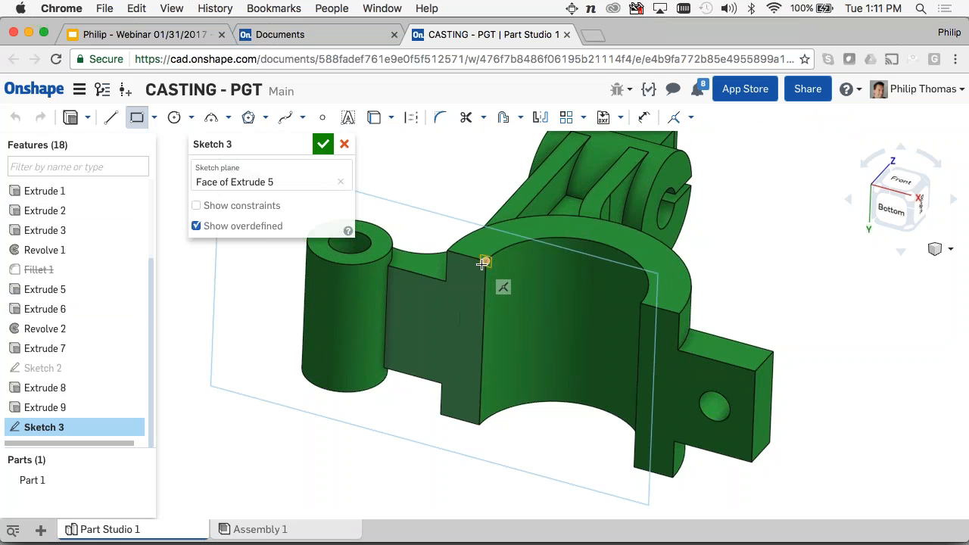
{"action": "left_click", "coordinate": [482, 264]}
{"action": "left_click", "coordinate": [441, 415]}
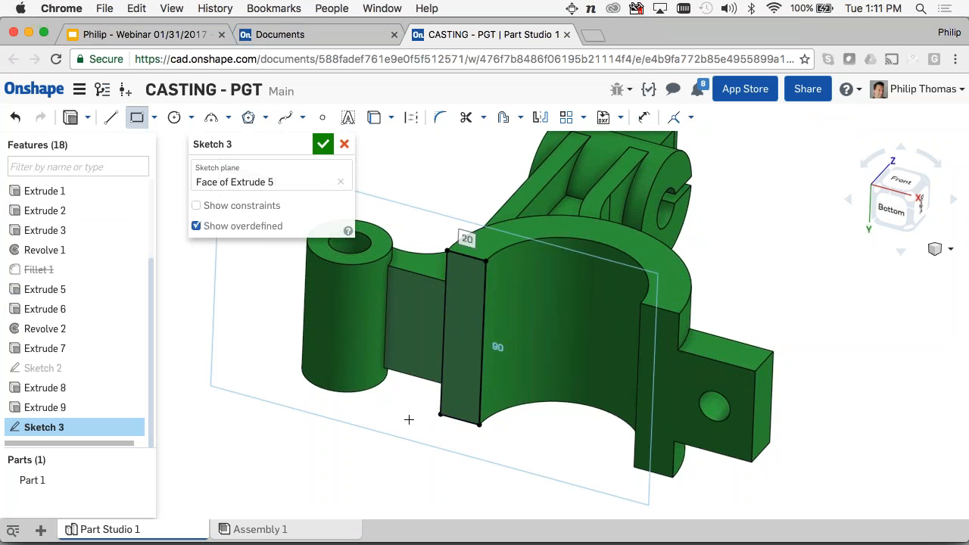
{"action": "key", "text": "Tab"}
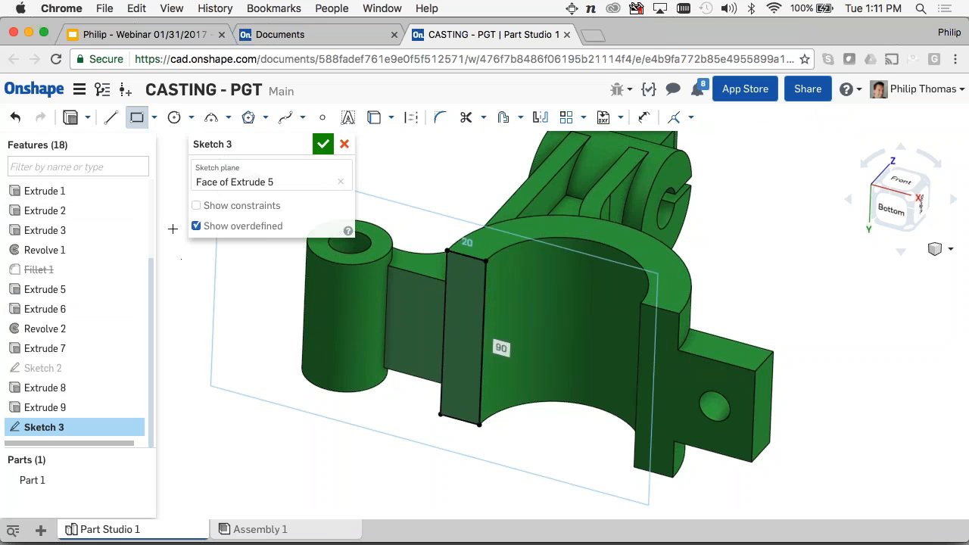
{"action": "key", "text": "Tab"}
- Revolve the rectangle fully about the half-ring's inner cylindrical face, creating a new part
{"action": "left_click", "coordinate": [88, 121]}
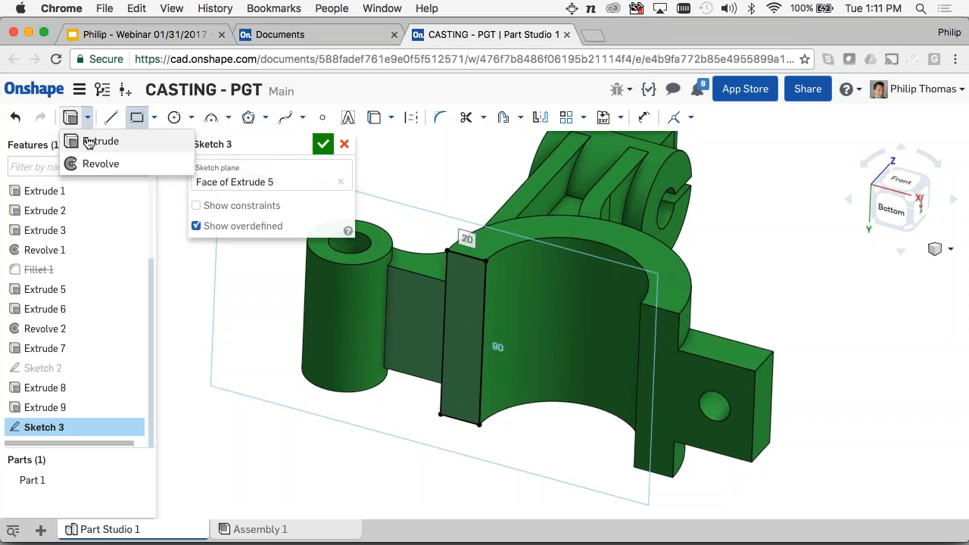
{"action": "left_click", "coordinate": [72, 163]}
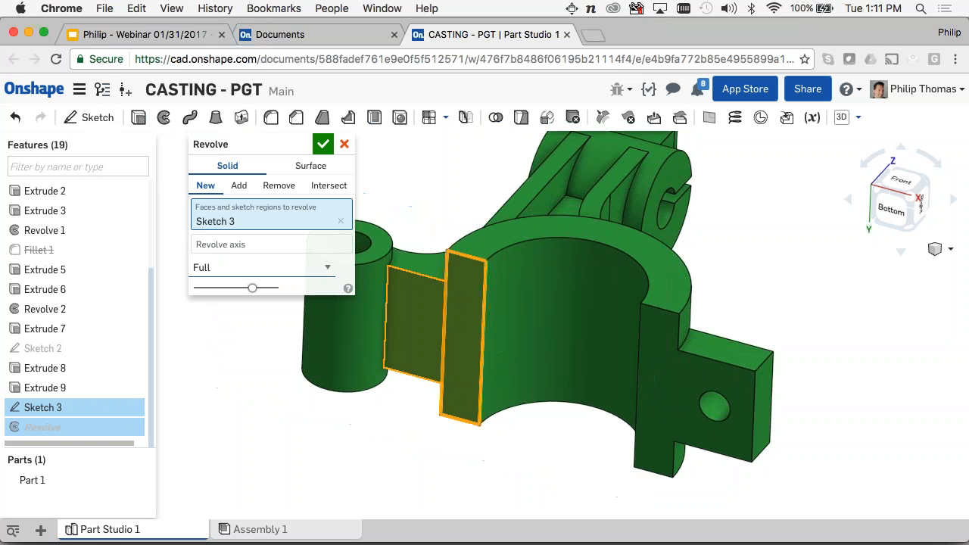
{"action": "left_click", "coordinate": [263, 243]}
{"action": "left_click", "coordinate": [514, 318]}
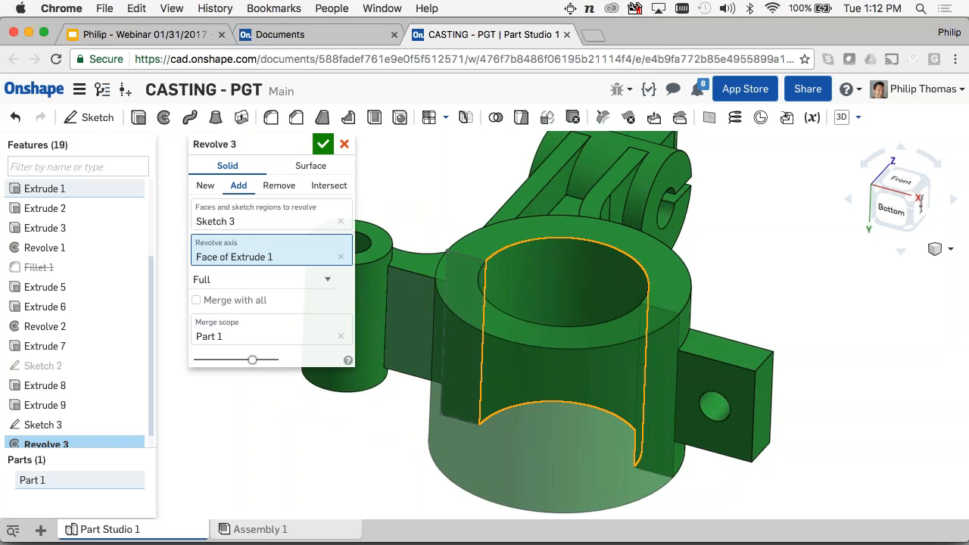
{"action": "left_click", "coordinate": [206, 187]}
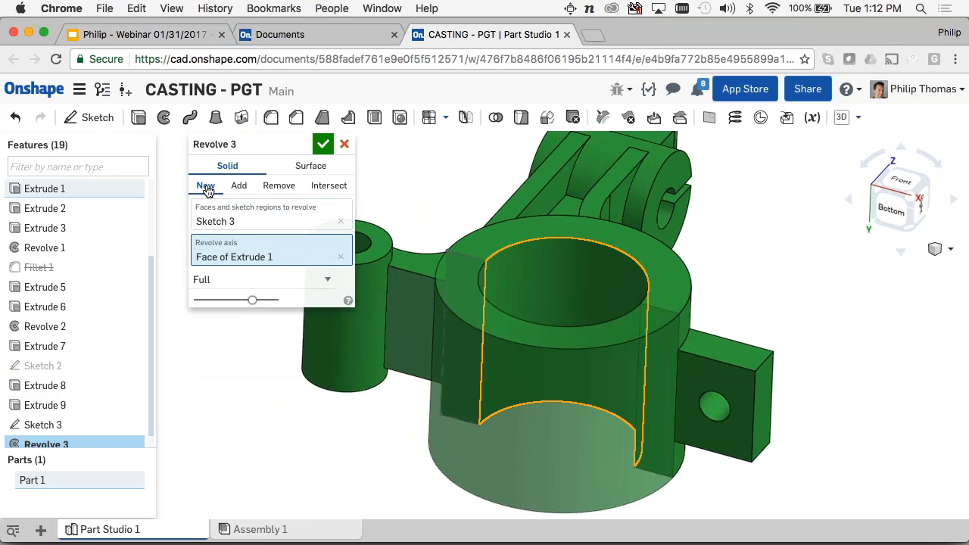
{"action": "left_click", "coordinate": [322, 143]}
- Rename Part 1 as Top and Part 2 as Bottom
{"action": "right_click_drag", "start_coordinate": [226, 282], "coordinate": [213, 323]}
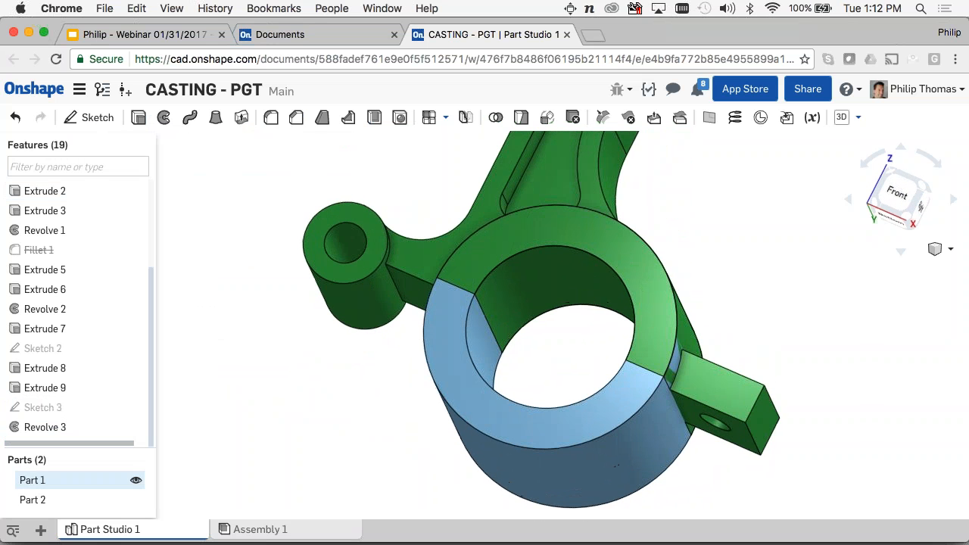
{"action": "right_click", "coordinate": [63, 482]}
{"action": "left_click", "coordinate": [123, 268]}
{"action": "type", "text": "Top"}
{"action": "key", "text": "Return"}
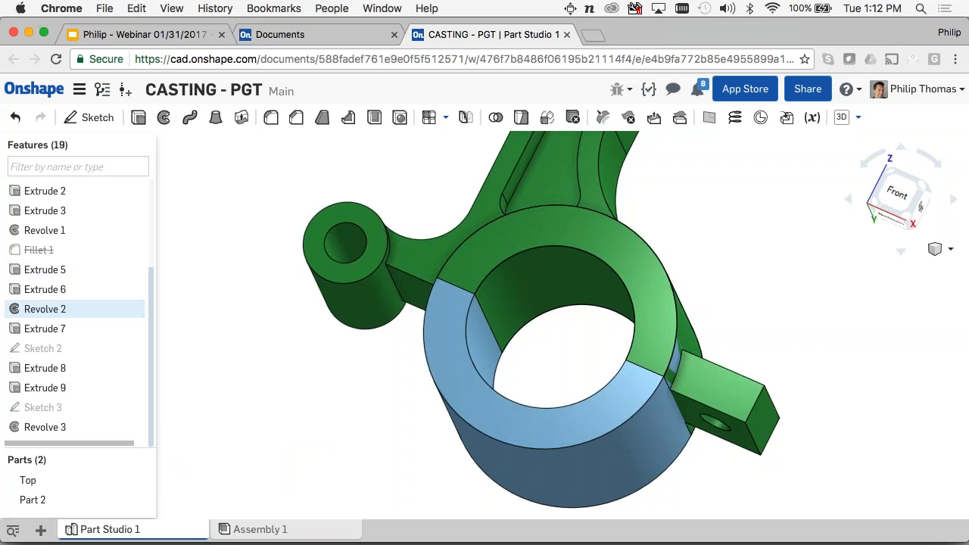
{"action": "right_click", "coordinate": [83, 499]}
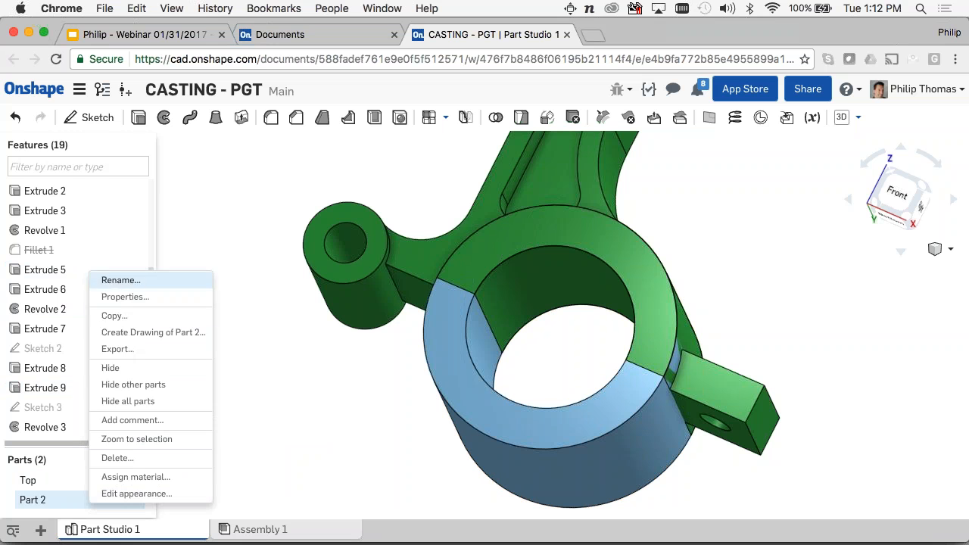
{"action": "left_click", "coordinate": [135, 280]}
{"action": "type", "text": "Bottom"}
{"action": "key", "text": "Return"}
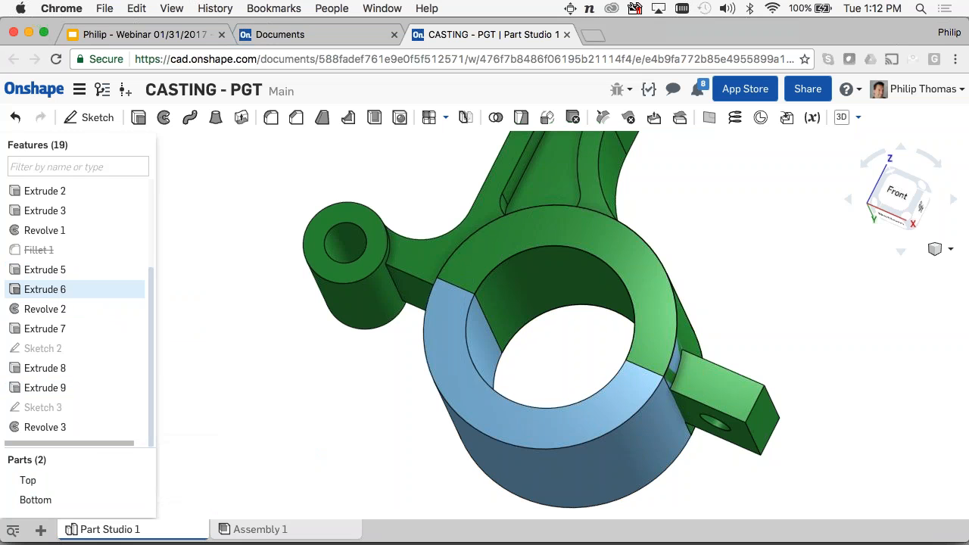
- Inspect the properties of the Top part
{"action": "right_click", "coordinate": [103, 479]}
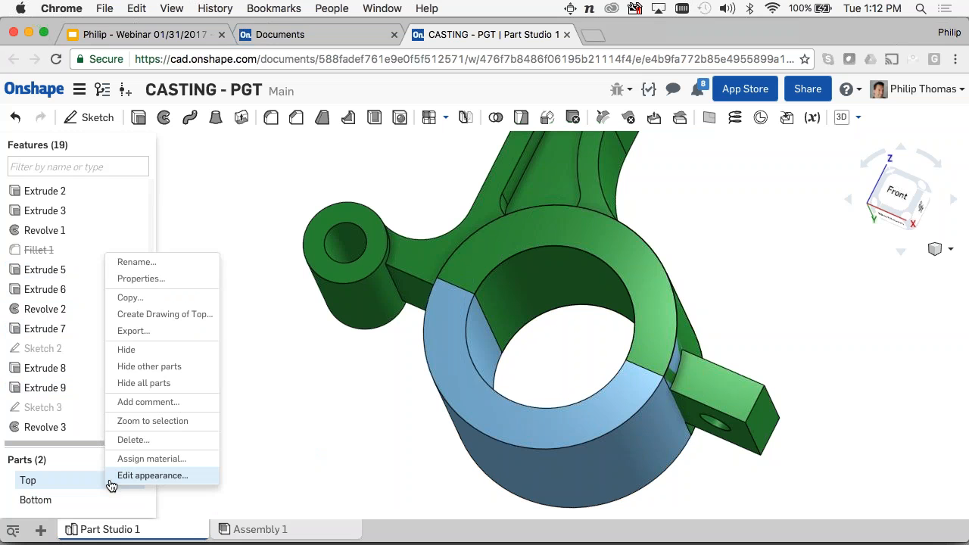
{"action": "left_click", "coordinate": [144, 279]}
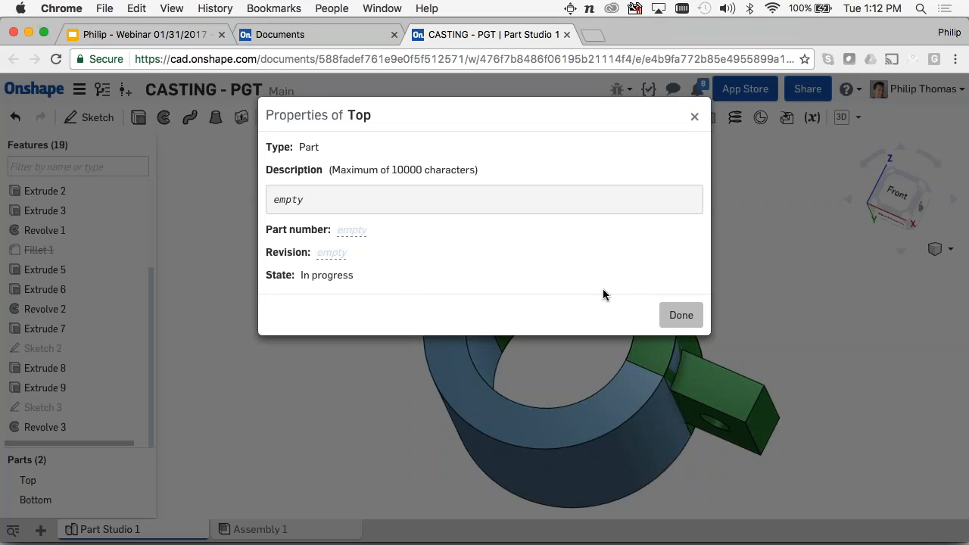
{"action": "left_click", "coordinate": [693, 117]}
- Hide the Bottom part to expose the flat faces of the Top part
{"action": "right_click_drag", "start_coordinate": [371, 349], "coordinate": [340, 378]}
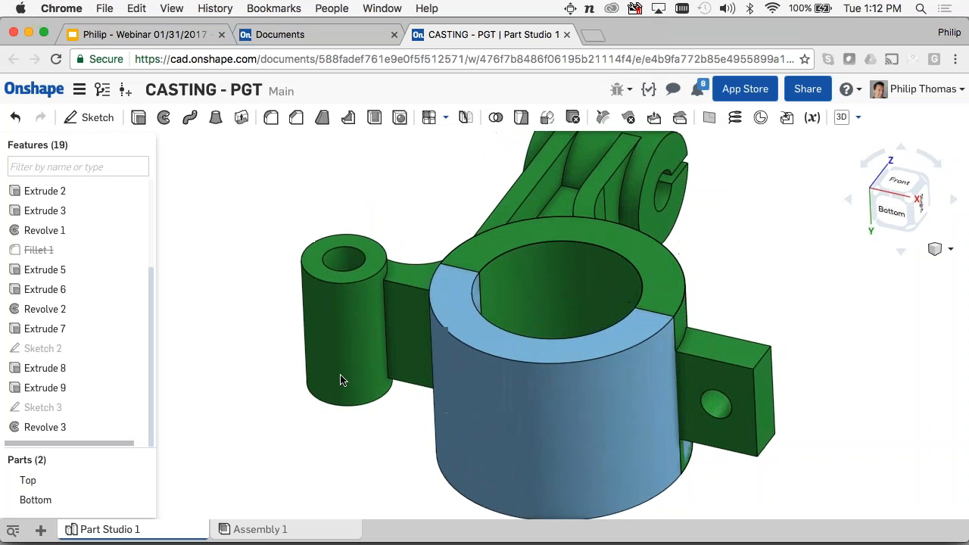
{"action": "left_click", "coordinate": [135, 502]}
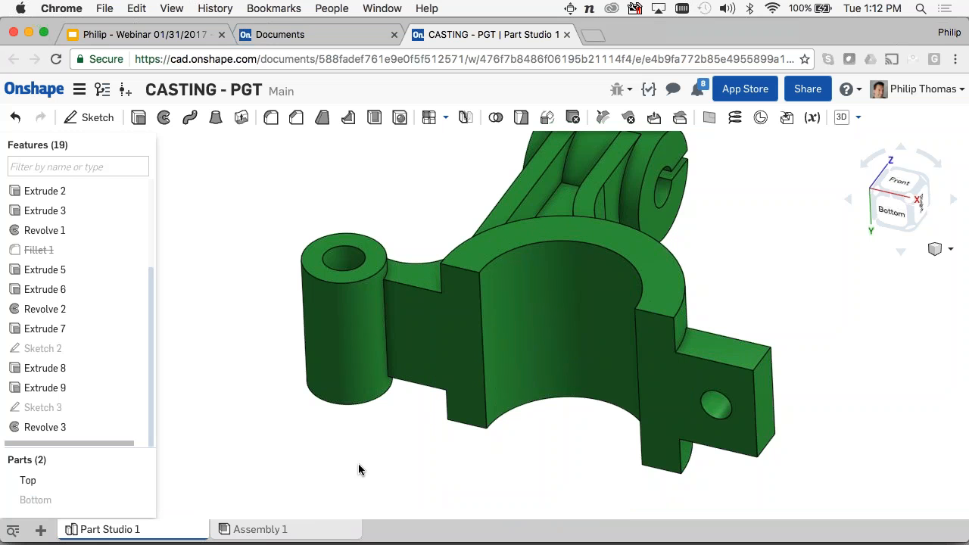
{"action": "middle_click_drag", "start_coordinate": [358, 469], "coordinate": [352, 425]}
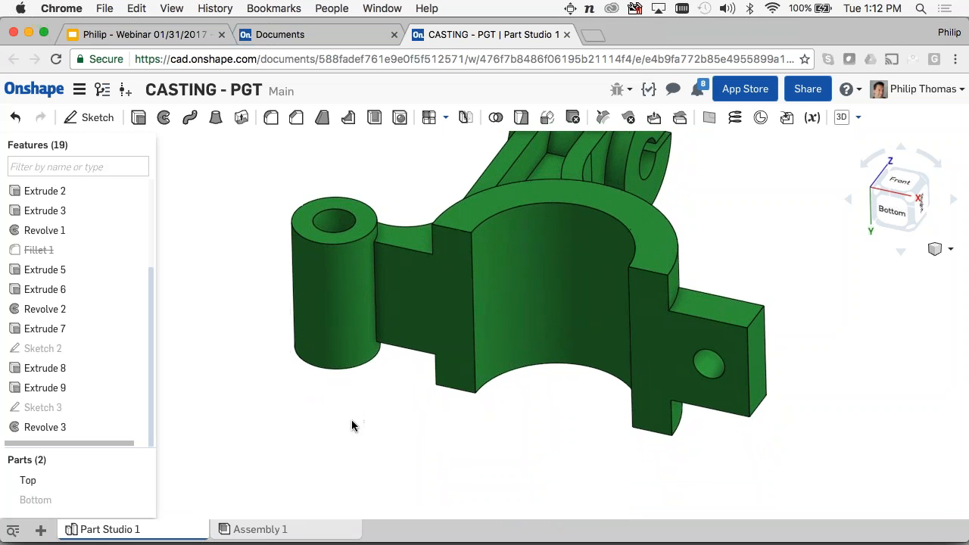
- Start a sketch on the flat split face and draw a 30 by 56 mm rectangle between the long boss and the half-ring
{"action": "left_click", "coordinate": [396, 305]}
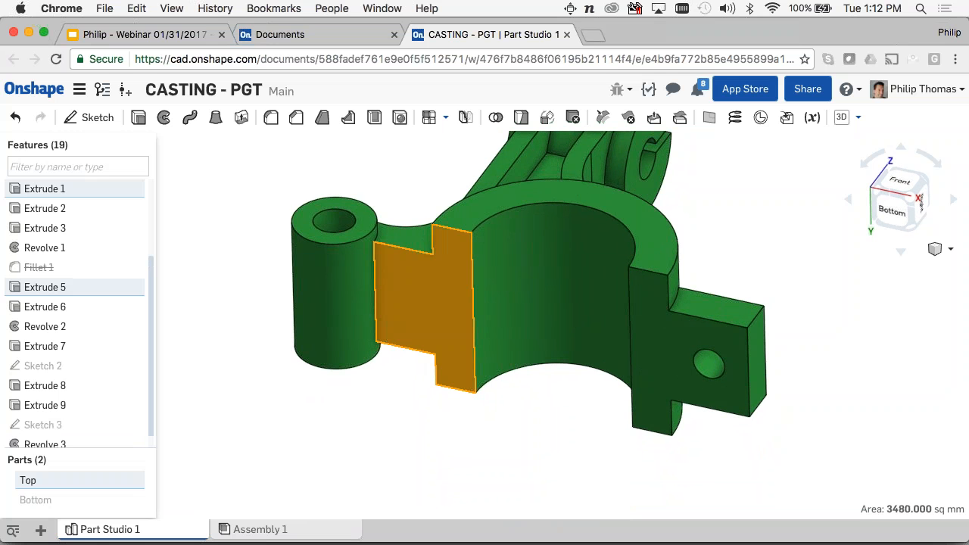
{"action": "key", "text": "shift+s"}
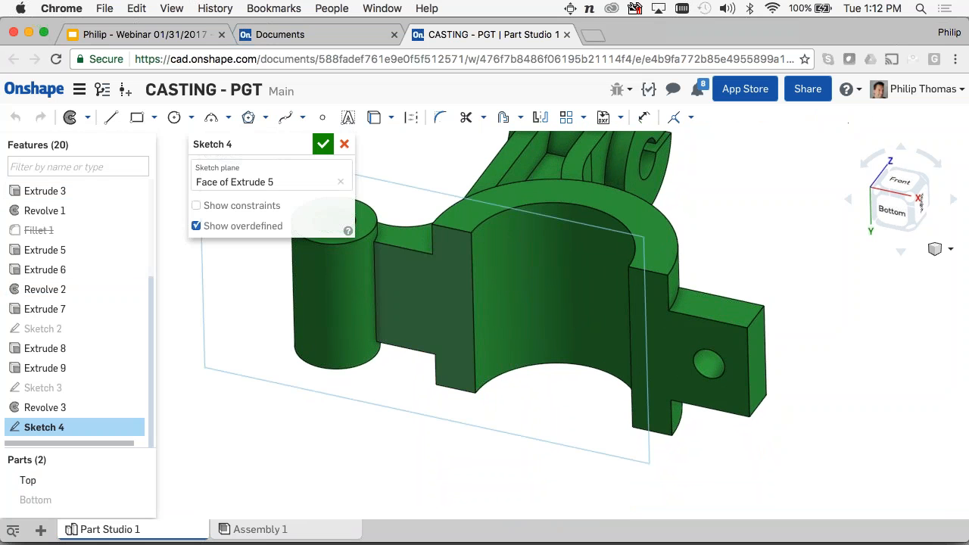
{"action": "key", "text": "r"}
{"action": "left_click", "coordinate": [374, 242]}
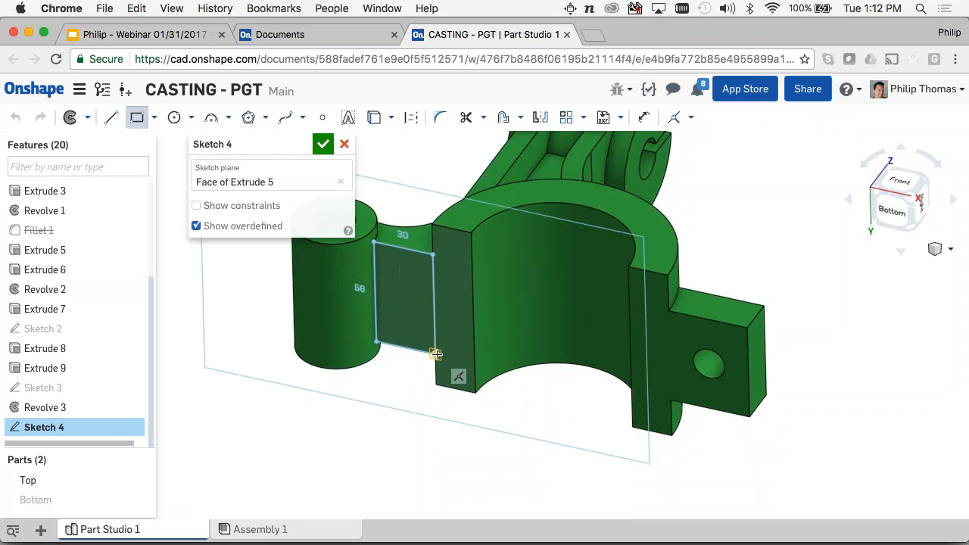
{"action": "left_click", "coordinate": [436, 354]}
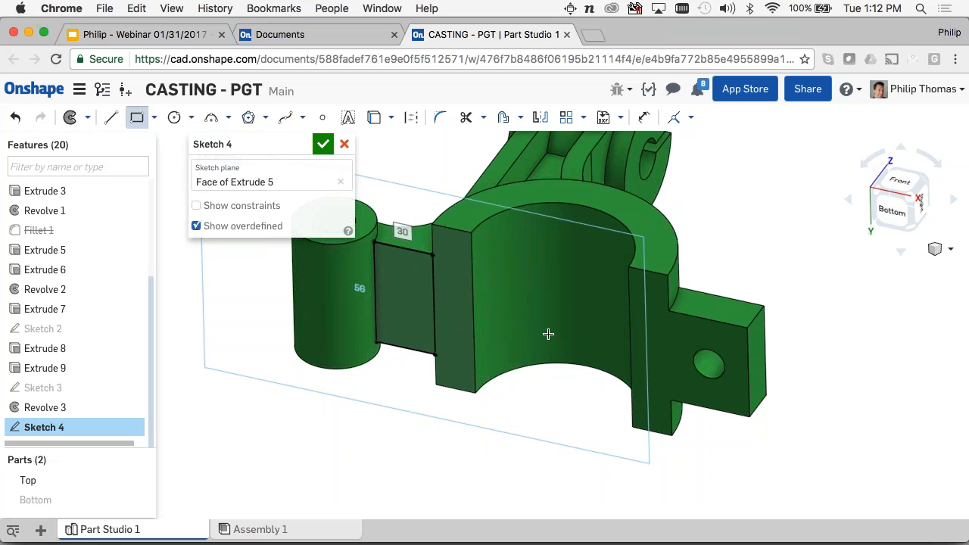
{"action": "key", "text": "Escape"}
- Project the lug's hole edge into the sketch and draw a corner rectangle freehand near the lug
{"action": "left_click", "coordinate": [704, 382]}
{"action": "key", "text": "u"}
{"action": "key", "text": "g"}
{"action": "left_click", "coordinate": [786, 395]}
{"action": "left_click", "coordinate": [723, 470]}
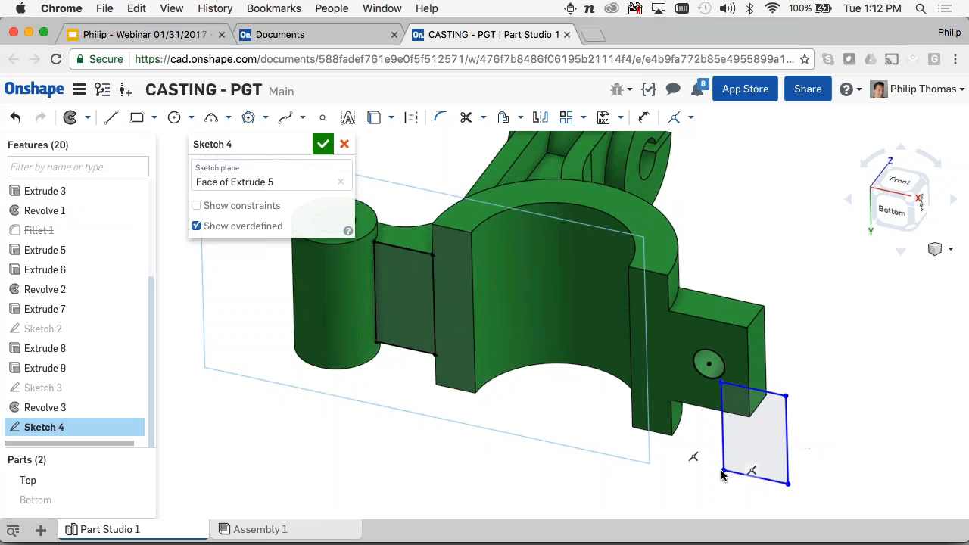
- Make two opposite corners of the freehand rectangle coincident with the matching corners of the lug's flat face
{"action": "left_click", "coordinate": [671, 401]}
{"action": "key", "text": "i"}
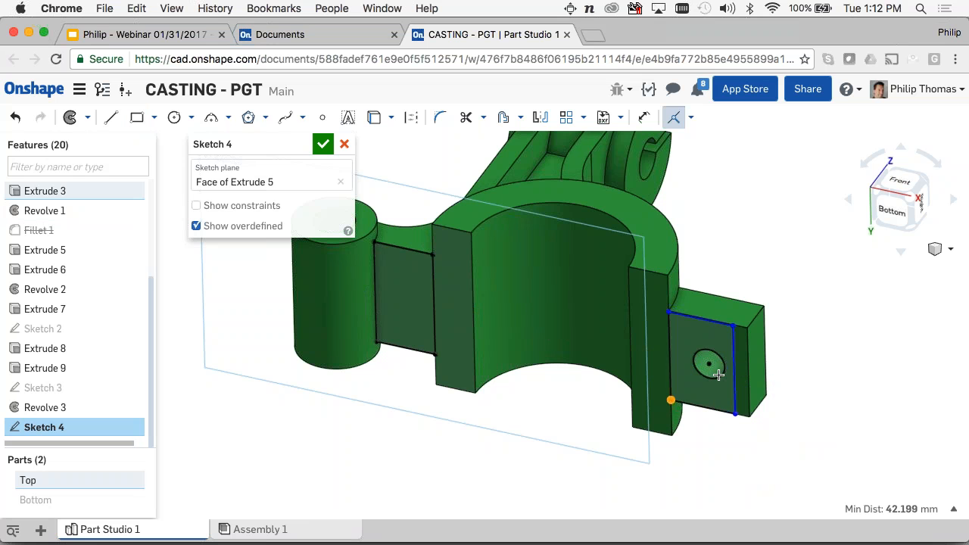
{"action": "left_click", "coordinate": [733, 326]}
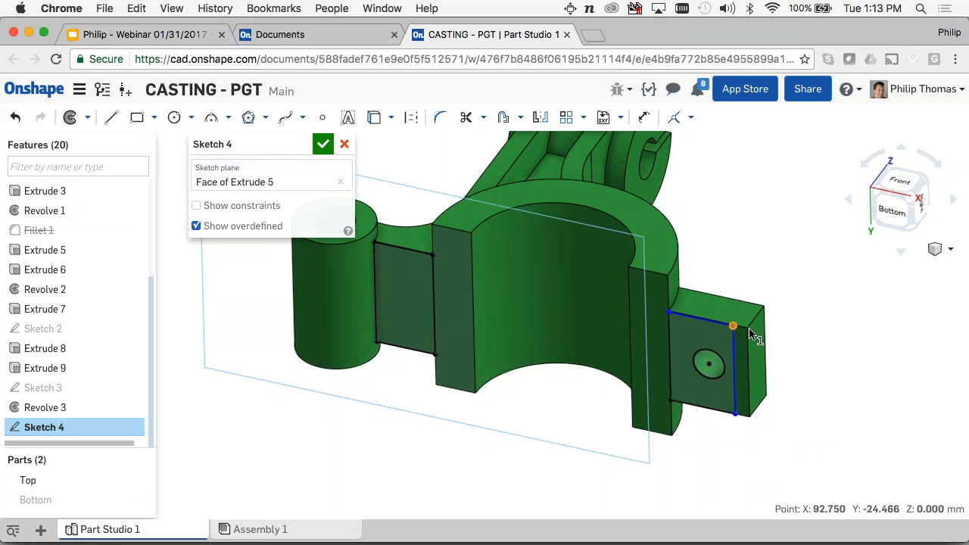
{"action": "left_click", "coordinate": [747, 328]}
{"action": "key", "text": "i"}
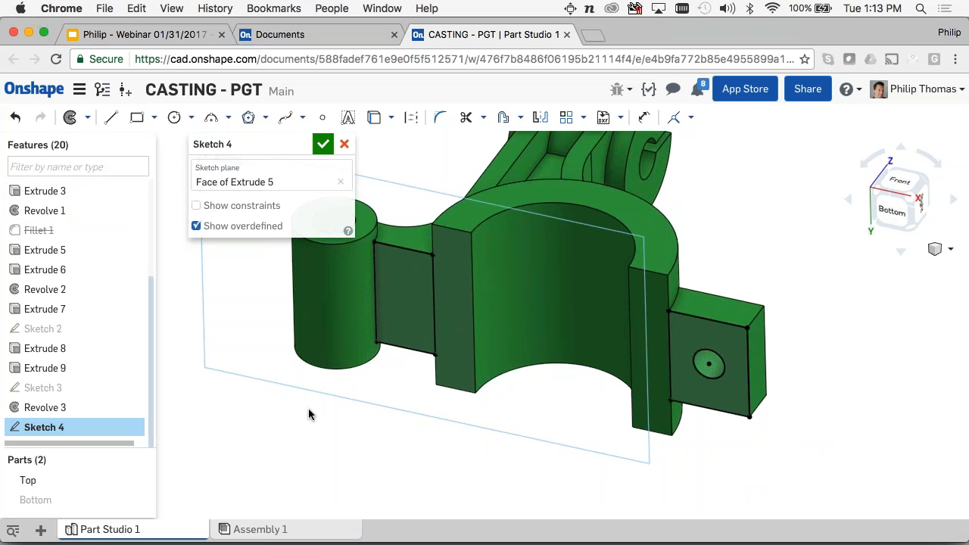
- Extrude the two rectangle profiles of the sketch 20 mm as new separate parts
{"action": "key", "text": "shift+e"}
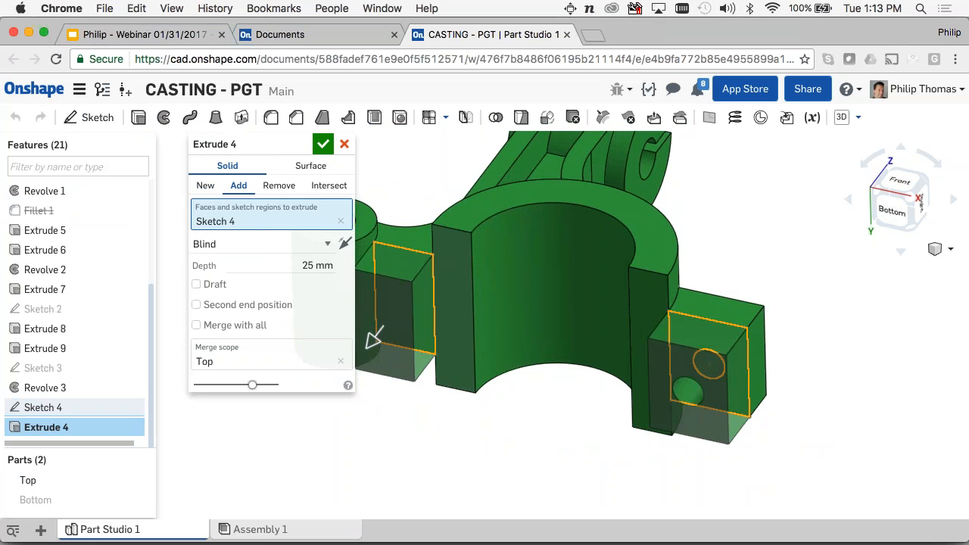
{"action": "left_click", "coordinate": [205, 185]}
{"action": "left_click", "coordinate": [343, 269]}
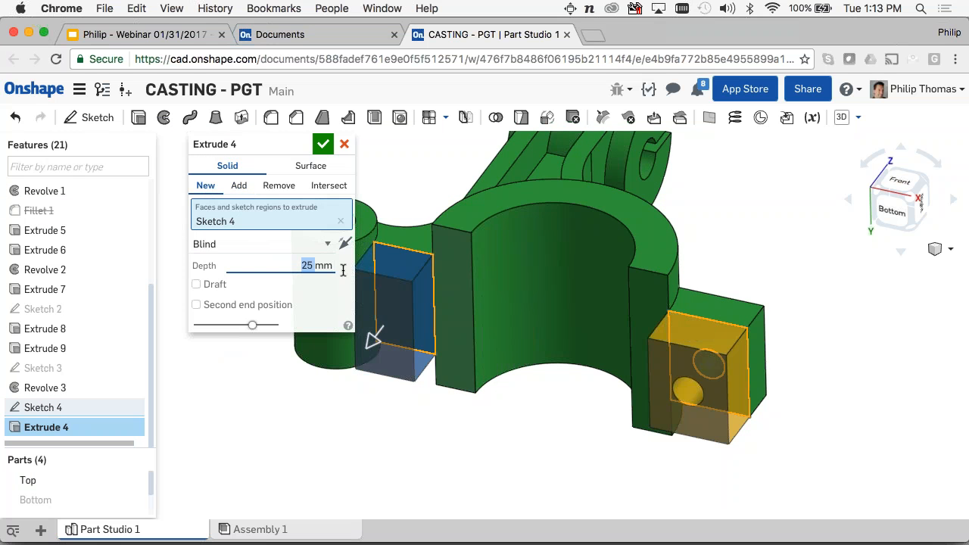
{"action": "type", "text": "20"}
{"action": "key", "text": "Return"}
{"action": "left_click", "coordinate": [323, 144]}
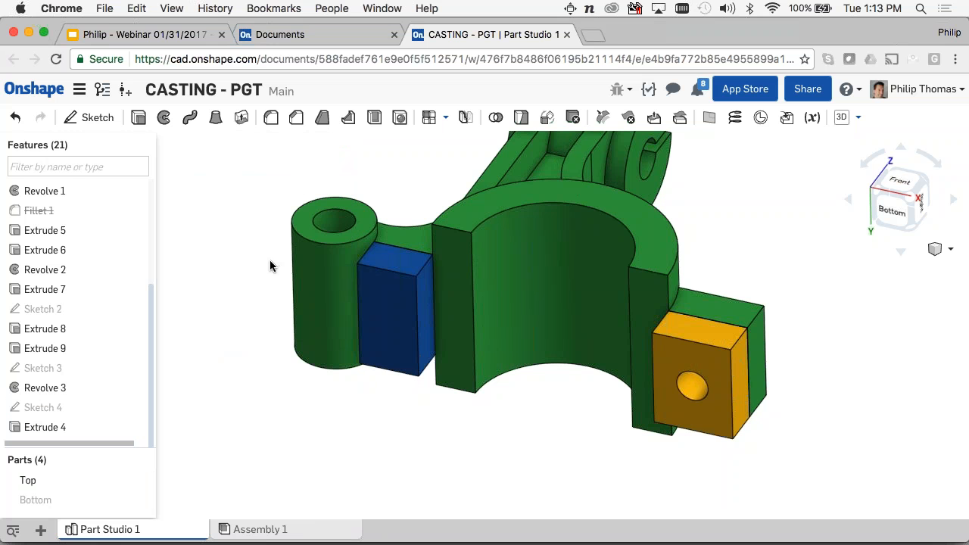
- Hide the Top part and show the Bottom part alongside the two extruded blocks
{"action": "left_click", "coordinate": [138, 480]}
{"action": "left_click_drag", "start_coordinate": [115, 449], "coordinate": [125, 371]}
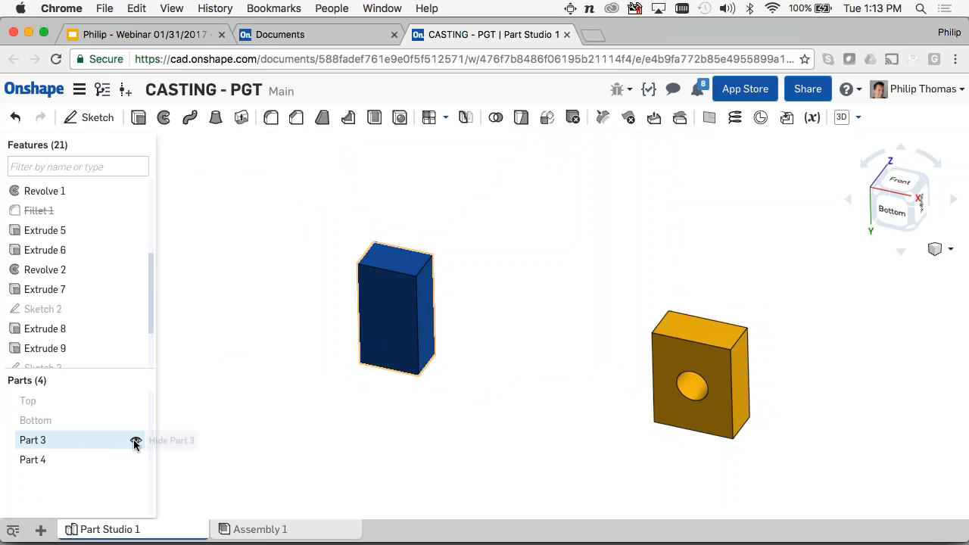
{"action": "left_click", "coordinate": [121, 420]}
{"action": "right_click_drag", "start_coordinate": [268, 376], "coordinate": [439, 331]}
{"action": "key", "text": "space"}
{"action": "left_click", "coordinate": [134, 421]}
{"action": "scroll", "coordinate": [439, 332], "scroll_direction": "up", "scroll_amount": 3}
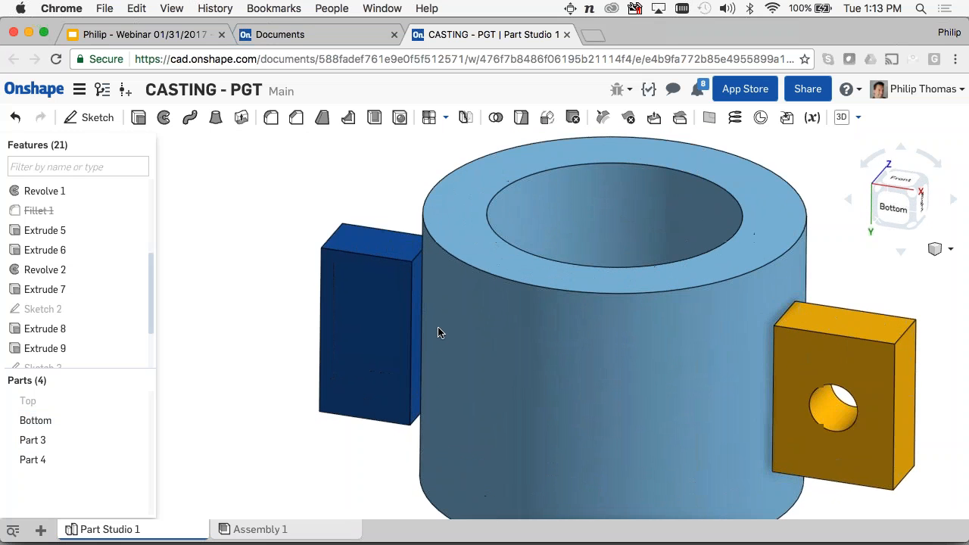
- Replace the ring-side face of the block without a hole with the Bottom ring's outer cylindrical face, using flipped alignment
{"action": "left_click", "coordinate": [680, 118]}
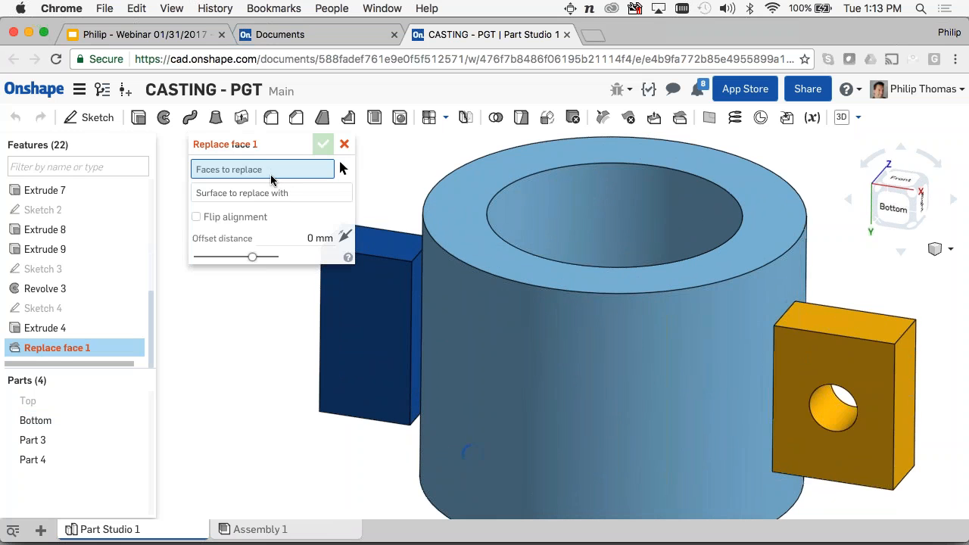
{"action": "left_click", "coordinate": [420, 291]}
{"action": "key", "text": "Tab"}
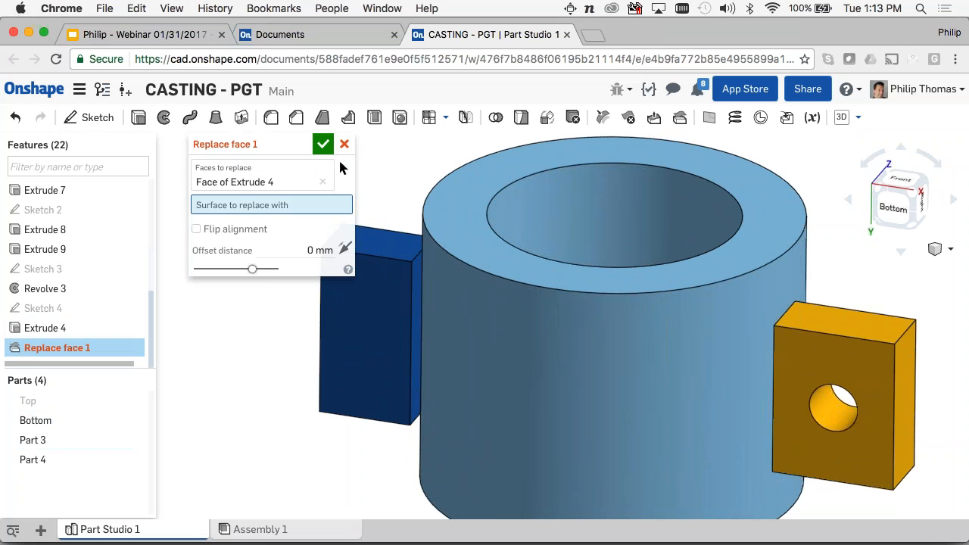
{"action": "left_click", "coordinate": [486, 348]}
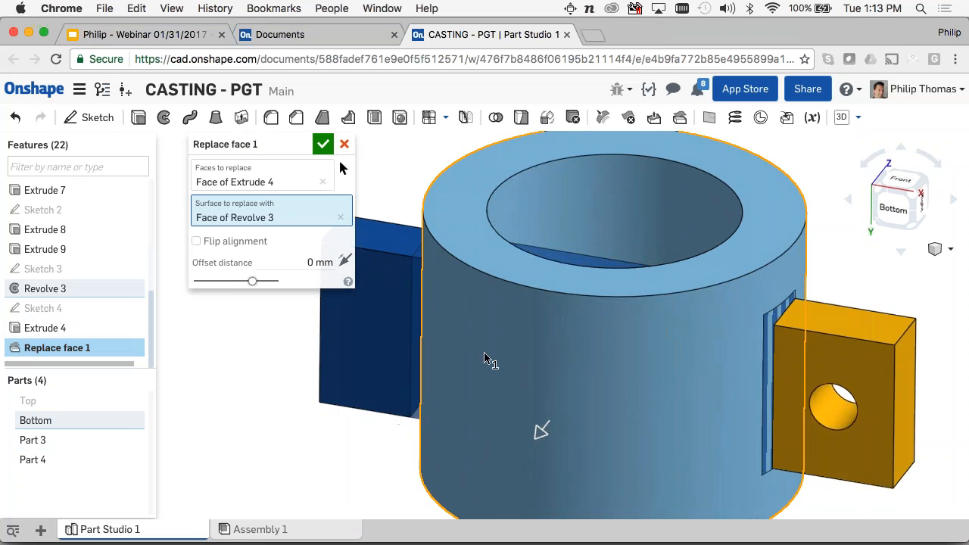
{"action": "right_click_drag", "start_coordinate": [491, 357], "coordinate": [482, 387]}
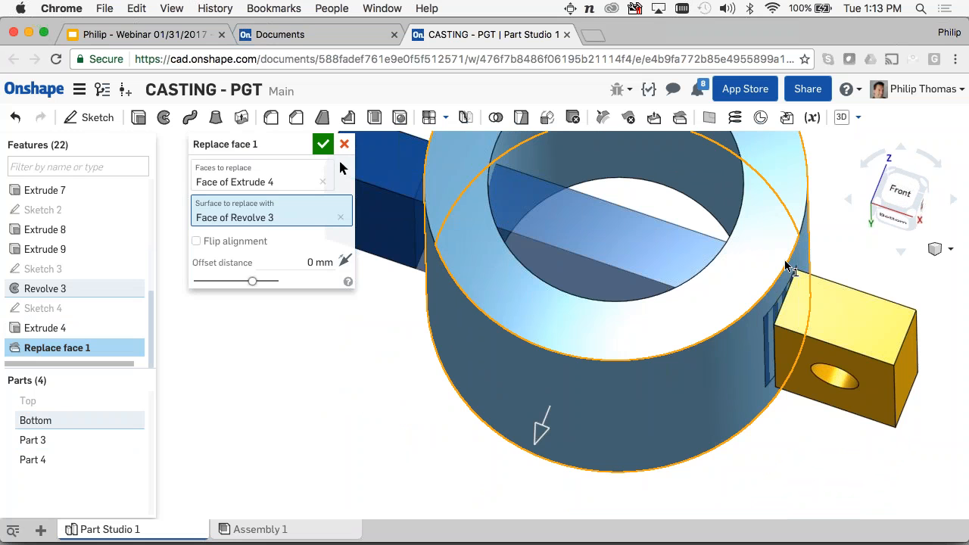
{"action": "left_click", "coordinate": [236, 244]}
{"action": "right_click_drag", "start_coordinate": [318, 379], "coordinate": [296, 364]}
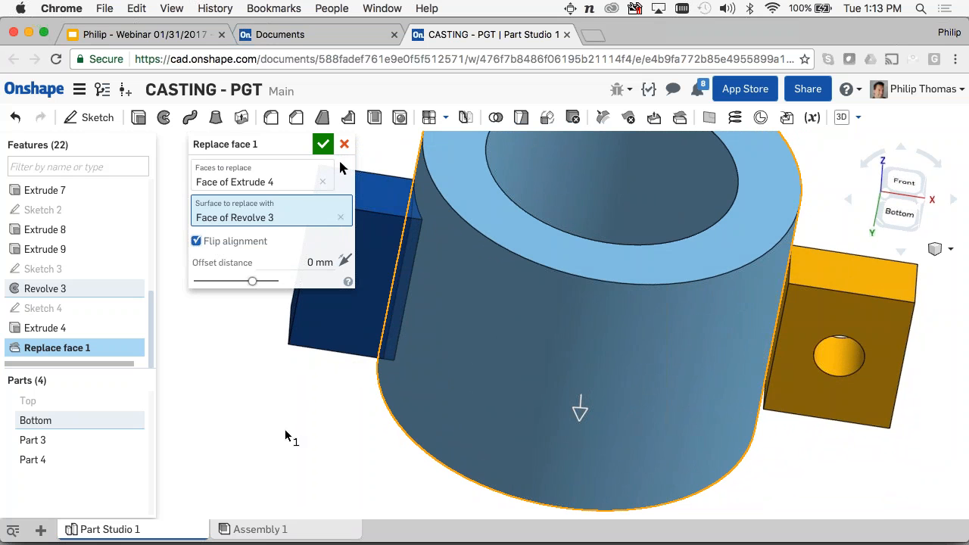
{"action": "right_click_drag", "start_coordinate": [288, 441], "coordinate": [265, 437]}
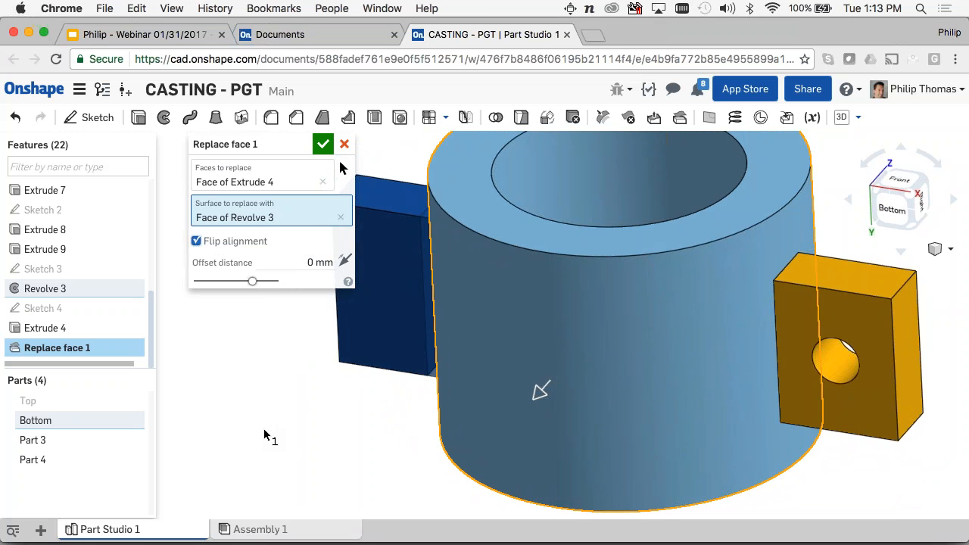
{"action": "key", "text": "shift+Return"}
- Replace the ring-side face of the block with the hole with the Bottom ring's outer cylindrical face, using flipped alignment
{"action": "right_click_drag", "start_coordinate": [500, 383], "coordinate": [707, 317]}
{"action": "scroll", "coordinate": [730, 291], "scroll_direction": "up", "scroll_amount": 2}
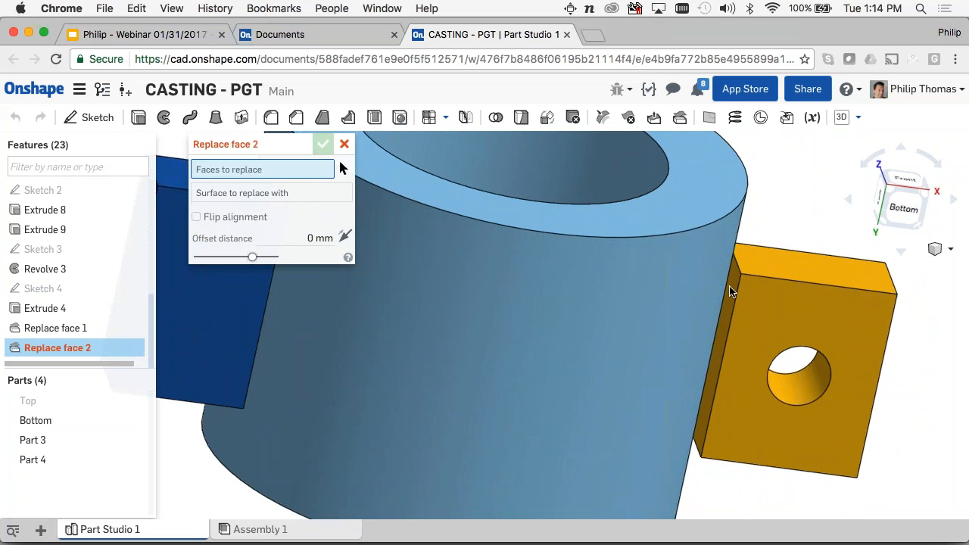
{"action": "left_click", "coordinate": [730, 291]}
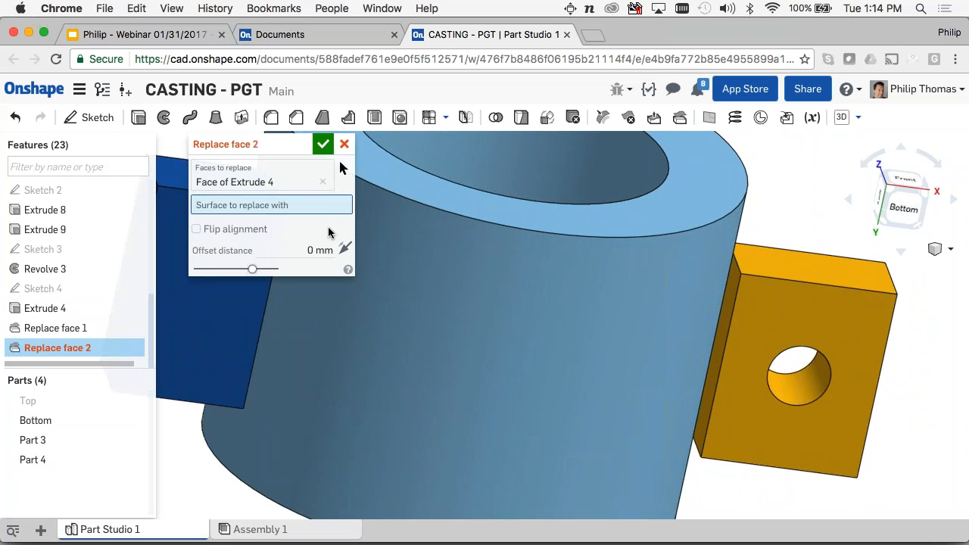
{"action": "right_click_drag", "start_coordinate": [549, 309], "coordinate": [506, 307]}
{"action": "left_click", "coordinate": [506, 307]}
{"action": "right_click_drag", "start_coordinate": [671, 314], "coordinate": [685, 315]}
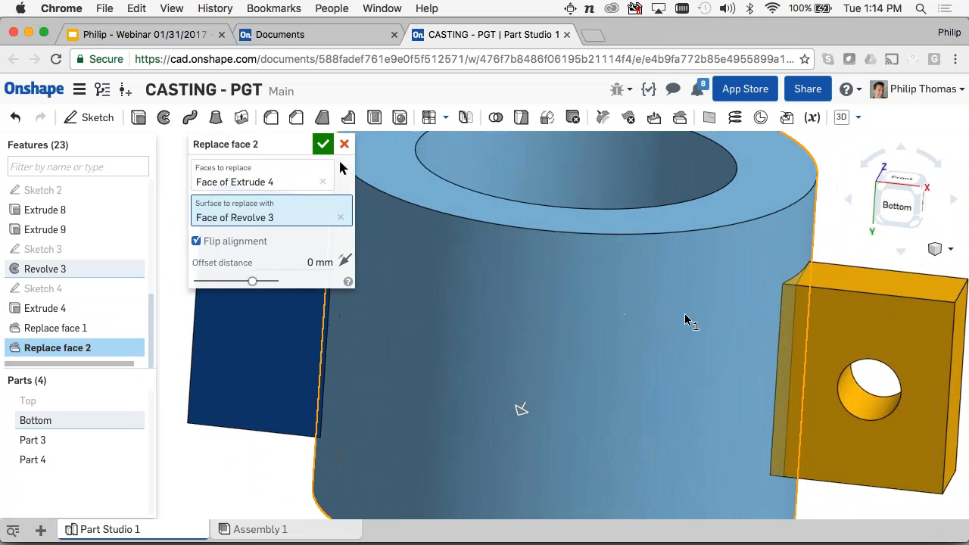
{"action": "key", "text": "Return"}
{"action": "key", "text": "f"}
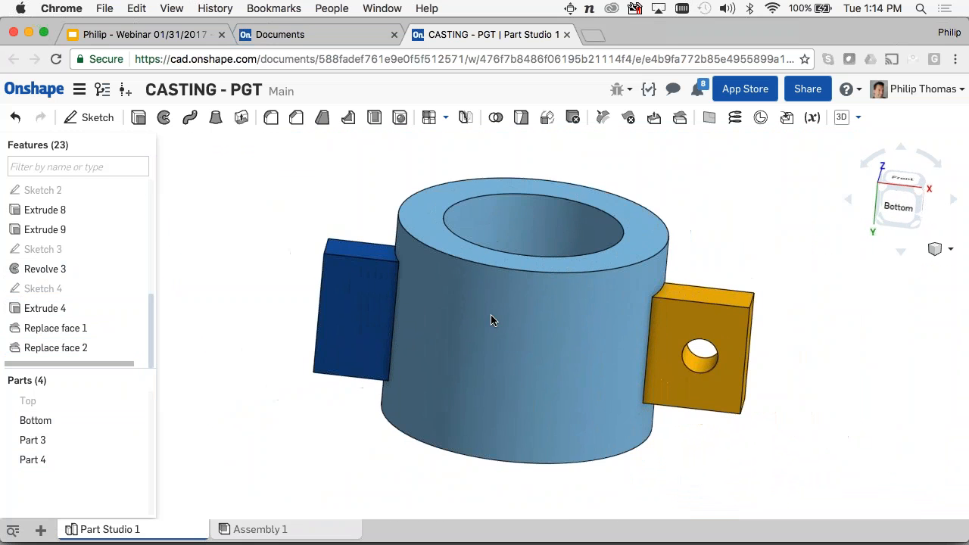
{"action": "left_click", "coordinate": [495, 117]}
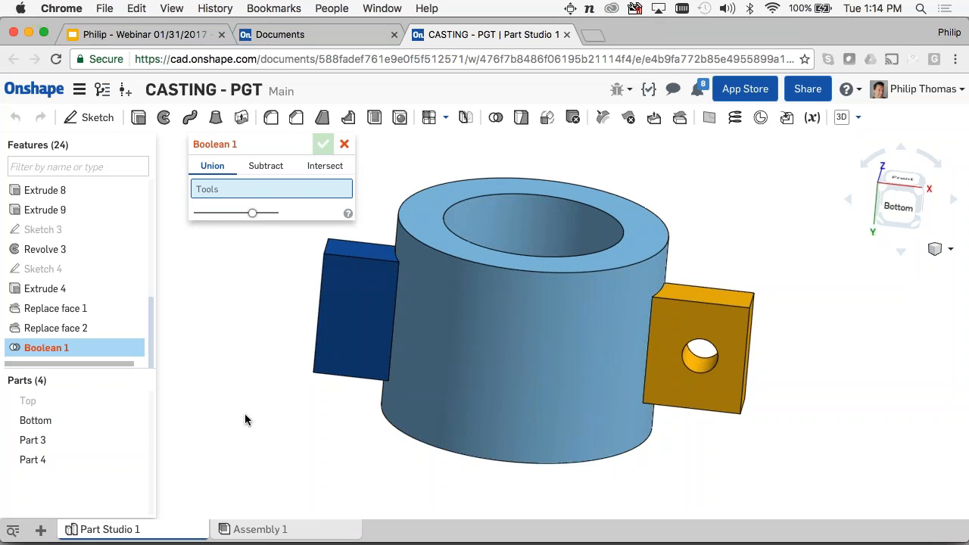
{"action": "left_click_drag", "start_coordinate": [254, 336], "coordinate": [683, 503]}
{"action": "left_click_drag", "start_coordinate": [773, 410], "coordinate": [283, 478]}
{"action": "key", "text": "Escape"}
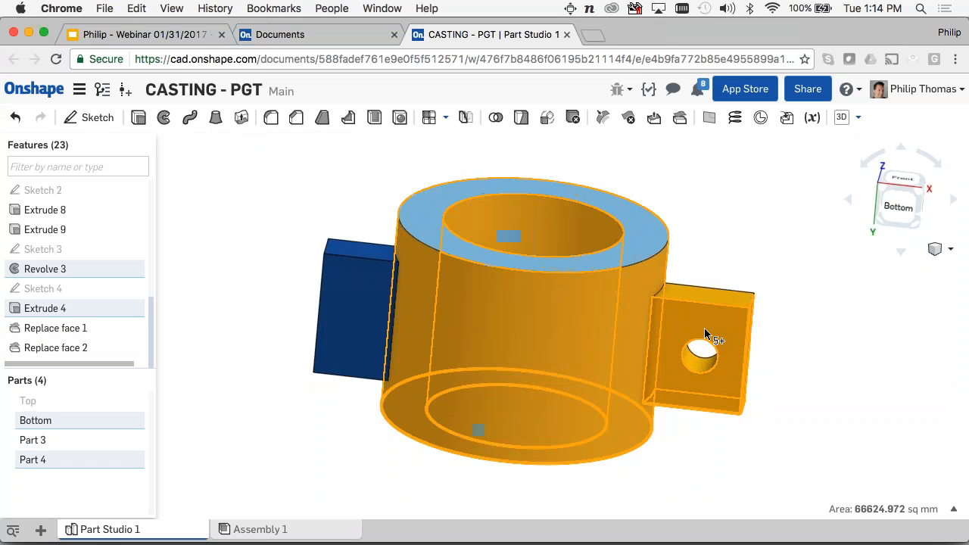
{"action": "left_click", "coordinate": [768, 297]}
{"action": "left_click", "coordinate": [495, 117]}
{"action": "left_click_drag", "start_coordinate": [753, 199], "coordinate": [371, 500]}
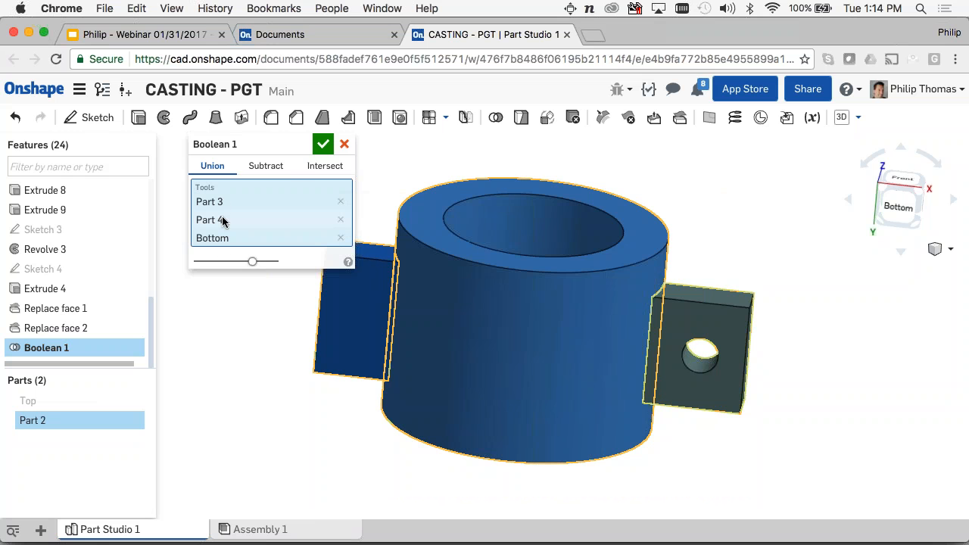
{"action": "left_click", "coordinate": [344, 144]}
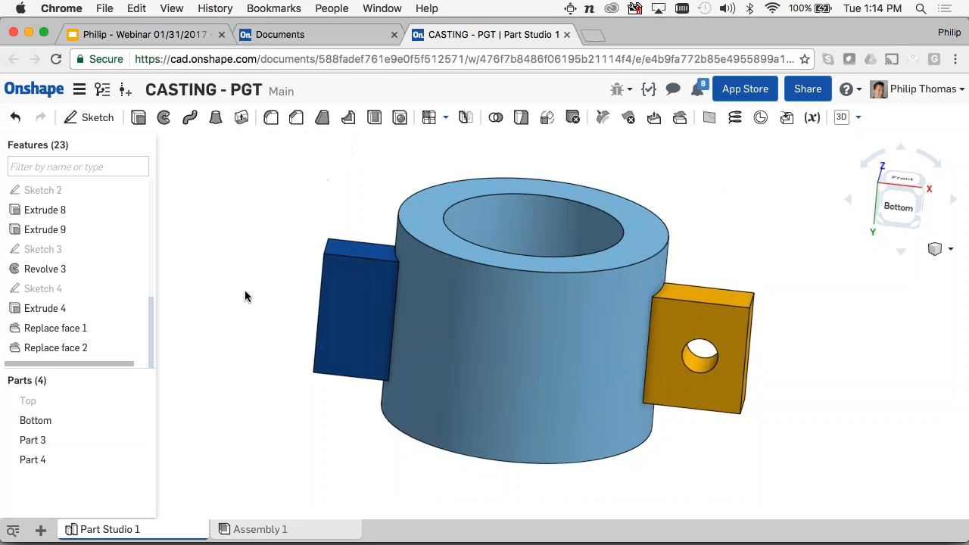
- Unite Bottom, Part 3 and Part 4 into one part with a Boolean union, picking Bottom first
{"action": "left_click", "coordinate": [495, 118]}
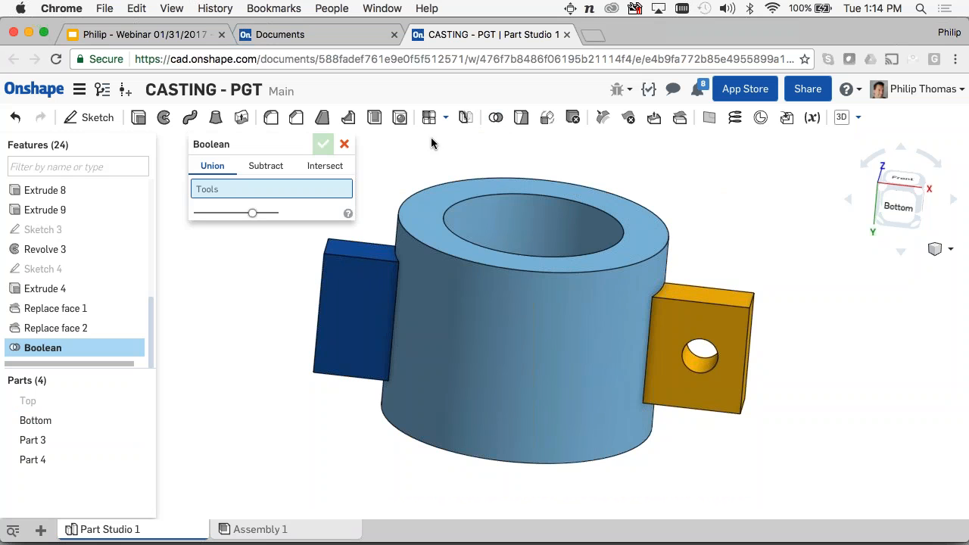
{"action": "left_click", "coordinate": [38, 421]}
{"action": "left_click", "coordinate": [38, 441]}
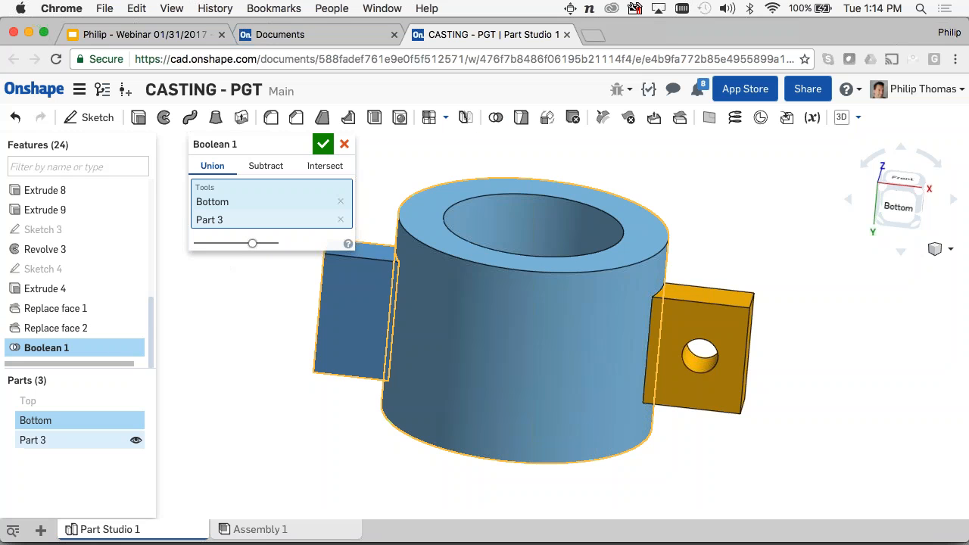
{"action": "left_click", "coordinate": [63, 440]}
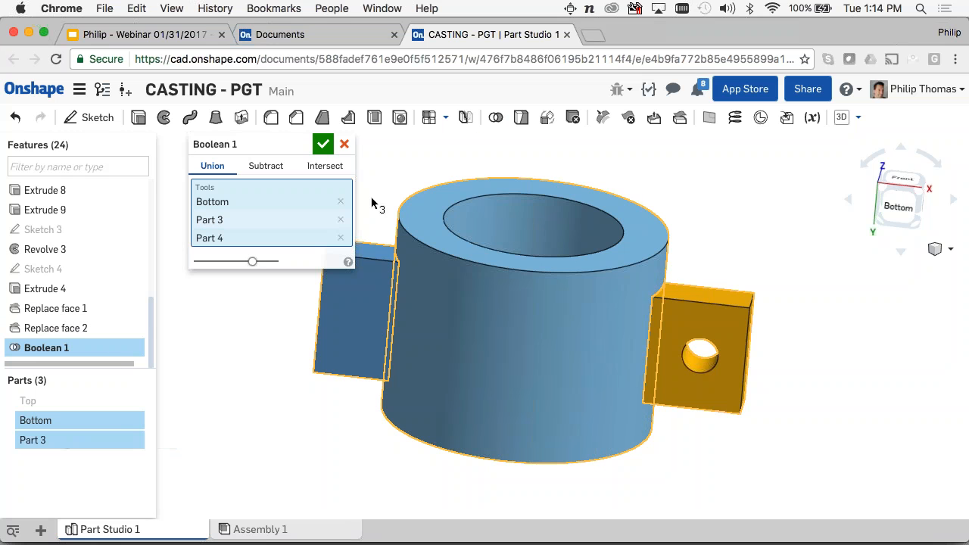
{"action": "left_click", "coordinate": [324, 145]}
- Edit Revolve 3 to revolve in one direction through 180 degrees, and rebuild the final half-ring clamp
{"action": "mouse_move", "coordinate": [296, 297]}
{"action": "right_mouse_down"}
{"action": "mouse_move", "coordinate": [279, 341]}
{"action": "mouse_move", "coordinate": [286, 358]}
{"action": "mouse_move", "coordinate": [292, 311]}
{"action": "right_mouse_up"}
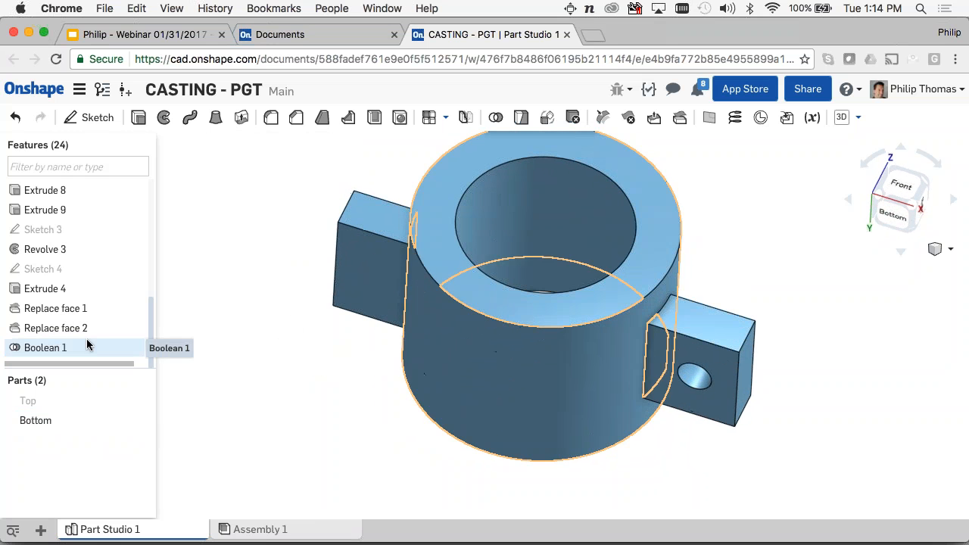
{"action": "right_click", "coordinate": [74, 251]}
{"action": "left_click", "coordinate": [99, 282]}
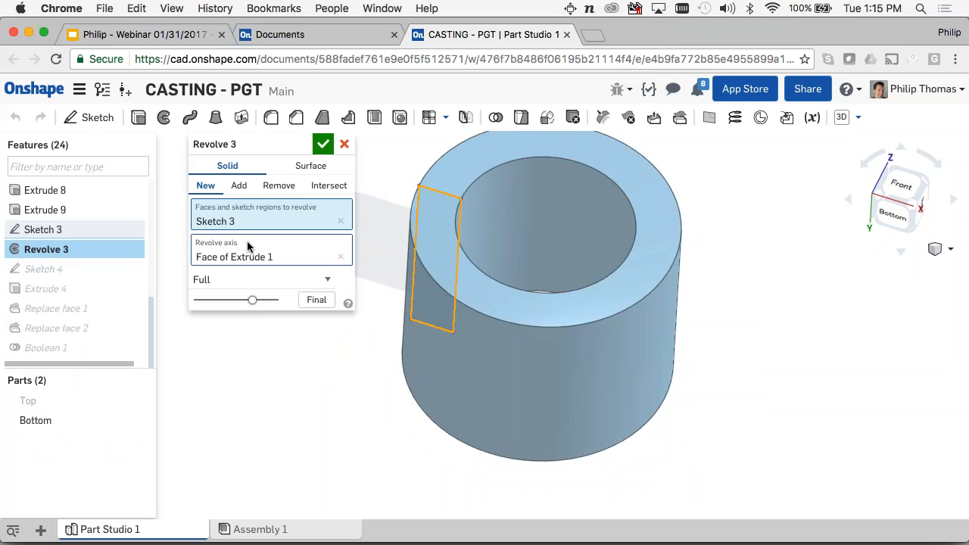
{"action": "left_click", "coordinate": [241, 279]}
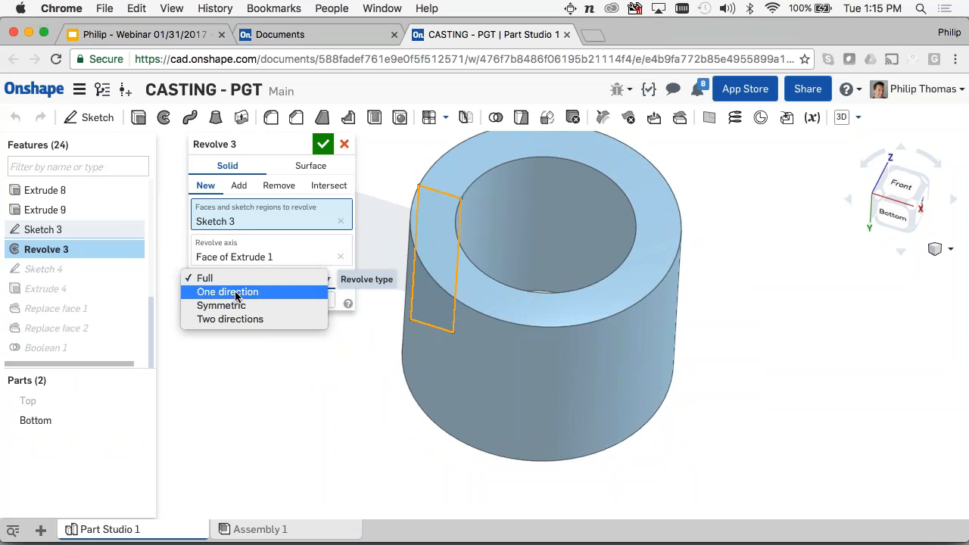
{"action": "left_click", "coordinate": [231, 294]}
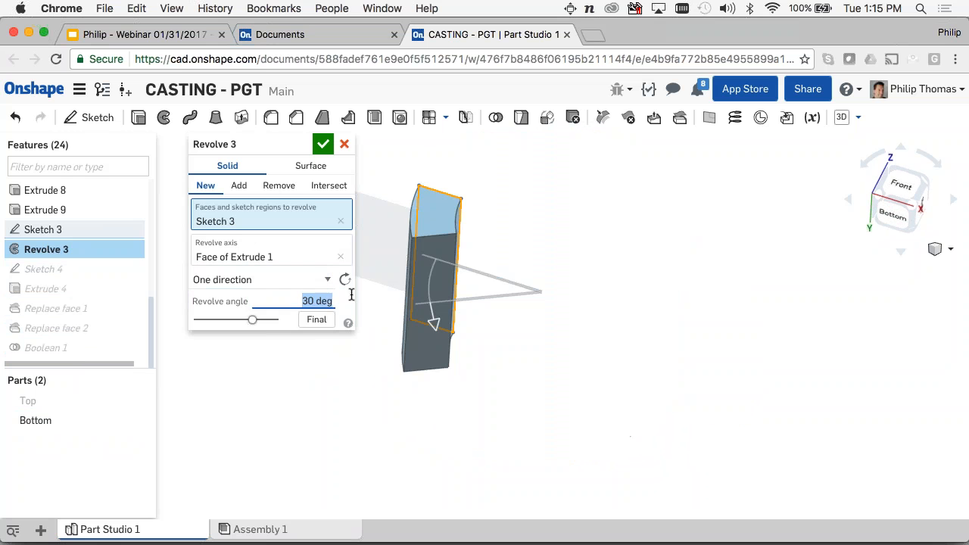
{"action": "type", "text": "180"}
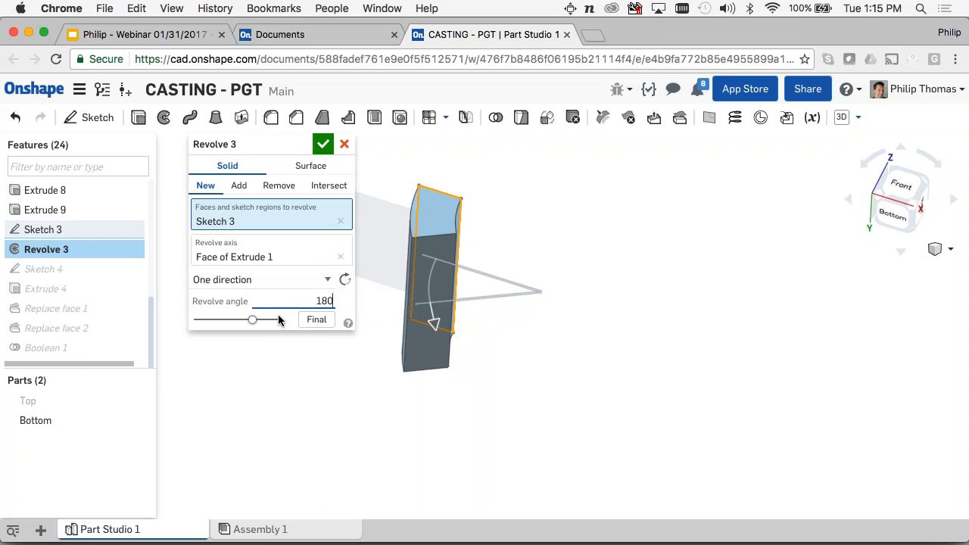
{"action": "left_click", "coordinate": [317, 318]}
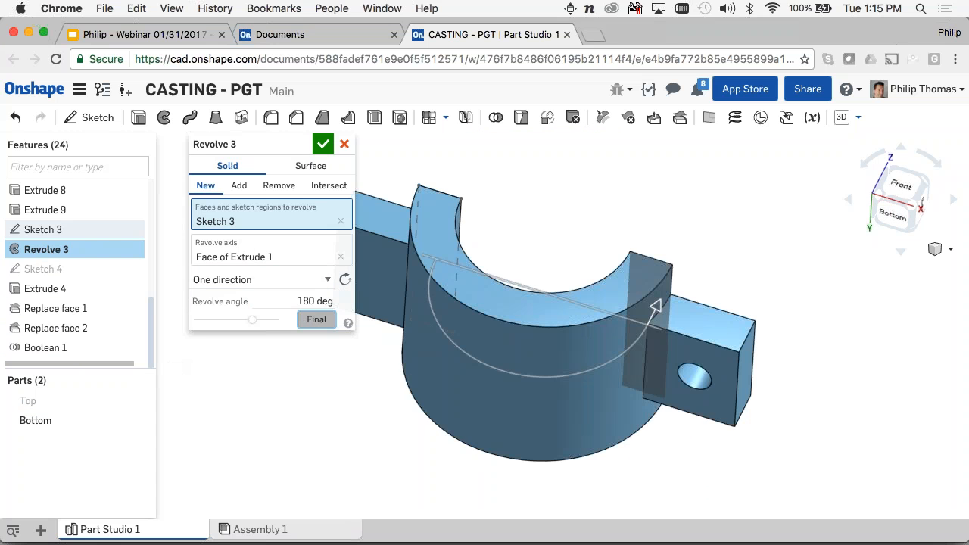
{"action": "left_click", "coordinate": [322, 144]}
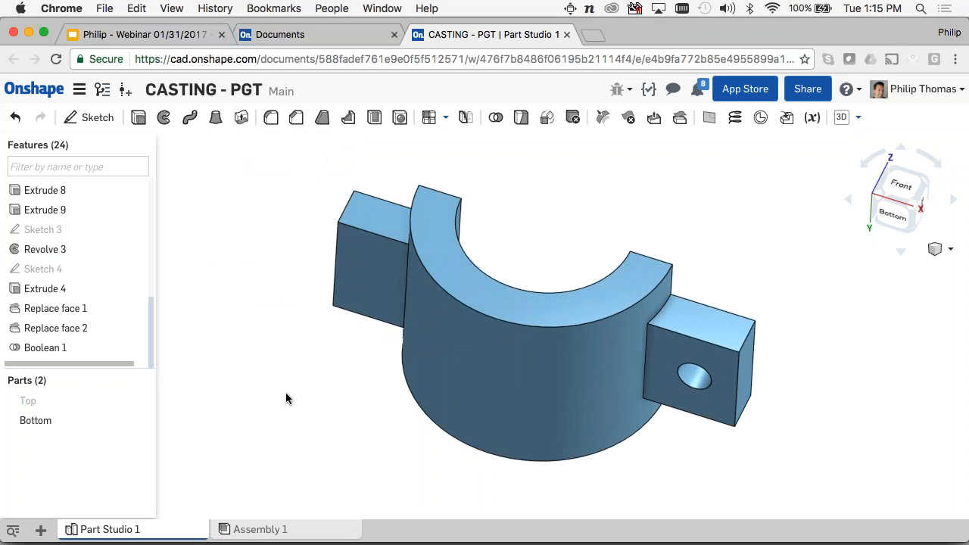
- Show the Top part again and view it assembled with the Bottom clamp from several angles
{"action": "left_click", "coordinate": [140, 400]}
{"action": "scroll", "coordinate": [333, 378], "scroll_direction": "down", "scroll_amount": 2}
{"action": "right_click_drag", "start_coordinate": [324, 361], "coordinate": [312, 427]}
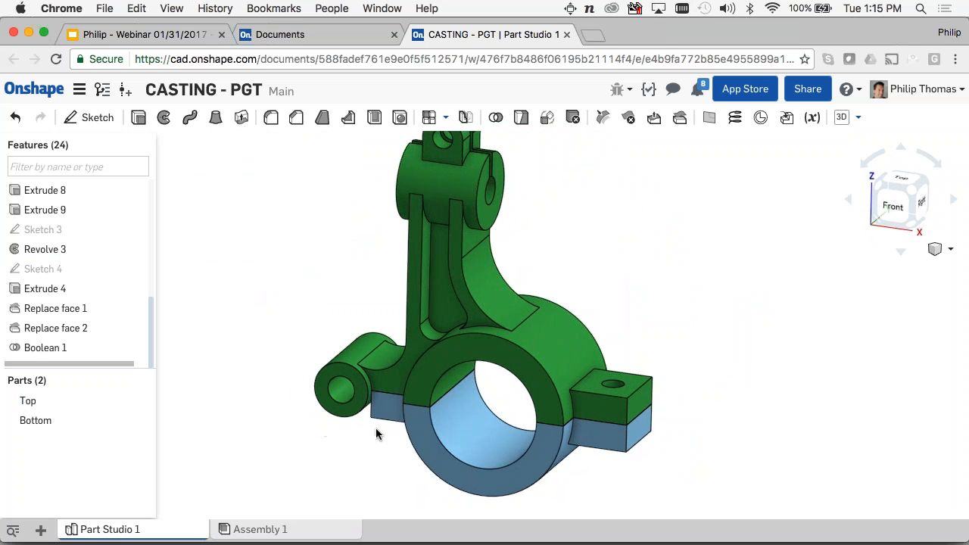
{"action": "right_click_drag", "start_coordinate": [360, 433], "coordinate": [364, 331]}
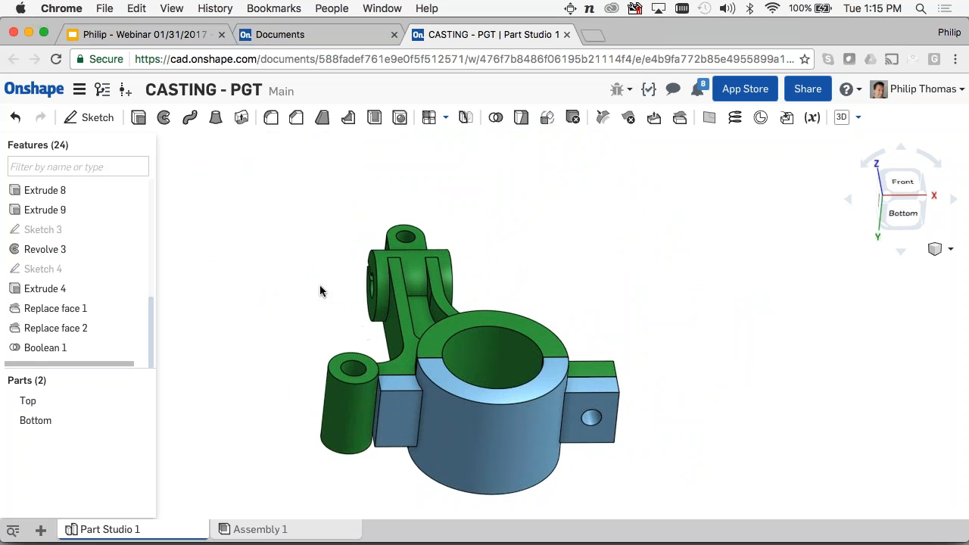
- Start a 2 mm fillet and select the recessed pocket floor faces on both sides of the casting's web
{"action": "key", "text": "shift+f"}
{"action": "left_click", "coordinate": [333, 194]}
{"action": "type", "text": "2"}
{"action": "right_click_drag", "start_coordinate": [486, 209], "coordinate": [423, 307]}
{"action": "left_click", "coordinate": [430, 314]}
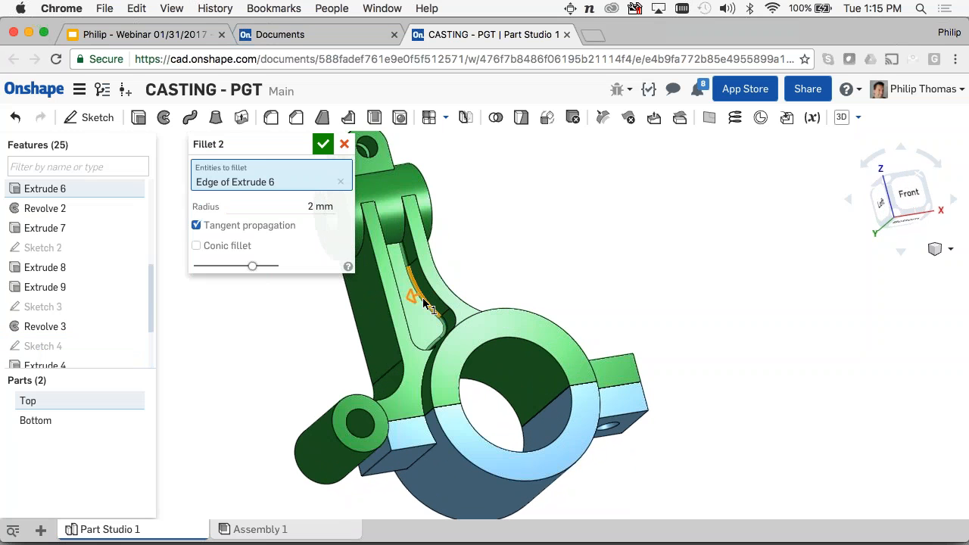
{"action": "left_click", "coordinate": [341, 184]}
{"action": "left_click", "coordinate": [405, 295]}
{"action": "right_click_drag", "start_coordinate": [405, 295], "coordinate": [534, 283]}
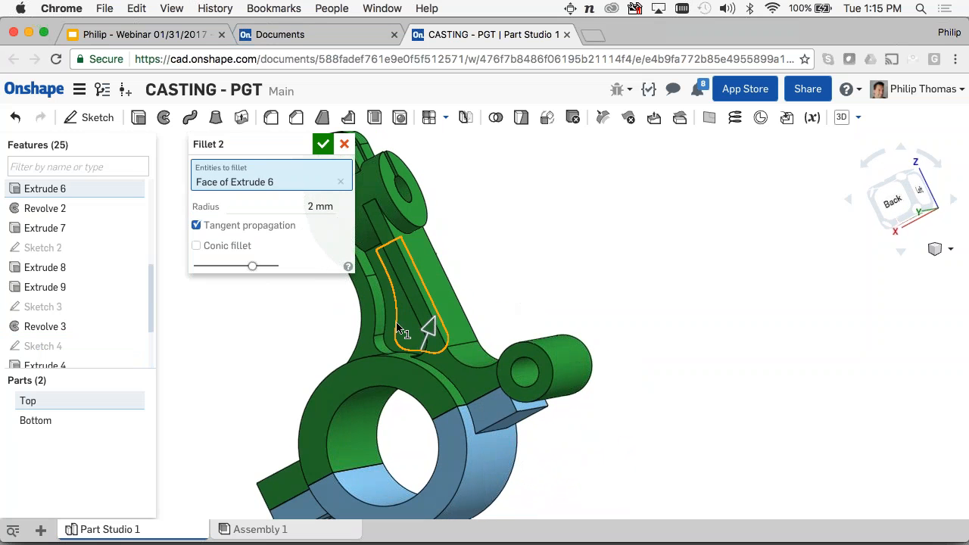
{"action": "left_click", "coordinate": [408, 331]}
{"action": "middle_click_drag", "start_coordinate": [377, 440], "coordinate": [474, 354]}
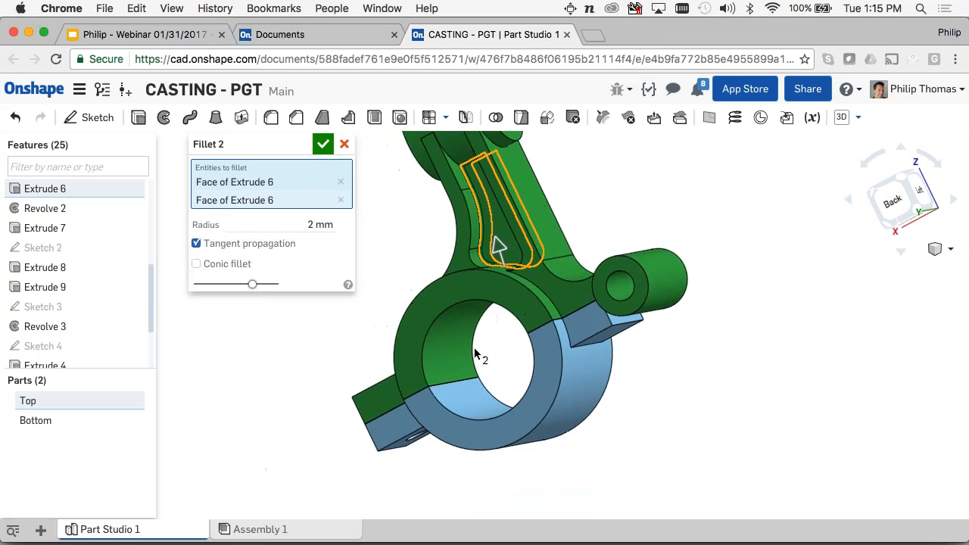
- Add the outer cylindrical faces of the casting's half-ring and the Bottom clamp to the 2 mm fillet and apply it
{"action": "right_click_drag", "start_coordinate": [423, 332], "coordinate": [476, 461]}
{"action": "left_click", "coordinate": [364, 339]}
{"action": "left_click", "coordinate": [484, 365]}
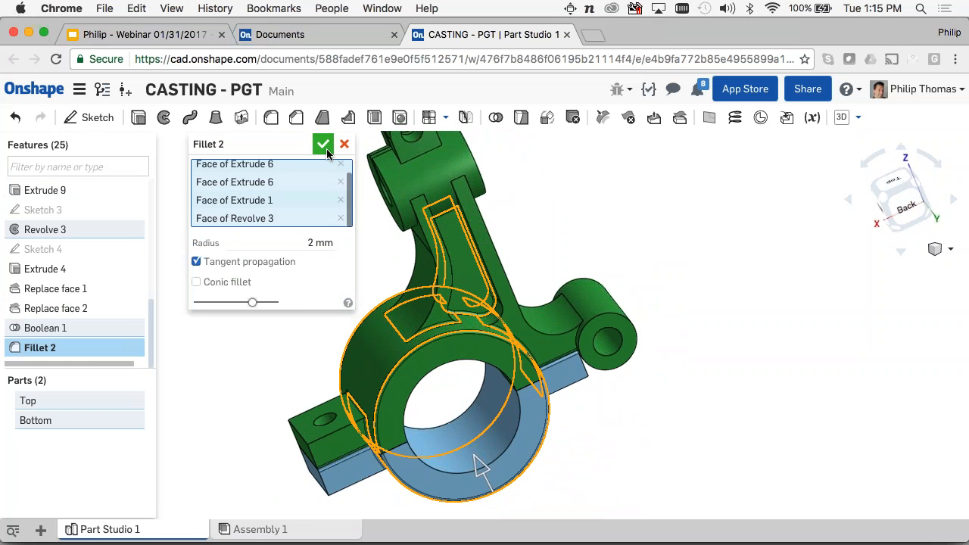
{"action": "left_click", "coordinate": [324, 145]}
{"action": "scroll", "coordinate": [290, 371], "scroll_direction": "up", "scroll_amount": 5}
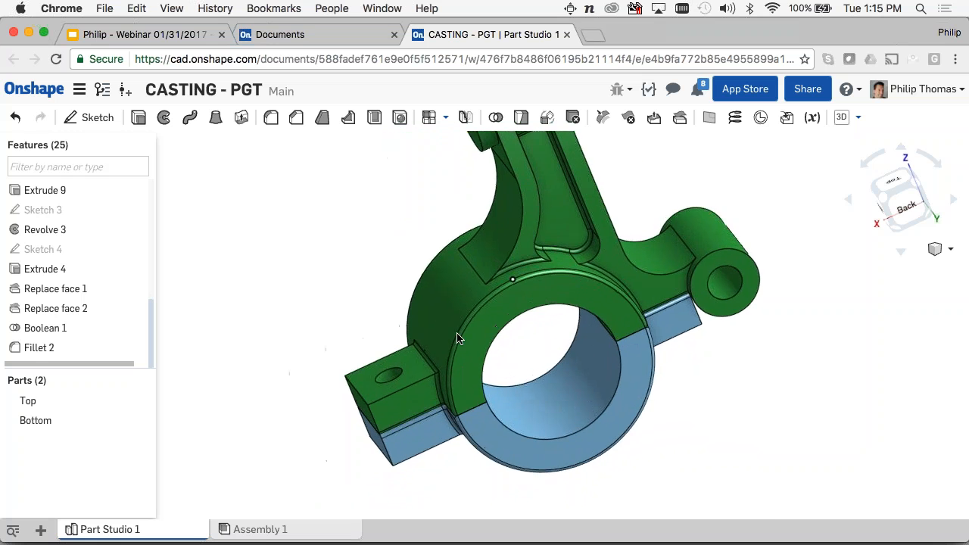
{"action": "mouse_move", "coordinate": [465, 364]}
{"action": "right_mouse_down"}
{"action": "mouse_move", "coordinate": [461, 348]}
{"action": "mouse_move", "coordinate": [456, 376]}
{"action": "right_mouse_up"}
{"action": "scroll", "coordinate": [239, 337], "scroll_direction": "down", "scroll_amount": 5}
{"action": "mouse_move", "coordinate": [298, 320]}
{"action": "right_mouse_down"}
{"action": "mouse_move", "coordinate": [286, 306]}
{"action": "mouse_move", "coordinate": [255, 324]}
{"action": "mouse_move", "coordinate": [384, 358]}
{"action": "mouse_move", "coordinate": [416, 388]}
{"action": "mouse_move", "coordinate": [371, 288]}
{"action": "mouse_move", "coordinate": [379, 273]}
{"action": "mouse_move", "coordinate": [417, 296]}
{"action": "mouse_move", "coordinate": [376, 290]}
{"action": "right_mouse_up"}
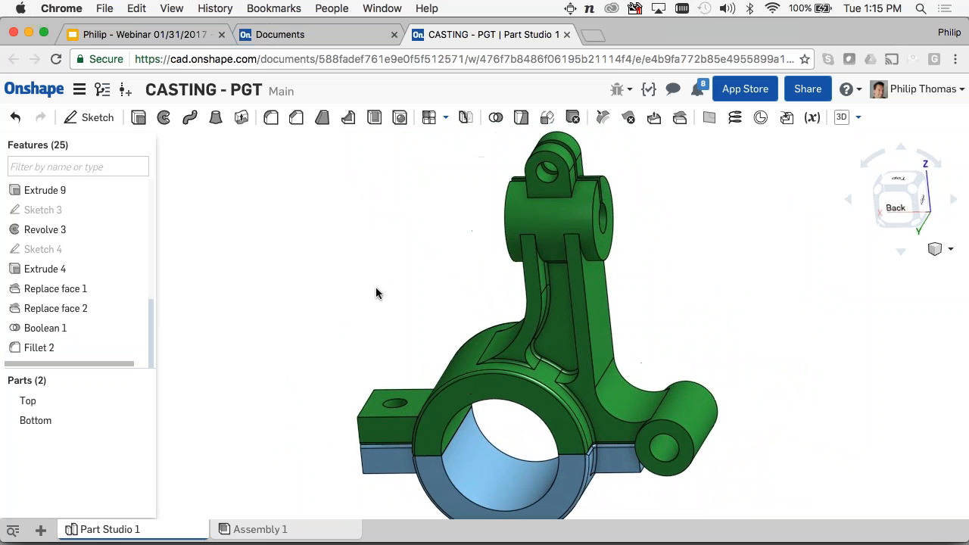
- Open Sketch 1 for editing with the final state of the parts displayed behind its dimensions
{"action": "scroll", "coordinate": [97, 259], "scroll_direction": "up", "scroll_amount": 10}
{"action": "right_click", "coordinate": [83, 284]}
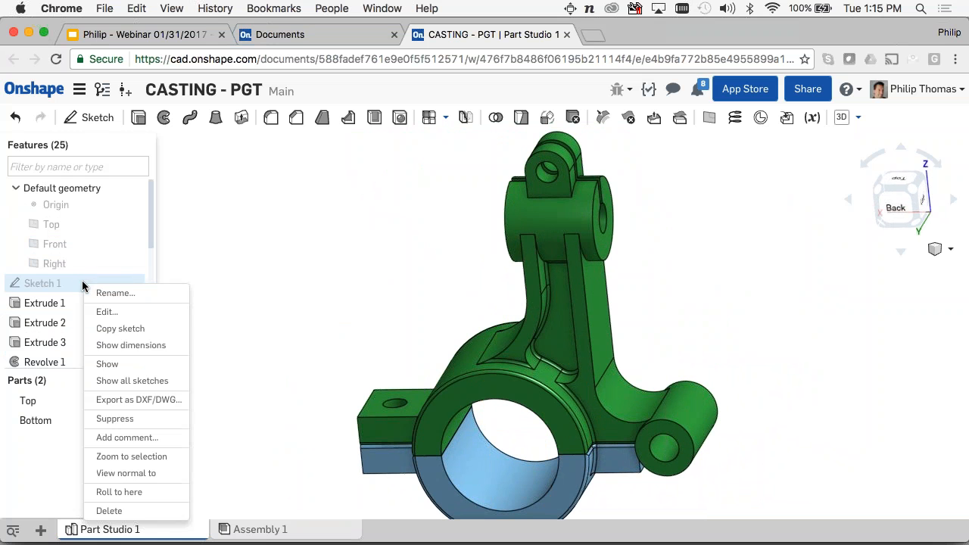
{"action": "left_click", "coordinate": [115, 314]}
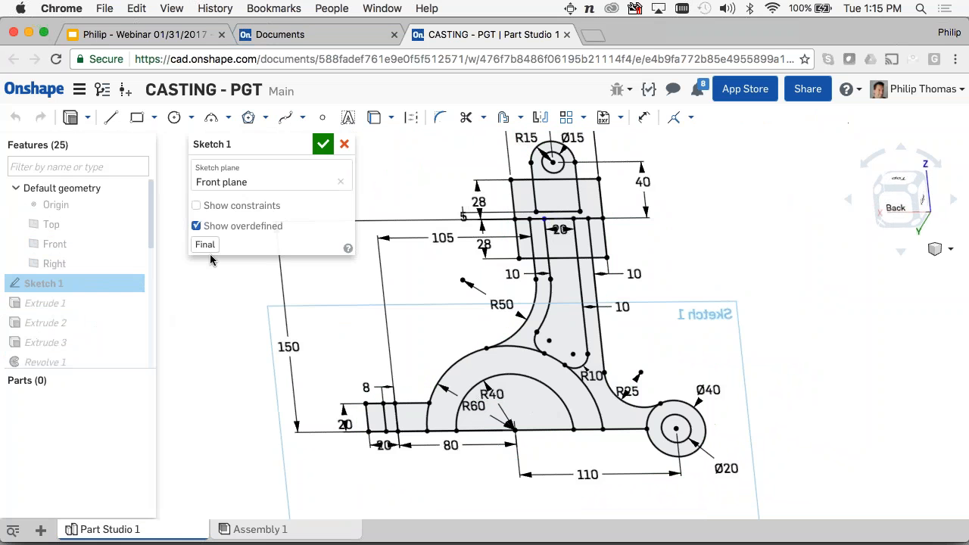
{"action": "left_click", "coordinate": [205, 244]}
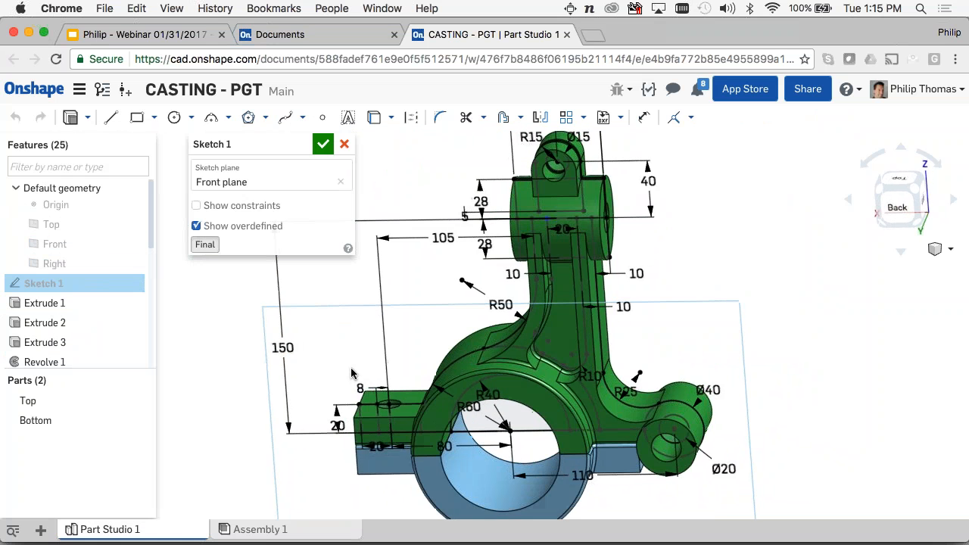
{"action": "right_click_drag", "start_coordinate": [370, 370], "coordinate": [477, 355]}
- Set the bore radius in Sketch 1 to 50 mm, accept the sketch, and view the rebuilt parts from several angles
{"action": "double_click", "coordinate": [572, 386]}
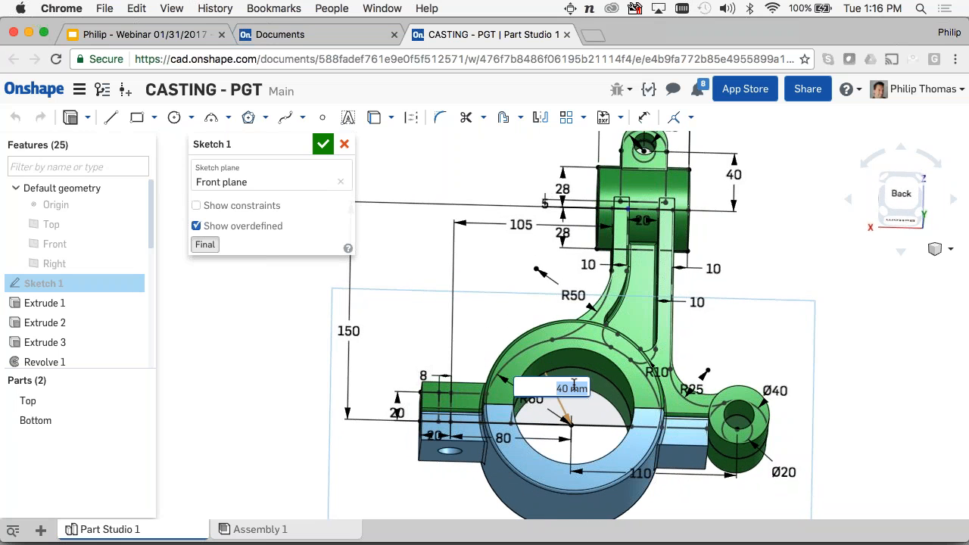
{"action": "type", "text": "50"}
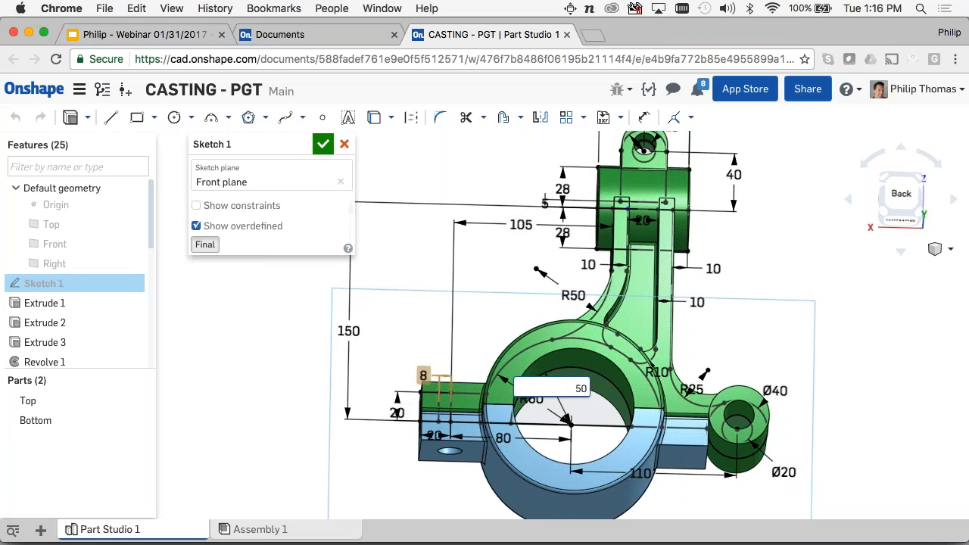
{"action": "key", "text": "Return"}
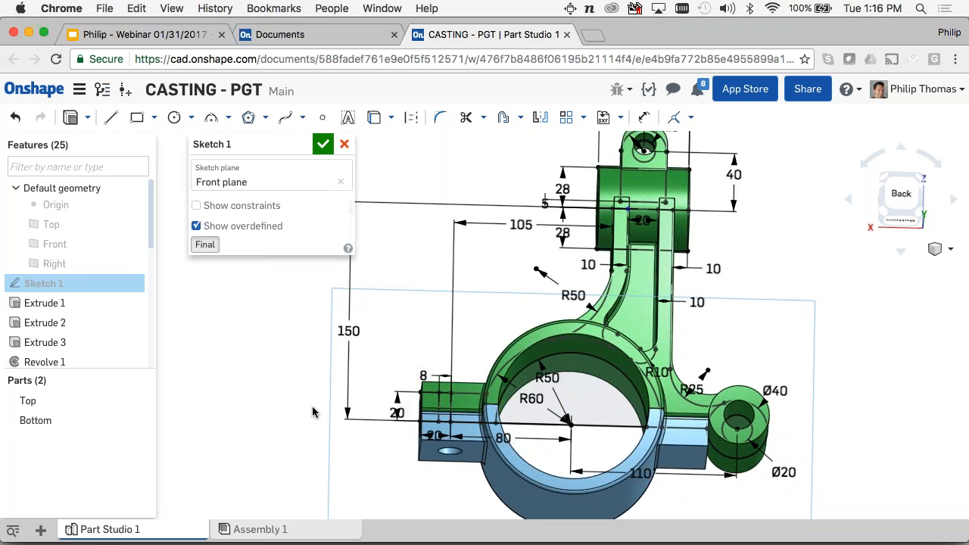
{"action": "left_click", "coordinate": [322, 145]}
{"action": "mouse_move", "coordinate": [296, 260]}
{"action": "right_mouse_down"}
{"action": "mouse_move", "coordinate": [317, 323]}
{"action": "mouse_move", "coordinate": [332, 293]}
{"action": "mouse_move", "coordinate": [308, 320]}
{"action": "mouse_move", "coordinate": [266, 292]}
{"action": "mouse_move", "coordinate": [335, 315]}
{"action": "right_mouse_up"}
{"action": "scroll", "coordinate": [318, 325], "scroll_direction": "down", "scroll_amount": 2}
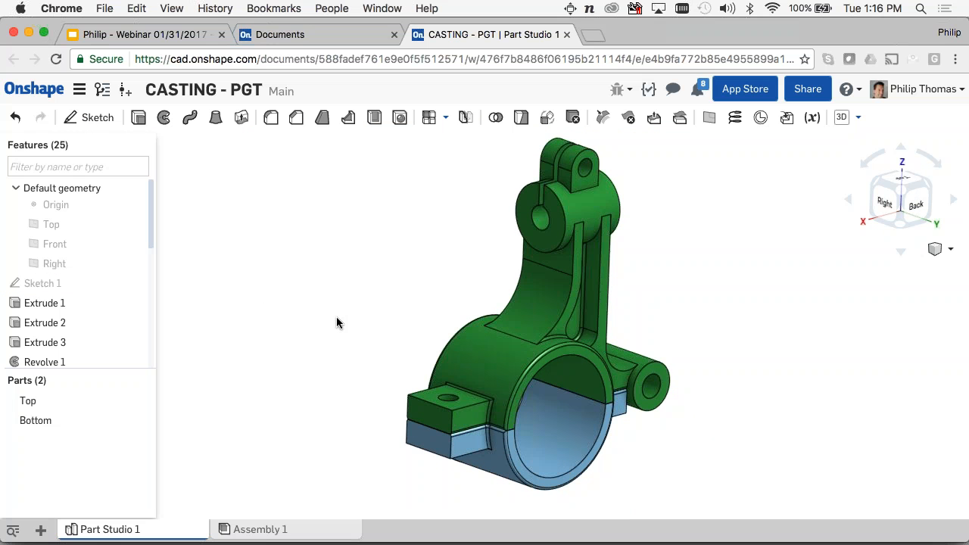
{"action": "right_click_drag", "start_coordinate": [323, 402], "coordinate": [268, 314]}
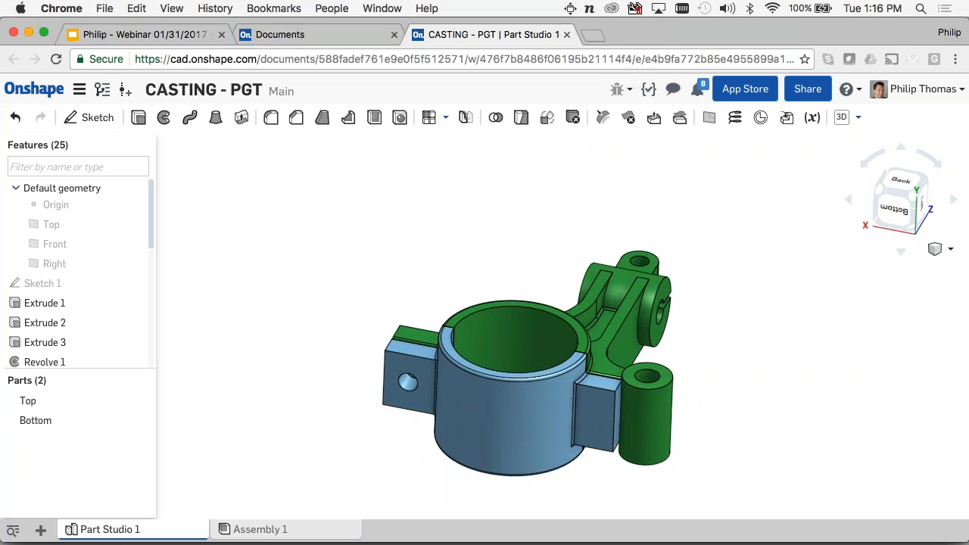
{"action": "mouse_move", "coordinate": [227, 363]}
{"action": "right_mouse_down"}
{"action": "mouse_move", "coordinate": [223, 474]}
{"action": "mouse_move", "coordinate": [275, 372]}
{"action": "mouse_move", "coordinate": [217, 359]}
{"action": "right_mouse_up"}
- Hide the Bottom part and show the origin point
{"action": "left_click", "coordinate": [128, 421]}
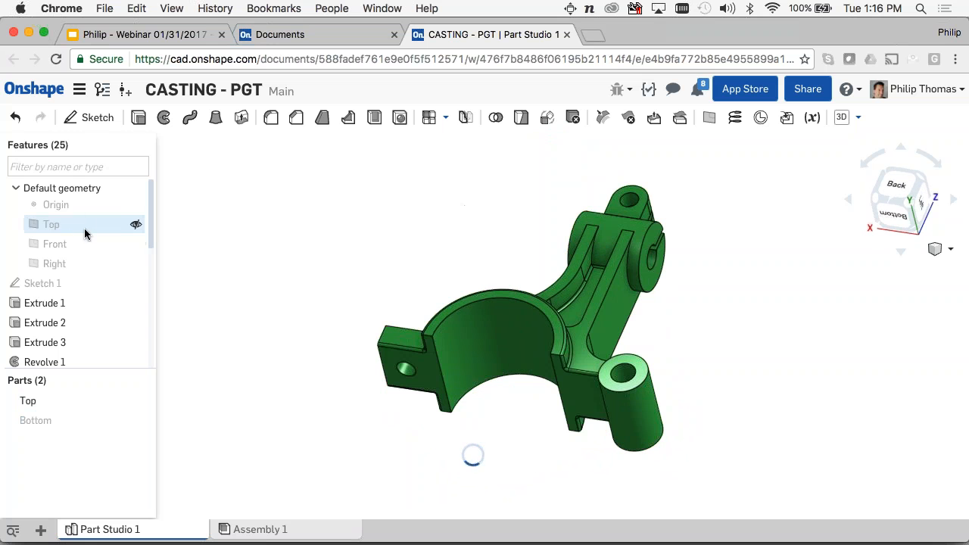
{"action": "left_click", "coordinate": [131, 204]}
{"action": "right_click_drag", "start_coordinate": [272, 204], "coordinate": [295, 246]}
- Create a mate connector centred on the Top part's half-ring bore face, with Top as the owner part
{"action": "left_click", "coordinate": [760, 117]}
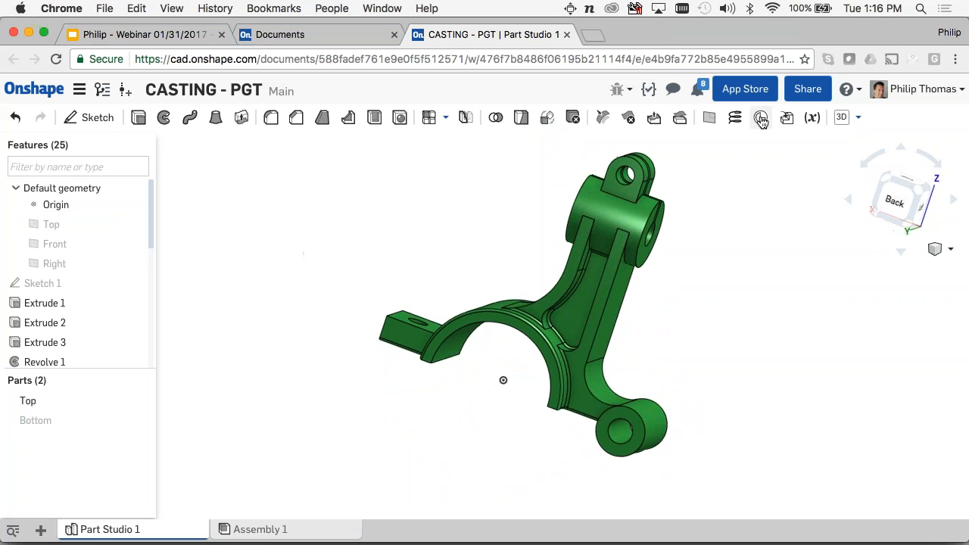
{"action": "left_click", "coordinate": [503, 382]}
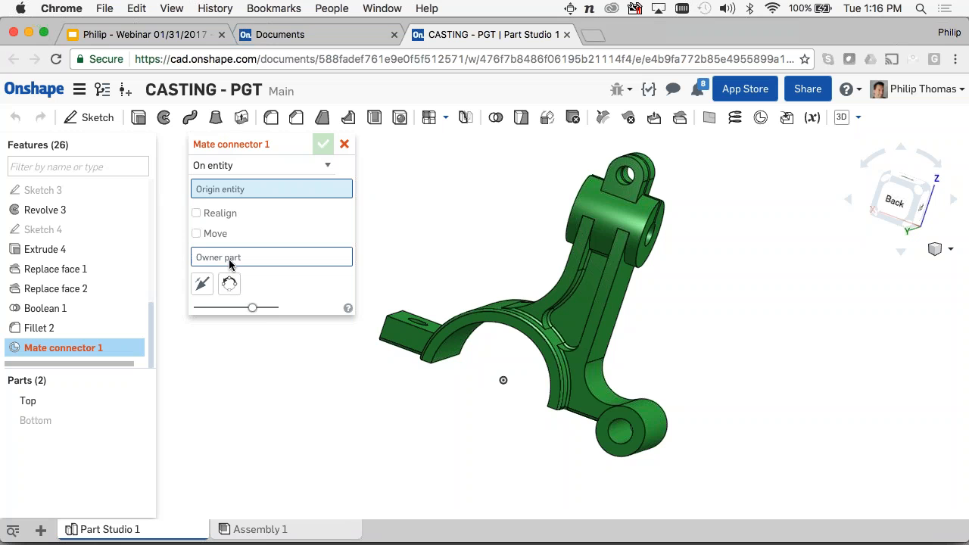
{"action": "left_click", "coordinate": [626, 289]}
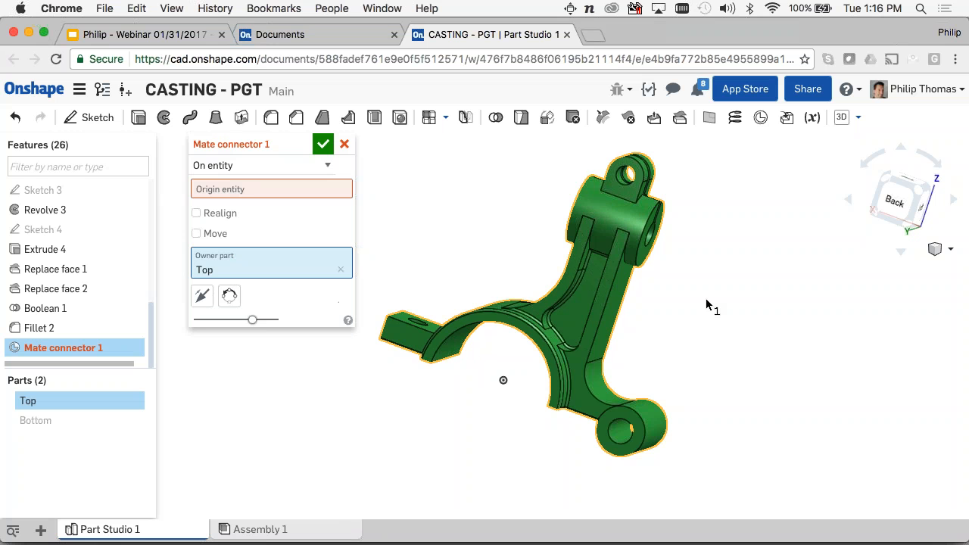
{"action": "left_click", "coordinate": [271, 188]}
{"action": "right_click_drag", "start_coordinate": [385, 419], "coordinate": [483, 372]}
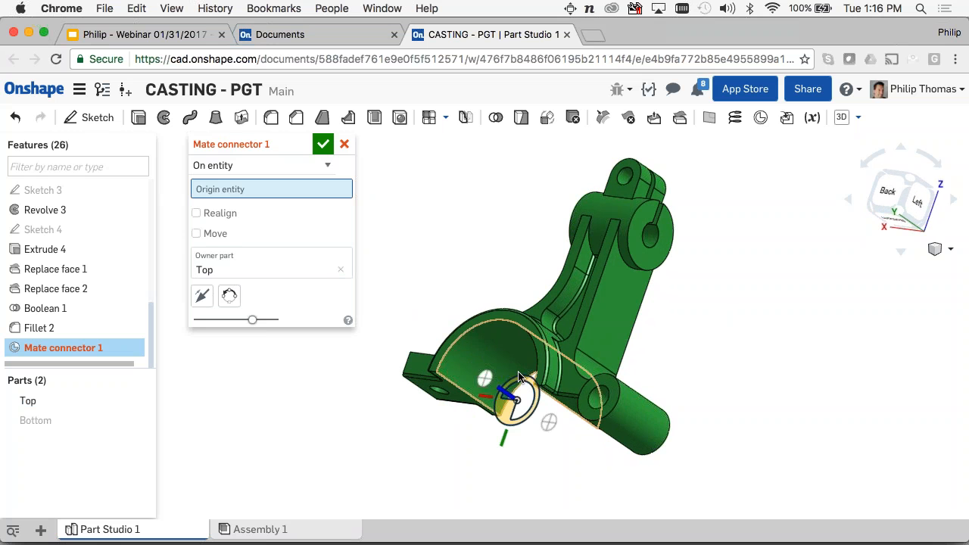
{"action": "left_click", "coordinate": [519, 376]}
{"action": "right_click_drag", "start_coordinate": [435, 238], "coordinate": [442, 269]}
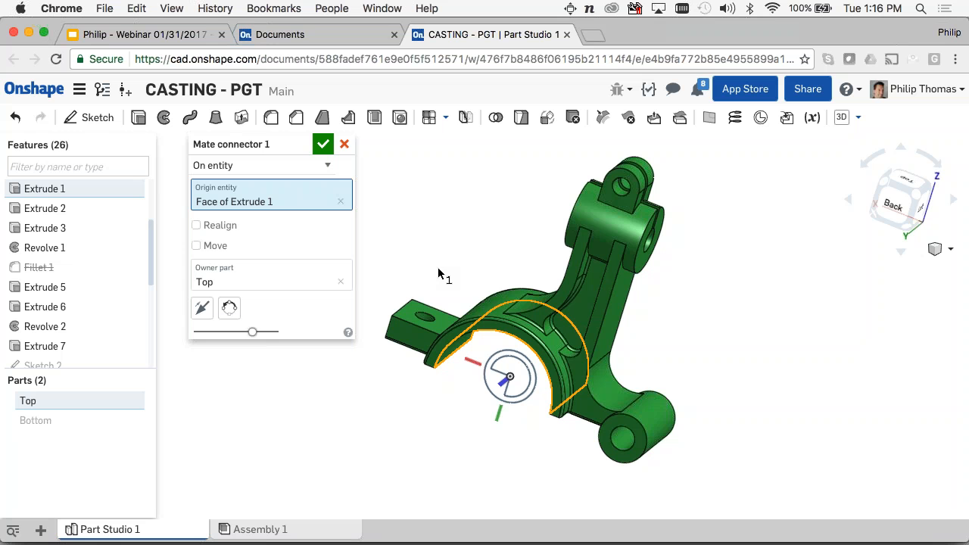
{"action": "left_click", "coordinate": [323, 144]}
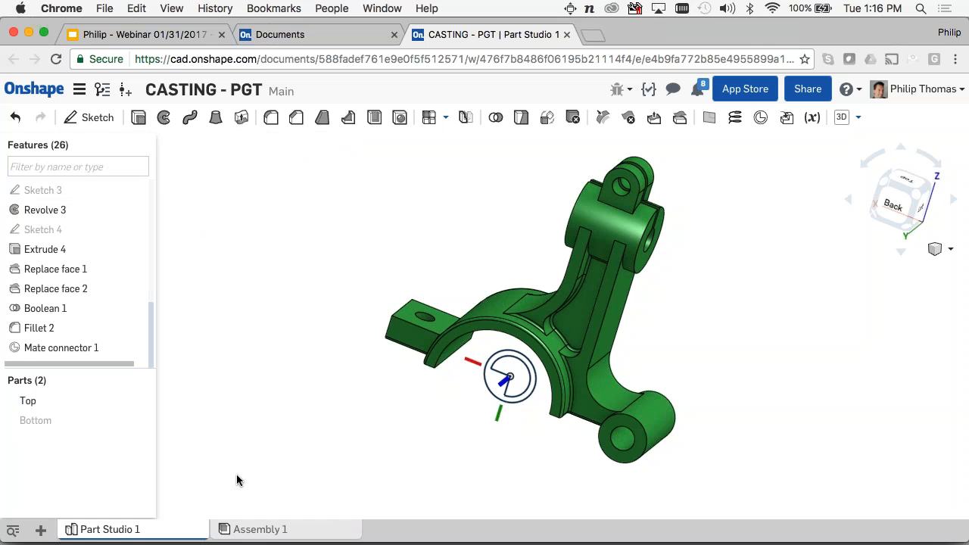
- Switch to Assembly 1, move the unfixed Top instance around the workspace, and view its mate connector from below
{"action": "left_click", "coordinate": [260, 529]}
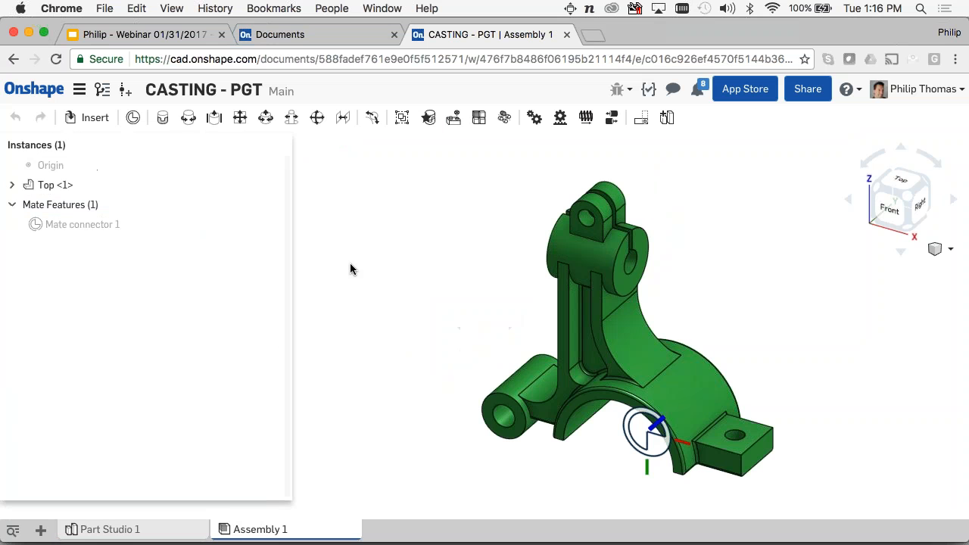
{"action": "middle_click_drag", "start_coordinate": [561, 339], "coordinate": [463, 244]}
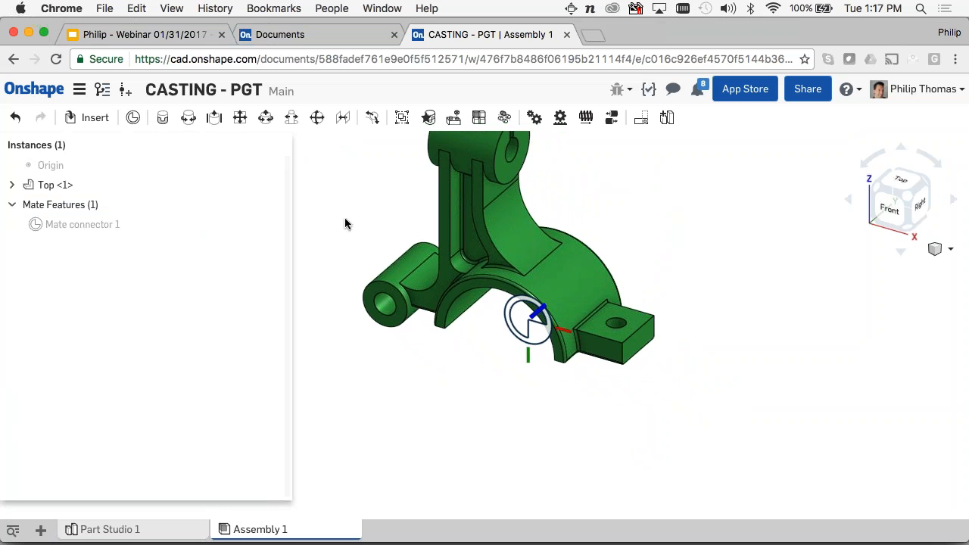
{"action": "middle_click_drag", "start_coordinate": [605, 281], "coordinate": [657, 317]}
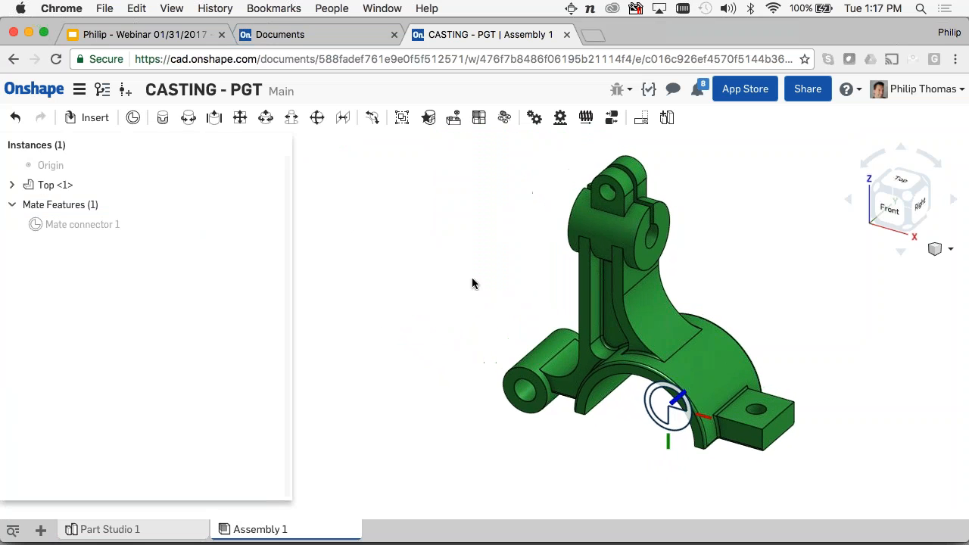
{"action": "right_click_drag", "start_coordinate": [470, 318], "coordinate": [508, 279]}
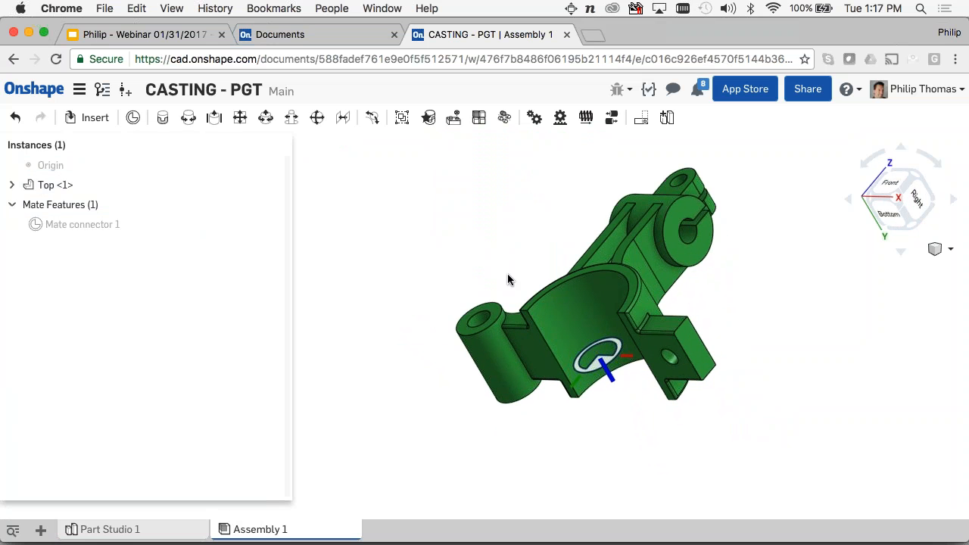
- Fix the Top instance in place in the assembly
{"action": "left_click", "coordinate": [520, 355]}
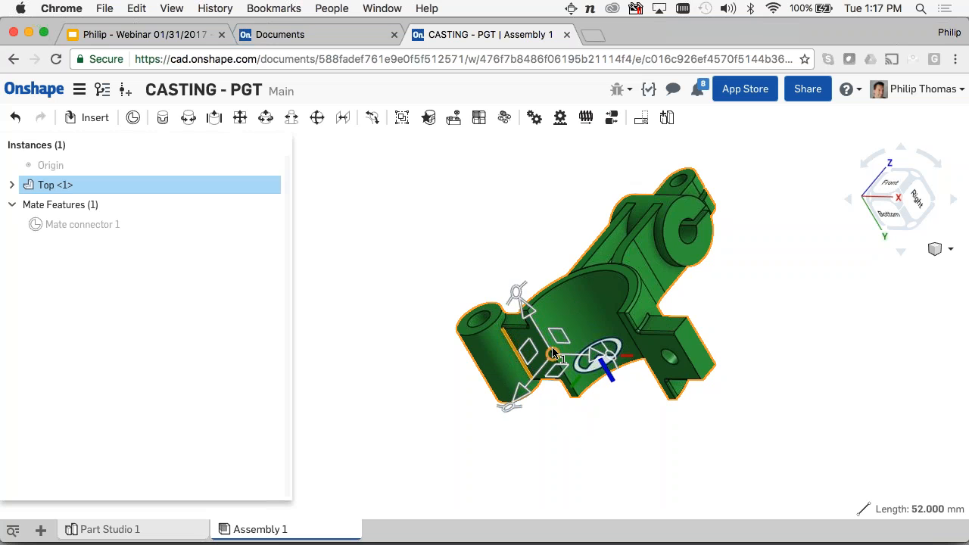
{"action": "right_click", "coordinate": [517, 387]}
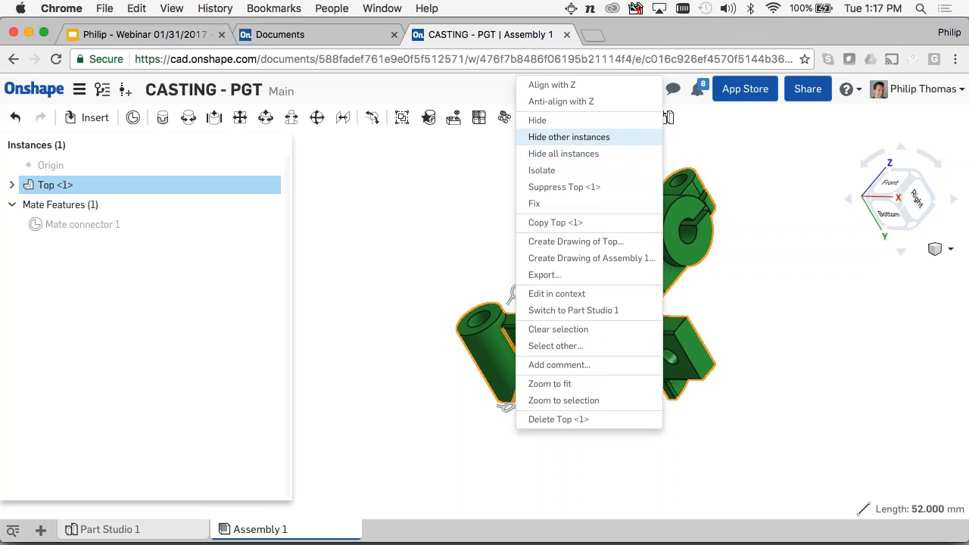
{"action": "left_click", "coordinate": [557, 104]}
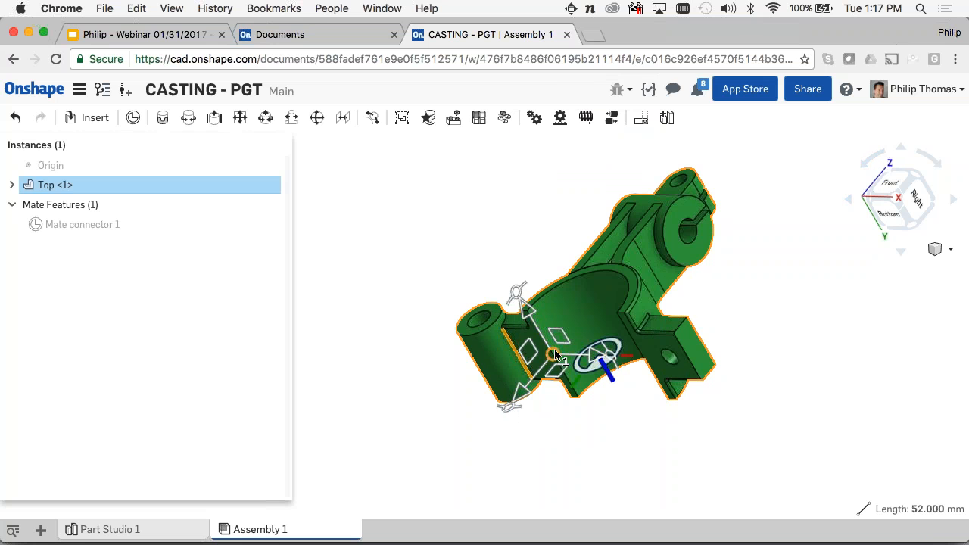
{"action": "right_click", "coordinate": [555, 354]}
{"action": "left_click", "coordinate": [609, 85]}
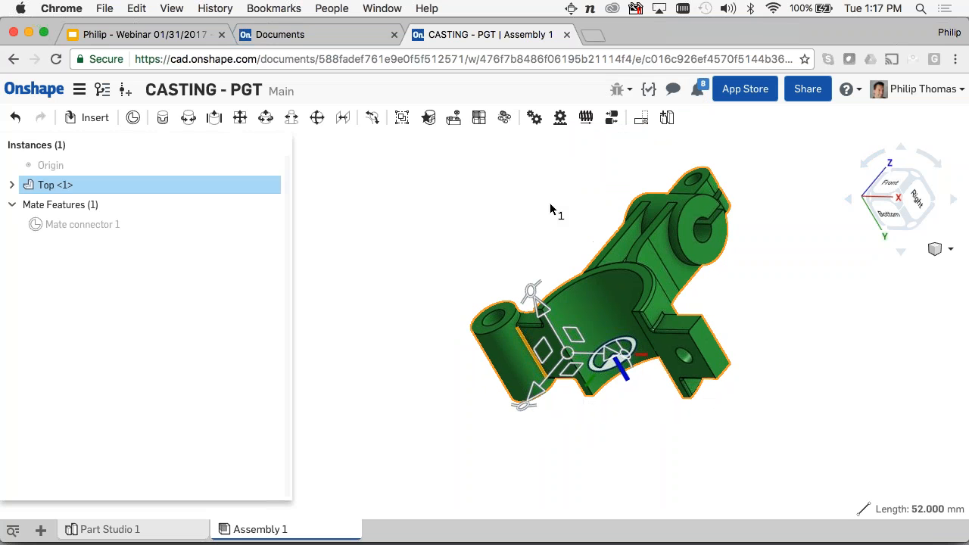
{"action": "left_click", "coordinate": [509, 229]}
{"action": "right_click", "coordinate": [574, 317]}
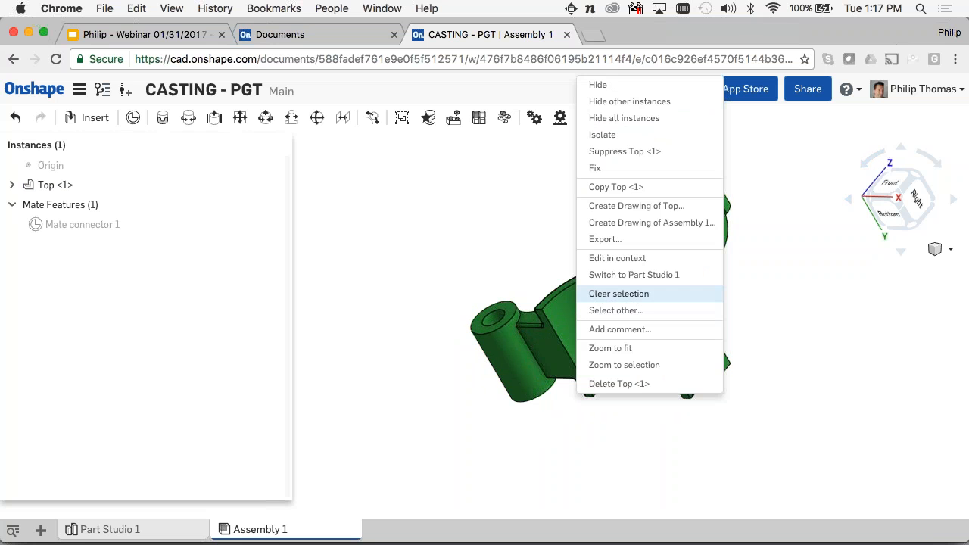
{"action": "left_click", "coordinate": [621, 106]}
{"action": "right_click_drag", "start_coordinate": [539, 191], "coordinate": [510, 253]}
- Insert the Bottom part from Part Studio 1 into the assembly, and move and rotate it beside the Top casting
{"action": "left_click", "coordinate": [89, 118]}
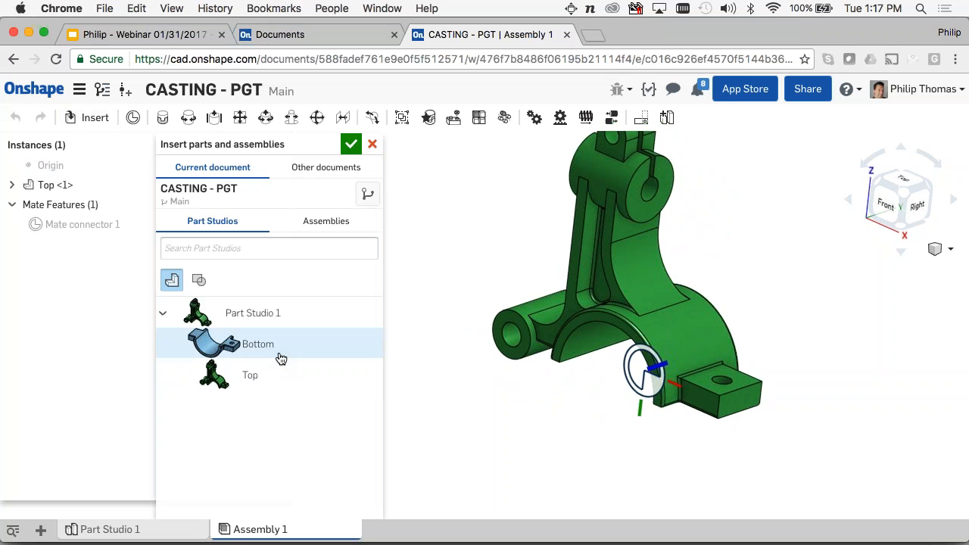
{"action": "left_click", "coordinate": [280, 358]}
{"action": "left_click", "coordinate": [493, 424]}
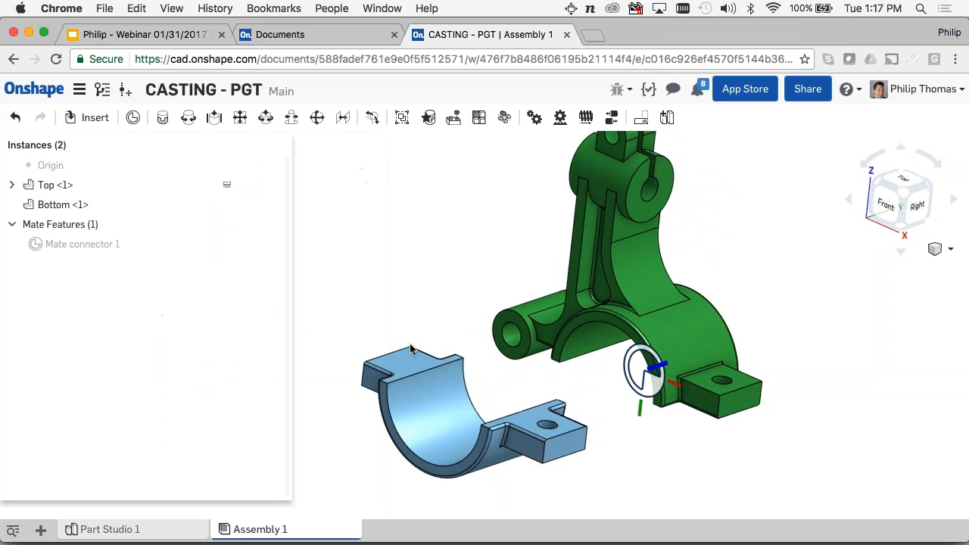
{"action": "left_click_drag", "start_coordinate": [409, 349], "coordinate": [417, 270]}
{"action": "mouse_move", "coordinate": [432, 205]}
{"action": "left_mouse_down"}
{"action": "mouse_move", "coordinate": [447, 193]}
{"action": "mouse_move", "coordinate": [465, 205]}
{"action": "mouse_move", "coordinate": [467, 228]}
{"action": "mouse_move", "coordinate": [446, 218]}
{"action": "mouse_move", "coordinate": [448, 200]}
{"action": "left_mouse_up"}
{"action": "left_click", "coordinate": [388, 389]}
{"action": "right_click_drag", "start_coordinate": [388, 389], "coordinate": [553, 332]}
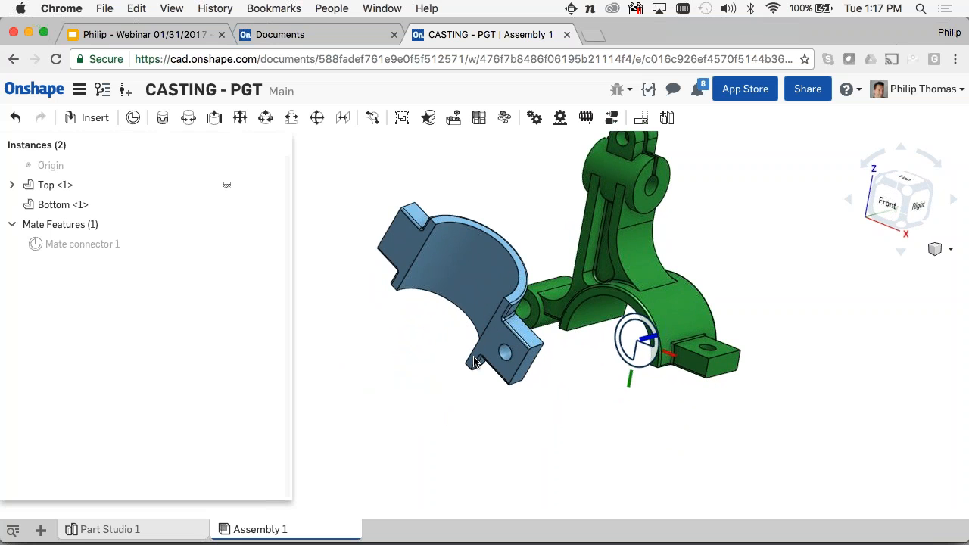
{"action": "right_click_drag", "start_coordinate": [473, 361], "coordinate": [483, 335]}
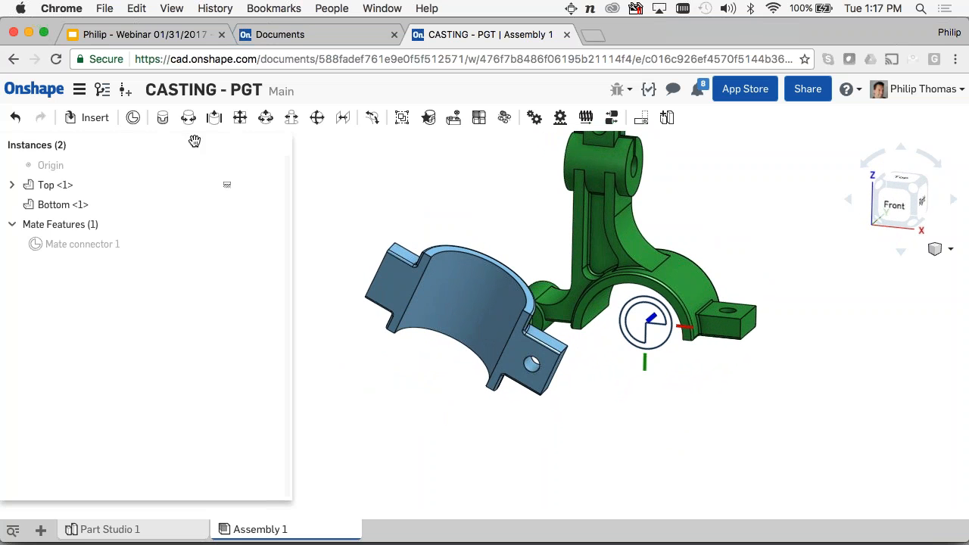
- Fasten the Bottom clamp's bore-end mate connector to Mate connector 1 of Top, flipping the primary axis so the halves form a ring
{"action": "left_click", "coordinate": [162, 117]}
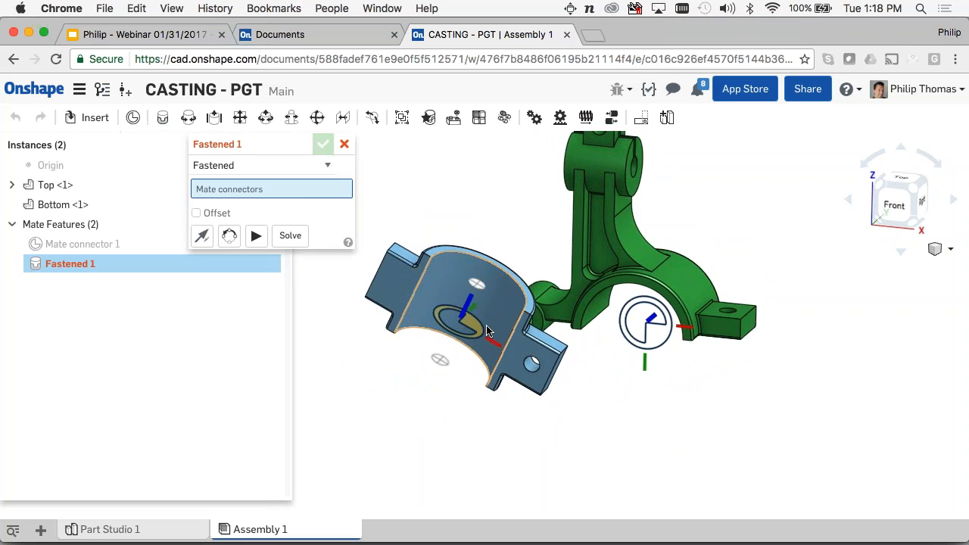
{"action": "left_click", "coordinate": [449, 362]}
{"action": "left_click", "coordinate": [655, 338]}
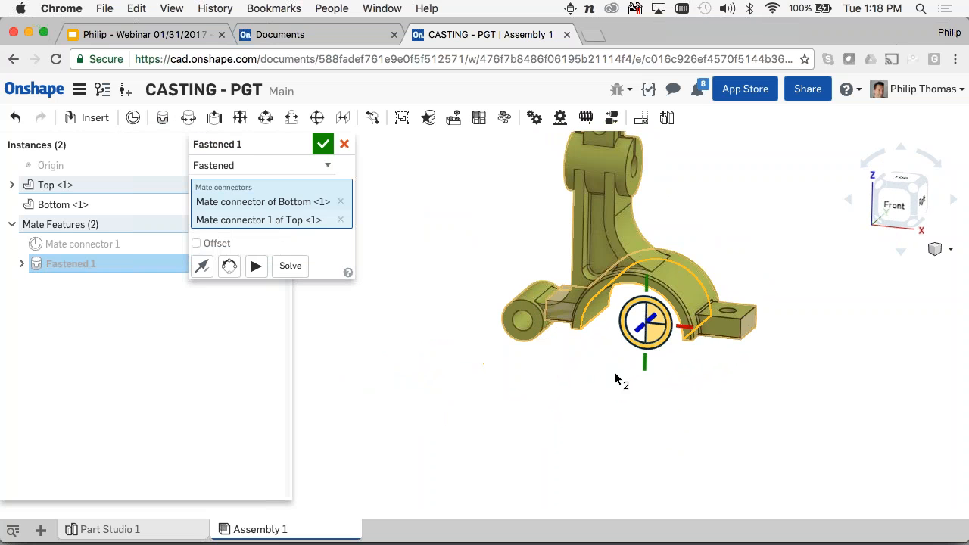
{"action": "left_click", "coordinate": [203, 268]}
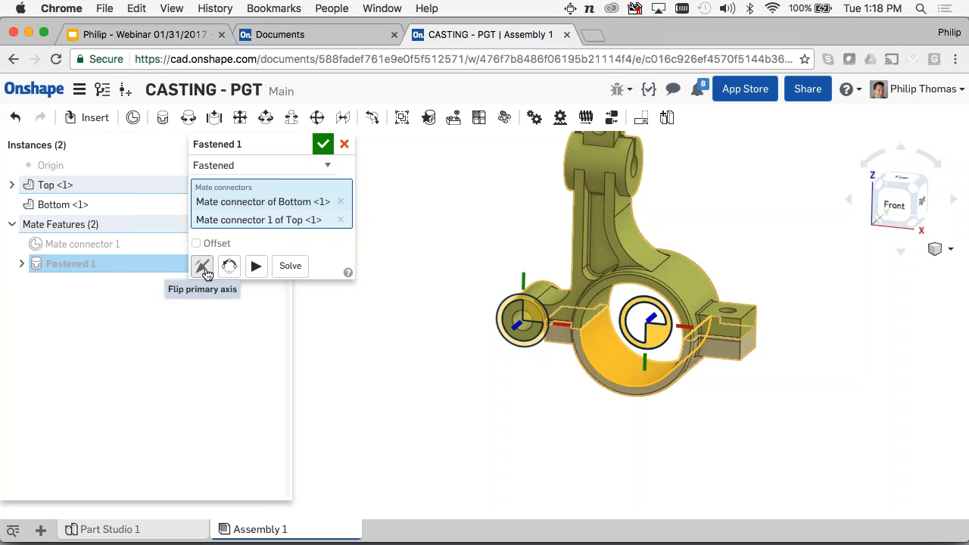
{"action": "left_click", "coordinate": [323, 143]}
{"action": "right_click_drag", "start_coordinate": [400, 325], "coordinate": [387, 175]}
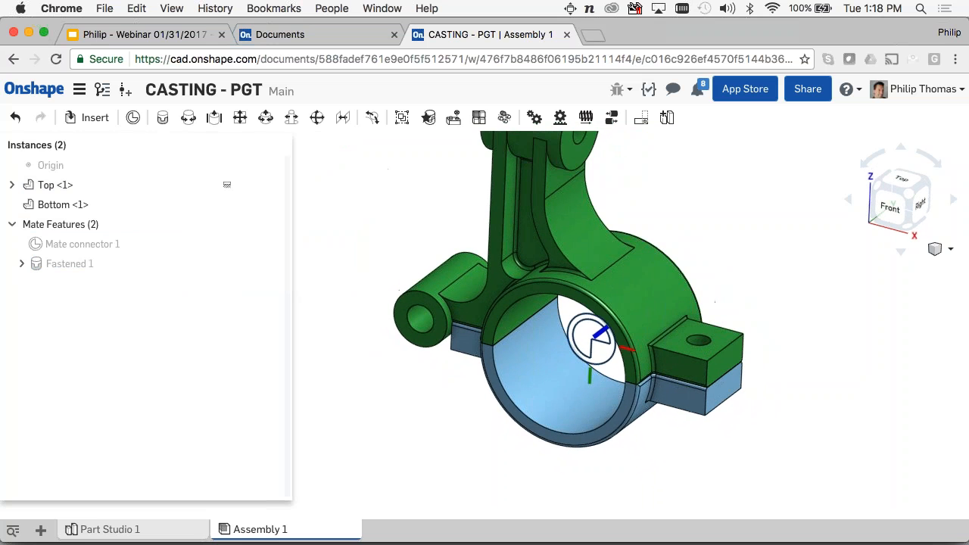
- Open the Tetrix_servoframe_bracket document from the recently opened documents in a new browser tab and look over the bracket
{"action": "left_click", "coordinate": [352, 38]}
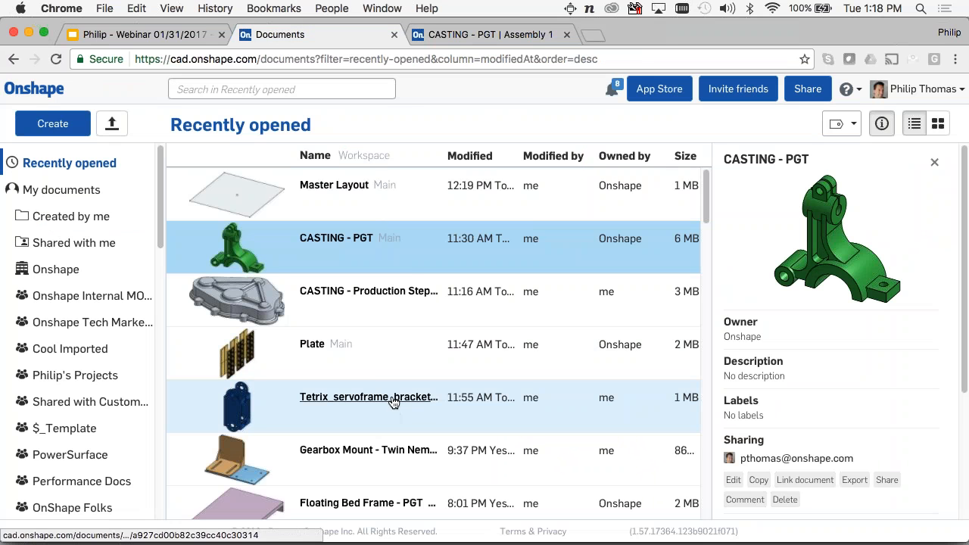
{"action": "right_click", "coordinate": [393, 403]}
{"action": "left_click", "coordinate": [454, 216]}
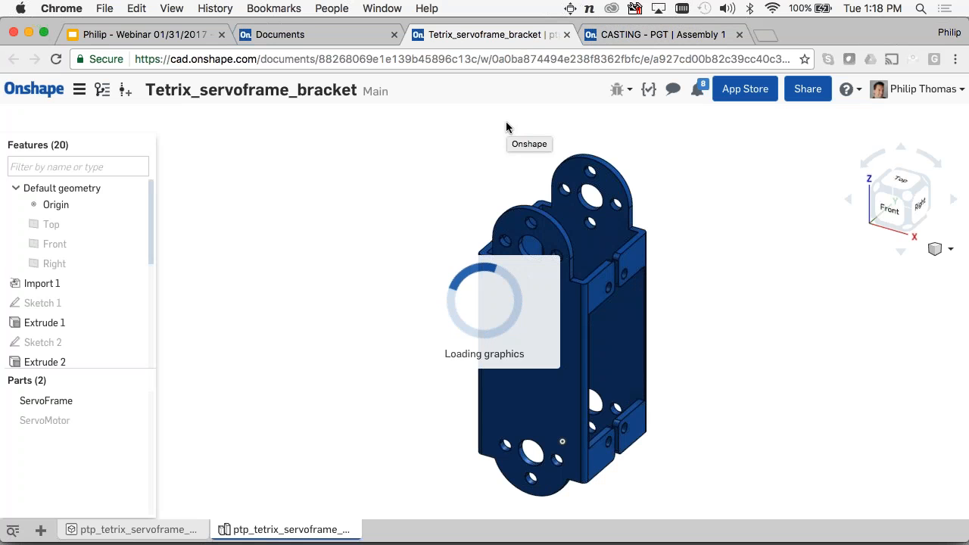
{"action": "right_click_drag", "start_coordinate": [632, 395], "coordinate": [513, 303]}
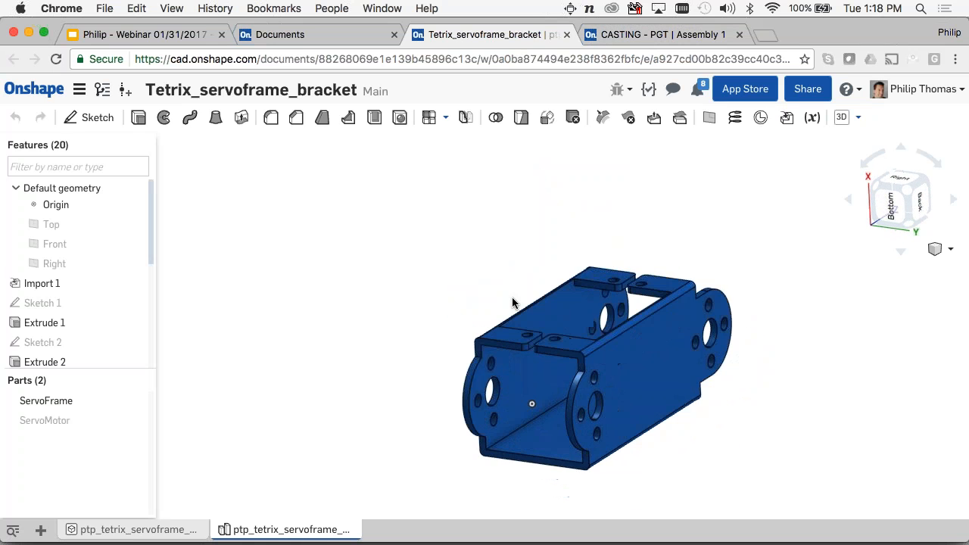
{"action": "scroll", "coordinate": [500, 291], "scroll_direction": "up", "scroll_amount": 5}
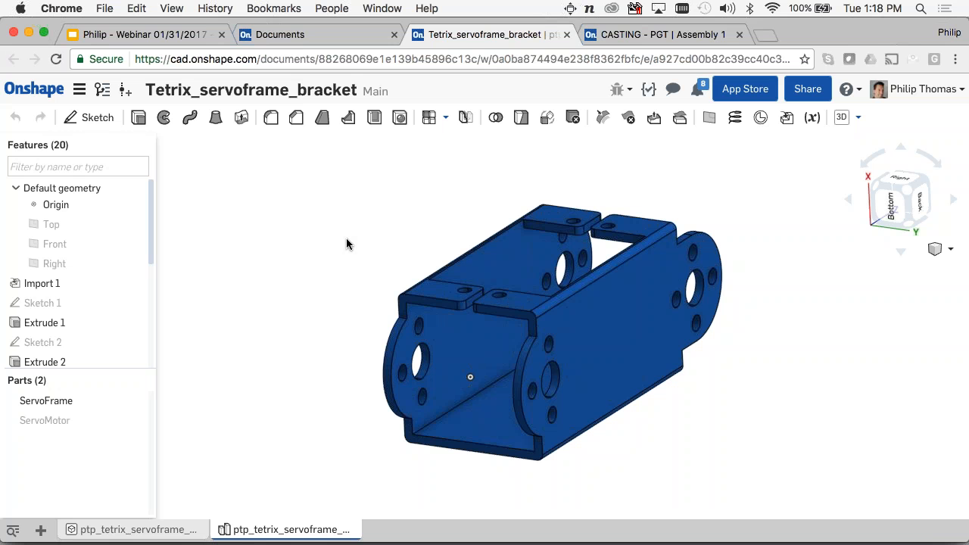
- Show the ServoMotor part, examine how it sits in the bracket from both sides, and hide the ServoFrame
{"action": "left_click", "coordinate": [137, 421]}
{"action": "right_click_drag", "start_coordinate": [271, 342], "coordinate": [412, 469]}
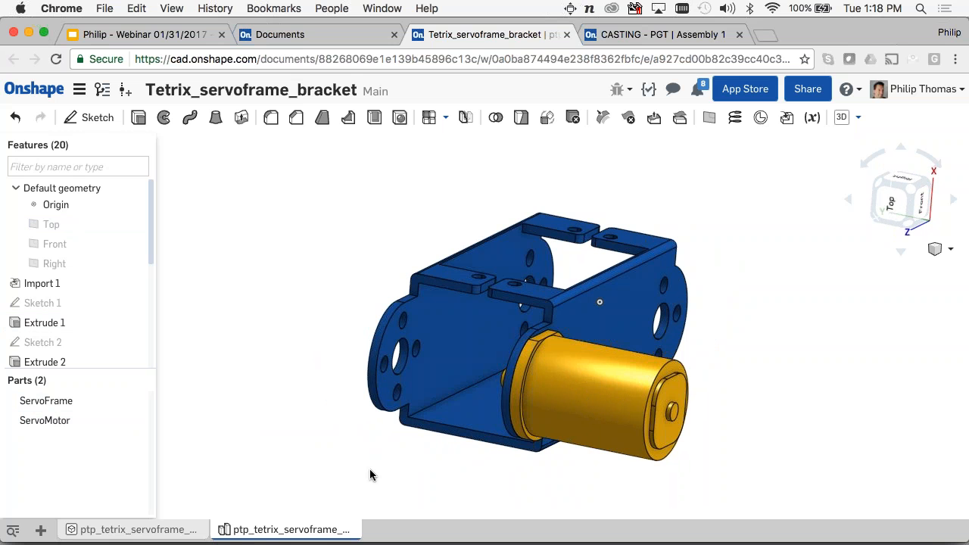
{"action": "right_click_drag", "start_coordinate": [615, 413], "coordinate": [564, 364]}
{"action": "middle_click_drag", "start_coordinate": [215, 417], "coordinate": [336, 383]}
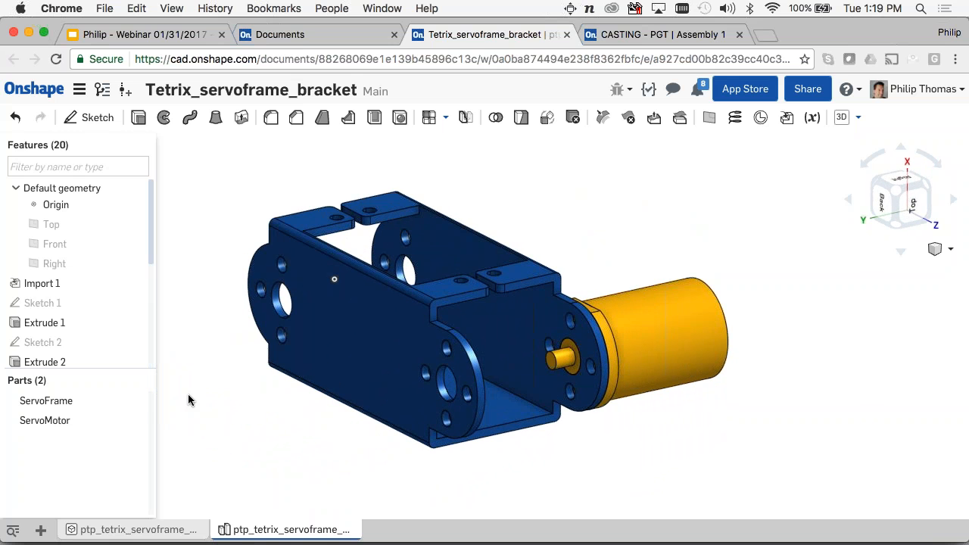
{"action": "left_click", "coordinate": [136, 401]}
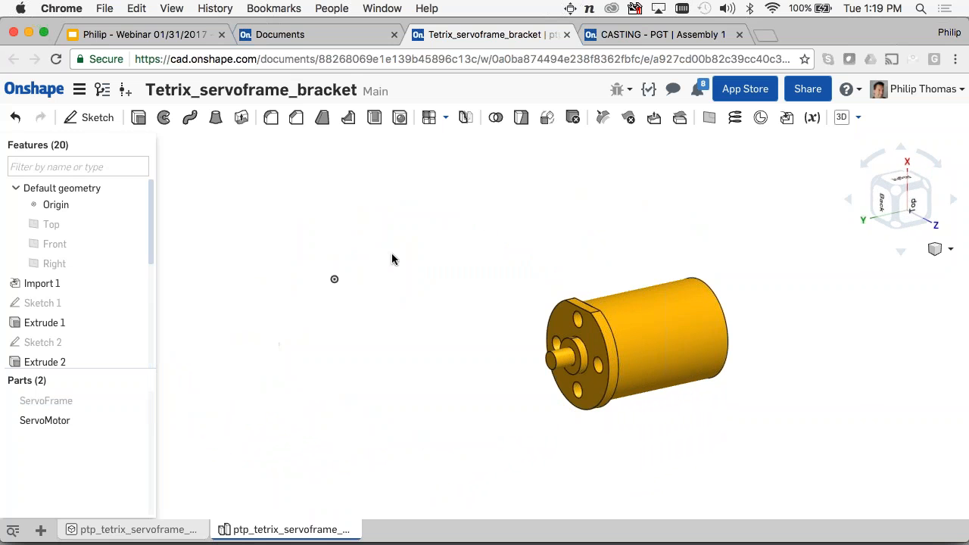
- Add a mate connector on the ServoMotor's flange face, centered where the shaft boss meets it, and check its axes from the back
{"action": "left_click", "coordinate": [760, 117]}
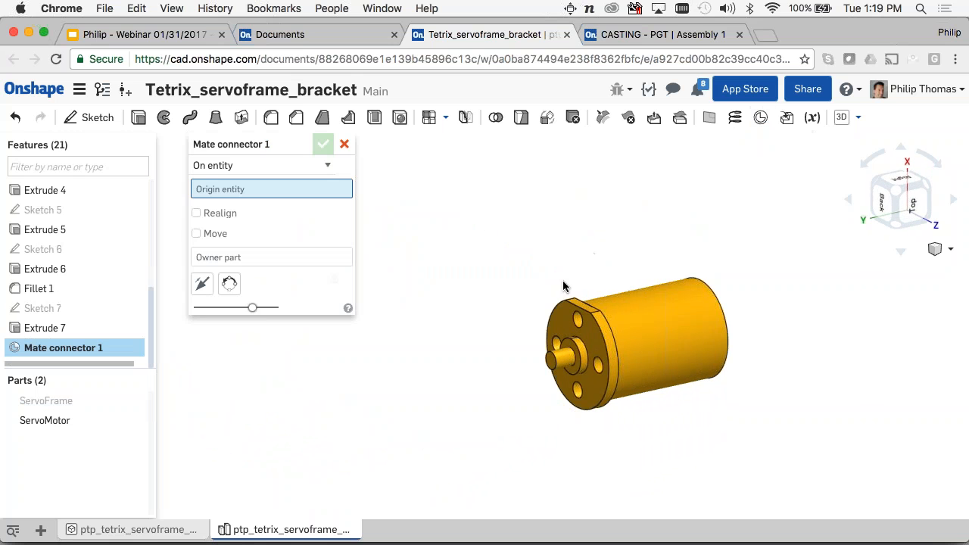
{"action": "scroll", "coordinate": [559, 328], "scroll_direction": "up", "scroll_amount": 3}
{"action": "scroll", "coordinate": [558, 327], "scroll_direction": "up", "scroll_amount": 3}
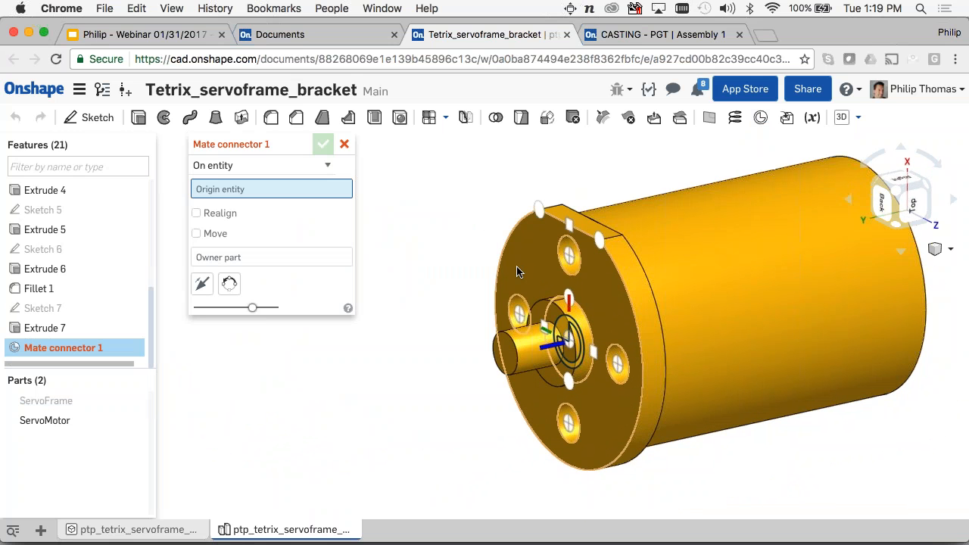
{"action": "scroll", "coordinate": [517, 272], "scroll_direction": "up", "scroll_amount": 4}
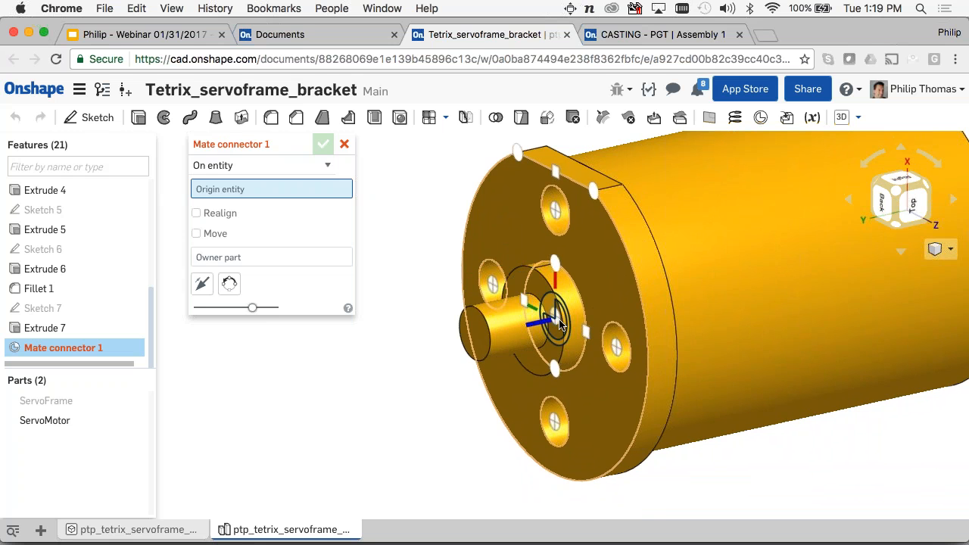
{"action": "scroll", "coordinate": [557, 324], "scroll_direction": "up", "scroll_amount": 6}
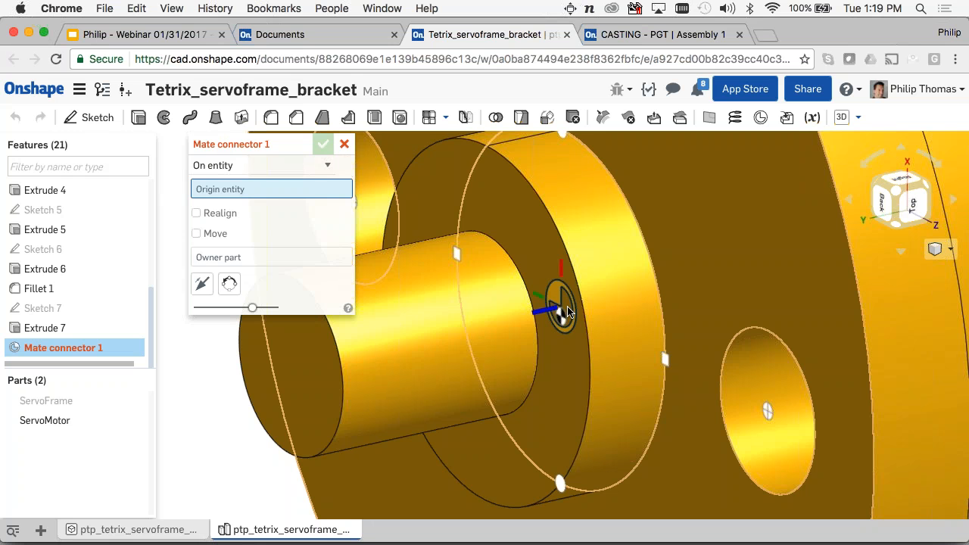
{"action": "left_click", "coordinate": [568, 312]}
{"action": "scroll", "coordinate": [560, 305], "scroll_direction": "down", "scroll_amount": 5}
{"action": "left_click", "coordinate": [324, 144]}
{"action": "left_click", "coordinate": [885, 203]}
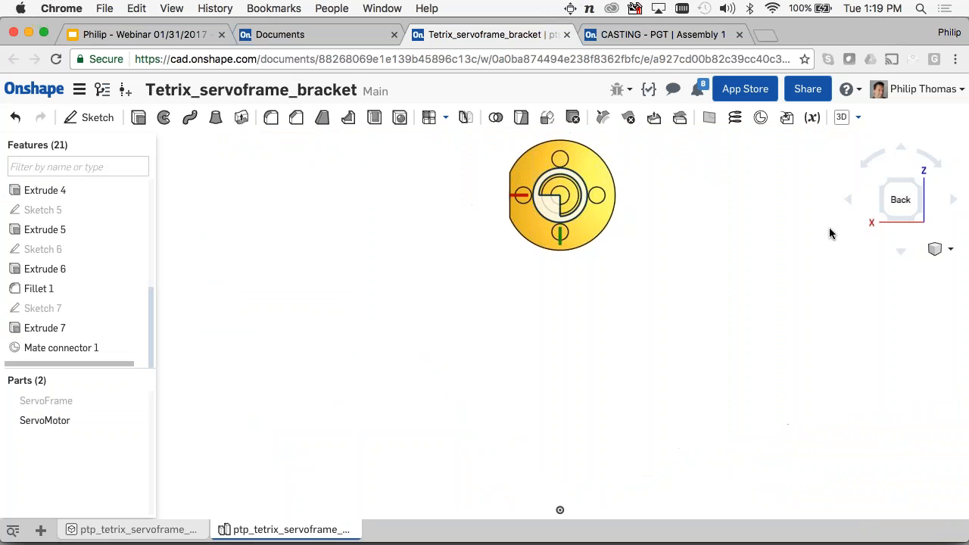
{"action": "scroll", "coordinate": [573, 218], "scroll_direction": "up", "scroll_amount": 5}
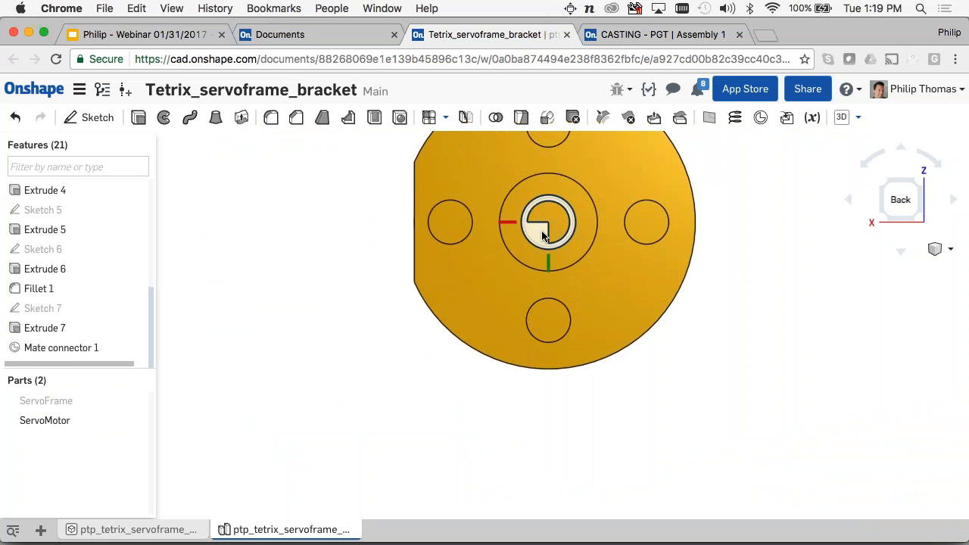
{"action": "right_click_drag", "start_coordinate": [635, 338], "coordinate": [692, 415]}
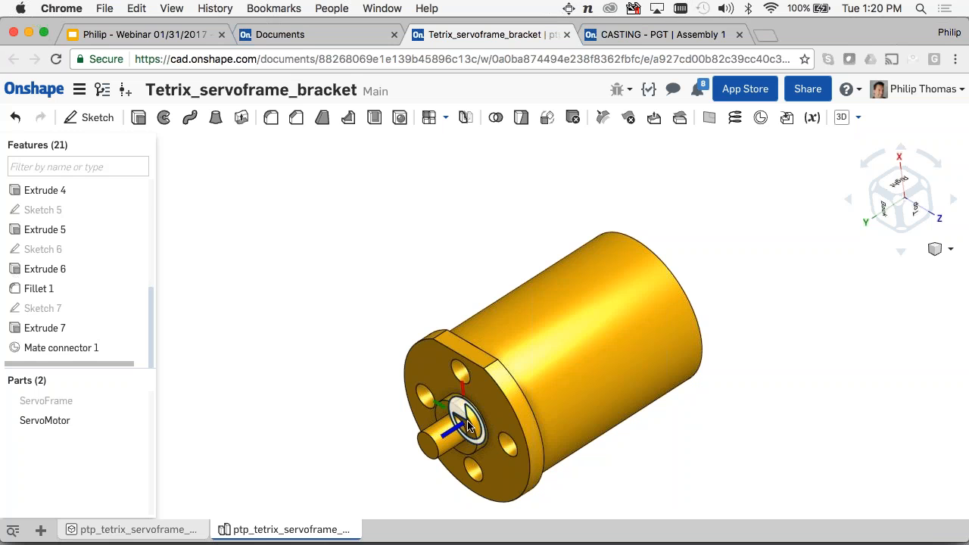
- Create a new assembly in the document and insert the ServoFrame part into it
{"action": "left_click", "coordinate": [41, 529]}
{"action": "mouse_move", "coordinate": [170, 337]}
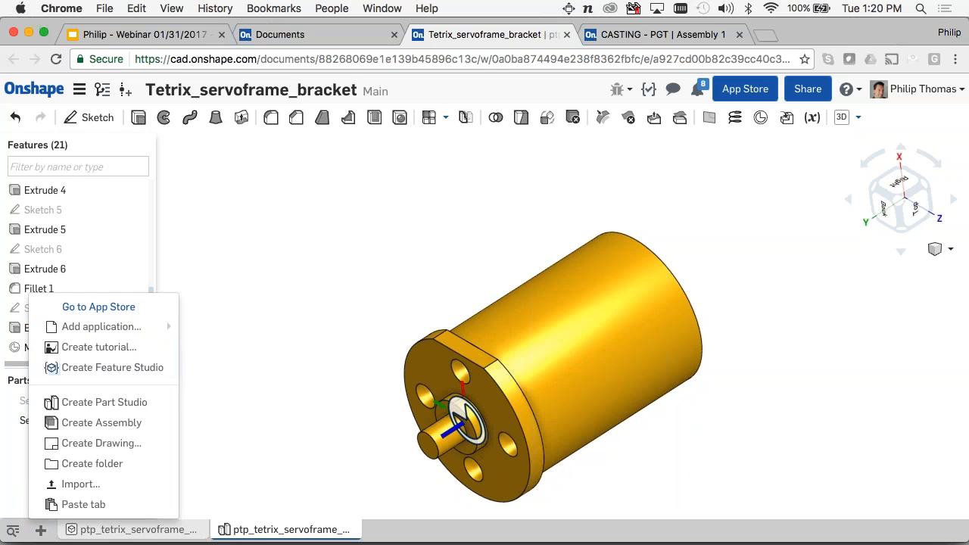
{"action": "left_click", "coordinate": [129, 422]}
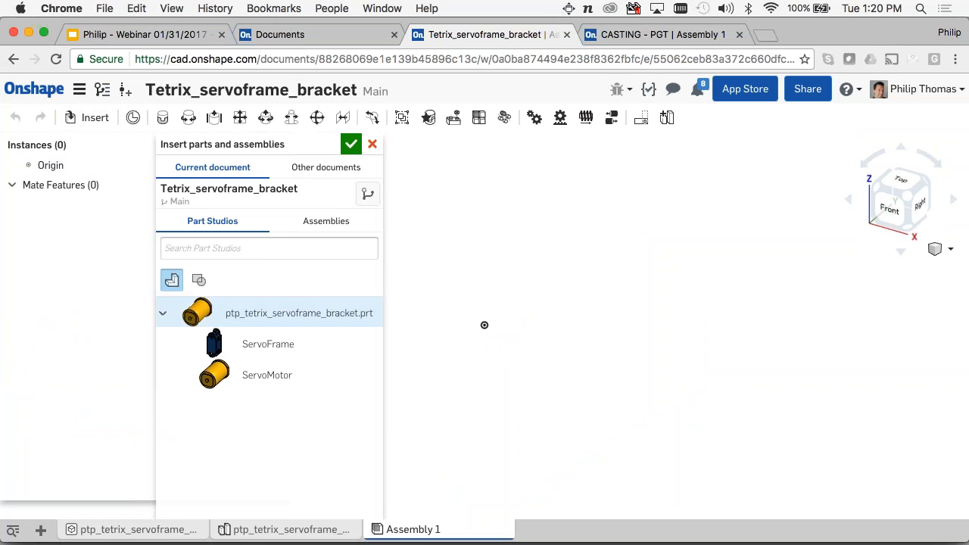
{"action": "left_click", "coordinate": [298, 343]}
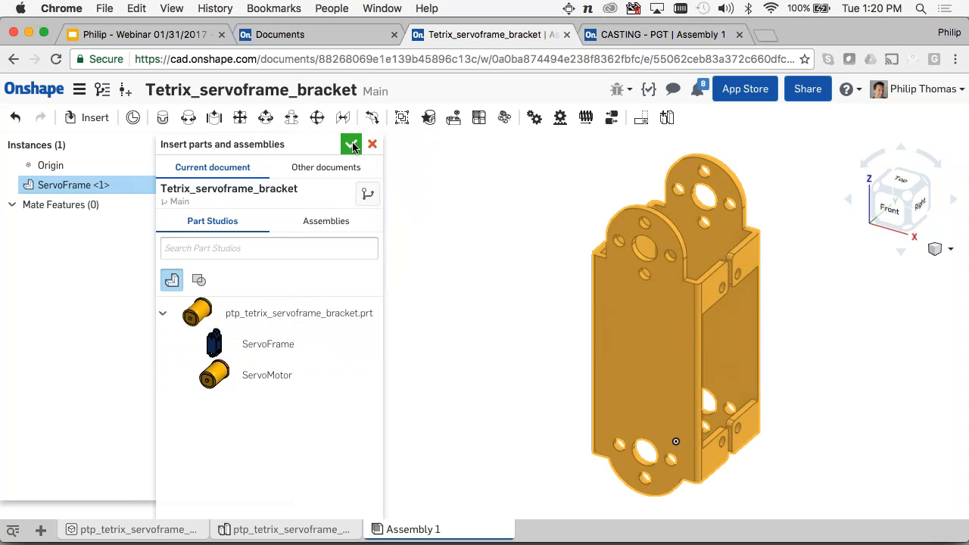
{"action": "left_click", "coordinate": [352, 145]}
- Move and turn the ServoFrame, then anti-align its flat back face with Z so the frame lies with its open side up
{"action": "left_click_drag", "start_coordinate": [633, 343], "coordinate": [783, 324]}
{"action": "left_click_drag", "start_coordinate": [851, 338], "coordinate": [598, 281]}
{"action": "left_click", "coordinate": [580, 274]}
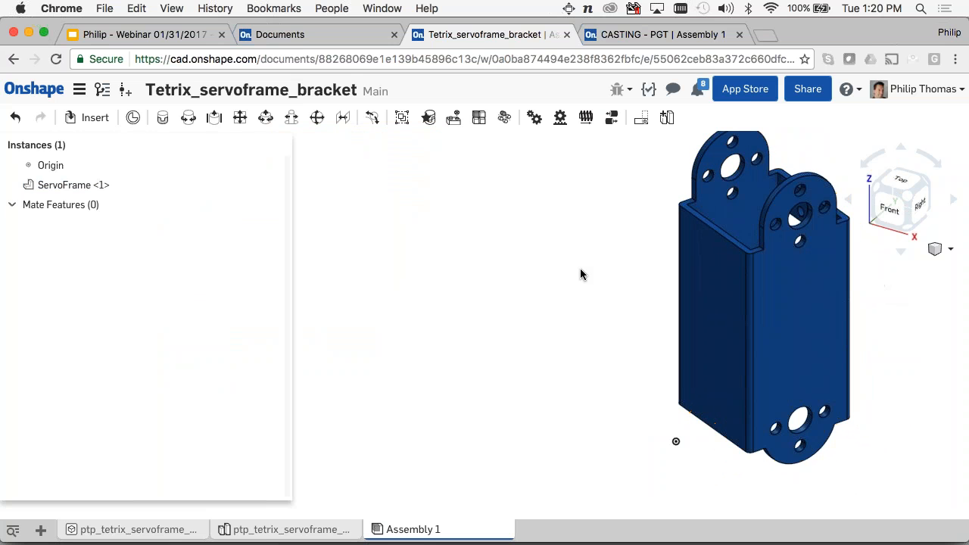
{"action": "left_click", "coordinate": [723, 267]}
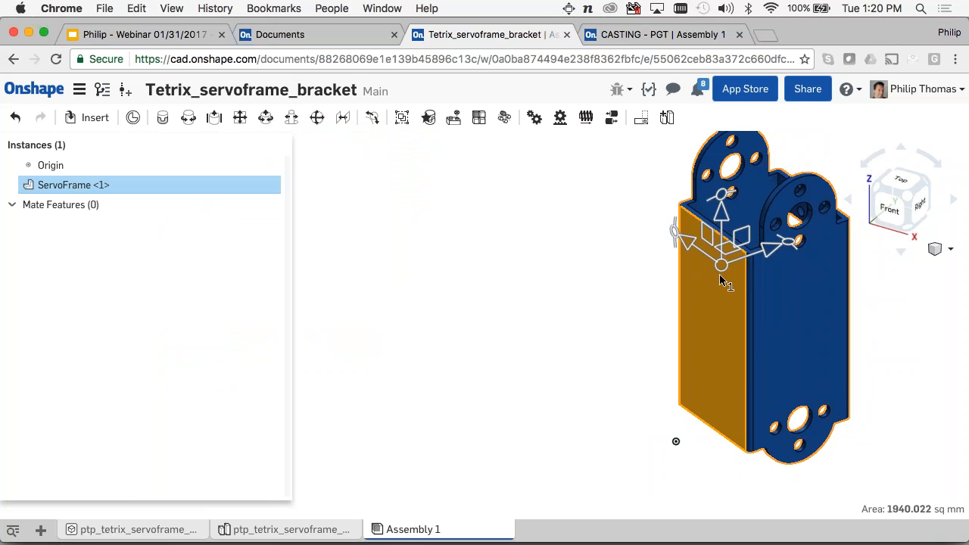
{"action": "left_click_drag", "start_coordinate": [719, 280], "coordinate": [715, 318]}
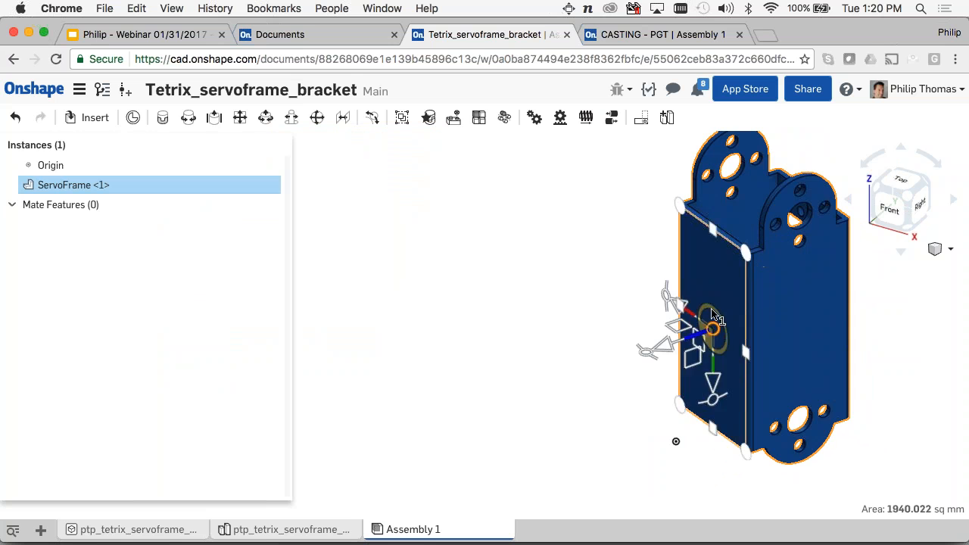
{"action": "right_click", "coordinate": [666, 329]}
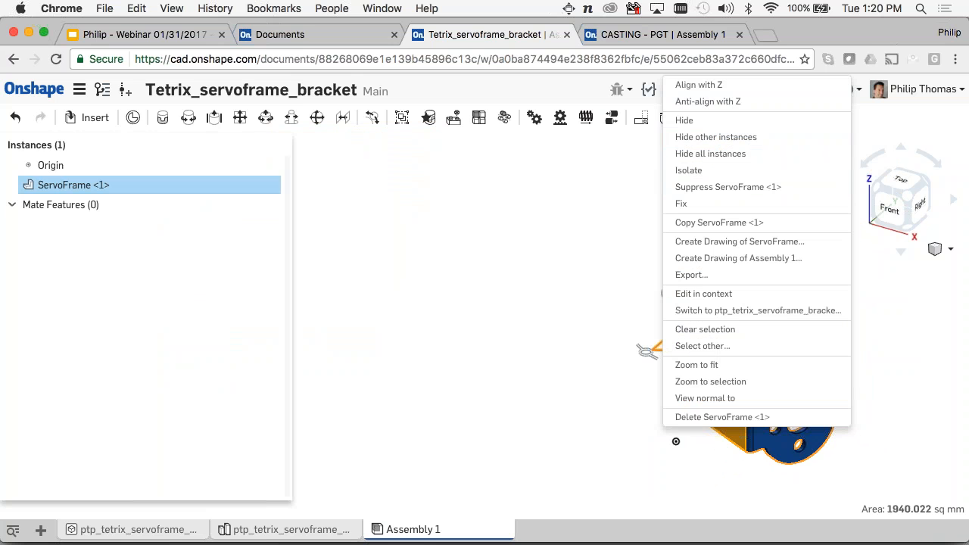
{"action": "left_click", "coordinate": [708, 101]}
{"action": "right_click", "coordinate": [712, 334]}
{"action": "left_click", "coordinate": [759, 94]}
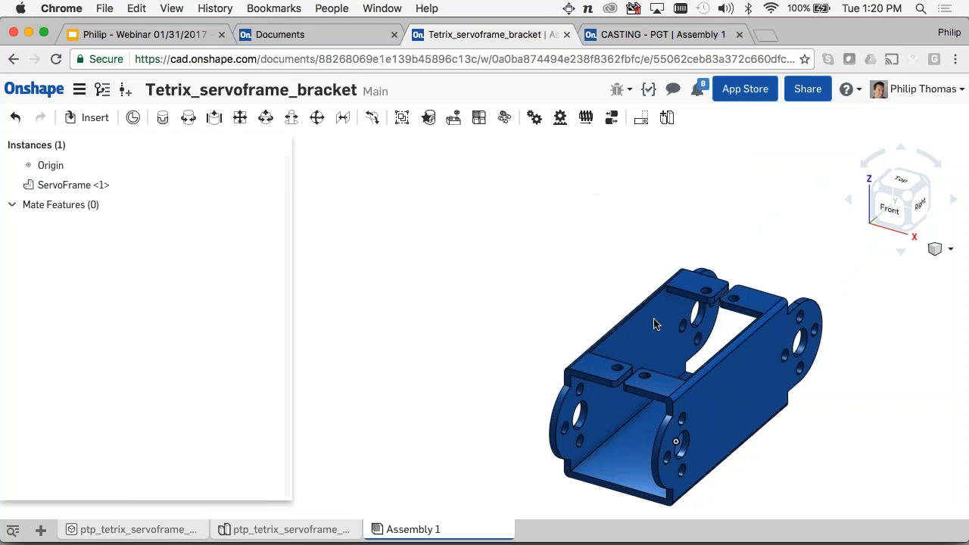
- Fix the ServoFrame instance in place and narrow the instance list to give the model more room
{"action": "right_click", "coordinate": [656, 323]}
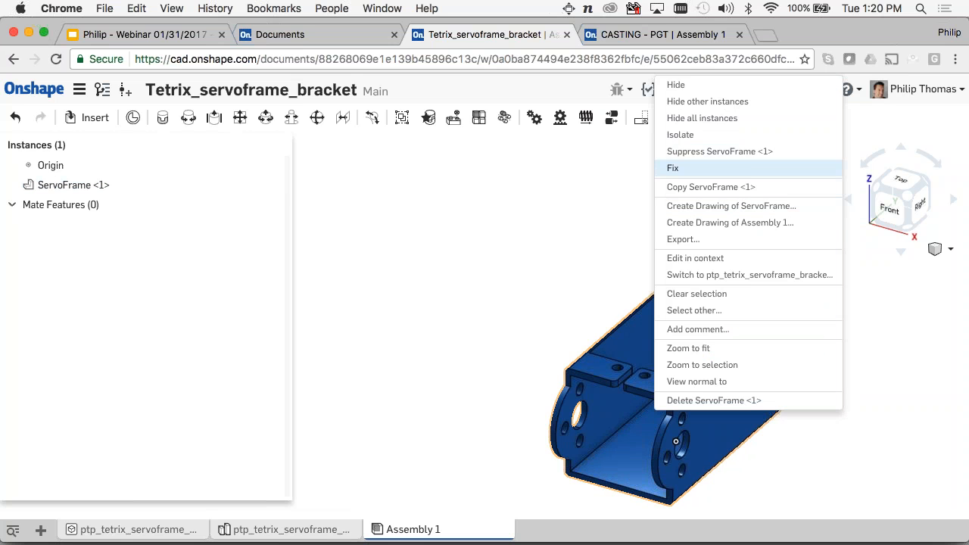
{"action": "left_click", "coordinate": [733, 168]}
{"action": "right_click_drag", "start_coordinate": [614, 239], "coordinate": [774, 266]}
{"action": "left_click", "coordinate": [880, 206]}
{"action": "right_click_drag", "start_coordinate": [878, 250], "coordinate": [517, 341]}
{"action": "middle_click_drag", "start_coordinate": [517, 336], "coordinate": [483, 365]}
{"action": "left_click_drag", "start_coordinate": [292, 310], "coordinate": [183, 307]}
{"action": "scroll", "coordinate": [380, 340], "scroll_direction": "down", "scroll_amount": 3}
{"action": "scroll", "coordinate": [379, 340], "scroll_direction": "down", "scroll_amount": 2}
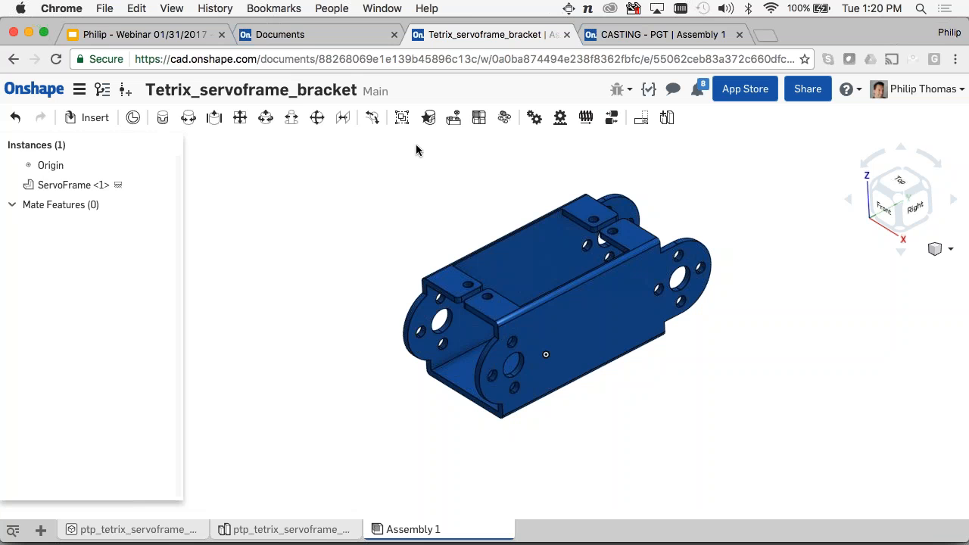
- Turn on snap mode and try to insert the ServoMotor onto the large hole in the ServoFrame's near ear
{"action": "left_click", "coordinate": [428, 117]}
{"action": "key", "text": "i"}
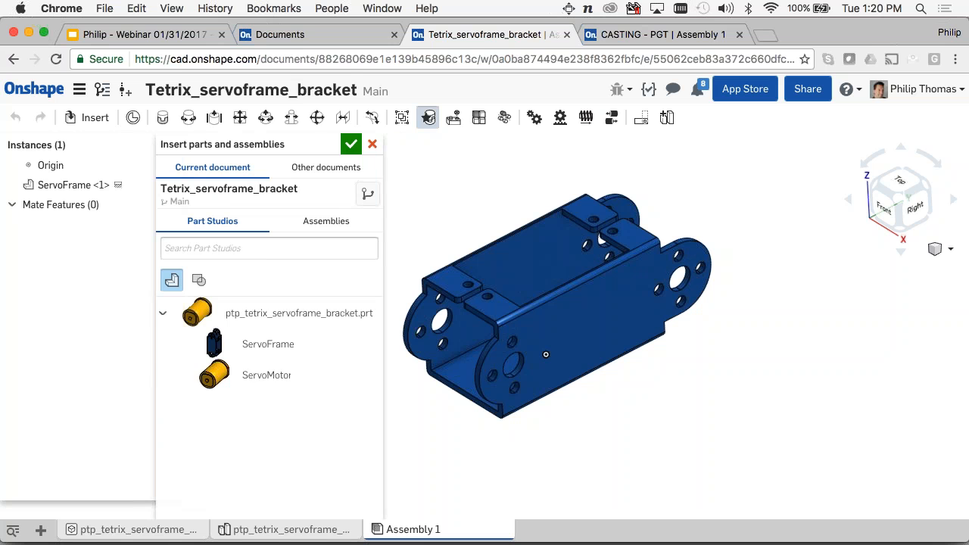
{"action": "left_click", "coordinate": [214, 374]}
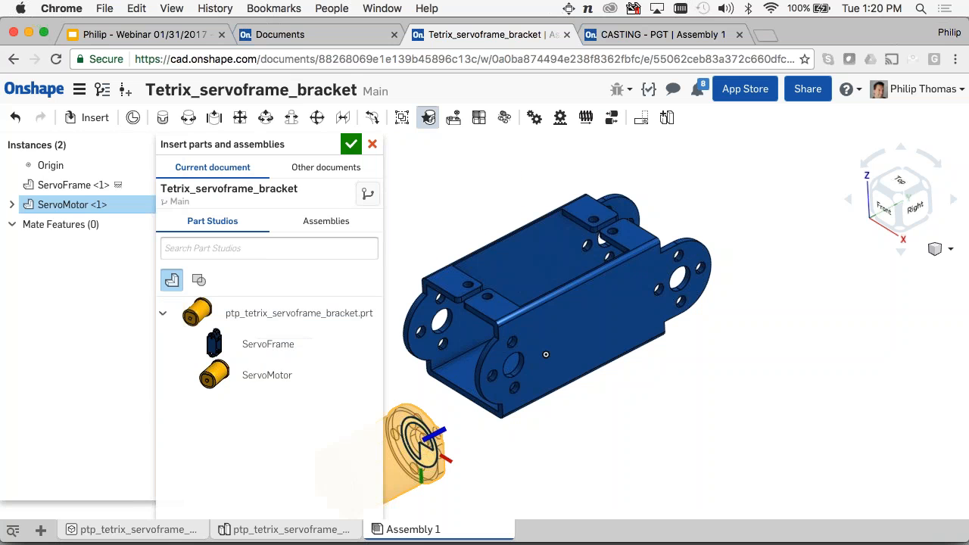
{"action": "scroll", "coordinate": [517, 367], "scroll_direction": "up", "scroll_amount": 5}
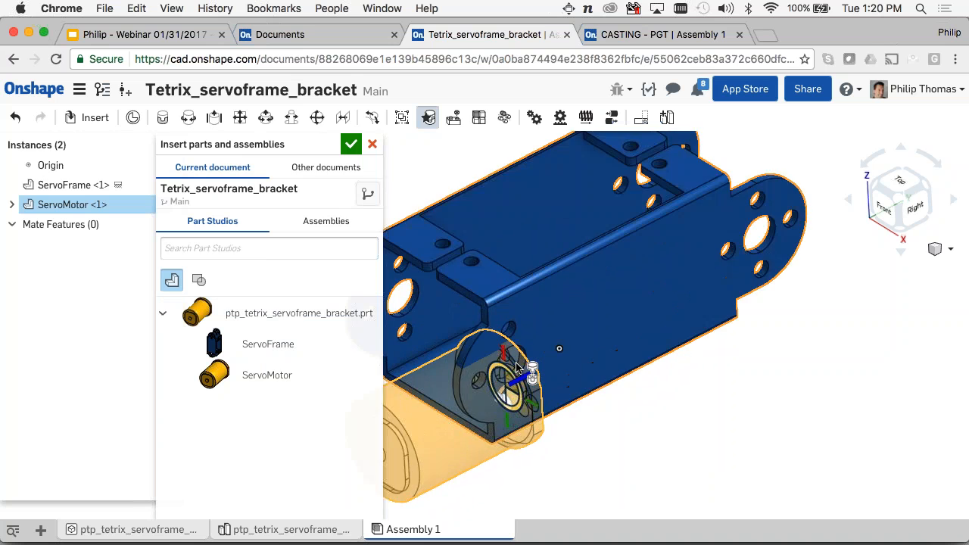
{"action": "scroll", "coordinate": [511, 357], "scroll_direction": "up", "scroll_amount": 5}
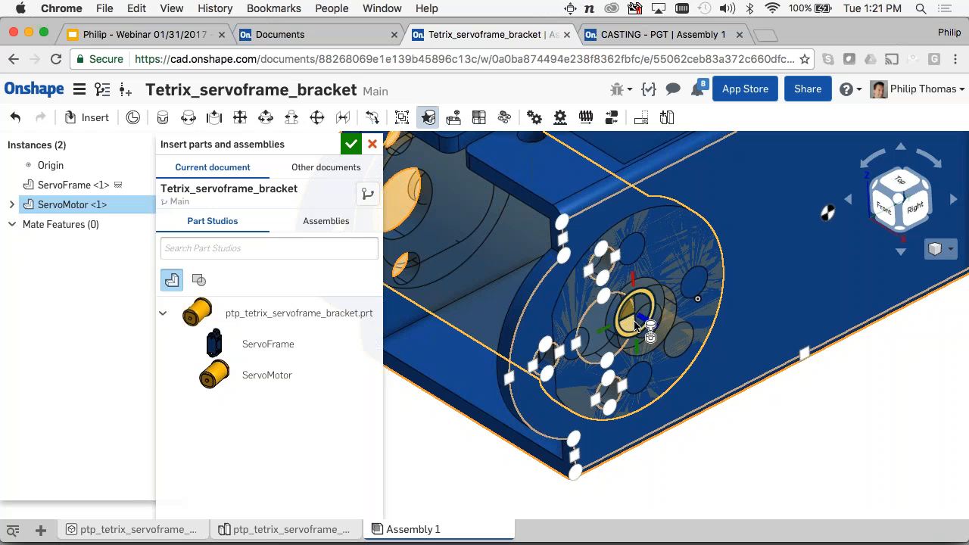
{"action": "key", "text": "Escape"}
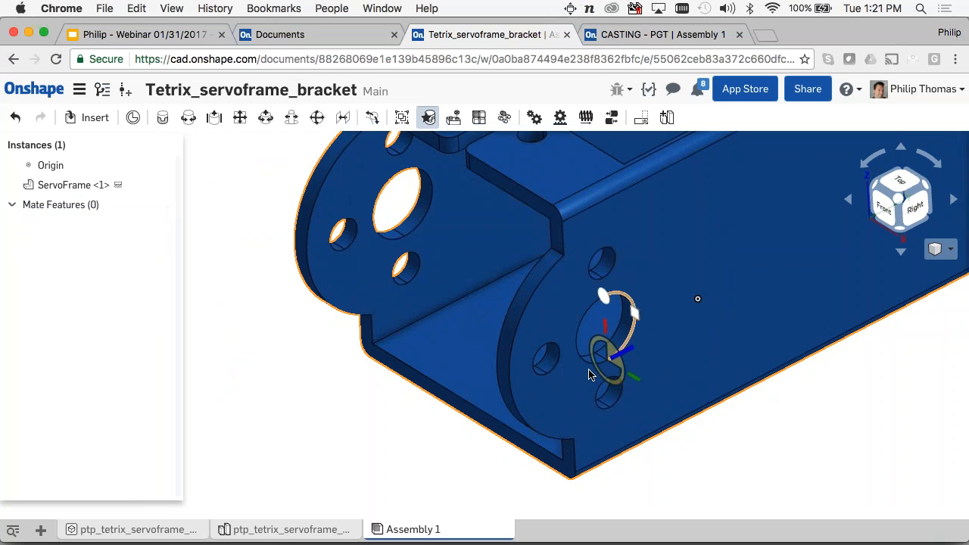
- Insert the ServoMotor with its mate connector snapped to the outer center of the near ear's large hole, fastening it to the ServoFrame
{"action": "scroll", "coordinate": [615, 356], "scroll_direction": "up", "scroll_amount": 5}
{"action": "scroll", "coordinate": [612, 345], "scroll_direction": "up", "scroll_amount": 2}
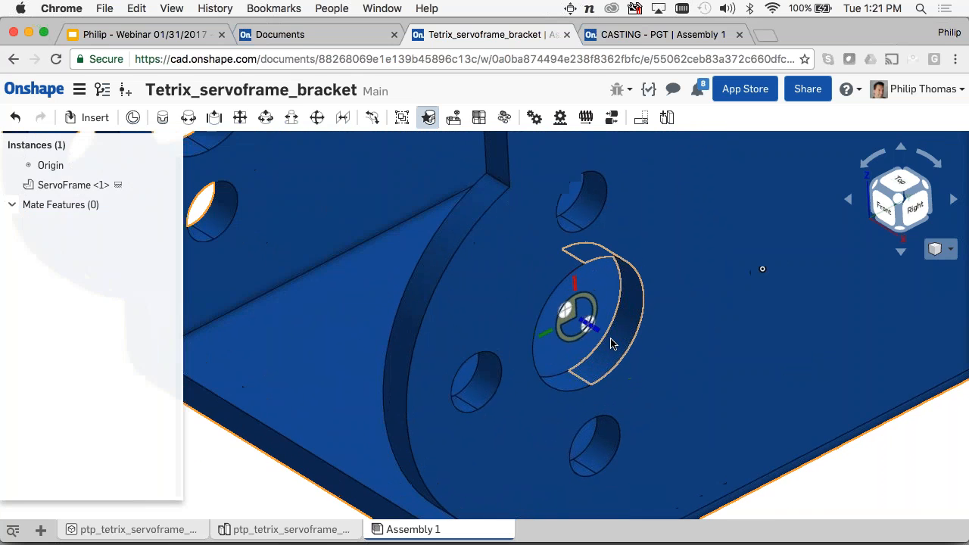
{"action": "scroll", "coordinate": [610, 339], "scroll_direction": "down", "scroll_amount": 4}
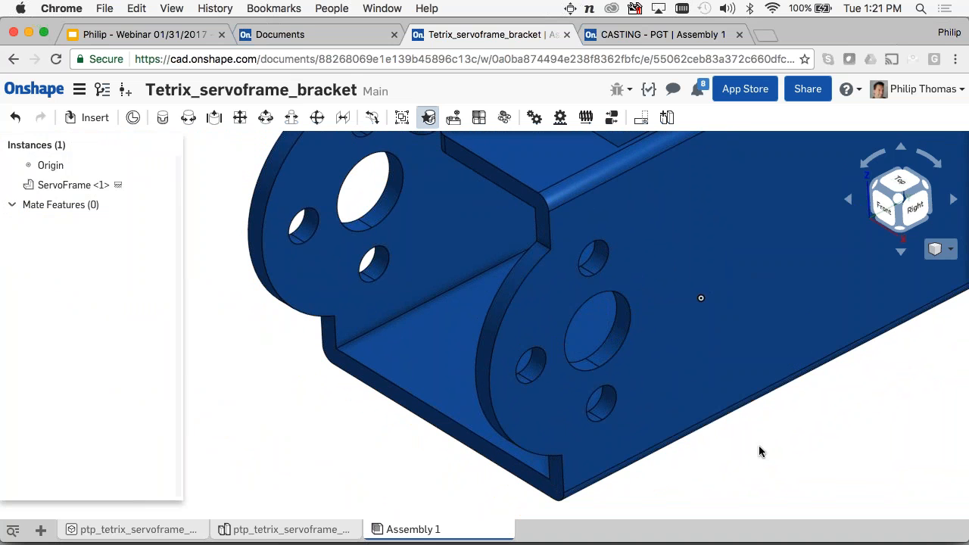
{"action": "key", "text": "i"}
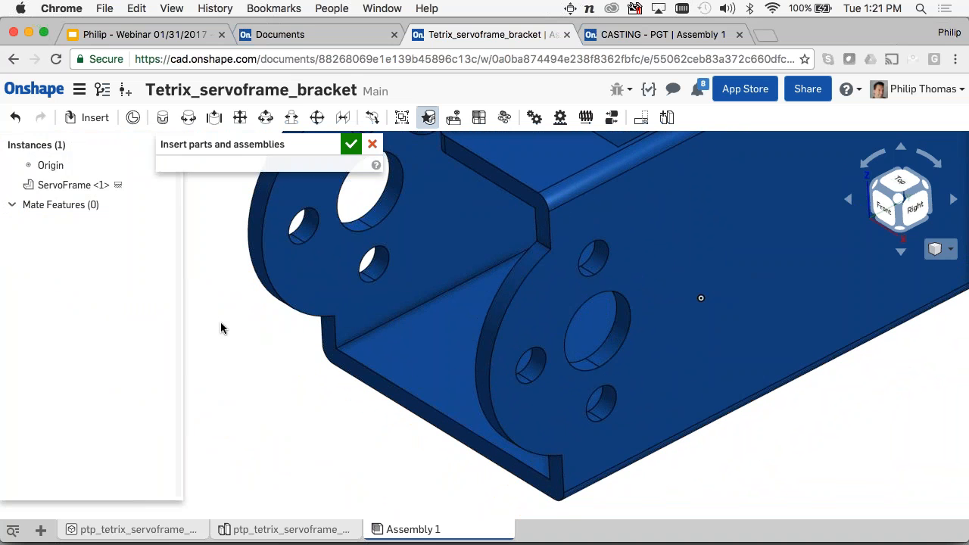
{"action": "left_click", "coordinate": [264, 378]}
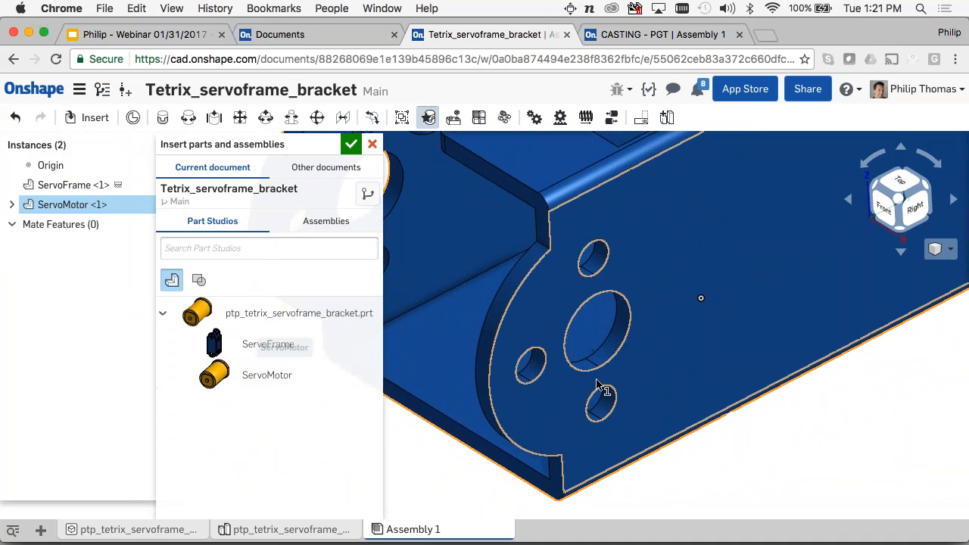
{"action": "scroll", "coordinate": [615, 333], "scroll_direction": "up", "scroll_amount": 5}
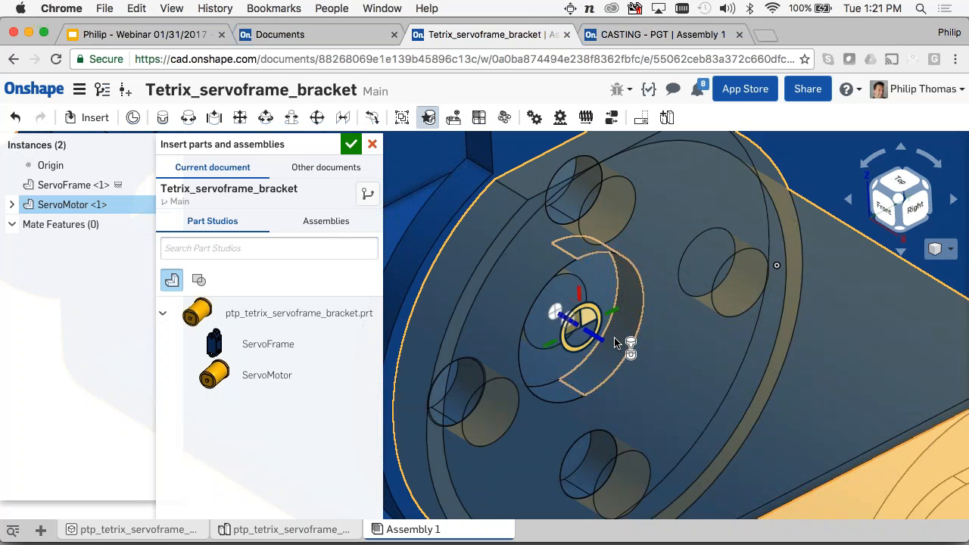
{"action": "left_click", "coordinate": [615, 342]}
{"action": "scroll", "coordinate": [768, 269], "scroll_direction": "down", "scroll_amount": 1}
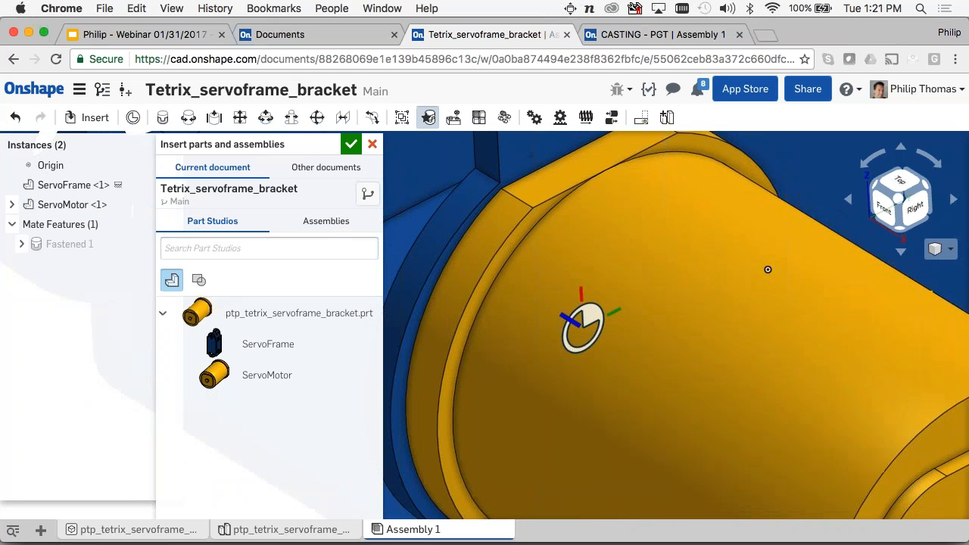
- Insert a second ServoMotor, snapping its mate connector to the outer center of the large hole in the opposite ear at the same end
{"action": "scroll", "coordinate": [767, 270], "scroll_direction": "down", "scroll_amount": 3}
{"action": "right_click_drag", "start_coordinate": [707, 298], "coordinate": [862, 182]}
{"action": "right_click_drag", "start_coordinate": [480, 368], "coordinate": [591, 278]}
{"action": "scroll", "coordinate": [593, 288], "scroll_direction": "up", "scroll_amount": 2}
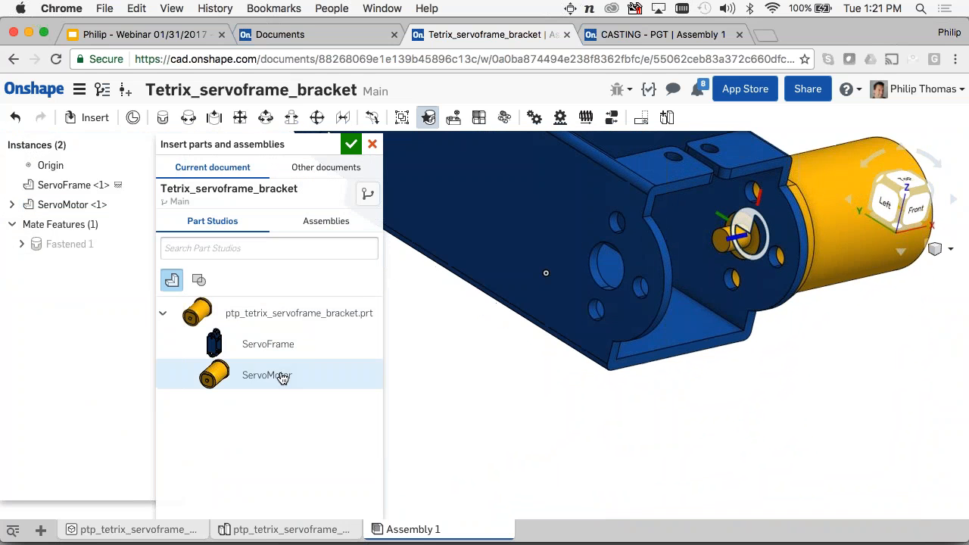
{"action": "left_click", "coordinate": [259, 374]}
{"action": "scroll", "coordinate": [602, 271], "scroll_direction": "up", "scroll_amount": 3}
{"action": "right_click_drag", "start_coordinate": [583, 271], "coordinate": [587, 281]}
{"action": "scroll", "coordinate": [587, 281], "scroll_direction": "up", "scroll_amount": 3}
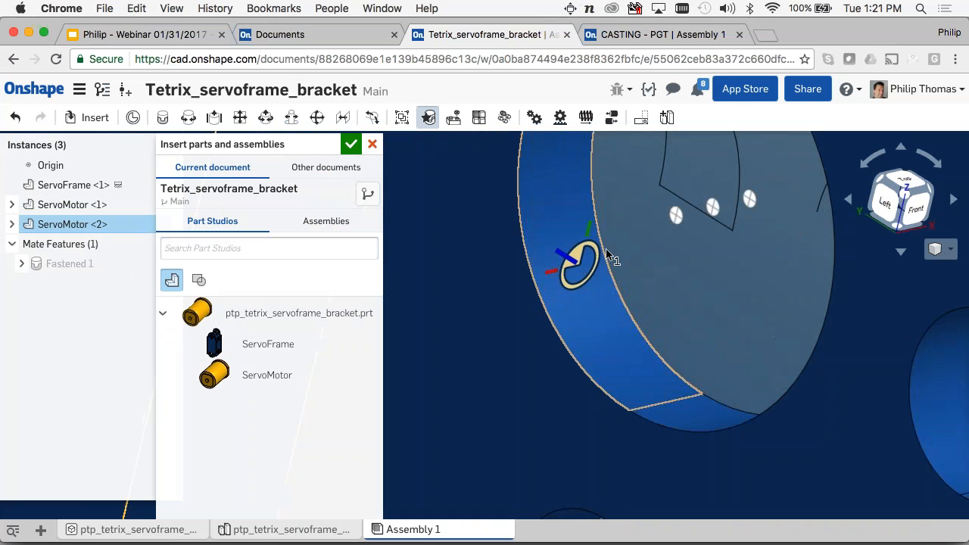
{"action": "left_click", "coordinate": [643, 240]}
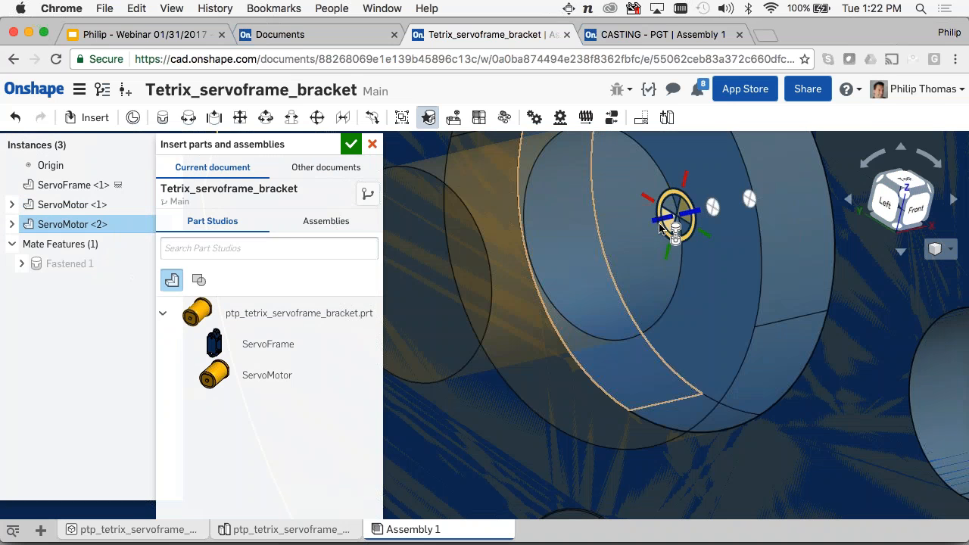
{"action": "scroll", "coordinate": [660, 228], "scroll_direction": "down", "scroll_amount": 5}
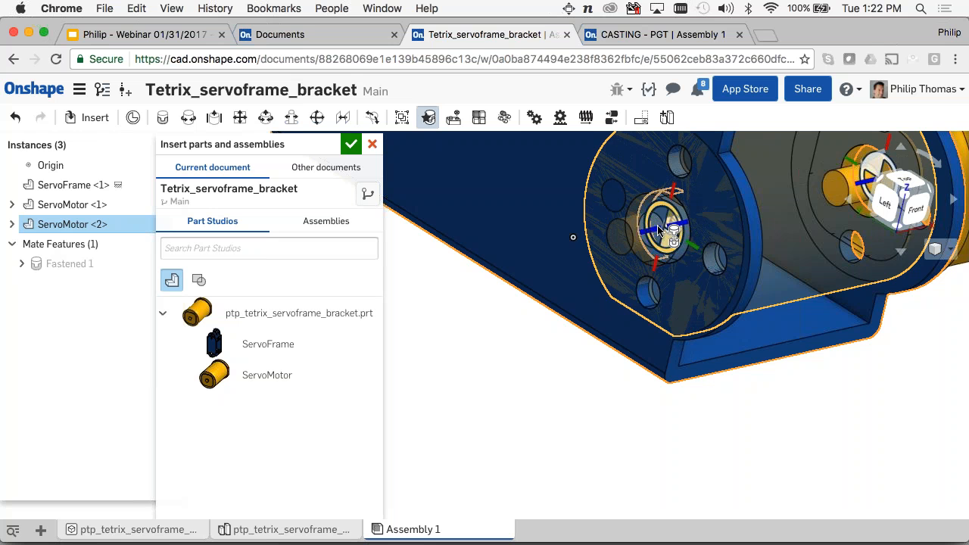
{"action": "left_click", "coordinate": [660, 229]}
- Insert a third ServoMotor, snapping it to the outer center of the large hole in the left-side ear at the frame's back end
{"action": "scroll", "coordinate": [606, 383], "scroll_direction": "up", "scroll_amount": 5}
{"action": "scroll", "coordinate": [606, 386], "scroll_direction": "down", "scroll_amount": 5}
{"action": "right_click_drag", "start_coordinate": [609, 374], "coordinate": [653, 358]}
{"action": "middle_click_drag", "start_coordinate": [568, 320], "coordinate": [696, 274]}
{"action": "scroll", "coordinate": [696, 278], "scroll_direction": "up", "scroll_amount": 5}
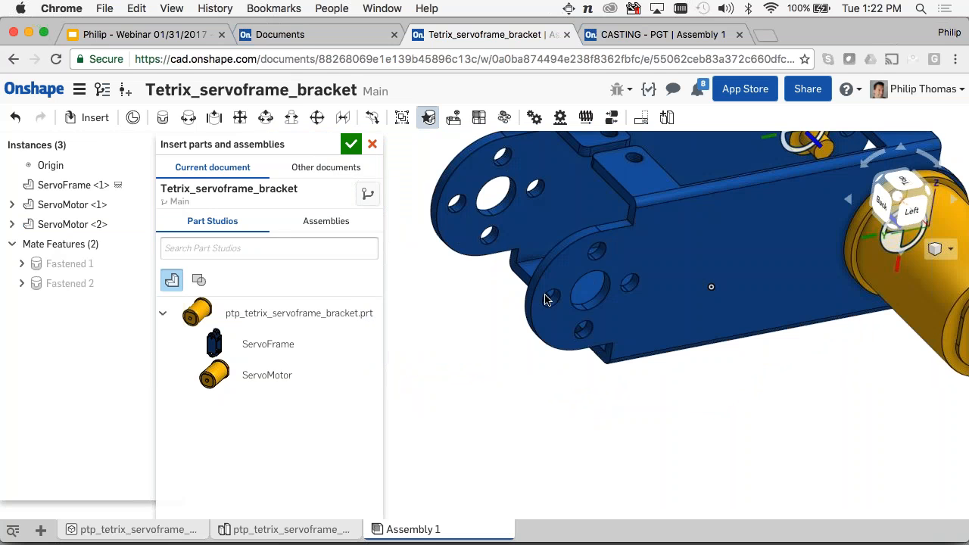
{"action": "left_click", "coordinate": [274, 375]}
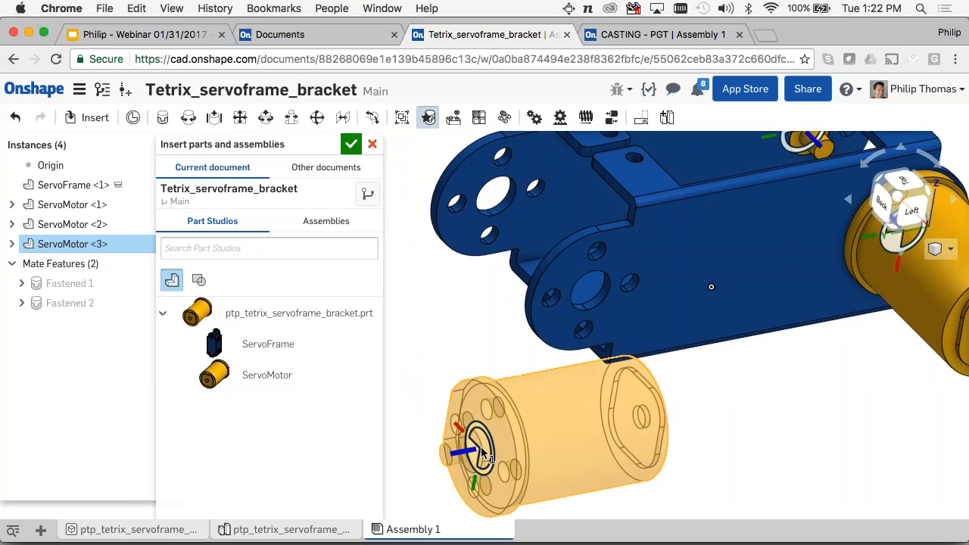
{"action": "scroll", "coordinate": [574, 350], "scroll_direction": "up", "scroll_amount": 6}
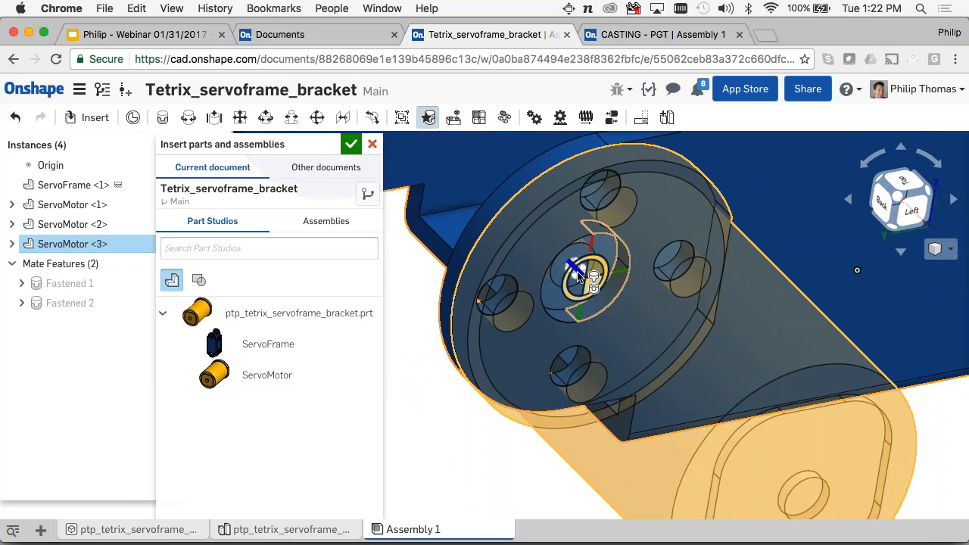
{"action": "scroll", "coordinate": [579, 277], "scroll_direction": "up", "scroll_amount": 4}
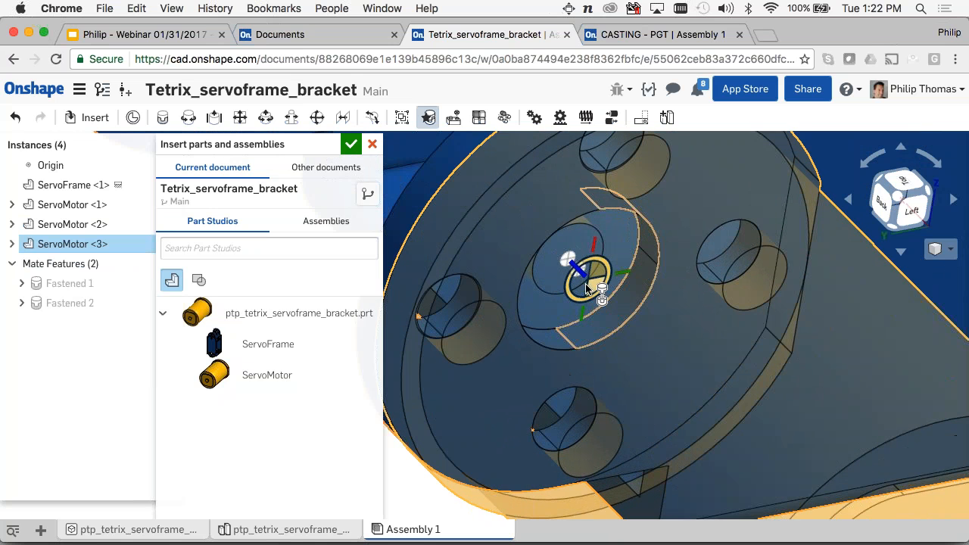
{"action": "left_click", "coordinate": [587, 286]}
- Insert a fourth ServoMotor snapped to the outer center of the remaining ear's large hole, and finish inserting parts
{"action": "scroll", "coordinate": [579, 284], "scroll_direction": "down", "scroll_amount": 5}
{"action": "right_click_drag", "start_coordinate": [564, 291], "coordinate": [666, 312]}
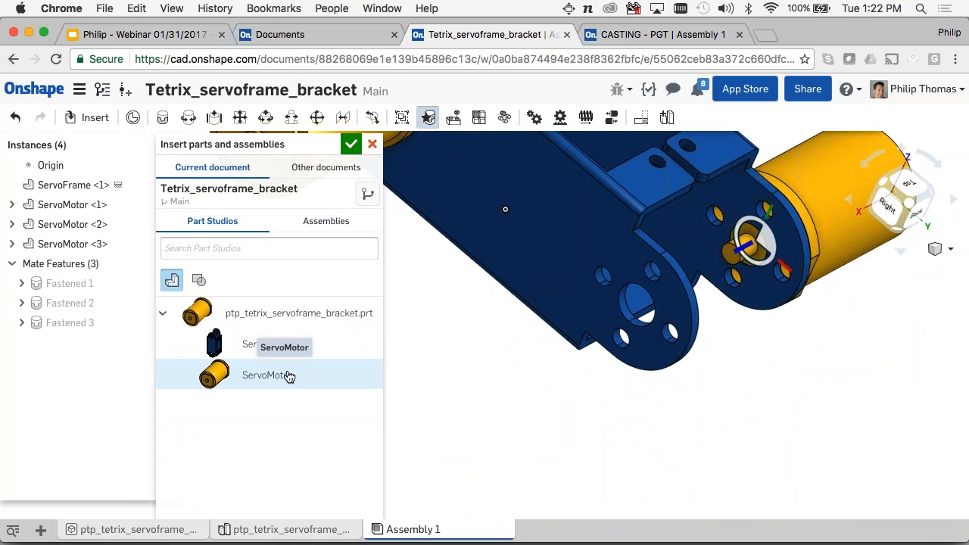
{"action": "left_click", "coordinate": [289, 376]}
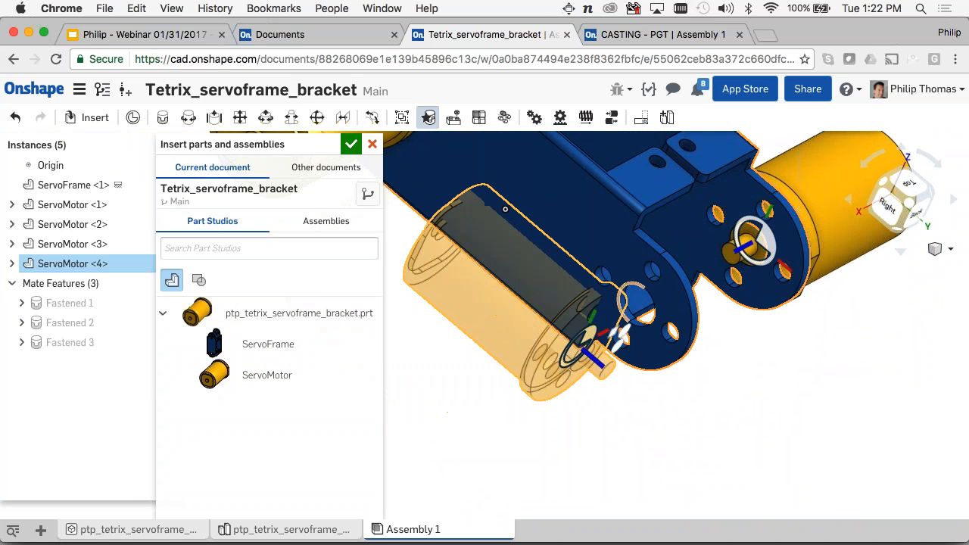
{"action": "scroll", "coordinate": [613, 333], "scroll_direction": "up", "scroll_amount": 5}
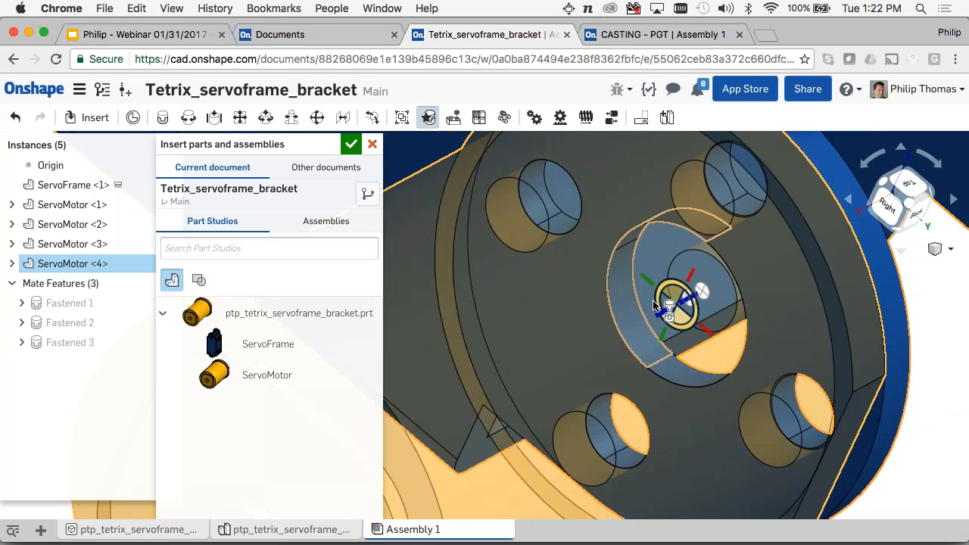
{"action": "left_click", "coordinate": [655, 304]}
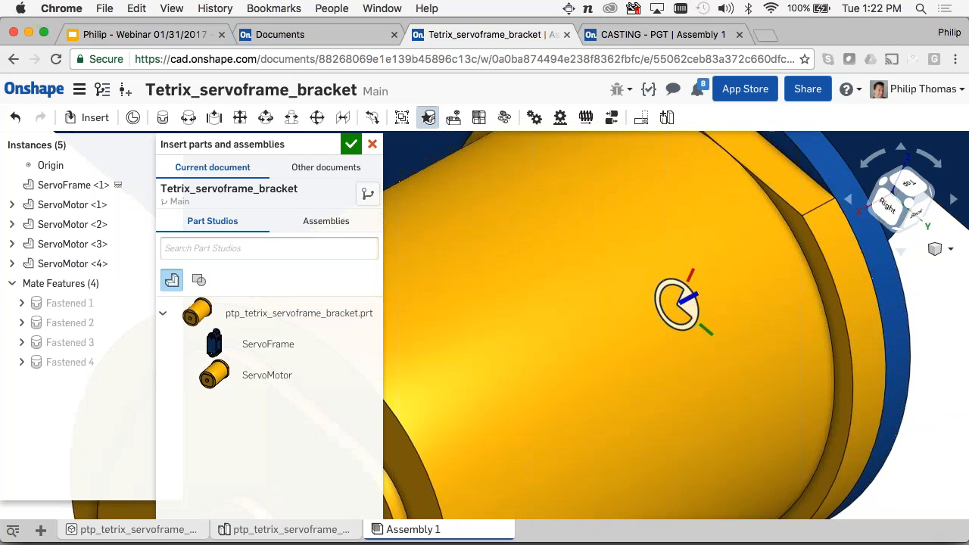
{"action": "left_click", "coordinate": [362, 149]}
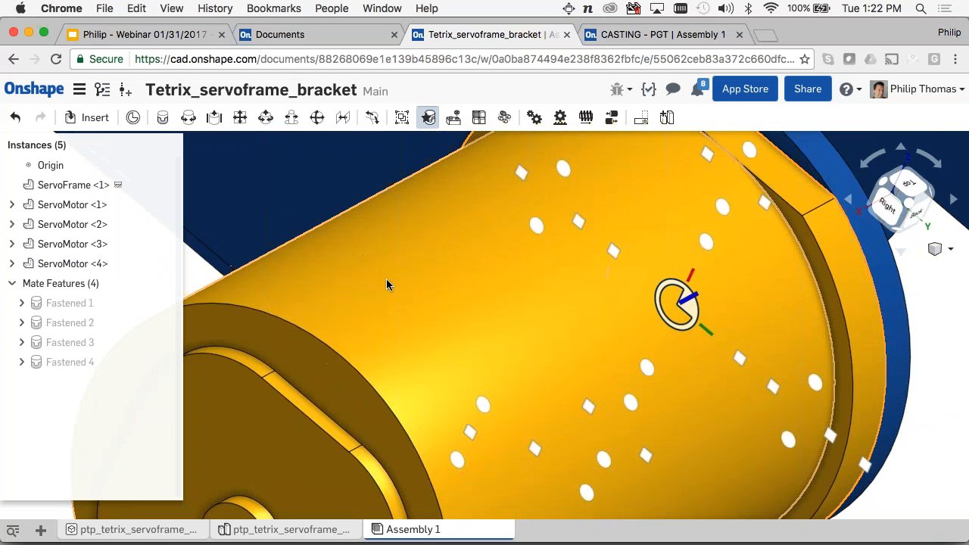
- Edit the Fastened 3 mate of the third ServoMotor to reorient its secondary axis and accept it
{"action": "scroll", "coordinate": [386, 285], "scroll_direction": "down", "scroll_amount": 1}
{"action": "scroll", "coordinate": [388, 285], "scroll_direction": "down", "scroll_amount": 8}
{"action": "right_click_drag", "start_coordinate": [365, 249], "coordinate": [443, 340]}
{"action": "middle_click_drag", "start_coordinate": [444, 342], "coordinate": [555, 391]}
{"action": "scroll", "coordinate": [548, 299], "scroll_direction": "up", "scroll_amount": 3}
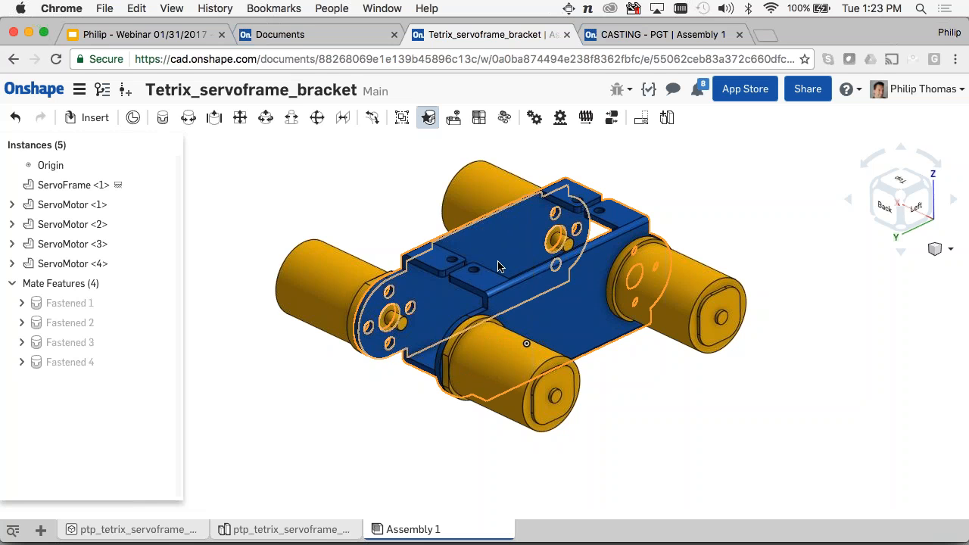
{"action": "right_click_drag", "start_coordinate": [495, 251], "coordinate": [509, 266]}
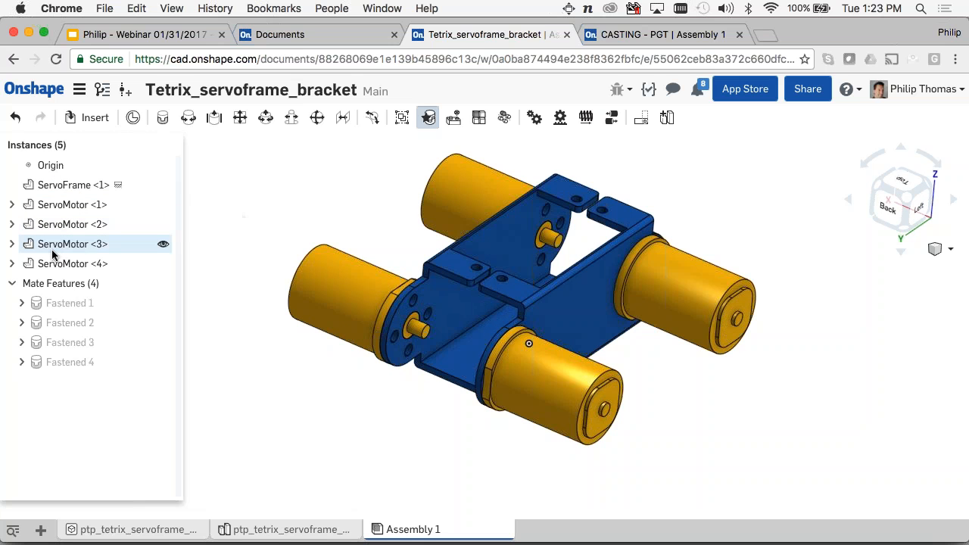
{"action": "right_click_drag", "start_coordinate": [255, 389], "coordinate": [421, 443]}
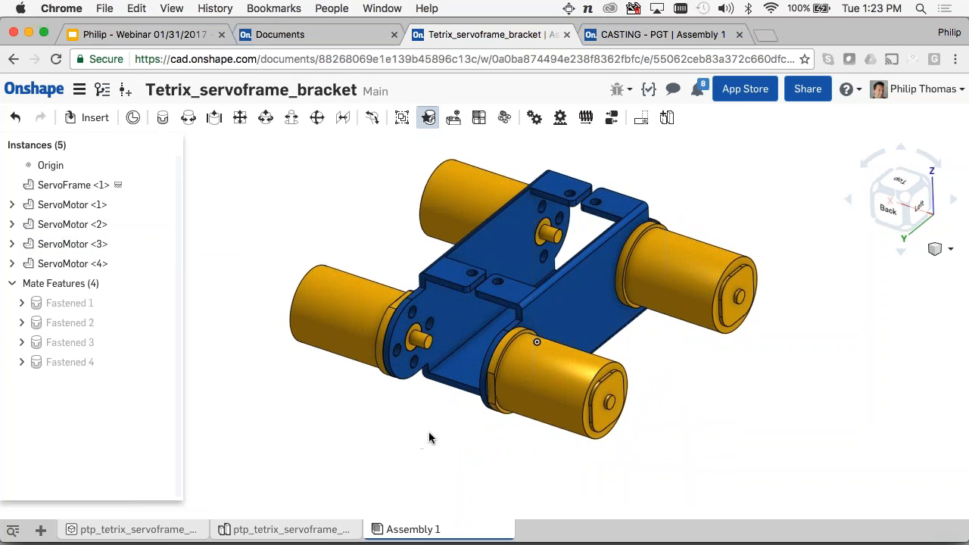
{"action": "left_click", "coordinate": [522, 408]}
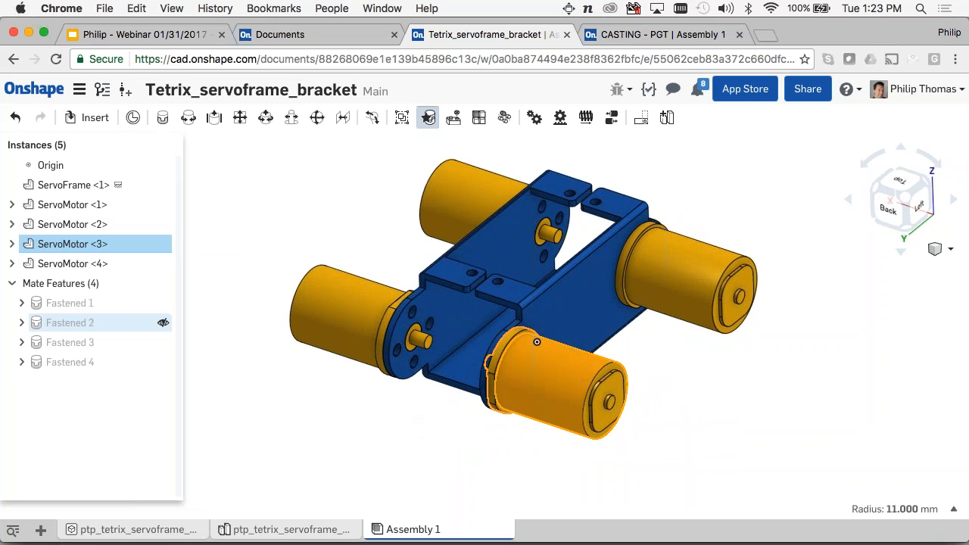
{"action": "key", "text": "space"}
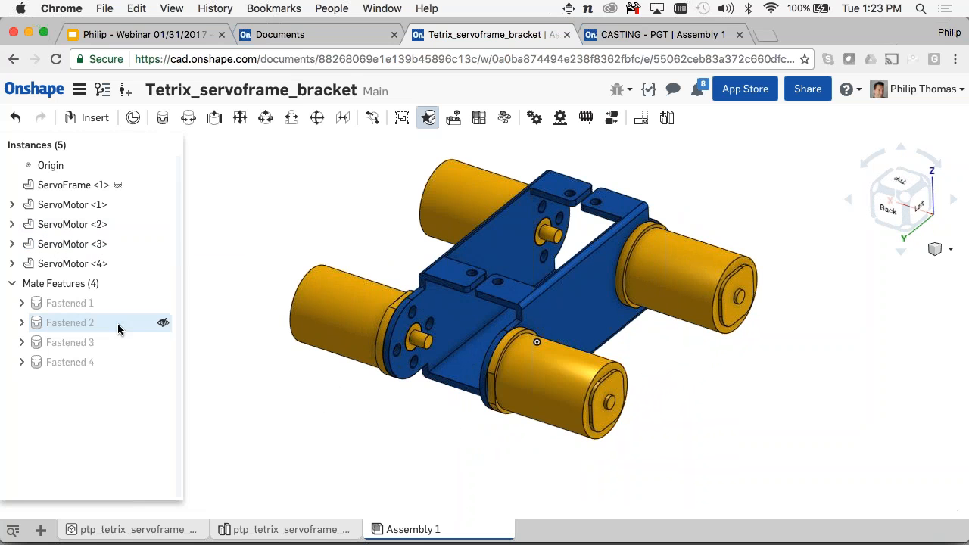
{"action": "right_click", "coordinate": [72, 345]}
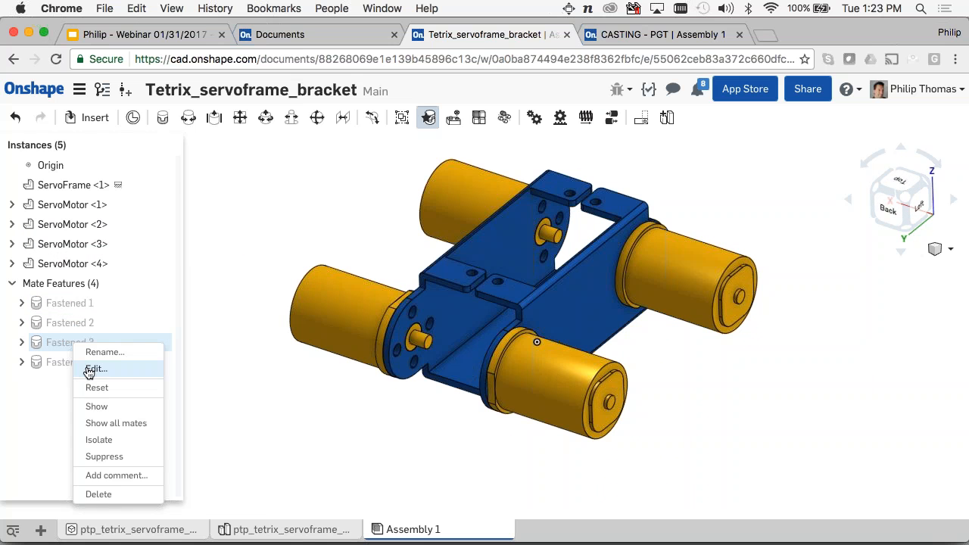
{"action": "left_click", "coordinate": [85, 369]}
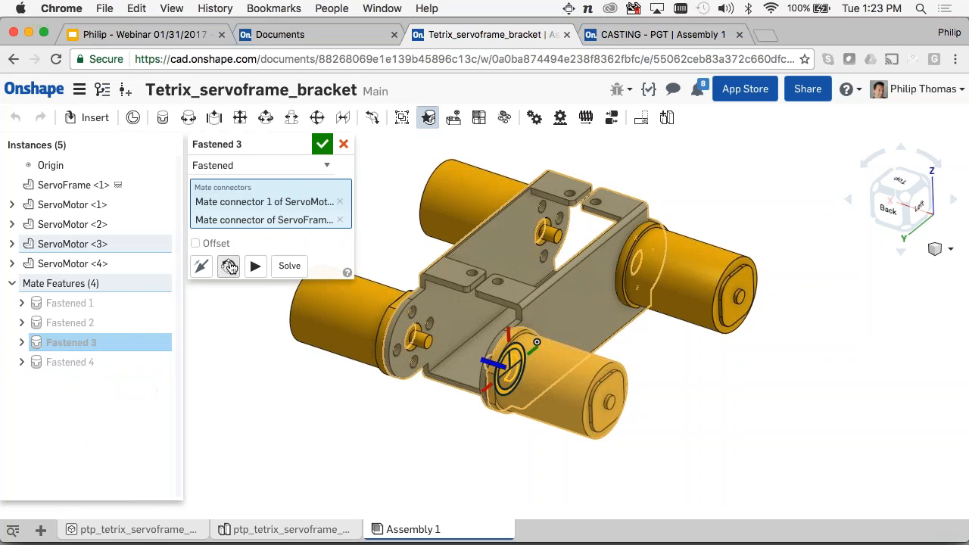
{"action": "left_click", "coordinate": [322, 144]}
- Edit the Fastened 2 mate of the second ServoMotor, reorient its secondary axis by one turn and accept it
{"action": "right_click_drag", "start_coordinate": [281, 177], "coordinate": [530, 256]}
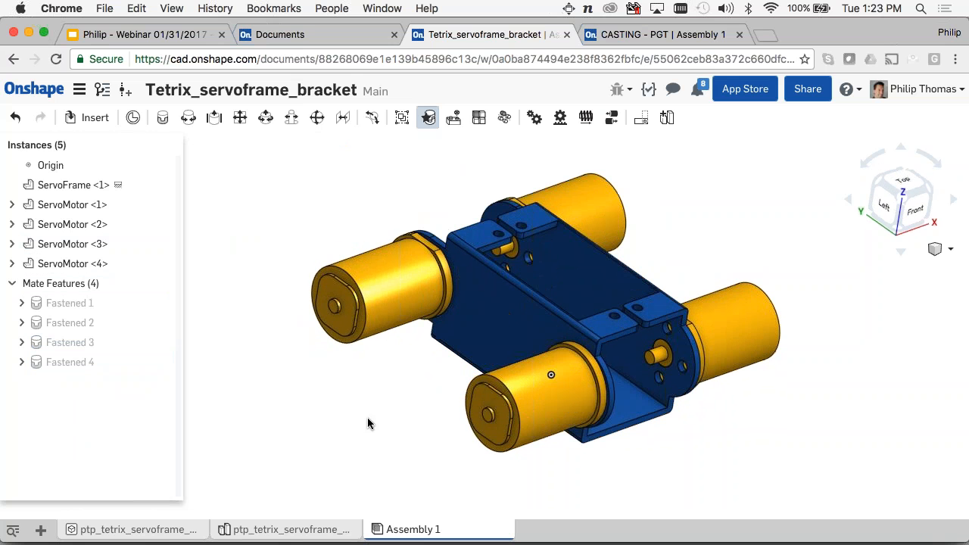
{"action": "right_click", "coordinate": [67, 326]}
{"action": "left_click", "coordinate": [91, 356]}
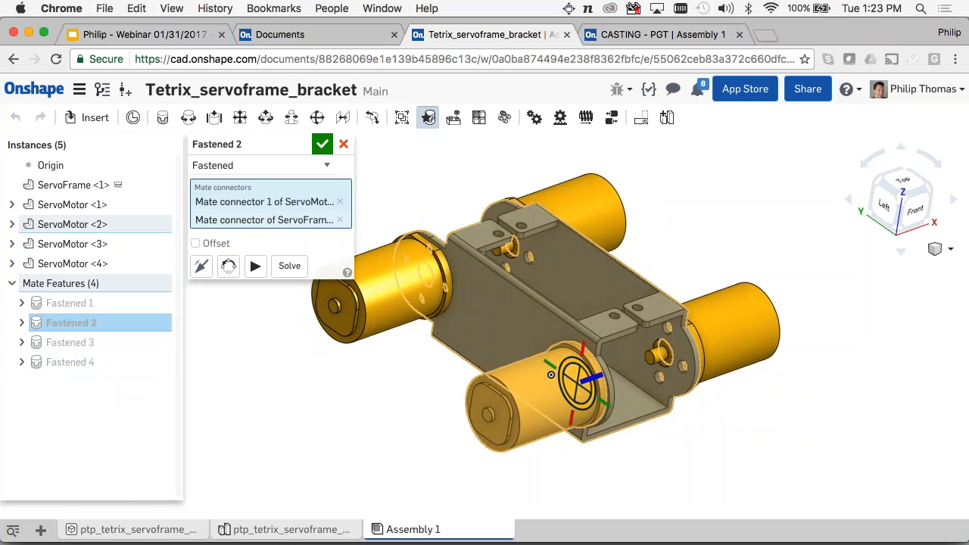
{"action": "left_click", "coordinate": [227, 269]}
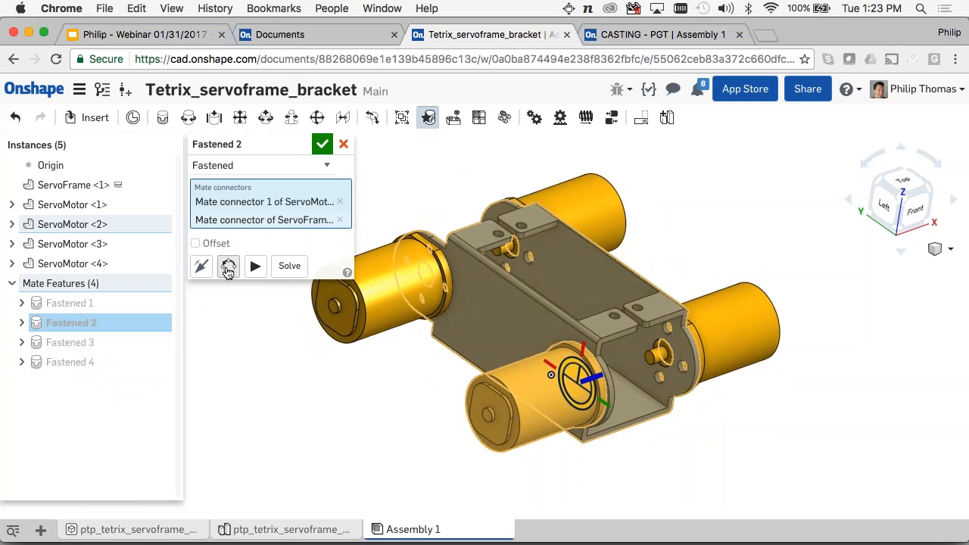
{"action": "left_click", "coordinate": [323, 144]}
- Turn off snap mode in the finished servo bracket assembly
{"action": "scroll", "coordinate": [363, 201], "scroll_direction": "down", "scroll_amount": 2}
{"action": "right_click_drag", "start_coordinate": [397, 226], "coordinate": [342, 270]}
{"action": "middle_click_drag", "start_coordinate": [342, 270], "coordinate": [536, 246]}
{"action": "left_click", "coordinate": [428, 118]}
{"action": "mouse_move", "coordinate": [359, 209]}
{"action": "right_mouse_down"}
{"action": "mouse_move", "coordinate": [357, 228]}
{"action": "mouse_move", "coordinate": [368, 219]}
{"action": "mouse_move", "coordinate": [357, 209]}
{"action": "right_mouse_up"}
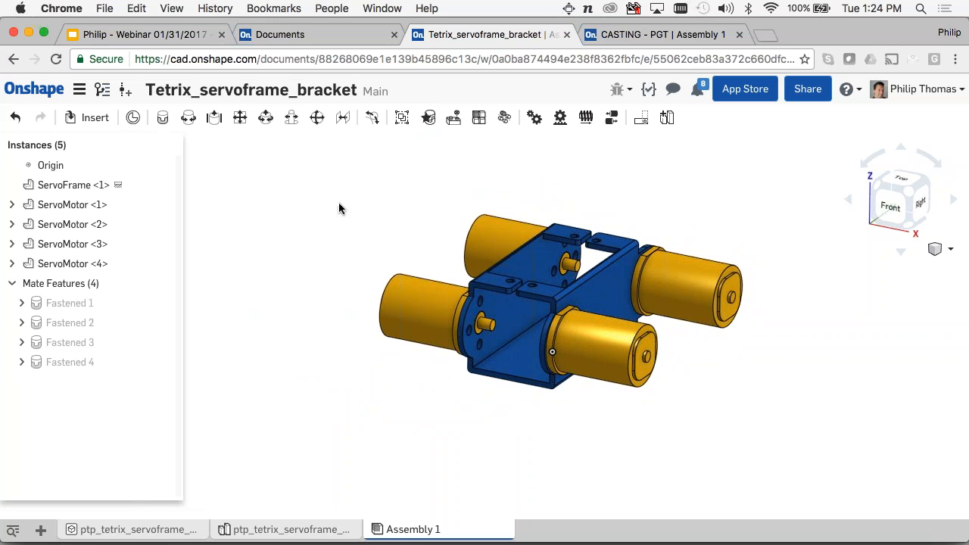
- Open the Plate document from the recently opened documents in a new browser tab and review its part studio and feature list
{"action": "left_click", "coordinate": [296, 34]}
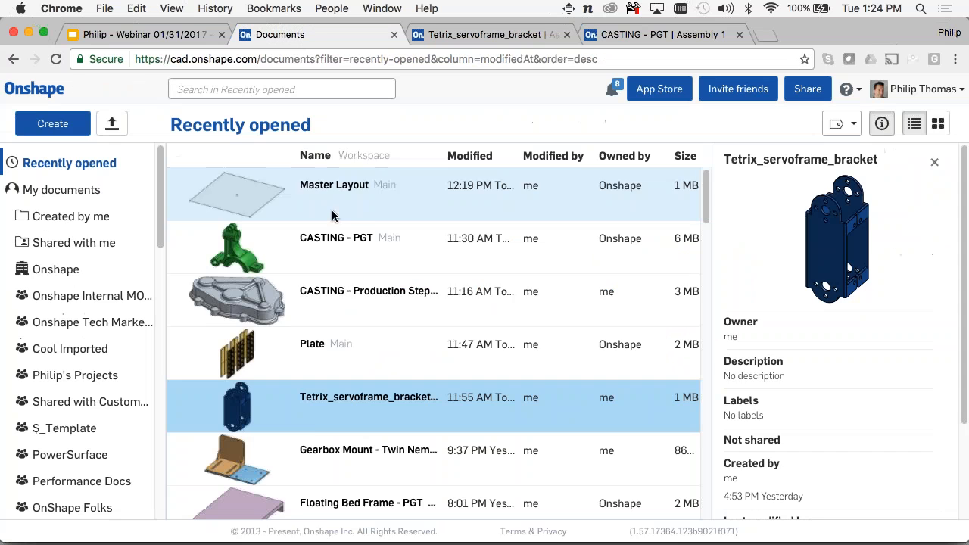
{"action": "right_click", "coordinate": [313, 352]}
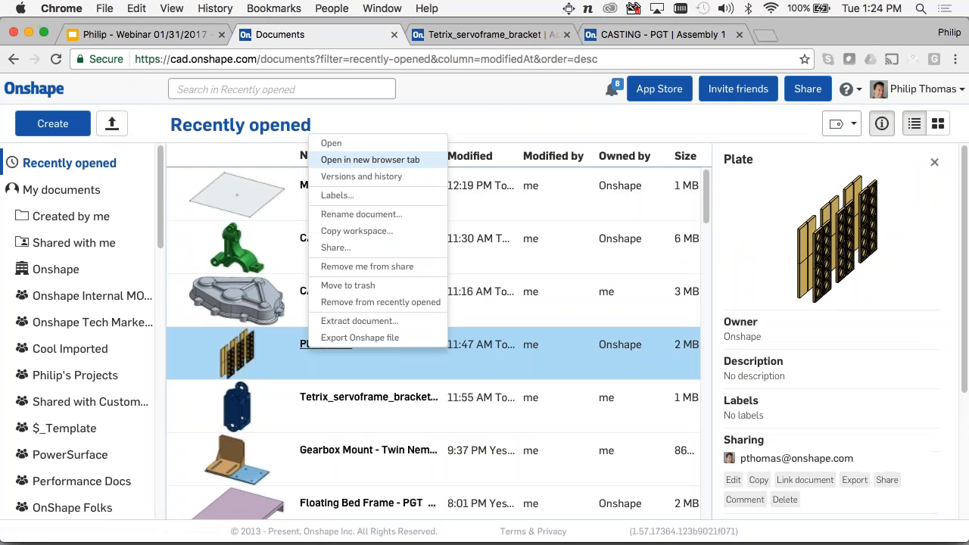
{"action": "left_click", "coordinate": [384, 159]}
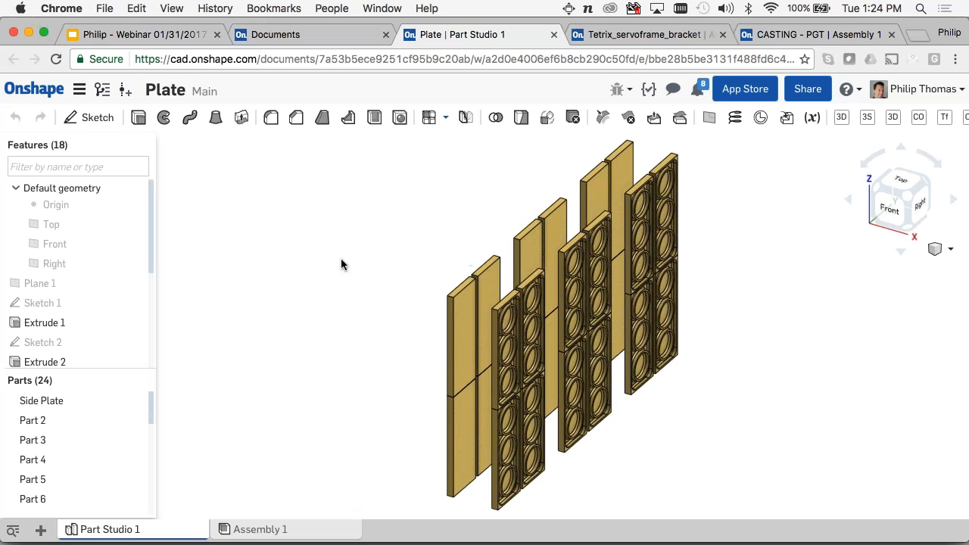
{"action": "right_click_drag", "start_coordinate": [376, 271], "coordinate": [303, 281]}
{"action": "scroll", "coordinate": [302, 280], "scroll_direction": "up", "scroll_amount": 2}
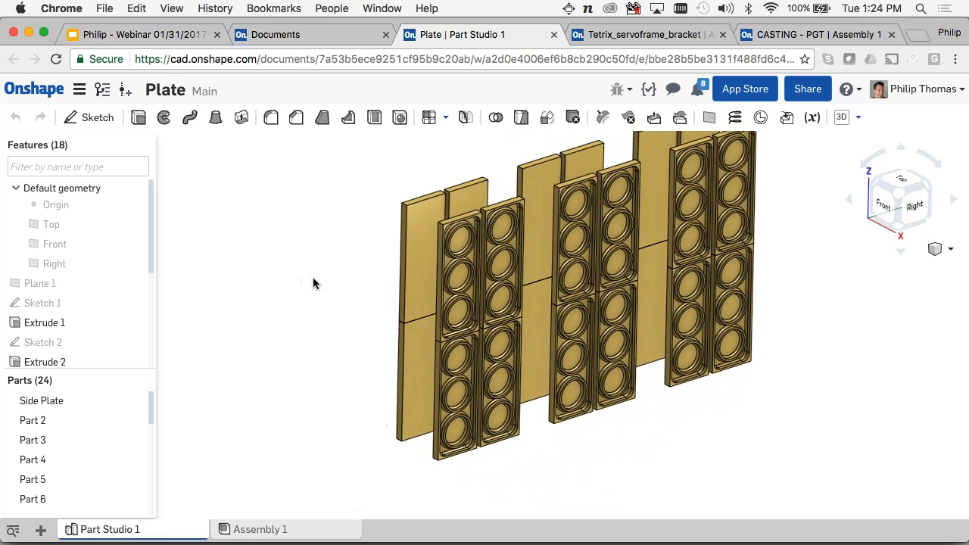
{"action": "left_click_drag", "start_coordinate": [152, 238], "coordinate": [155, 351]}
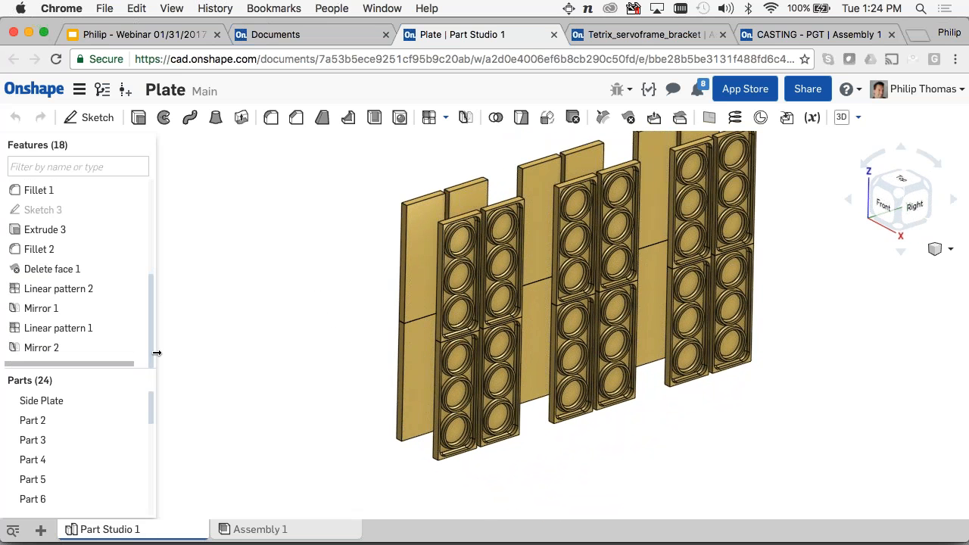
{"action": "key", "text": "shift+4"}
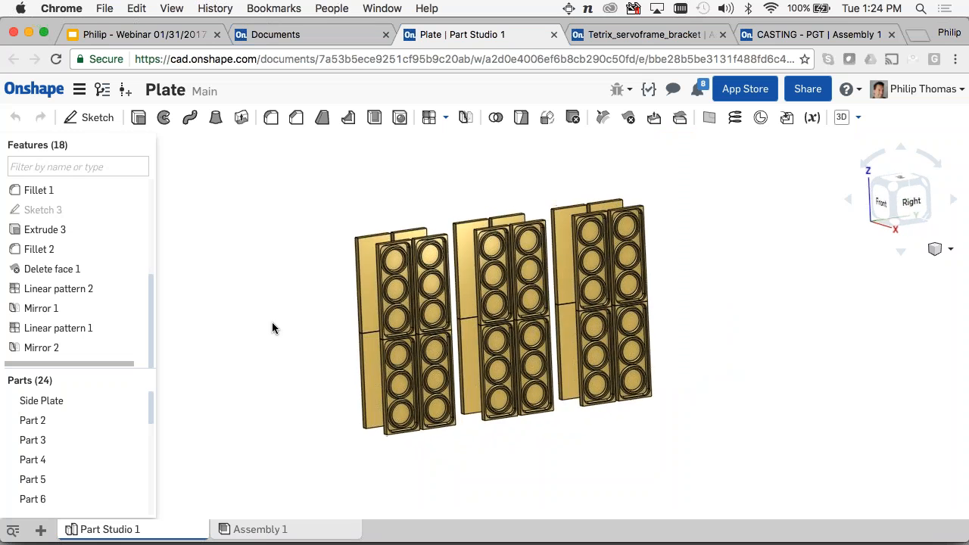
{"action": "key", "text": "shift+7"}
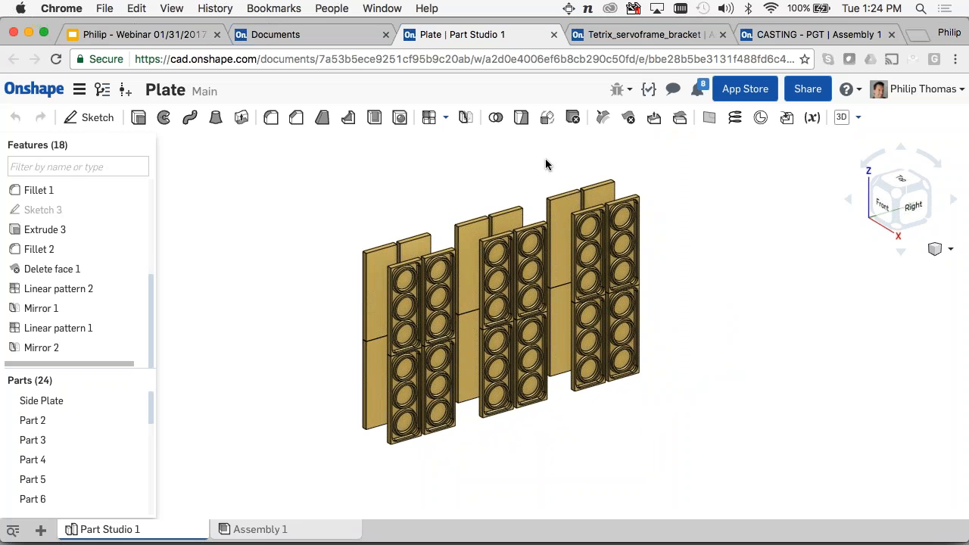
{"action": "left_click", "coordinate": [496, 118]}
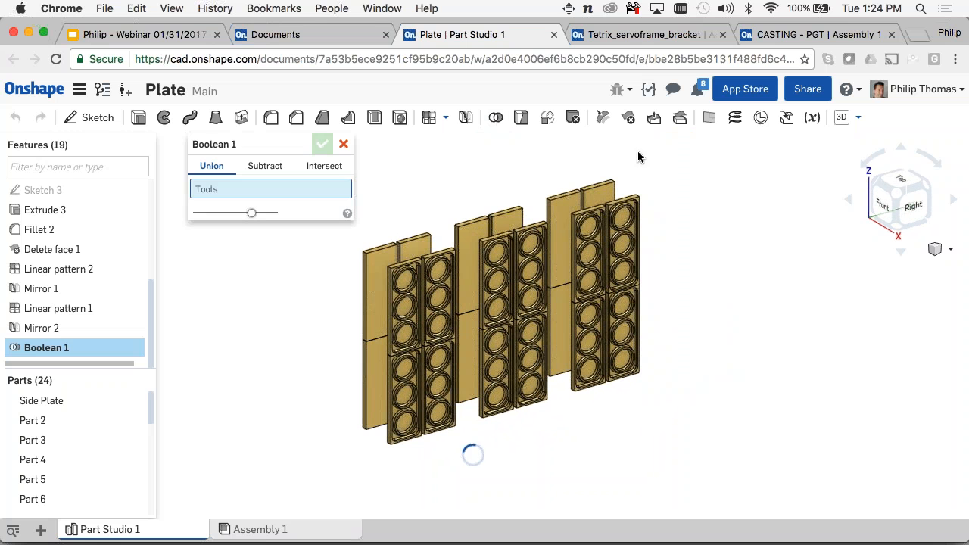
{"action": "left_click_drag", "start_coordinate": [674, 164], "coordinate": [342, 452]}
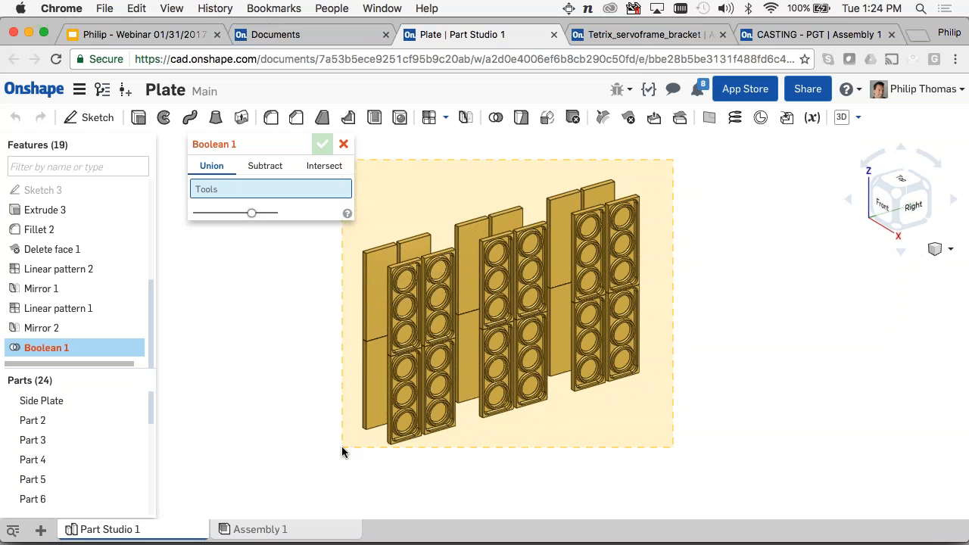
{"action": "key", "text": "Escape"}
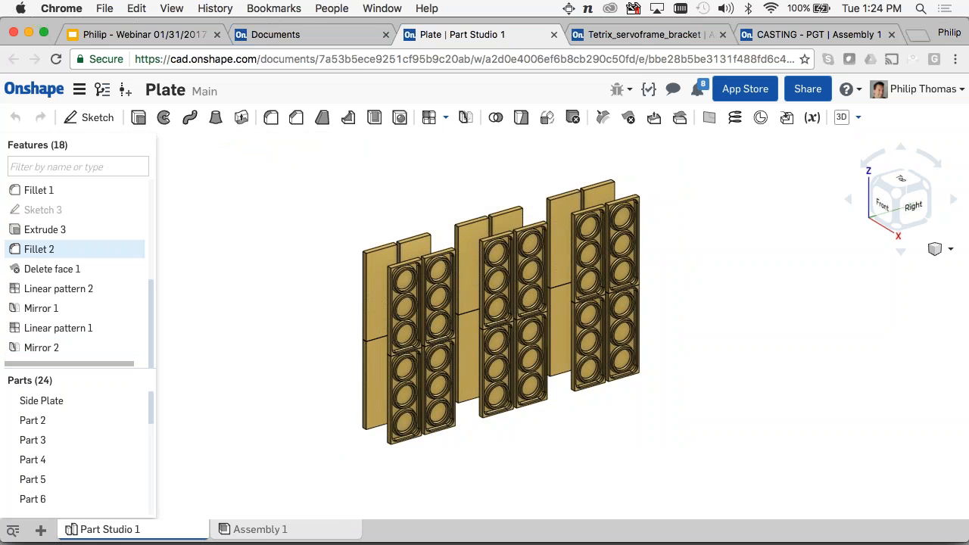
- Edit Linear pattern 2 to set its distance to 50 mm and accept the change
{"action": "right_click", "coordinate": [100, 289]}
{"action": "left_click", "coordinate": [121, 319]}
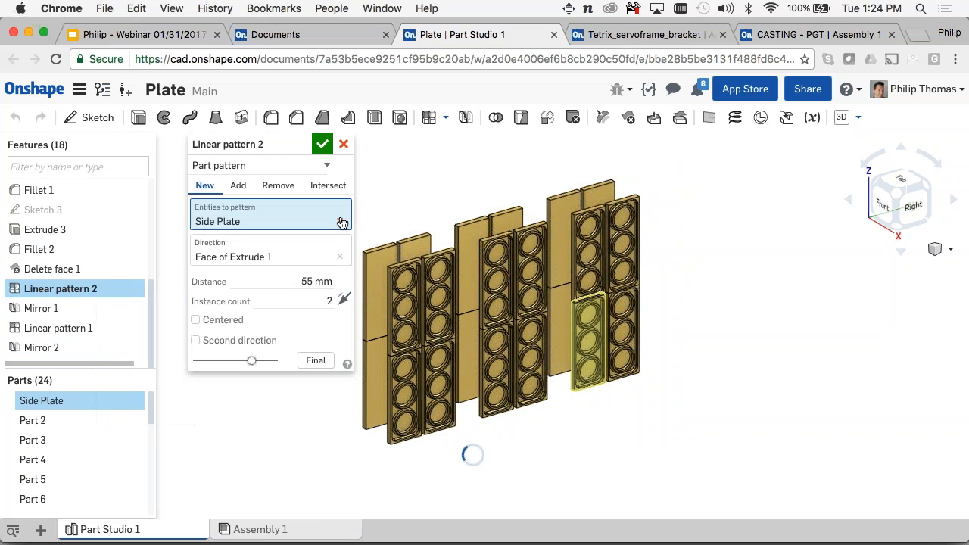
{"action": "left_click", "coordinate": [348, 283]}
{"action": "type", "text": "50"}
{"action": "key", "text": "Return"}
{"action": "left_click", "coordinate": [321, 144]}
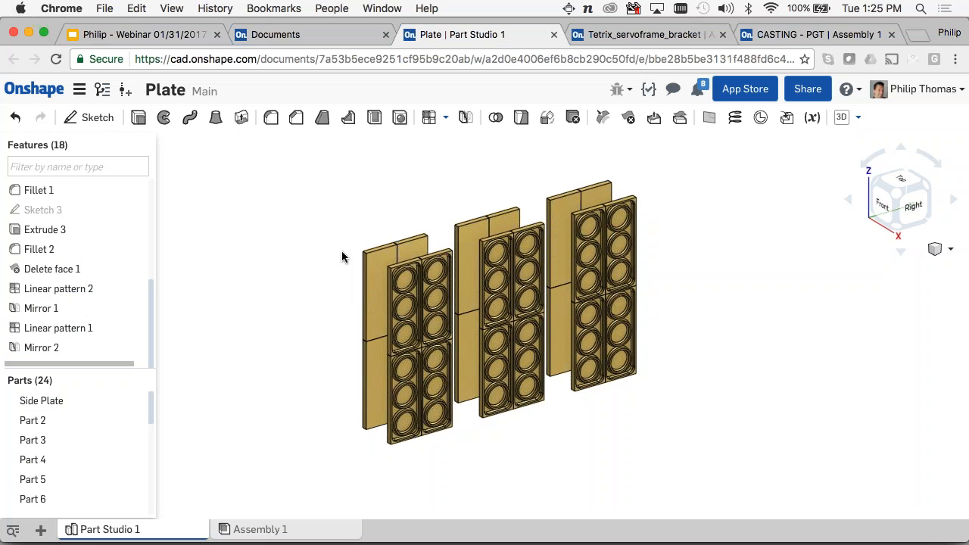
{"action": "right_click_drag", "start_coordinate": [316, 219], "coordinate": [334, 246]}
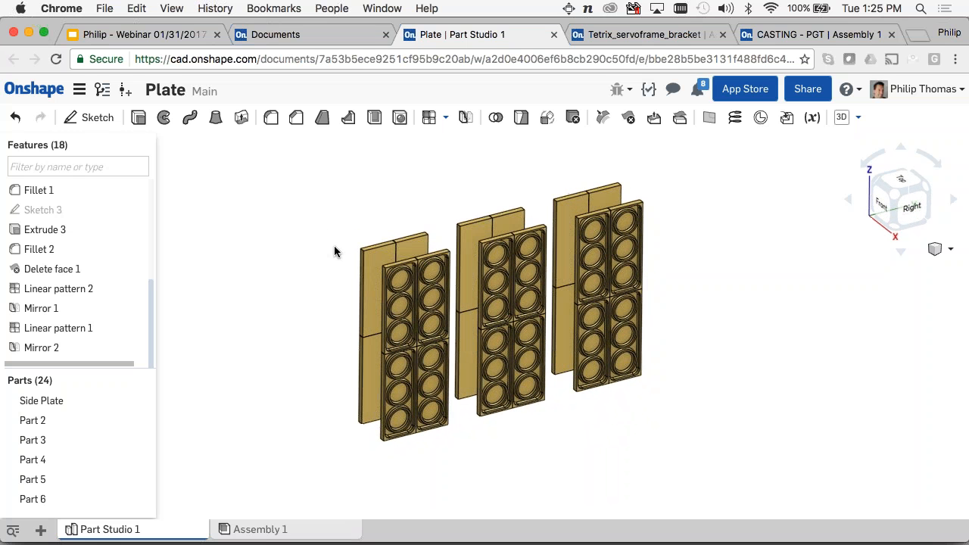
- Unite all the patterned and mirrored plate parts with a Boolean Union
{"action": "left_click", "coordinate": [495, 118]}
{"action": "left_click_drag", "start_coordinate": [682, 160], "coordinate": [326, 473]}
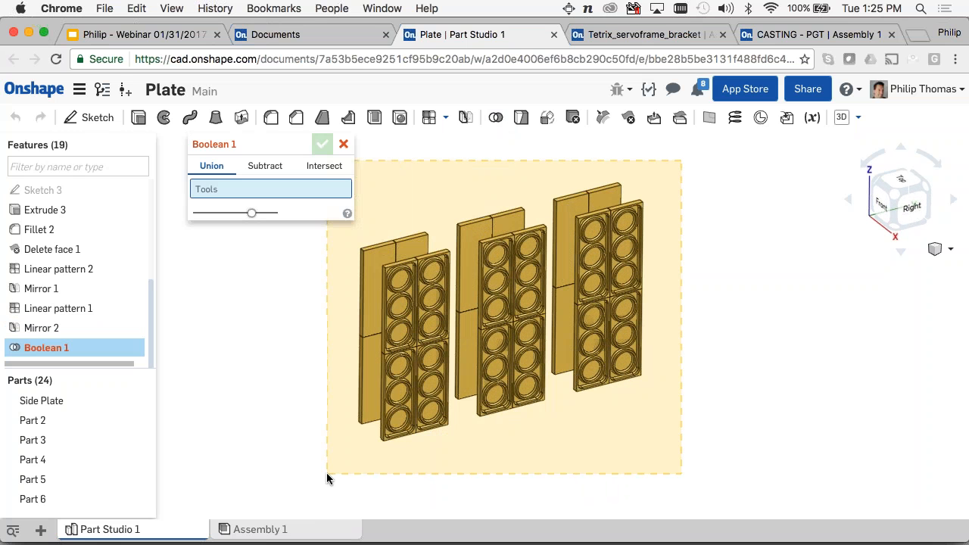
{"action": "left_click", "coordinate": [322, 145]}
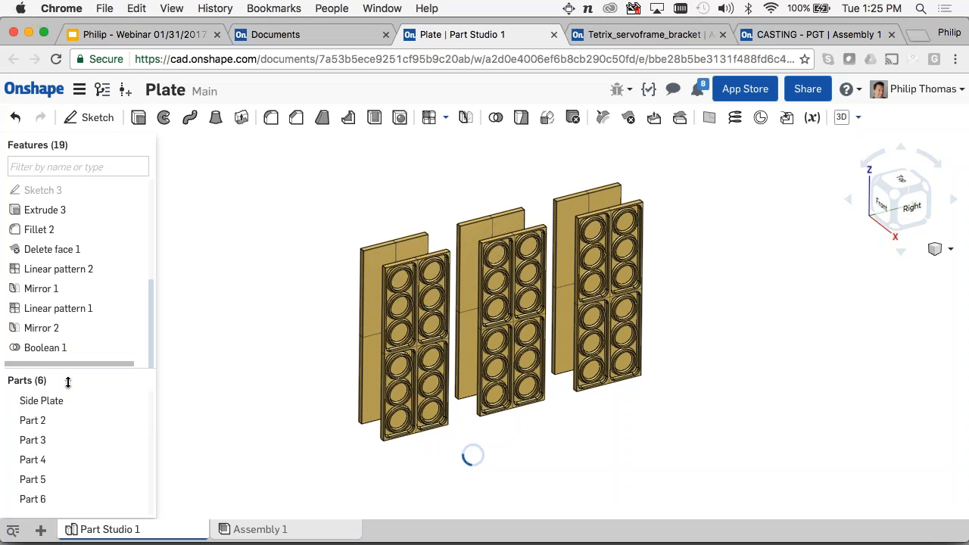
{"action": "right_click_drag", "start_coordinate": [255, 324], "coordinate": [321, 250]}
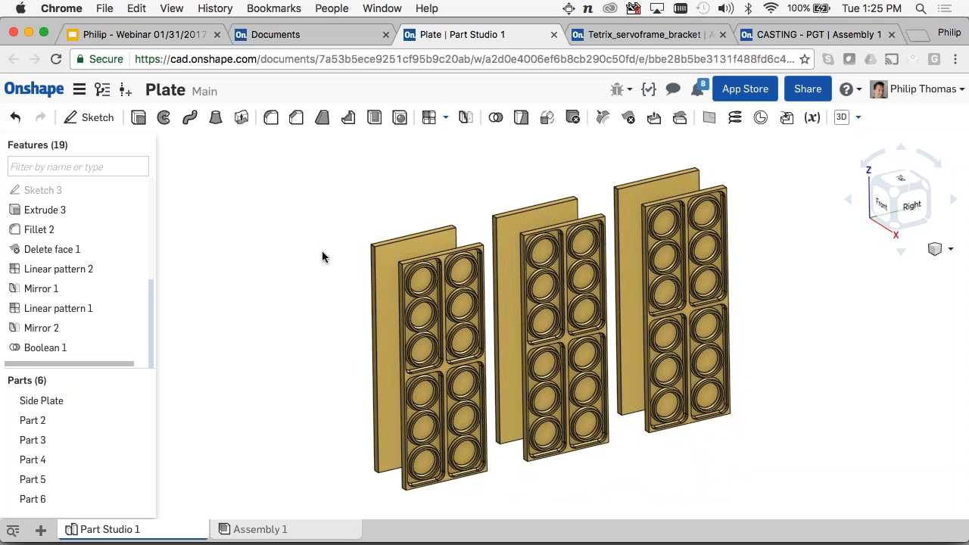
{"action": "middle_click_drag", "start_coordinate": [321, 264], "coordinate": [392, 262]}
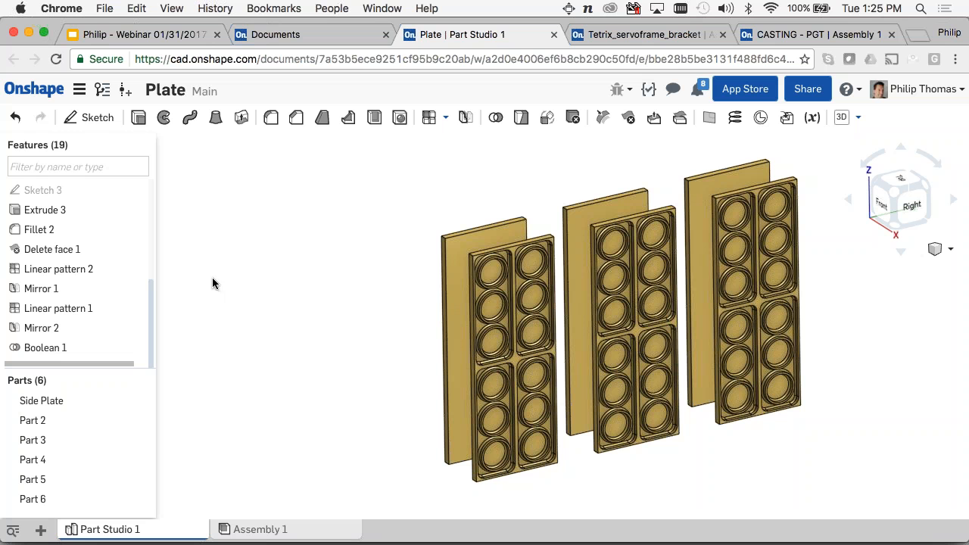
- Edit Linear pattern 2 with the Final result shown, set its distance to 55 mm and accept it
{"action": "right_click", "coordinate": [99, 274]}
{"action": "left_click", "coordinate": [121, 304]}
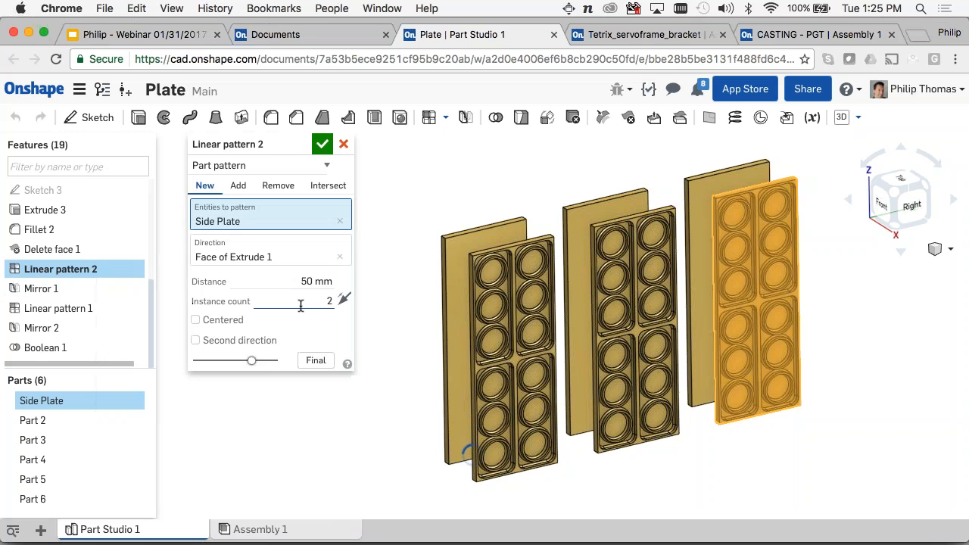
{"action": "left_click", "coordinate": [315, 362]}
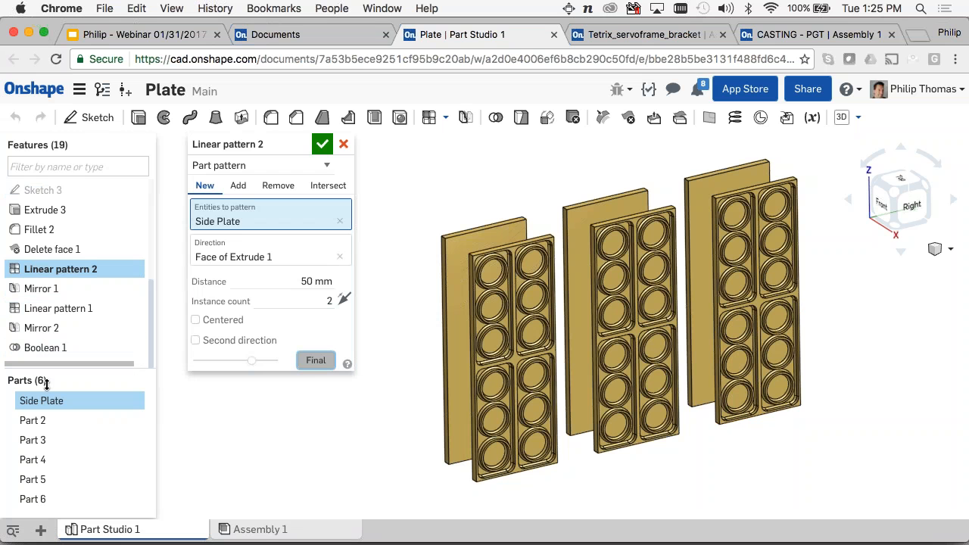
{"action": "left_click", "coordinate": [322, 281]}
{"action": "type", "text": "55"}
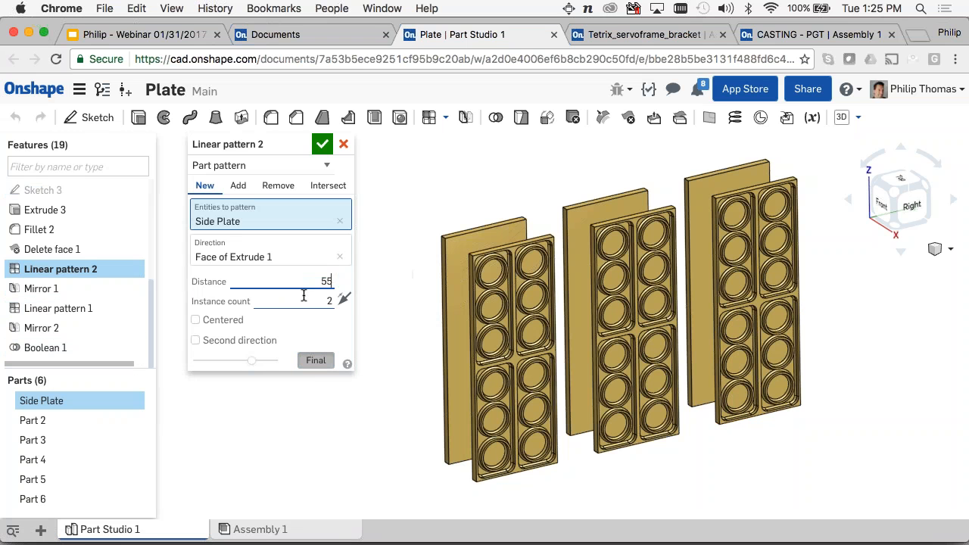
{"action": "key", "text": "Return"}
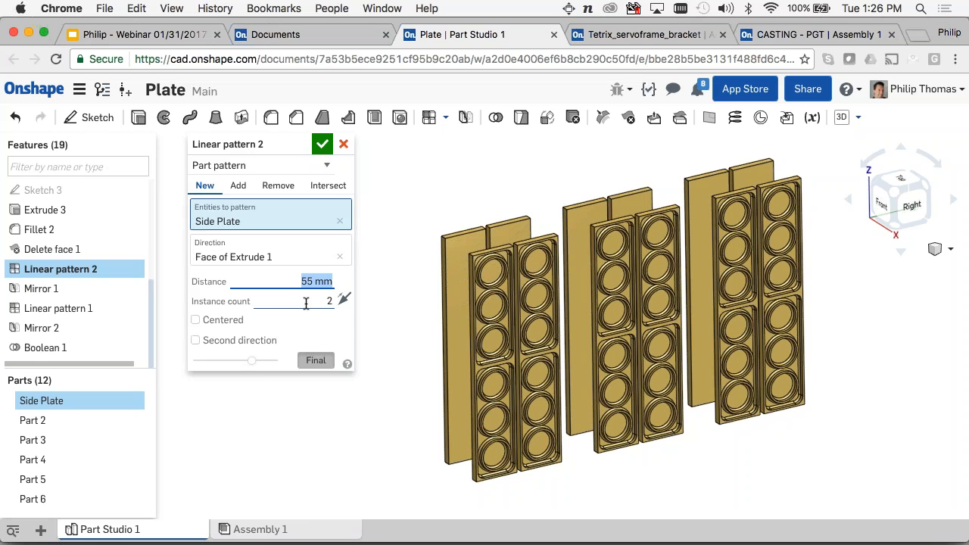
{"action": "left_click", "coordinate": [326, 146]}
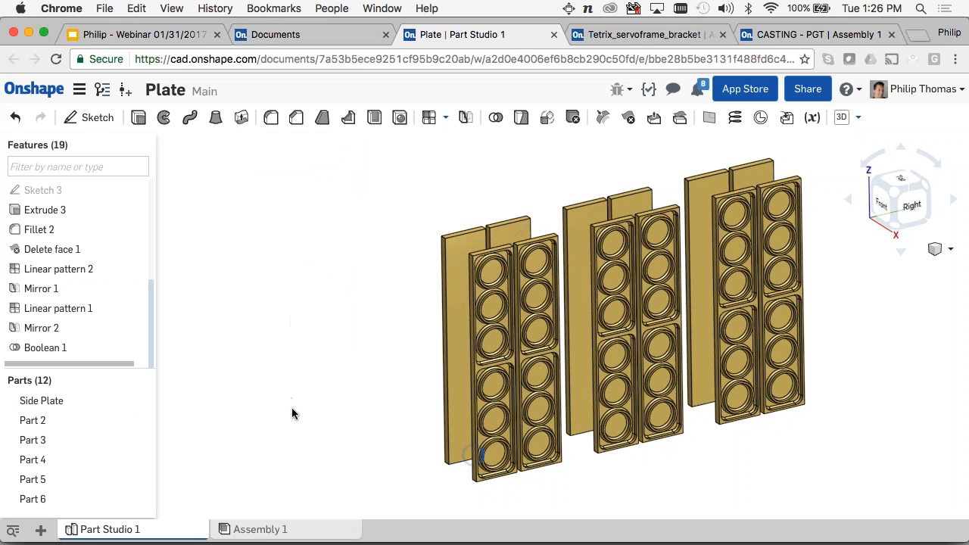
{"action": "mouse_move", "coordinate": [292, 408]}
{"action": "right_mouse_down"}
{"action": "mouse_move", "coordinate": [286, 397]}
{"action": "mouse_move", "coordinate": [277, 403]}
{"action": "mouse_move", "coordinate": [288, 404]}
{"action": "right_mouse_up"}
{"action": "right_click_drag", "start_coordinate": [321, 373], "coordinate": [285, 373]}
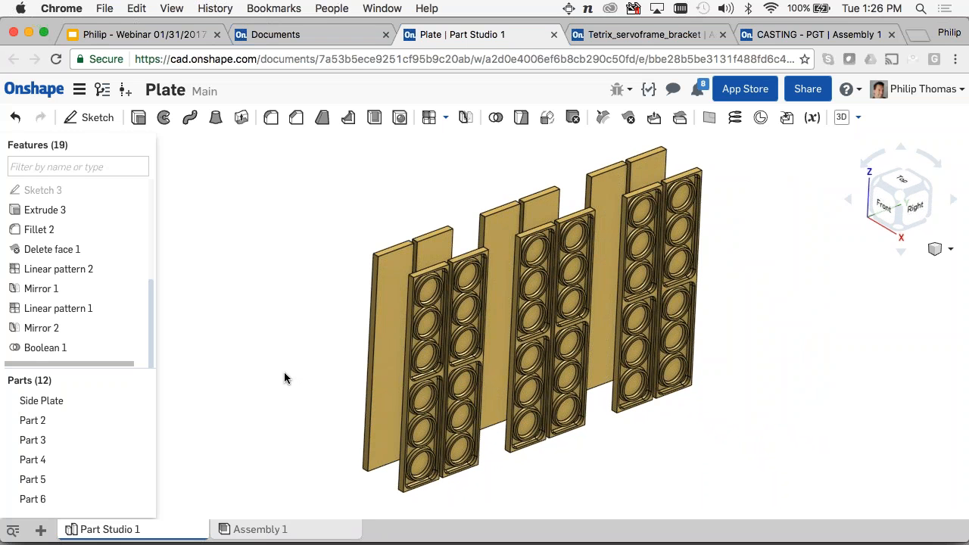
- Switch to the Google Slides webinar presentation and go back to the Multi-Part Part Studio slide
{"action": "left_click", "coordinate": [175, 36]}
{"action": "key", "text": "Left"}
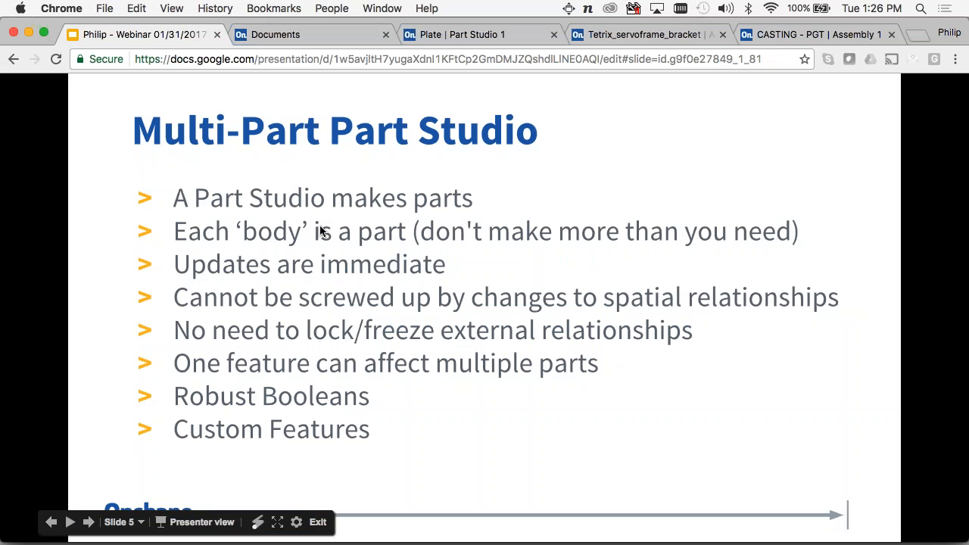
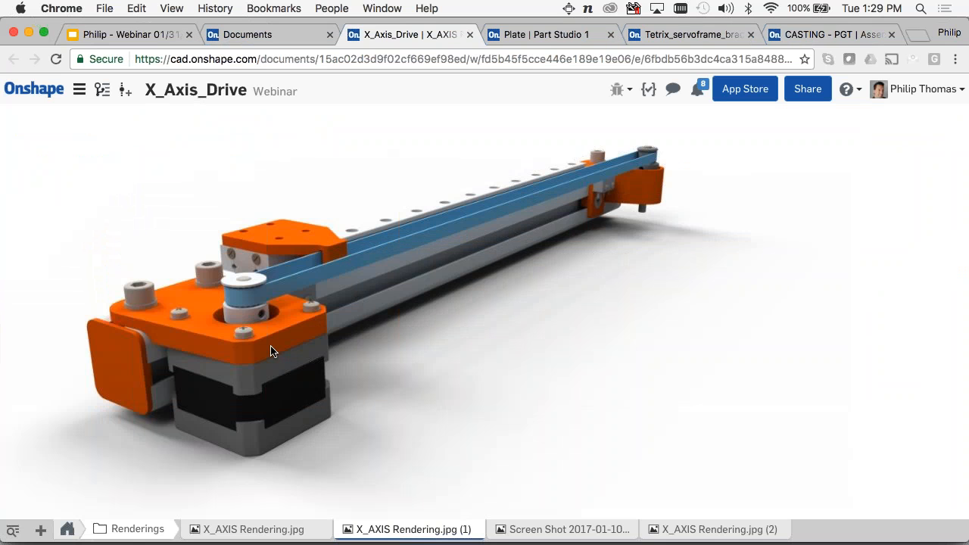
- View the screenshot rendering in the X_Axis_Drive document, return to the X_AXIS assembly and slide the traveller along the rail
{"action": "left_click", "coordinate": [569, 529]}
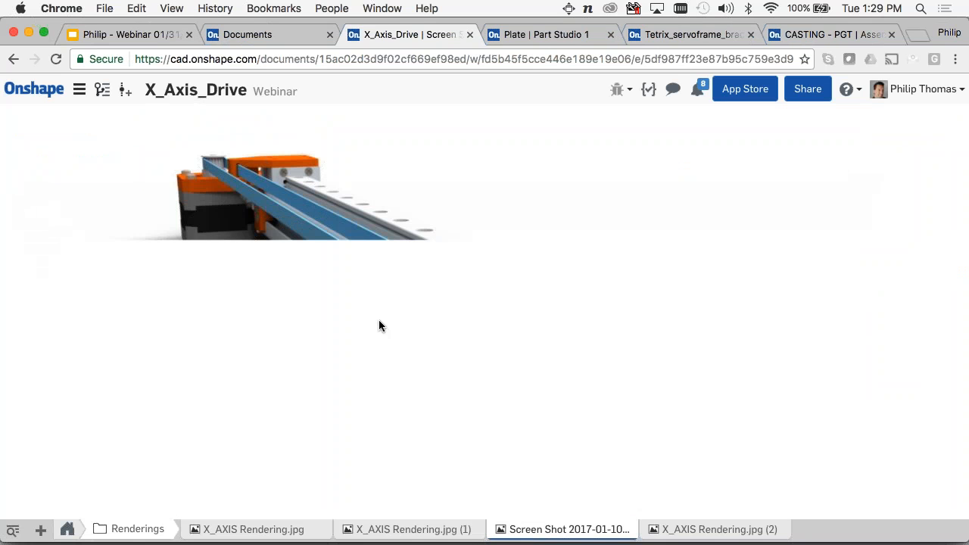
{"action": "left_click", "coordinate": [66, 529]}
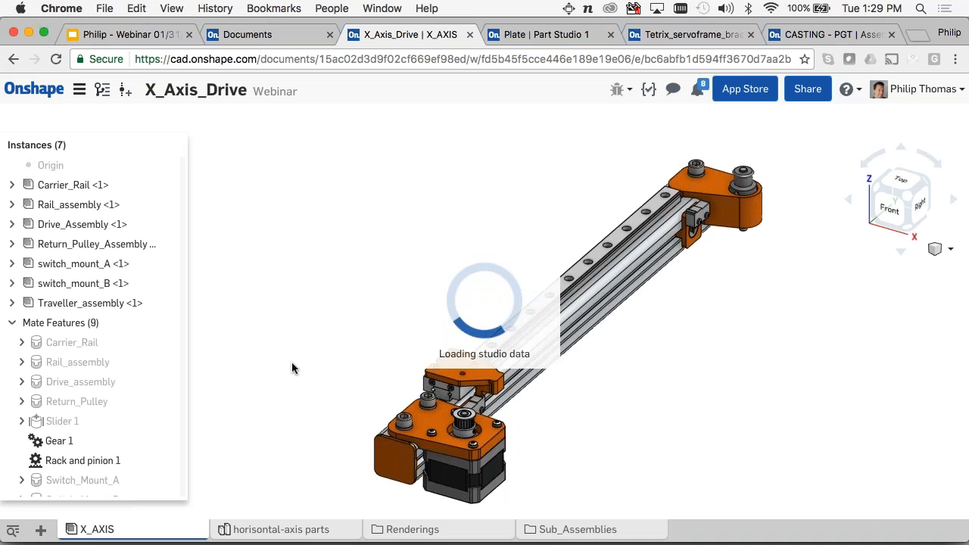
{"action": "right_click_drag", "start_coordinate": [359, 363], "coordinate": [426, 348]}
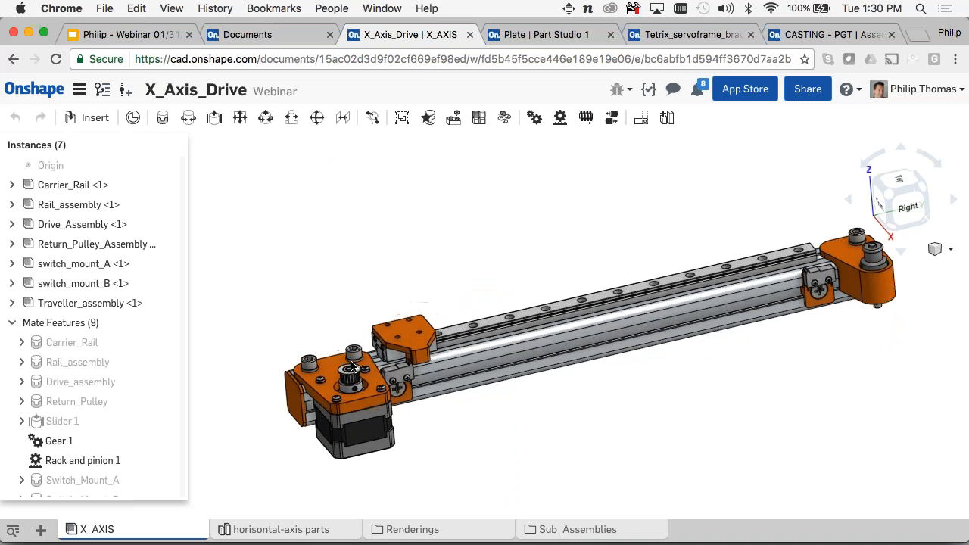
{"action": "left_click_drag", "start_coordinate": [453, 328], "coordinate": [432, 317]}
{"action": "right_click_drag", "start_coordinate": [438, 355], "coordinate": [406, 357]}
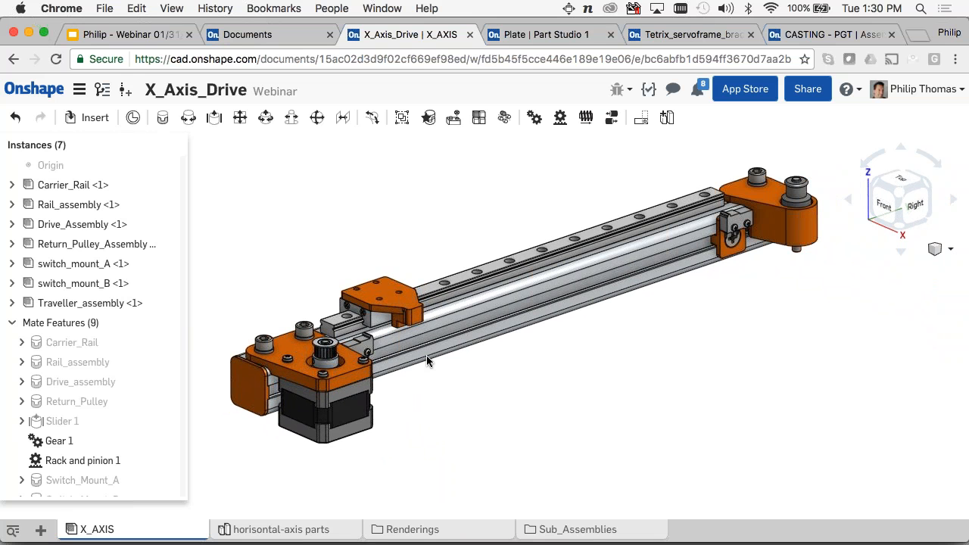
- Create a new Part Studio in the context of X_AXIS using the assembly Origin, and hide its default planes
{"action": "left_click", "coordinate": [670, 118]}
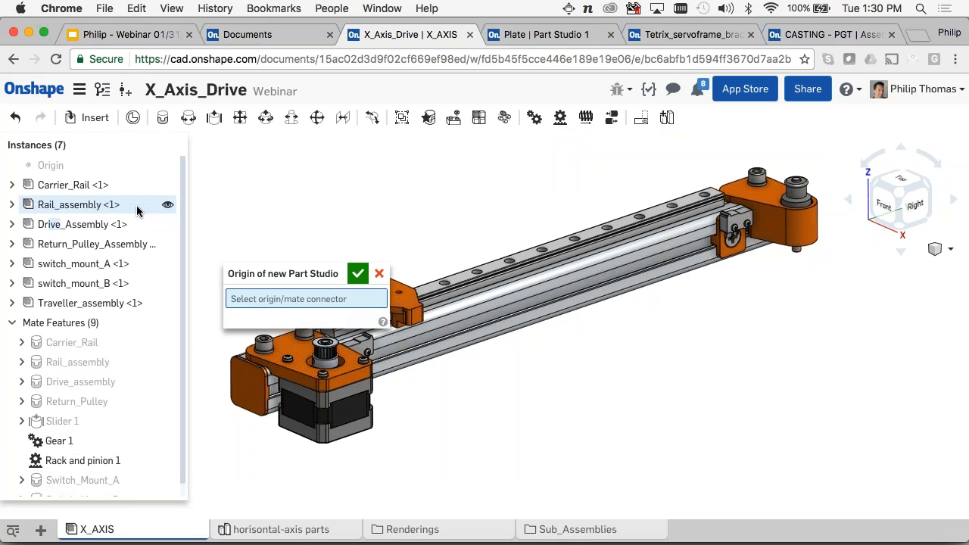
{"action": "left_click", "coordinate": [107, 164]}
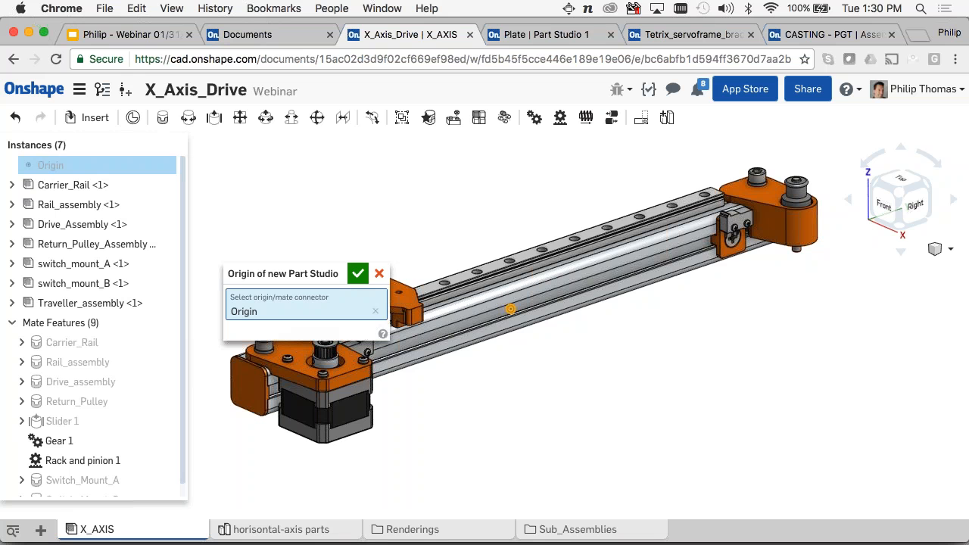
{"action": "left_click", "coordinate": [357, 274]}
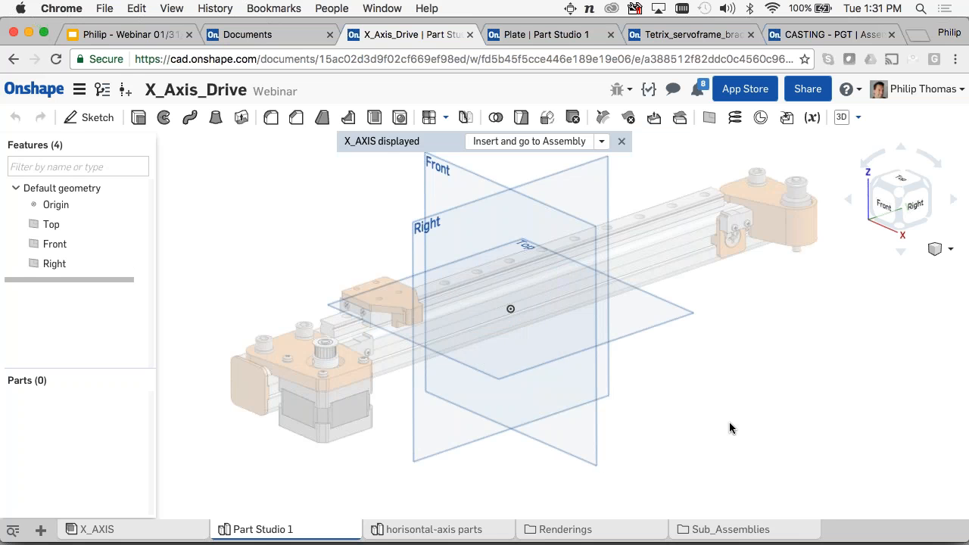
{"action": "key", "text": "p"}
{"action": "right_click_drag", "start_coordinate": [723, 396], "coordinate": [520, 346]}
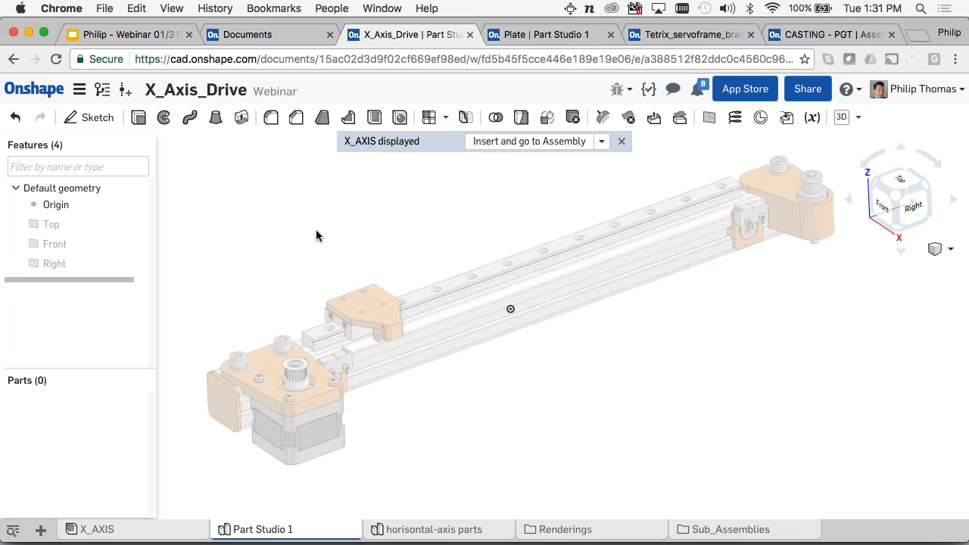
- Start a Mid Plane construction plane and select the lower flange face of the drive pulley as its first entity
{"action": "left_click", "coordinate": [709, 118]}
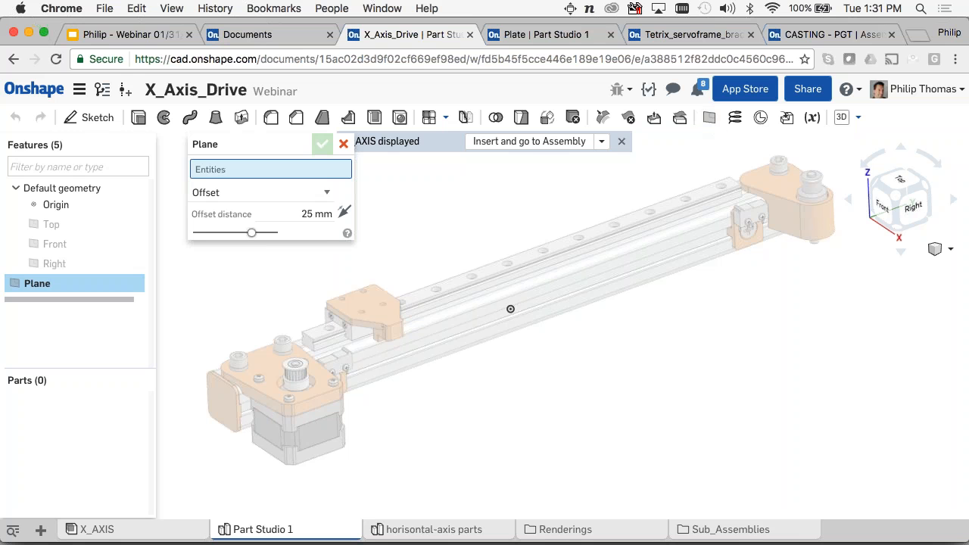
{"action": "left_click", "coordinate": [250, 194]}
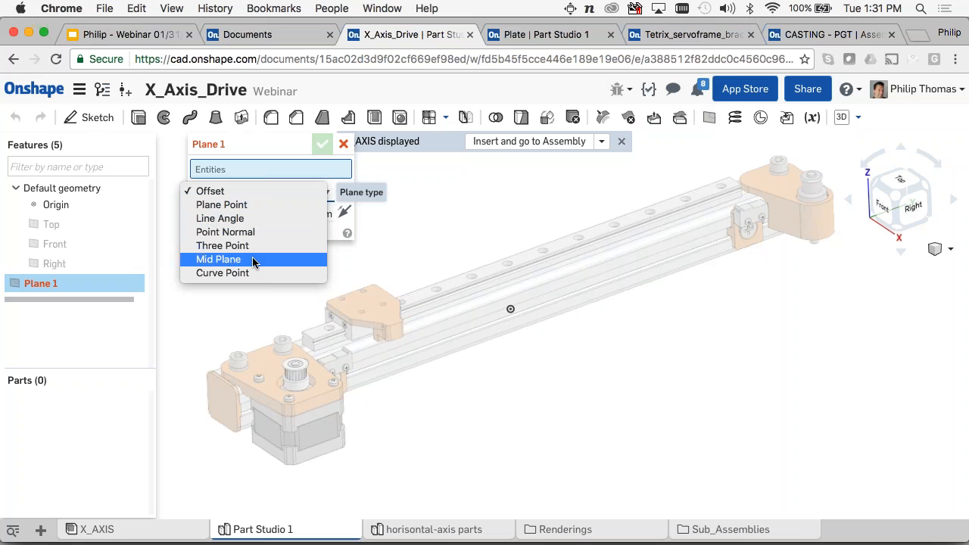
{"action": "left_click", "coordinate": [254, 262]}
{"action": "scroll", "coordinate": [293, 377], "scroll_direction": "up", "scroll_amount": 5}
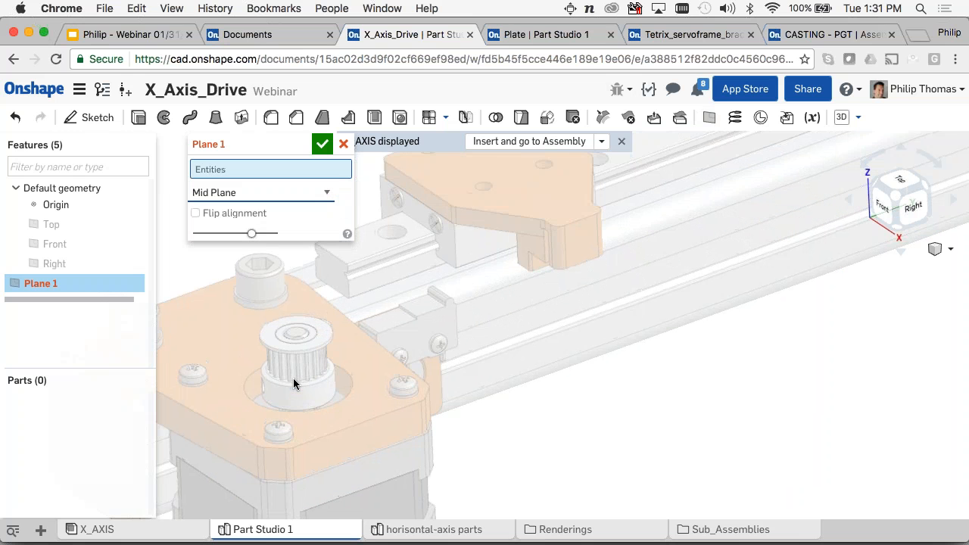
{"action": "scroll", "coordinate": [299, 380], "scroll_direction": "up", "scroll_amount": 5}
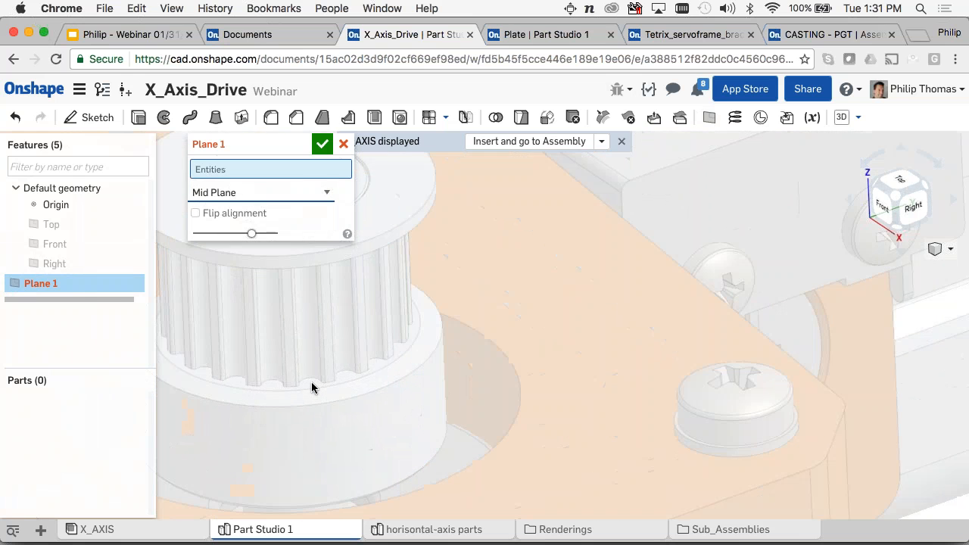
{"action": "left_click", "coordinate": [312, 376]}
{"action": "right_click_drag", "start_coordinate": [313, 371], "coordinate": [316, 344]}
{"action": "scroll", "coordinate": [349, 414], "scroll_direction": "down", "scroll_amount": 3}
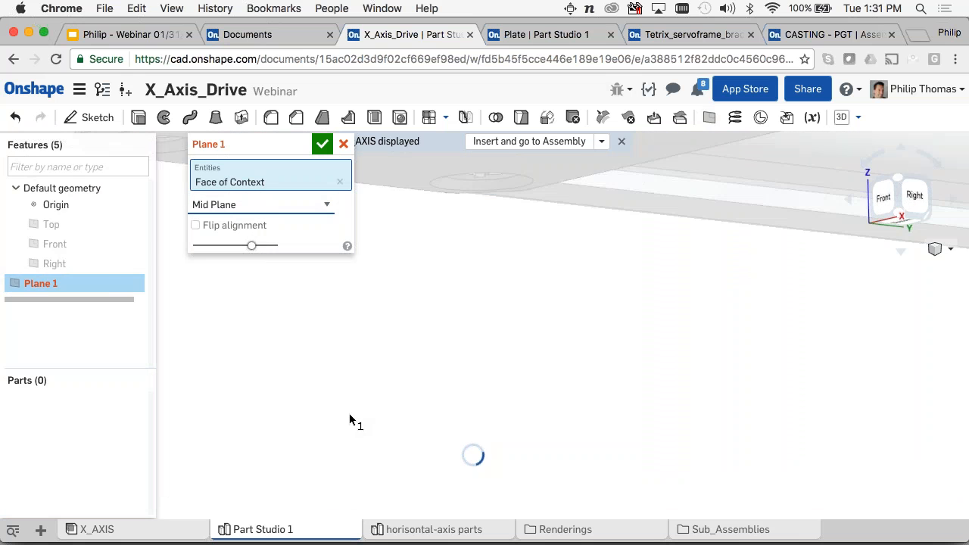
{"action": "scroll", "coordinate": [349, 414], "scroll_direction": "down", "scroll_amount": 4}
{"action": "middle_click_drag", "start_coordinate": [356, 379], "coordinate": [364, 455]}
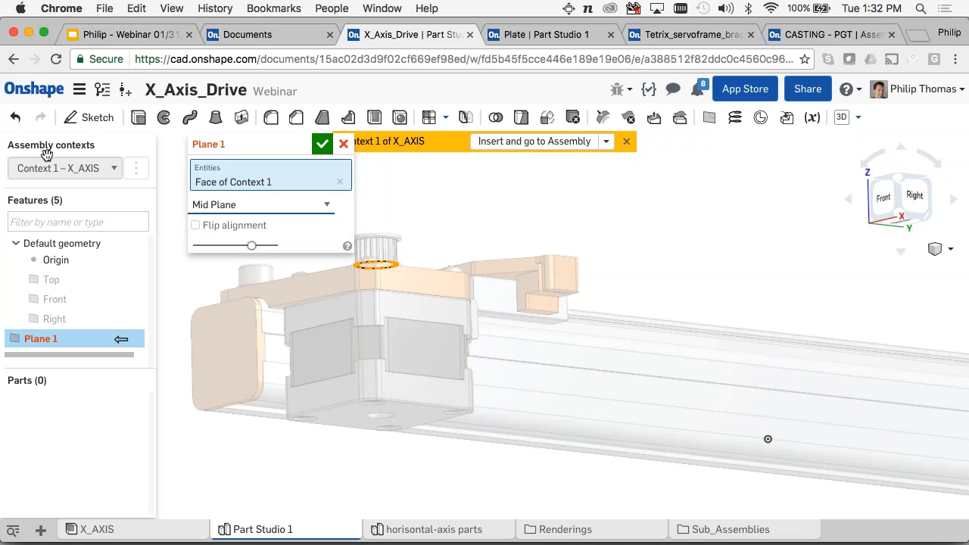
- Select the underside of the pulley's upper flange as the second entity and accept the mid plane
{"action": "middle_click_drag", "start_coordinate": [459, 208], "coordinate": [544, 215]}
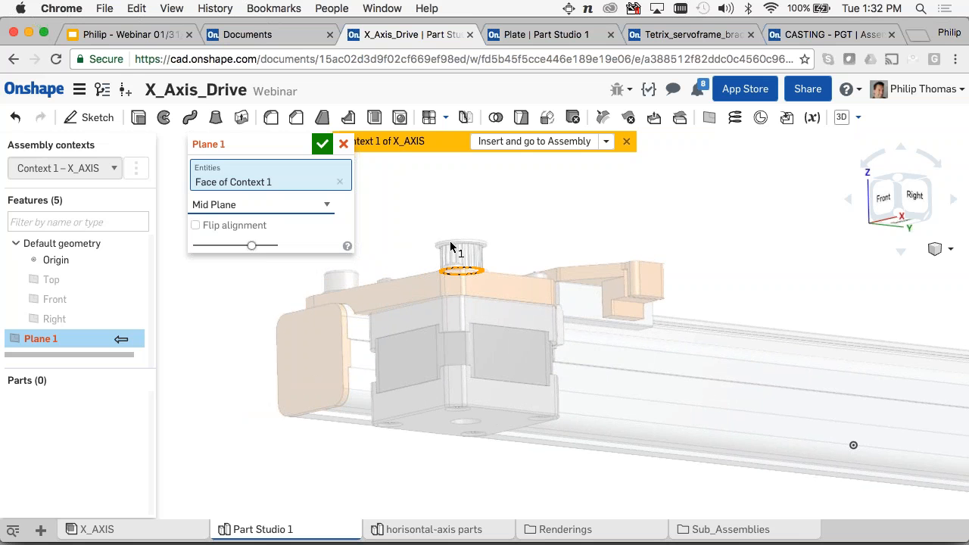
{"action": "scroll", "coordinate": [451, 246], "scroll_direction": "up", "scroll_amount": 10}
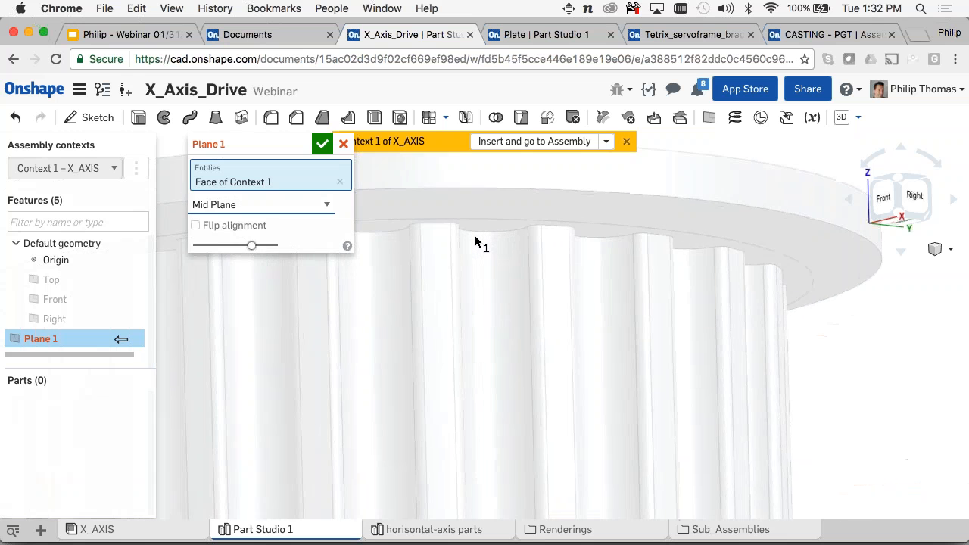
{"action": "left_click", "coordinate": [477, 232]}
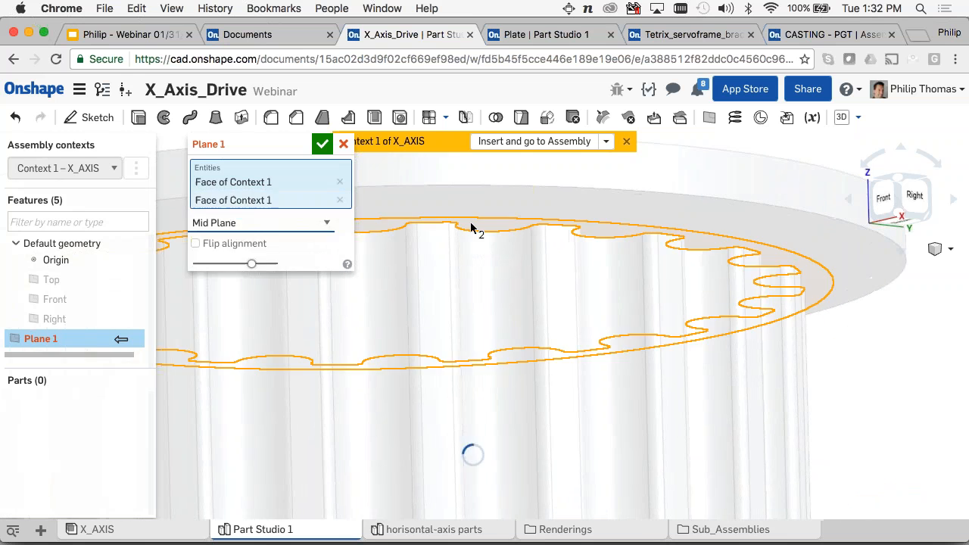
{"action": "left_click", "coordinate": [322, 145]}
{"action": "scroll", "coordinate": [381, 231], "scroll_direction": "down", "scroll_amount": 5}
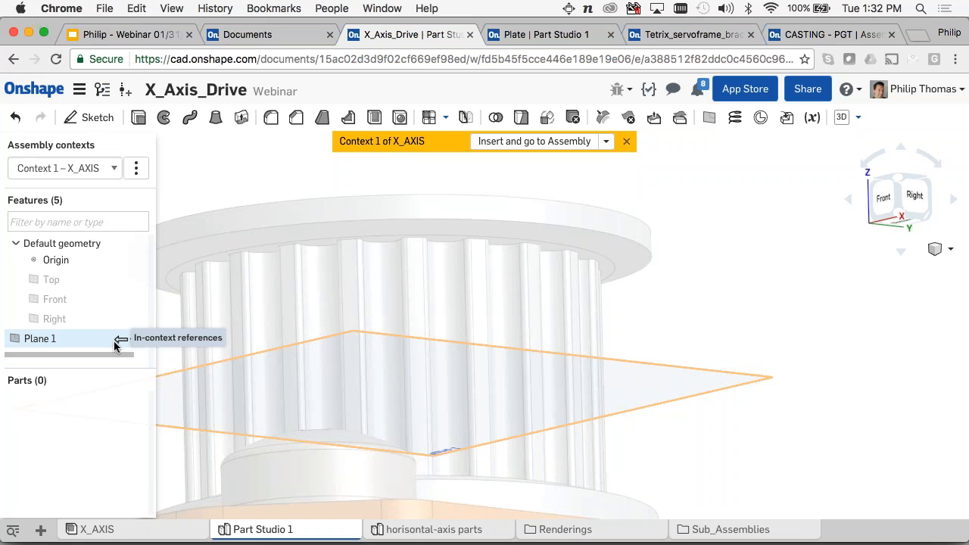
{"action": "scroll", "coordinate": [324, 340], "scroll_direction": "down", "scroll_amount": 8}
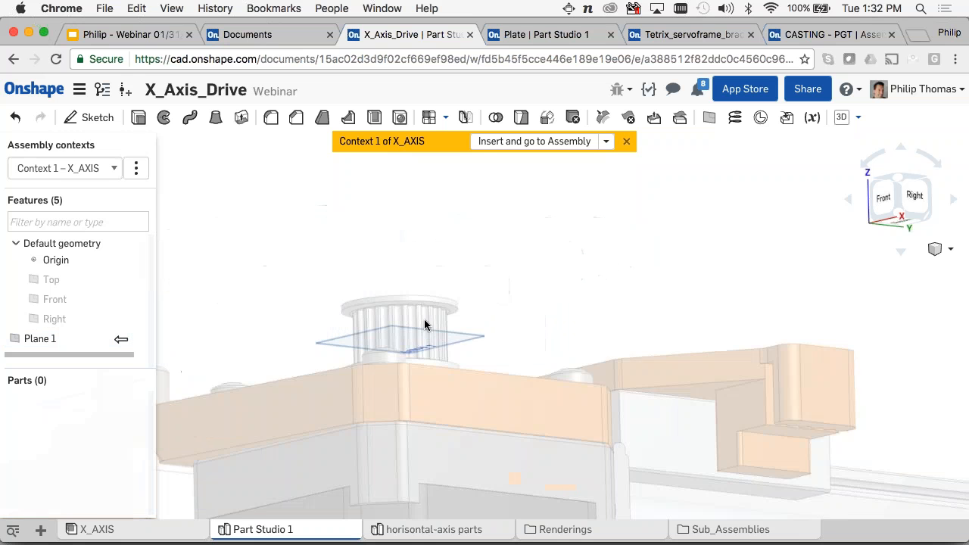
{"action": "right_click_drag", "start_coordinate": [495, 253], "coordinate": [490, 279]}
{"action": "scroll", "coordinate": [385, 333], "scroll_direction": "down", "scroll_amount": 2}
{"action": "scroll", "coordinate": [578, 313], "scroll_direction": "down", "scroll_amount": 10}
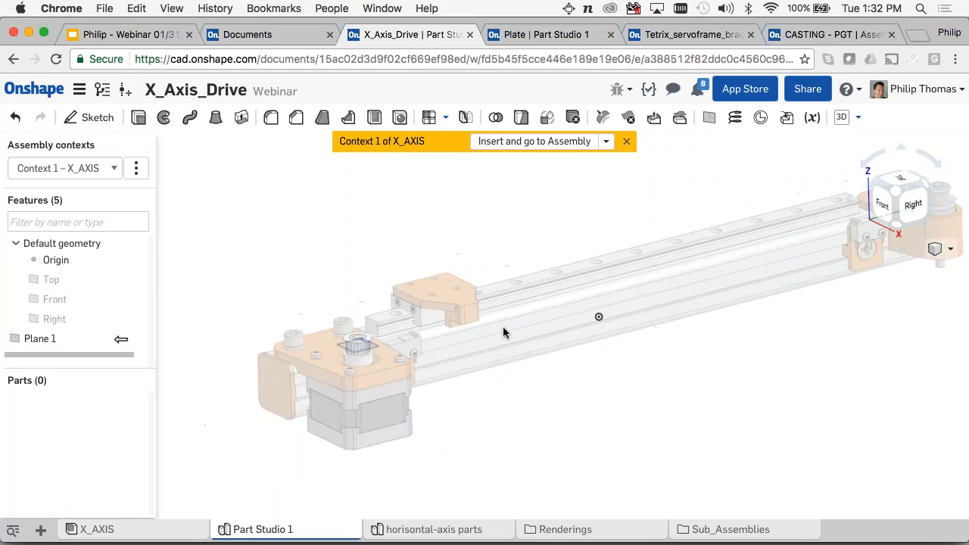
- Open onshape.com/featurescript in a new browser tab and look through the Feature Spotlight custom features
{"action": "scroll", "coordinate": [436, 328], "scroll_direction": "down", "scroll_amount": 1}
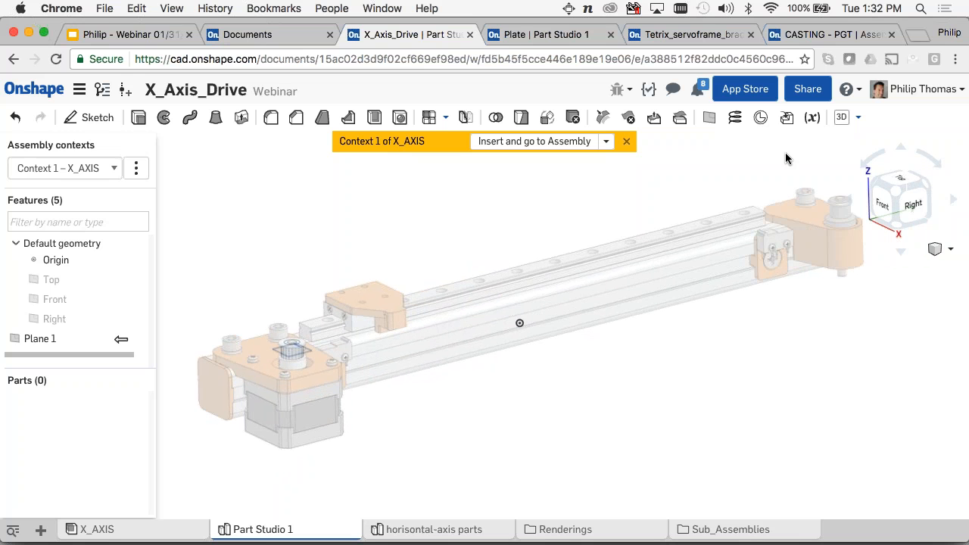
{"action": "left_click", "coordinate": [917, 35]}
{"action": "type", "text": "onshape.c"}
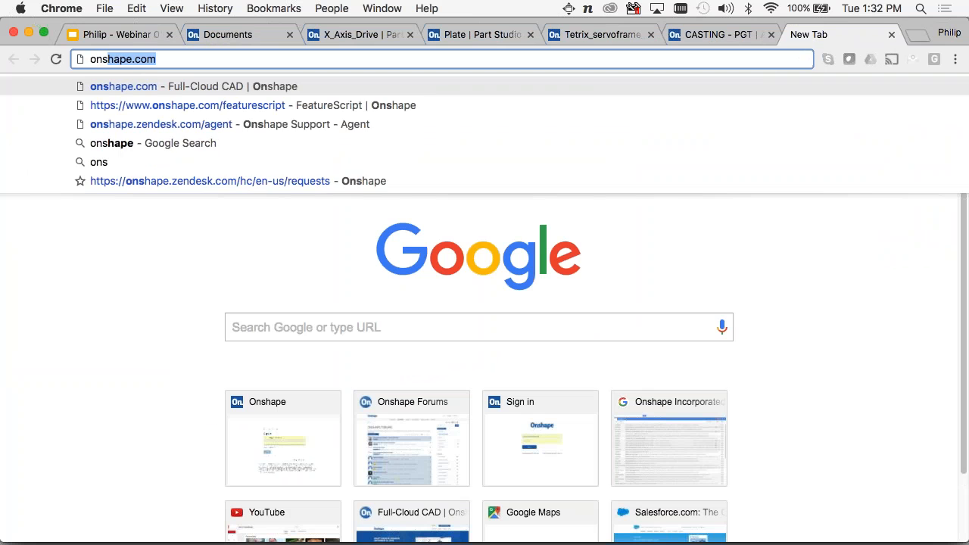
{"action": "type", "text": "om/"}
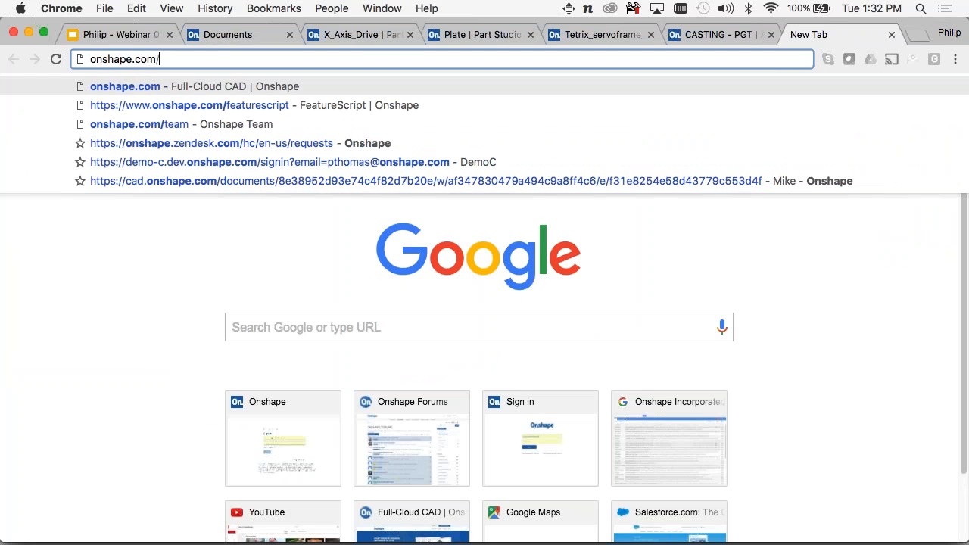
{"action": "type", "text": "featurescript"}
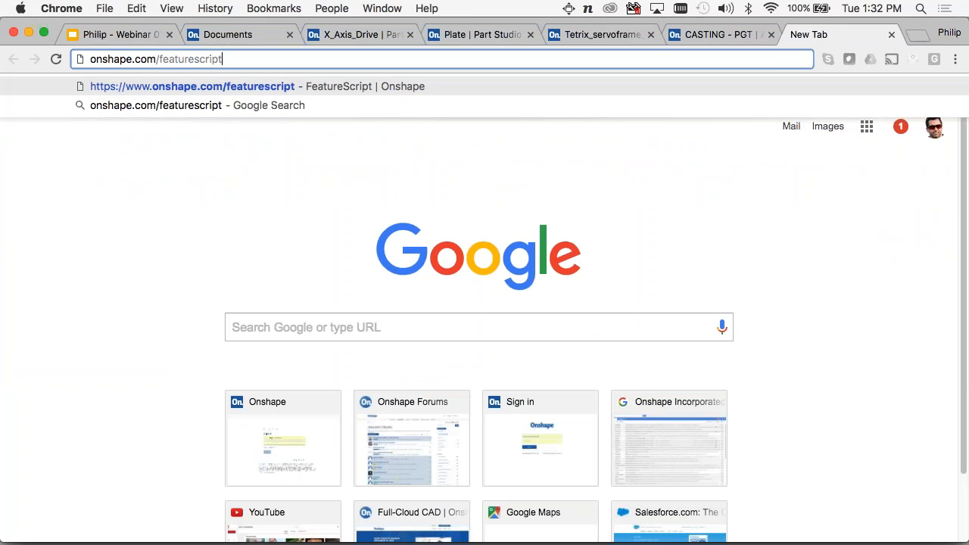
{"action": "key", "text": "Return"}
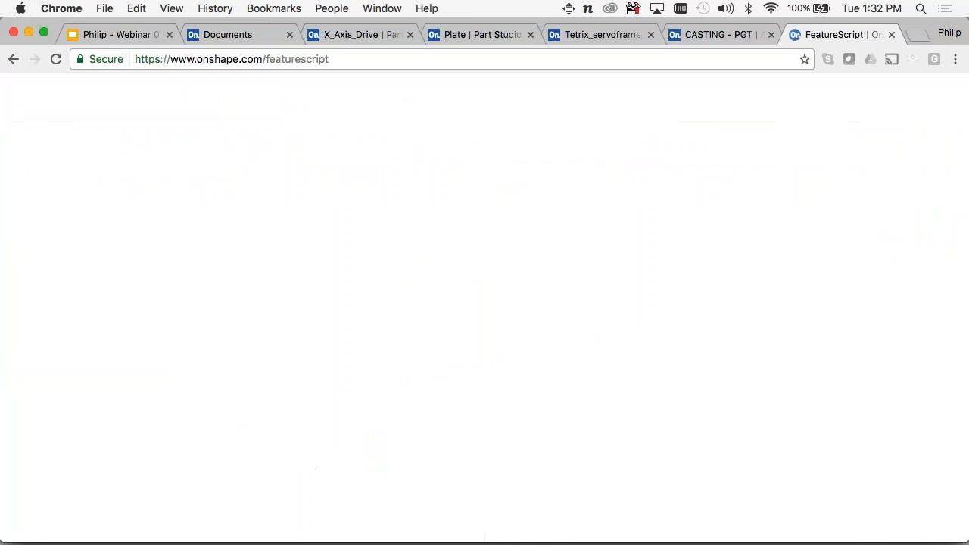
{"action": "scroll", "coordinate": [742, 220], "scroll_direction": "down", "scroll_amount": 5}
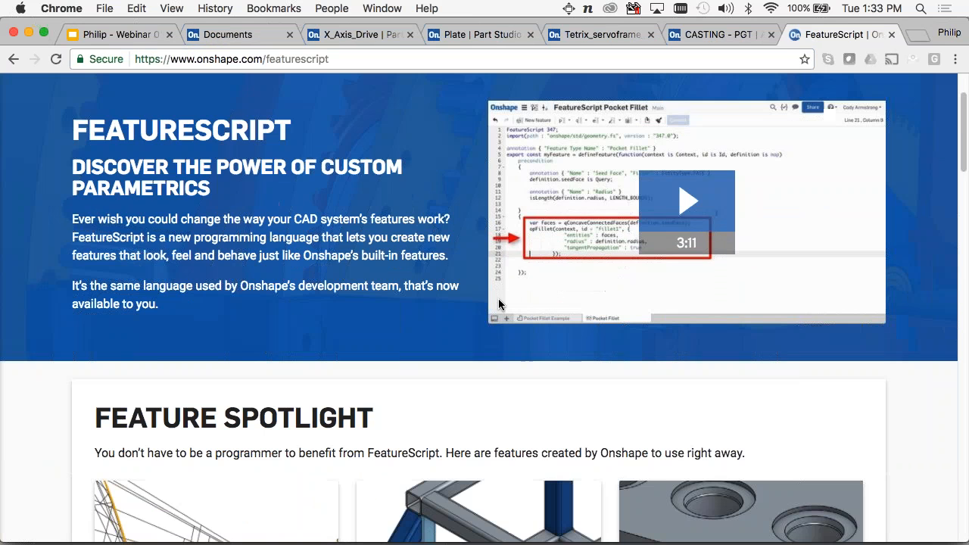
{"action": "scroll", "coordinate": [210, 357], "scroll_direction": "down", "scroll_amount": 12}
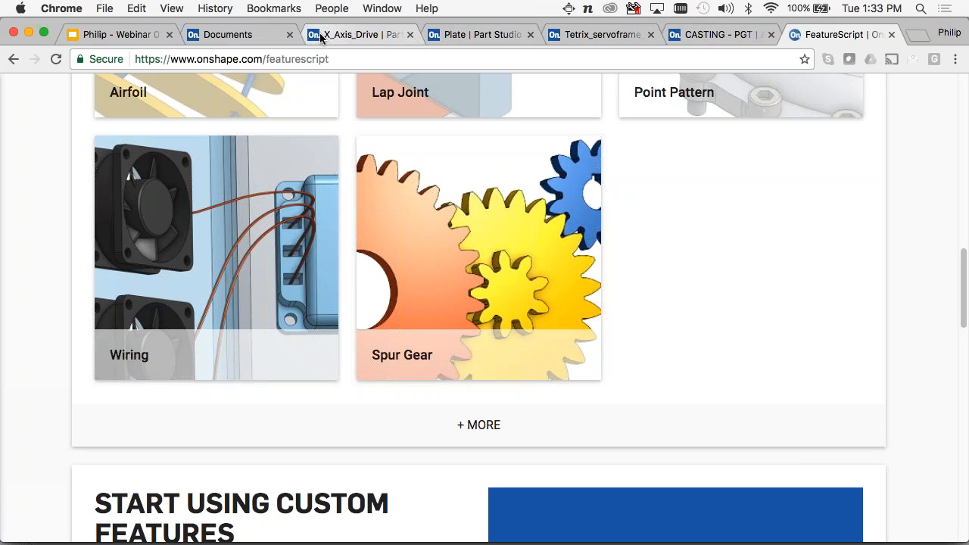
- Return to the X_Axis_Drive document and start a Belt custom feature using Plane 1 as its mid-plane
{"action": "left_click", "coordinate": [367, 44]}
{"action": "left_click", "coordinate": [856, 119]}
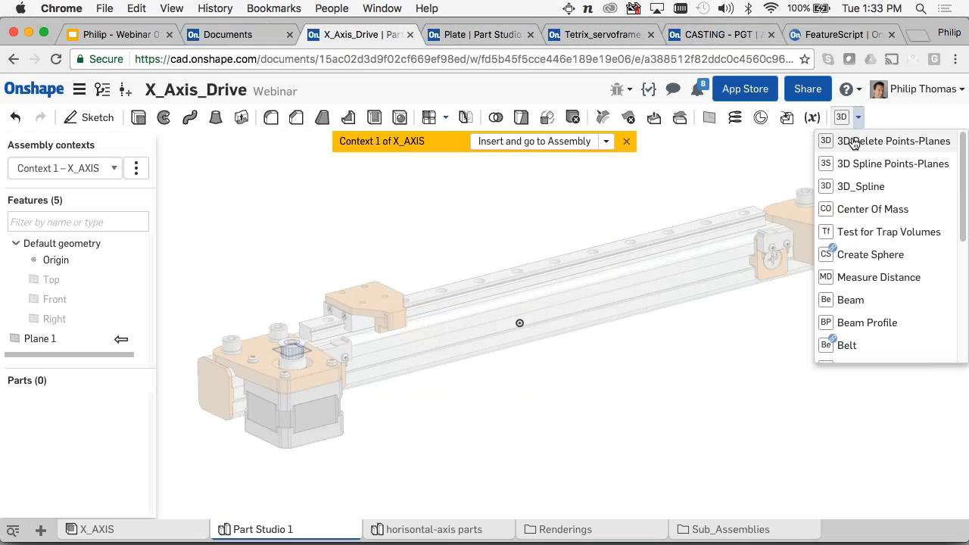
{"action": "left_click", "coordinate": [864, 347]}
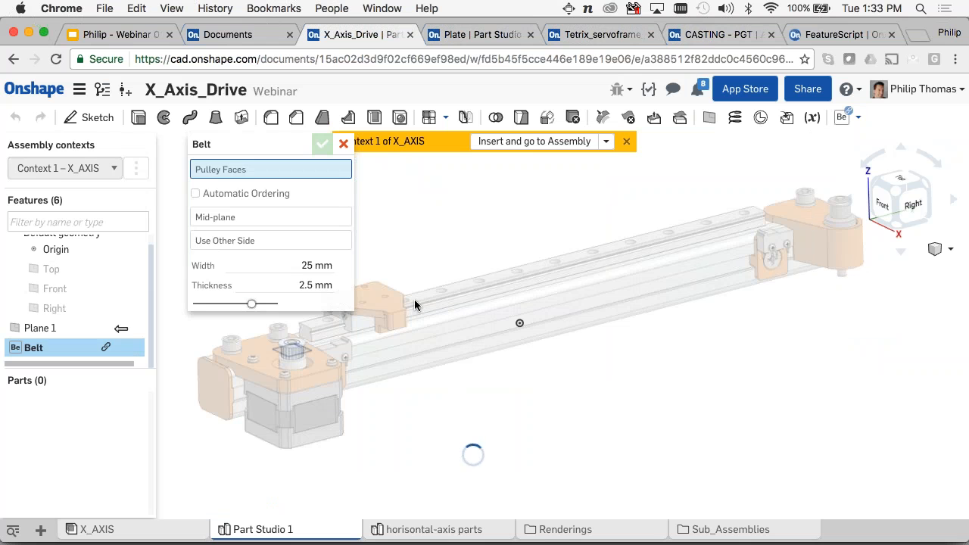
{"action": "left_click", "coordinate": [245, 218]}
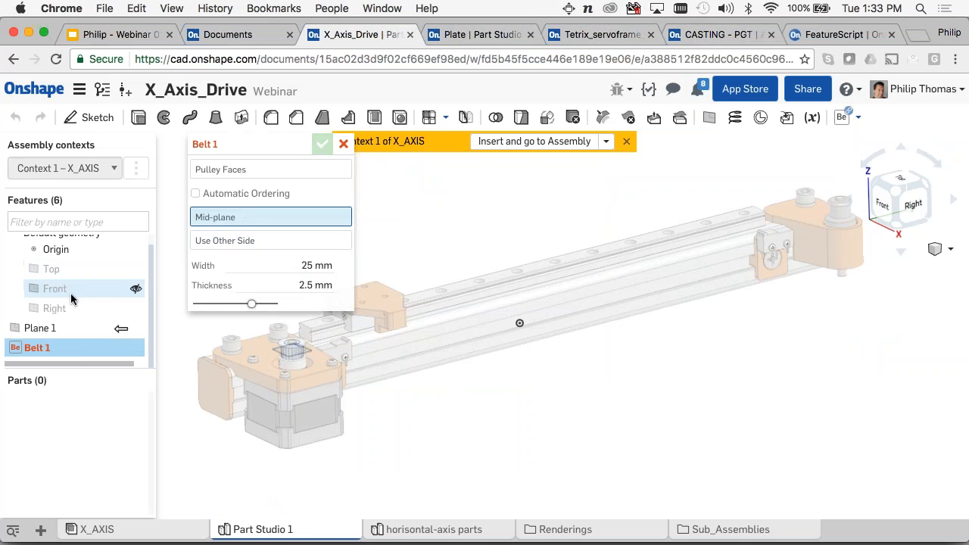
{"action": "left_click", "coordinate": [45, 327]}
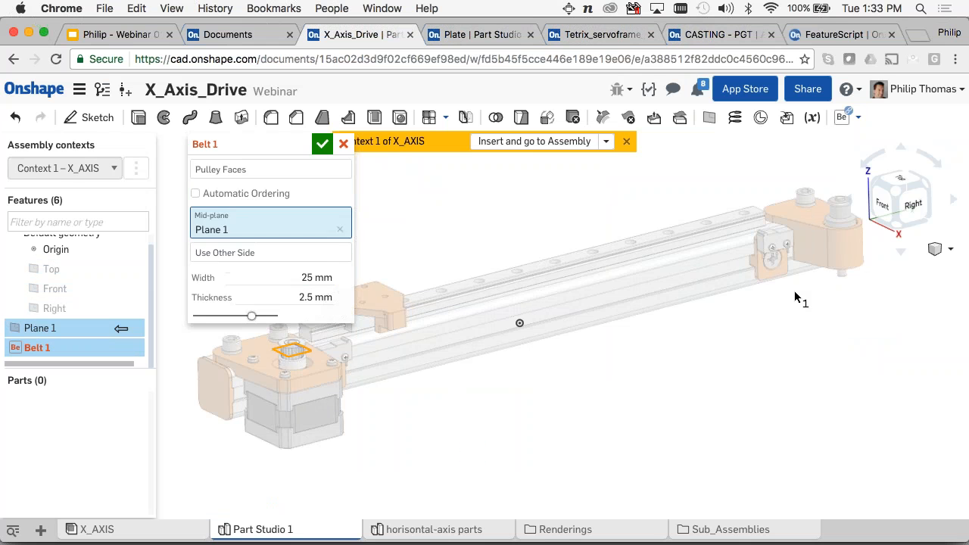
- Set the belt's thickness to 0.675 mm and its width to 6 mm
{"action": "left_click", "coordinate": [340, 296]}
{"action": "key", "text": "BackSpace"}
{"action": "type", "text": ".68"}
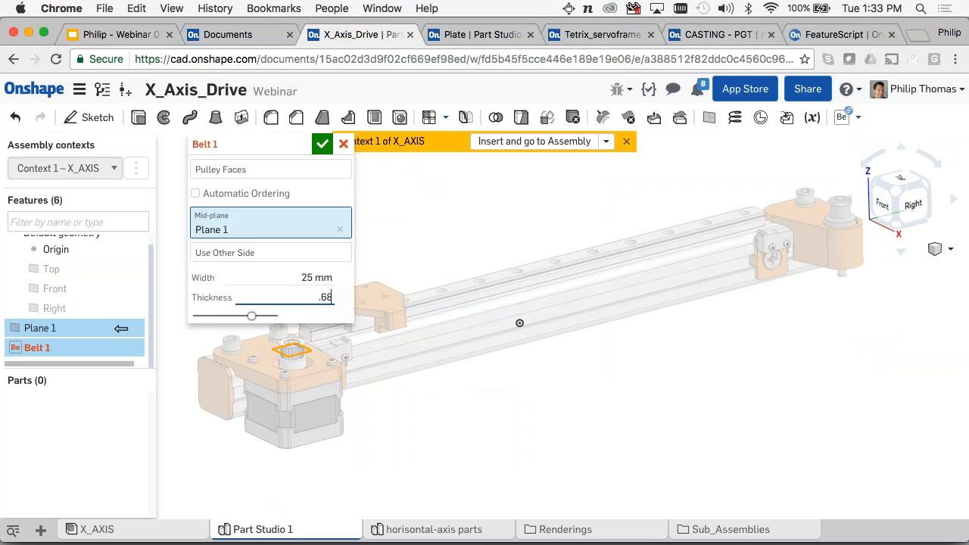
{"action": "key", "text": "BackSpace"}
{"action": "type", "text": "75"}
{"action": "left_click", "coordinate": [341, 274]}
{"action": "type", "text": "6"}
- Select the drive pulley's toothed face and the return pulley's cylindrical face as the belt's pulley faces and accept the belt
{"action": "left_click", "coordinate": [307, 173]}
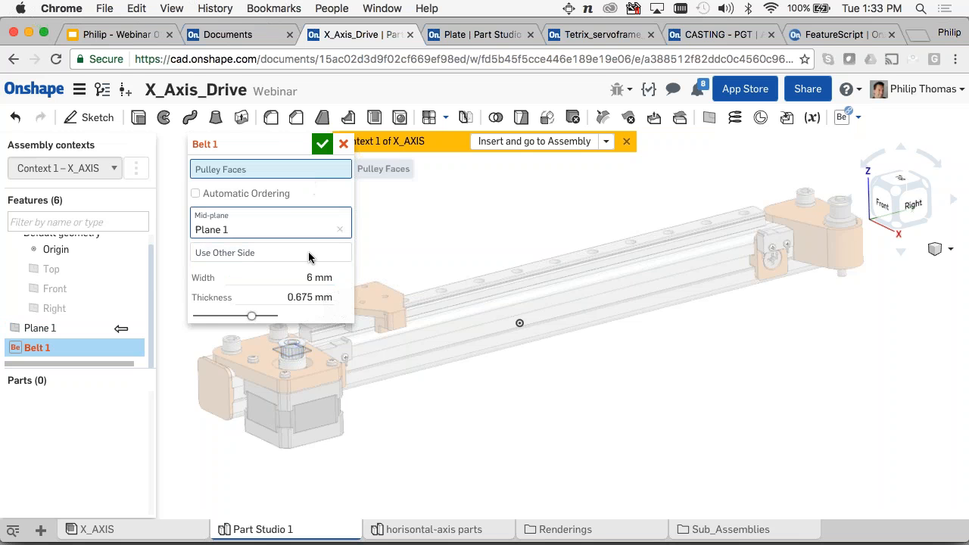
{"action": "scroll", "coordinate": [295, 349], "scroll_direction": "up", "scroll_amount": 6}
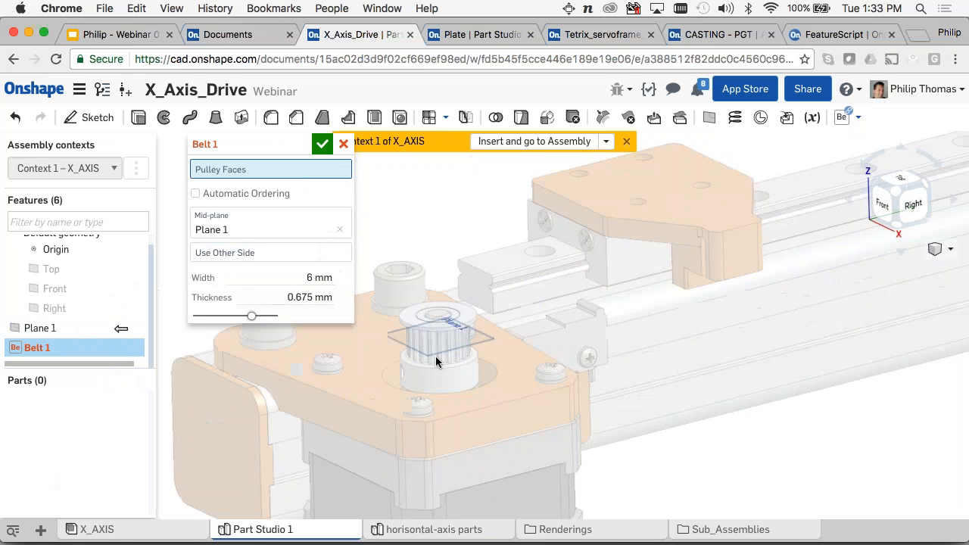
{"action": "scroll", "coordinate": [436, 356], "scroll_direction": "up", "scroll_amount": 5}
{"action": "left_click", "coordinate": [420, 360]}
{"action": "scroll", "coordinate": [419, 362], "scroll_direction": "down", "scroll_amount": 4}
{"action": "middle_click_drag", "start_coordinate": [610, 346], "coordinate": [426, 381]}
{"action": "scroll", "coordinate": [457, 374], "scroll_direction": "down", "scroll_amount": 5}
{"action": "scroll", "coordinate": [760, 325], "scroll_direction": "up", "scroll_amount": 3}
{"action": "scroll", "coordinate": [659, 345], "scroll_direction": "up", "scroll_amount": 5}
{"action": "left_click", "coordinate": [670, 302]}
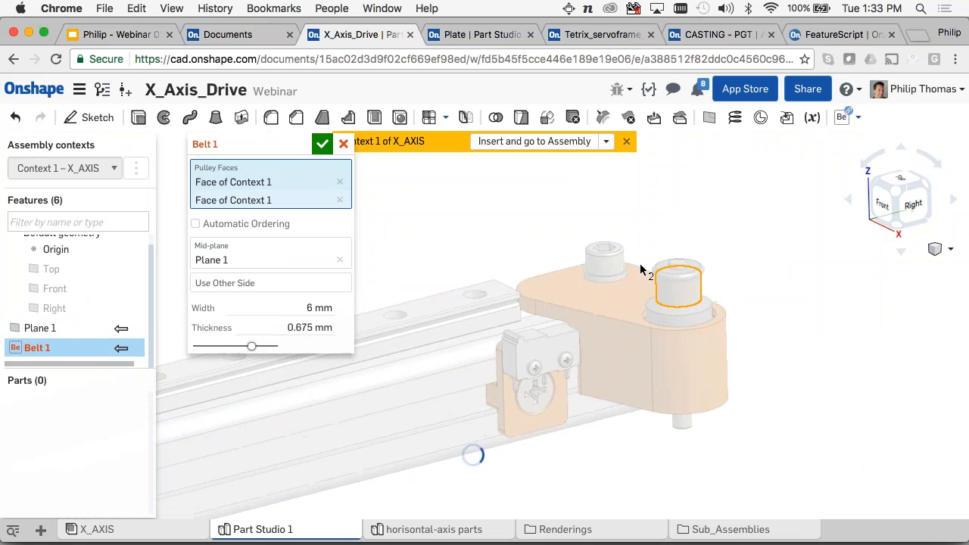
{"action": "scroll", "coordinate": [629, 318], "scroll_direction": "down", "scroll_amount": 8}
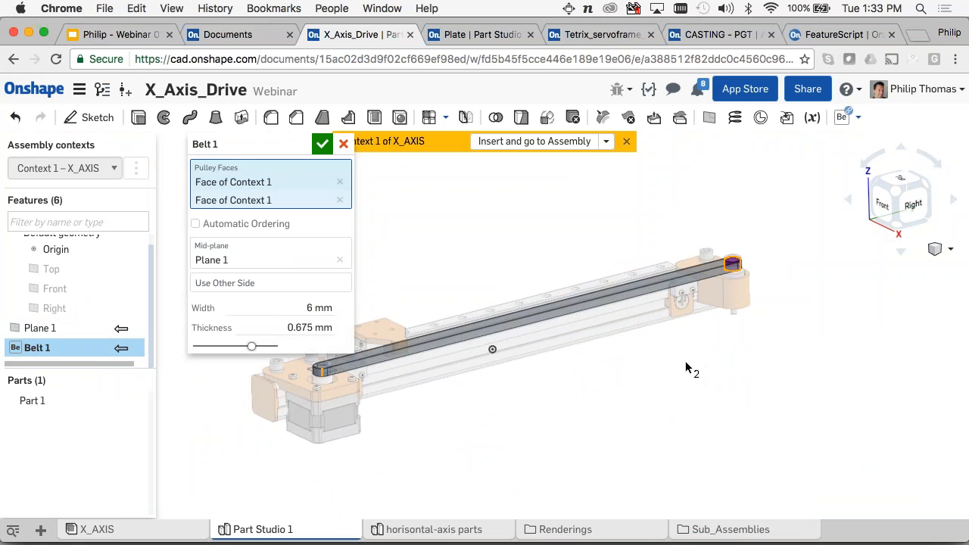
{"action": "middle_click_drag", "start_coordinate": [691, 369], "coordinate": [744, 380]}
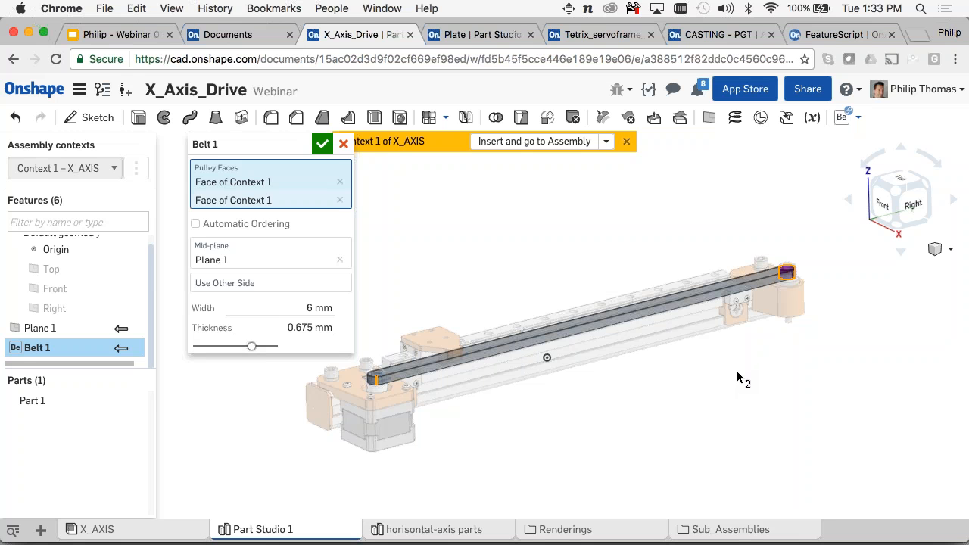
{"action": "left_click", "coordinate": [322, 143]}
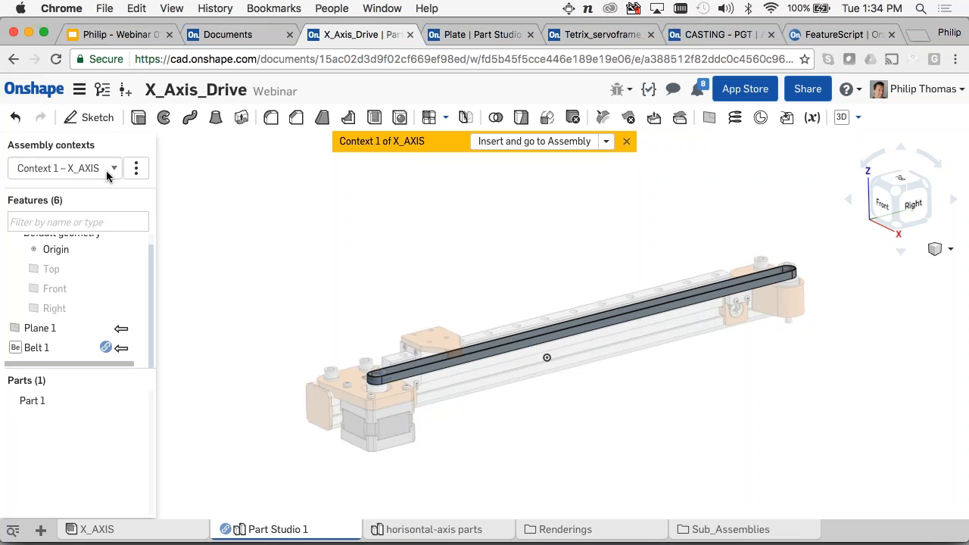
- Rename the assembly context to Belt and insert the belt part into the X_AXIS assembly
{"action": "left_click", "coordinate": [135, 169]}
{"action": "left_click", "coordinate": [76, 195]}
{"action": "type", "text": "Belt"}
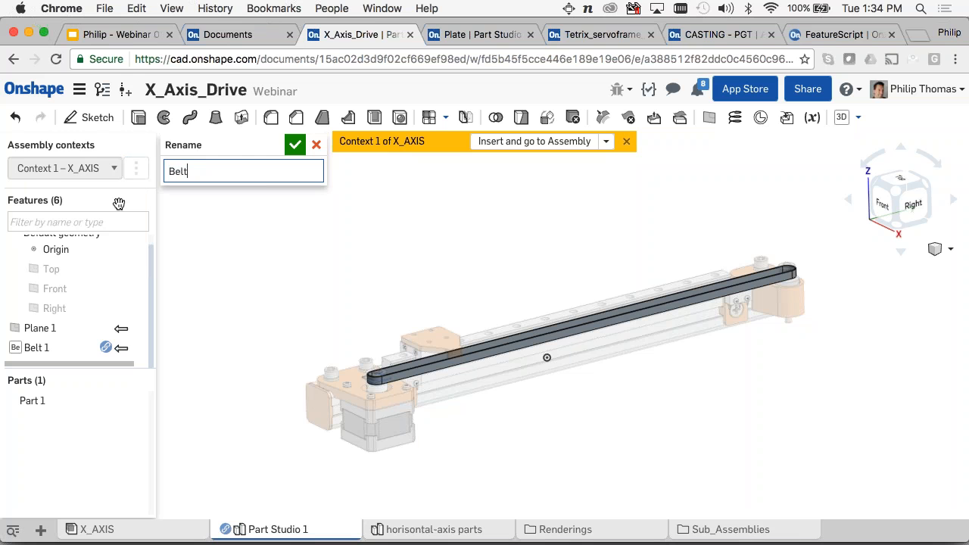
{"action": "key", "text": "Return"}
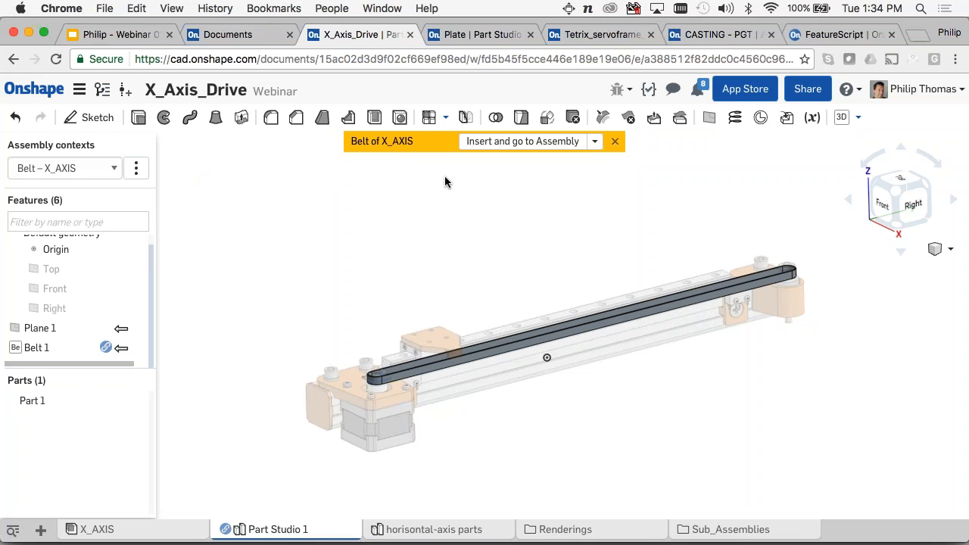
{"action": "left_click", "coordinate": [568, 149]}
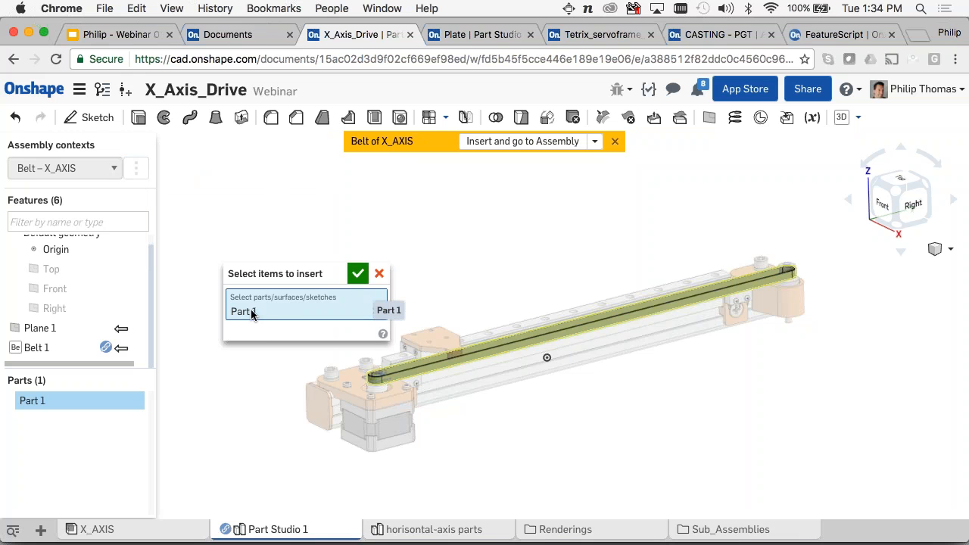
{"action": "left_click", "coordinate": [358, 274]}
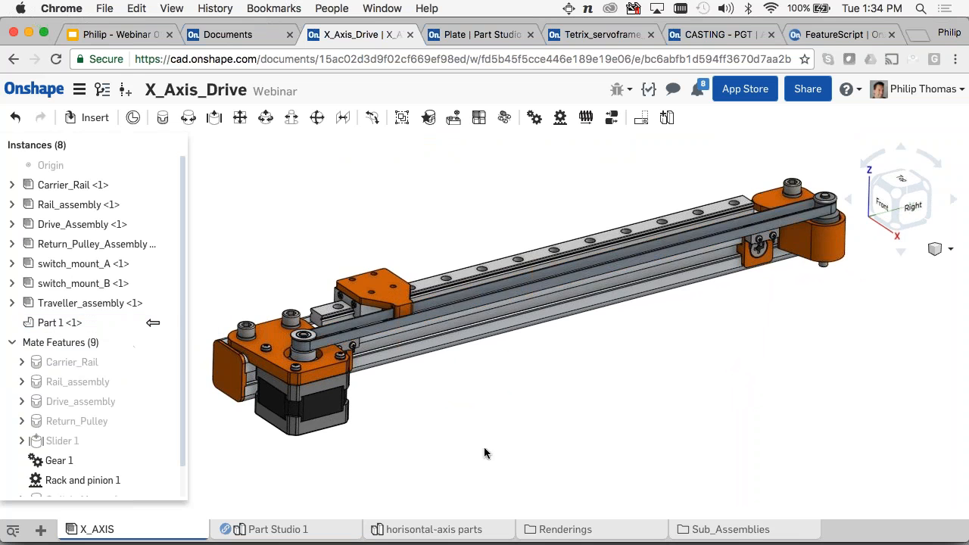
- Rename the belt part in Part Studio 1 as Belt
{"action": "left_click", "coordinate": [292, 530]}
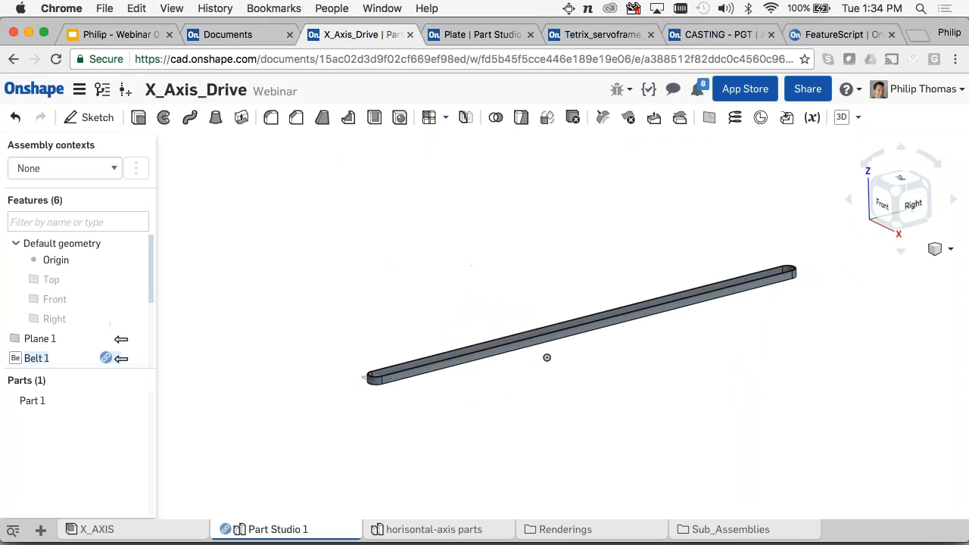
{"action": "right_click", "coordinate": [56, 402]}
{"action": "left_click", "coordinate": [79, 212]}
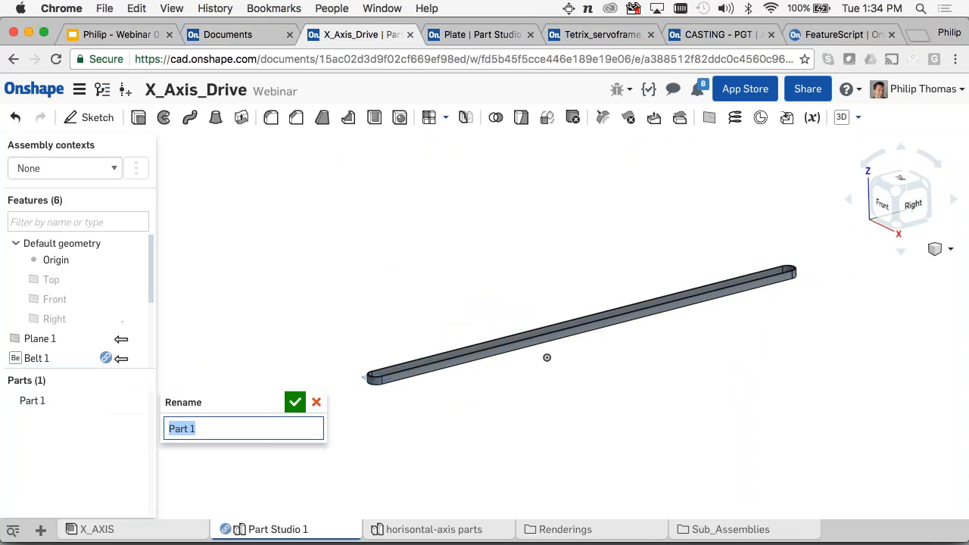
{"action": "type", "text": "Belt"}
{"action": "key", "text": "Return"}
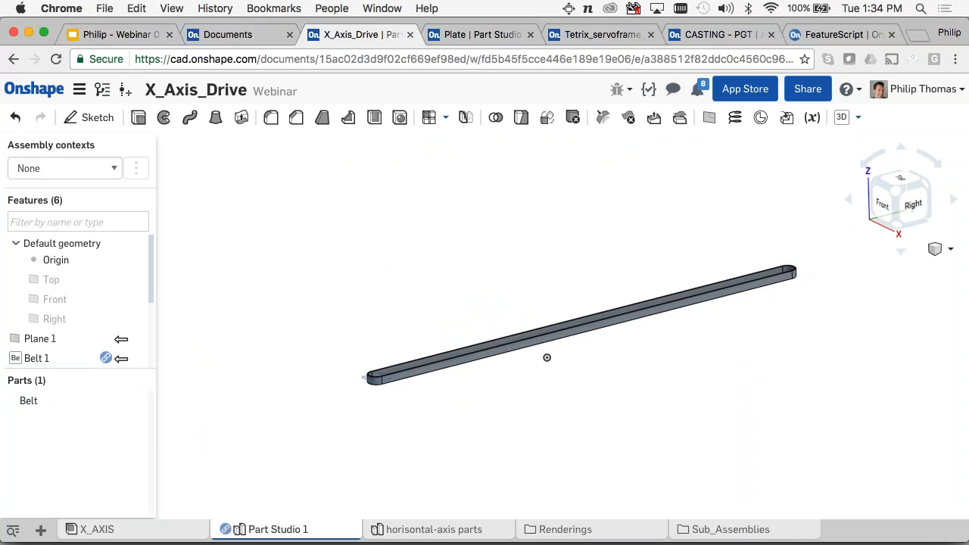
- Go to X_AXIS, switch from the belt instance to its source Part Studio without context, and return to the assembly
{"action": "left_click", "coordinate": [145, 530]}
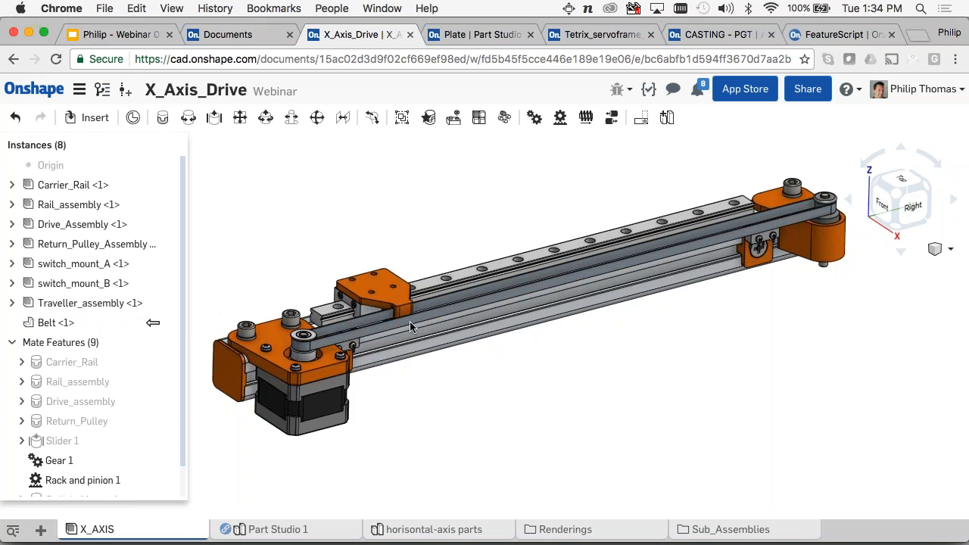
{"action": "scroll", "coordinate": [410, 321], "scroll_direction": "up", "scroll_amount": 8}
{"action": "right_click", "coordinate": [460, 310]}
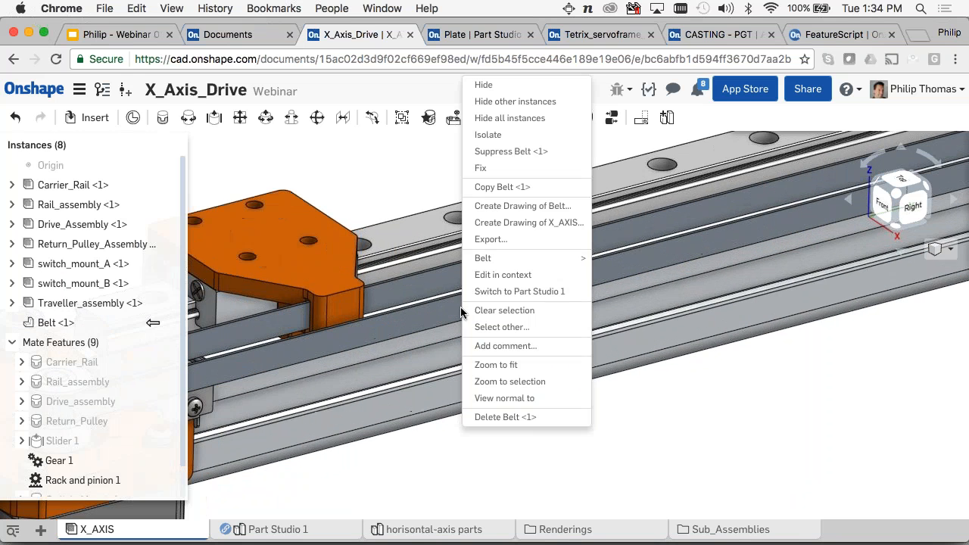
{"action": "left_click", "coordinate": [525, 294]}
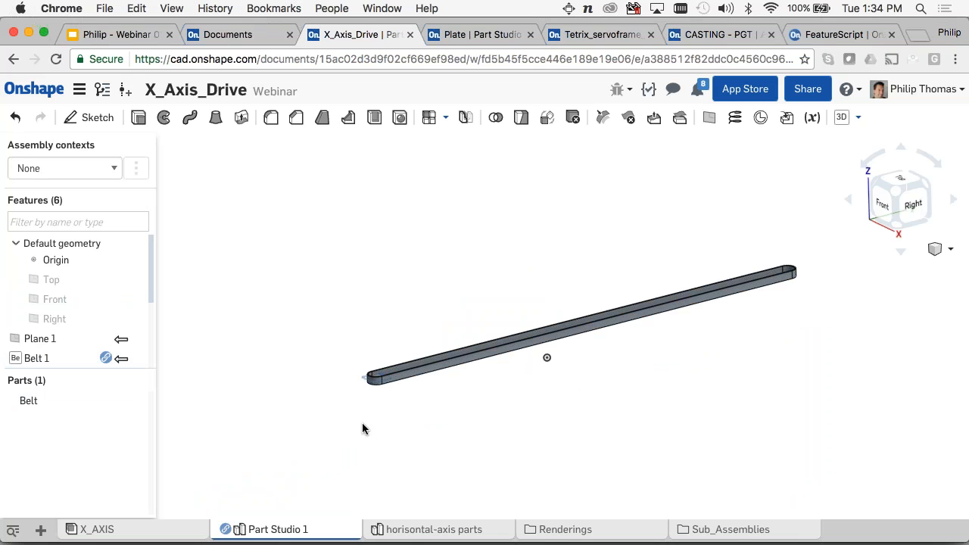
{"action": "left_click", "coordinate": [152, 529]}
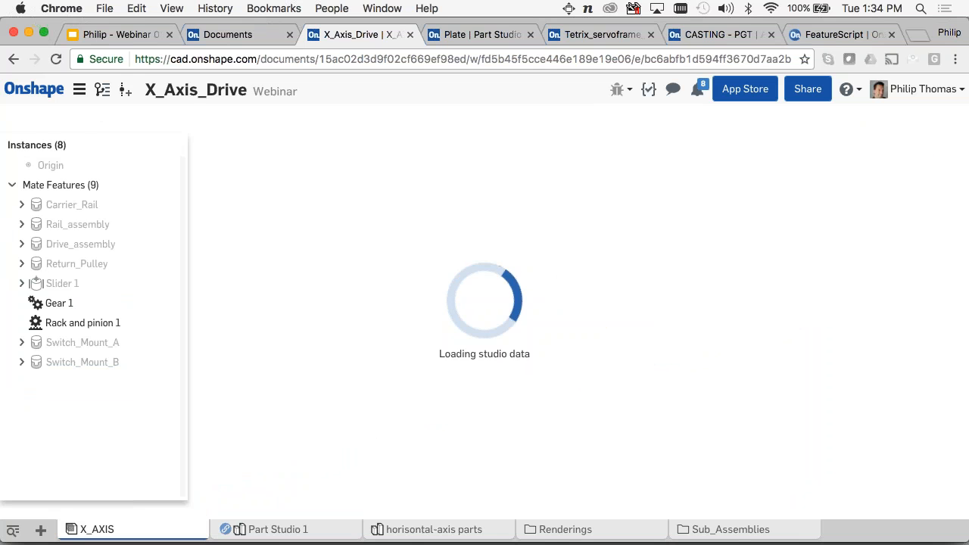
- Edit the Drive_assembly fastened mate to a Y offset of -29 mm, accept it, and inspect the belt around the drive pulley
{"action": "scroll", "coordinate": [481, 356], "scroll_direction": "down", "scroll_amount": 6}
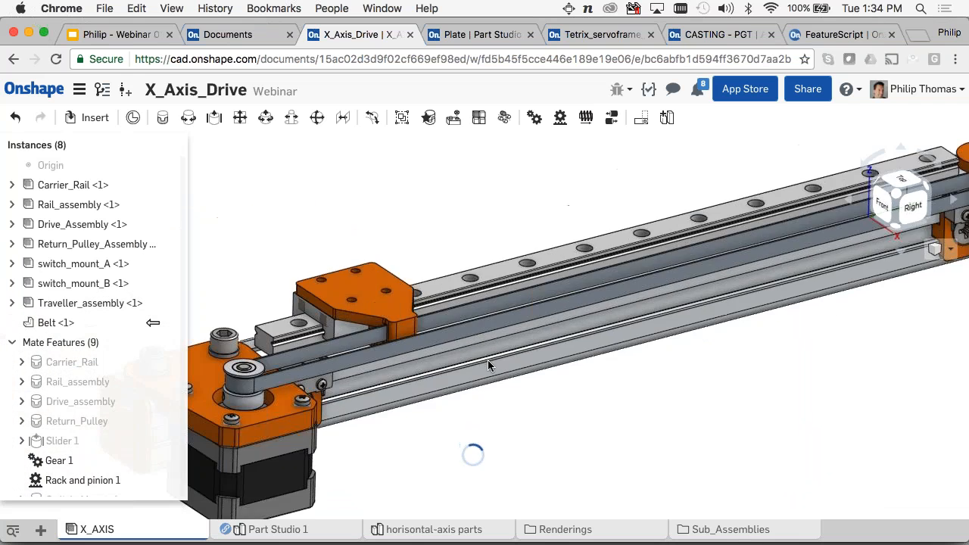
{"action": "scroll", "coordinate": [397, 354], "scroll_direction": "up", "scroll_amount": 5}
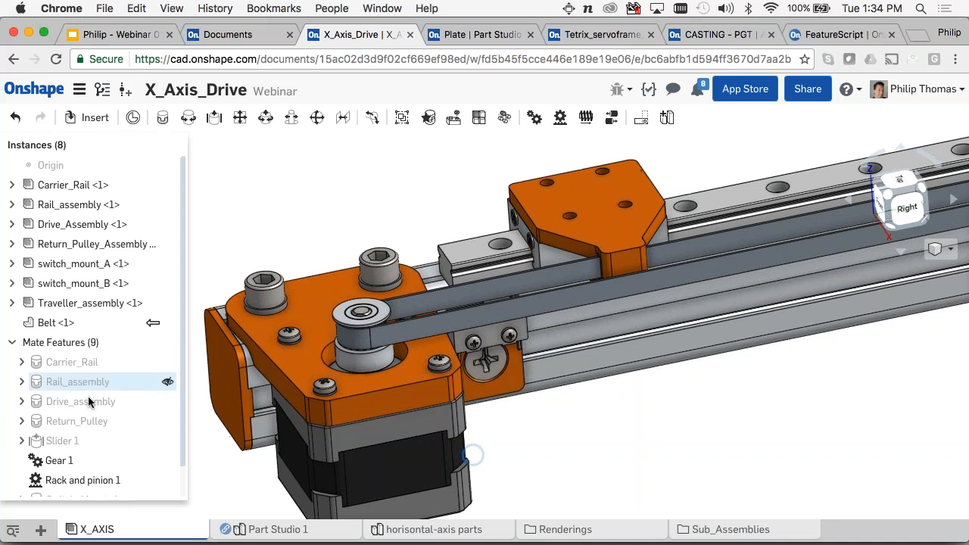
{"action": "right_click", "coordinate": [97, 401]}
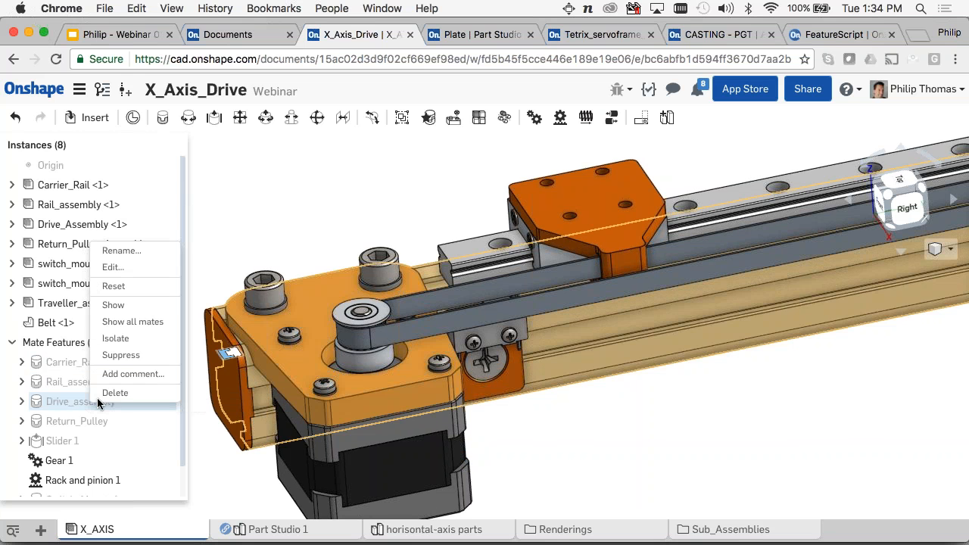
{"action": "left_click", "coordinate": [126, 266]}
{"action": "middle_click_drag", "start_coordinate": [442, 264], "coordinate": [521, 265]}
{"action": "left_click", "coordinate": [315, 285]}
{"action": "type", "text": "-29"}
{"action": "key", "text": "Return"}
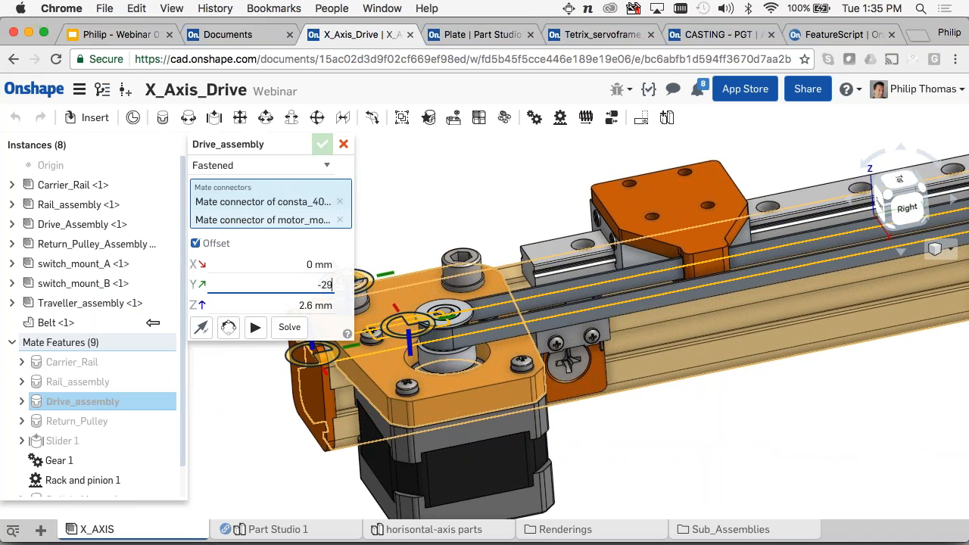
{"action": "left_click", "coordinate": [322, 144]}
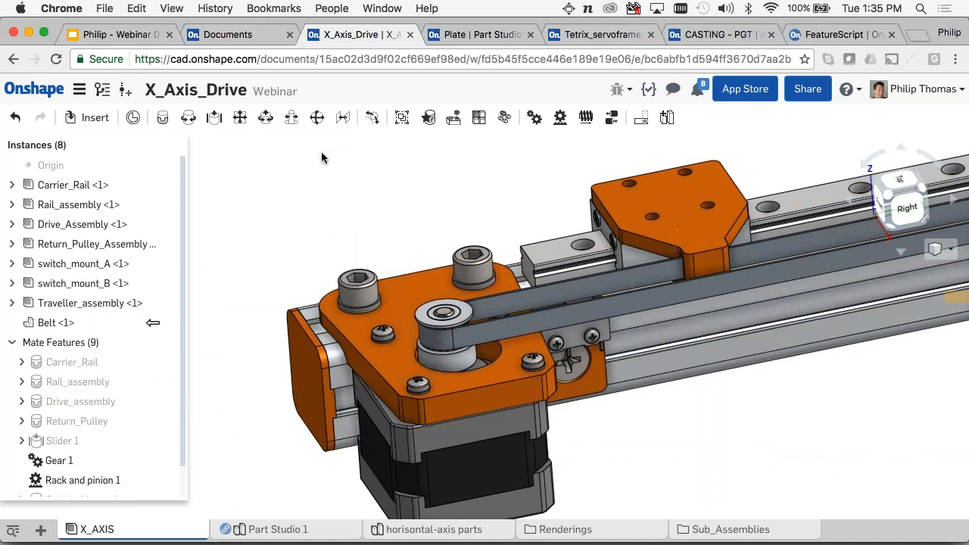
{"action": "scroll", "coordinate": [452, 336], "scroll_direction": "up", "scroll_amount": 3}
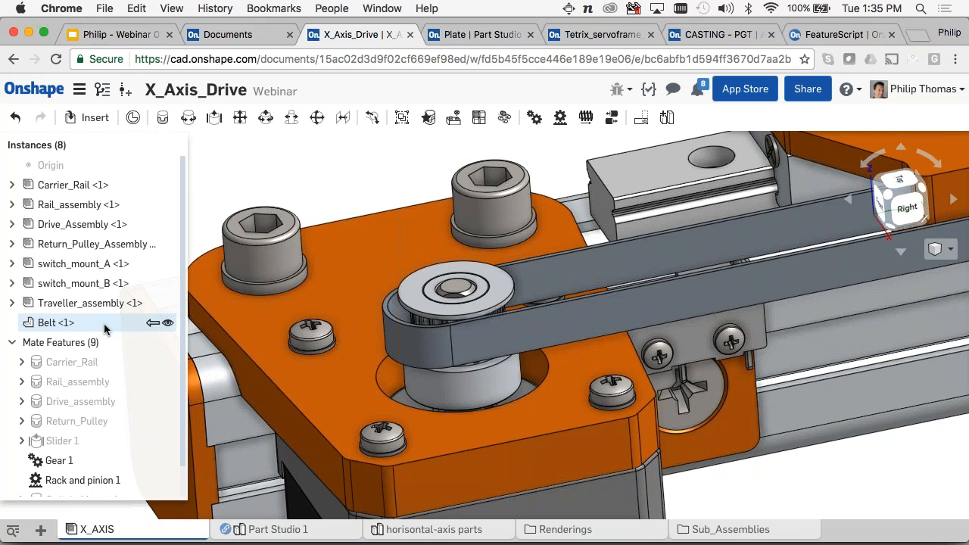
- Update the Belt context of the belt instance in the X_AXIS assembly to match the drive assembly's current position
{"action": "right_click", "coordinate": [535, 326]}
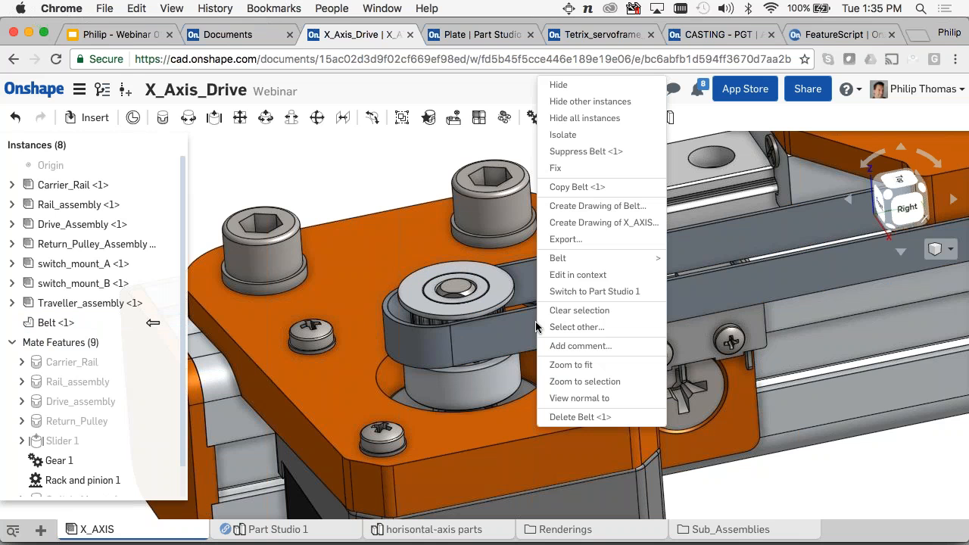
{"action": "mouse_move", "coordinate": [598, 258]}
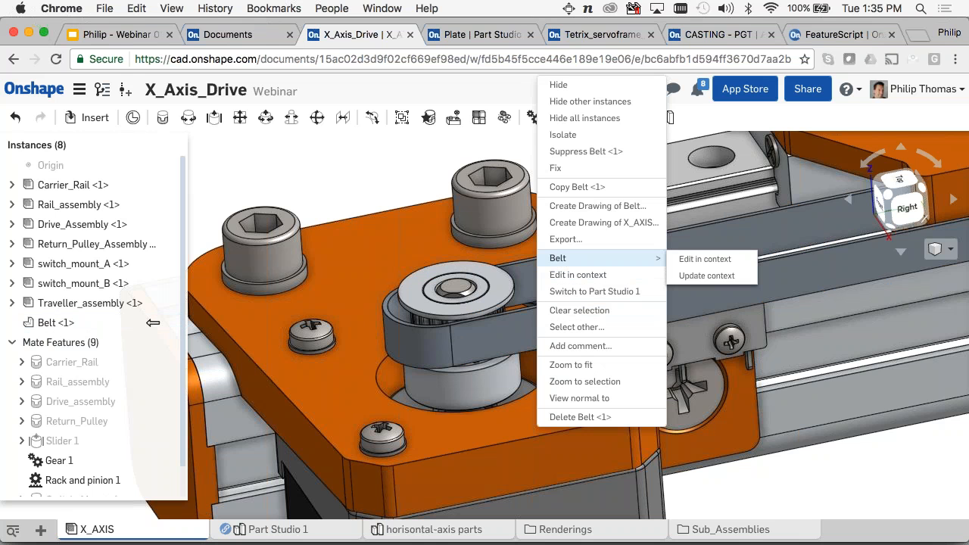
{"action": "left_click", "coordinate": [695, 278]}
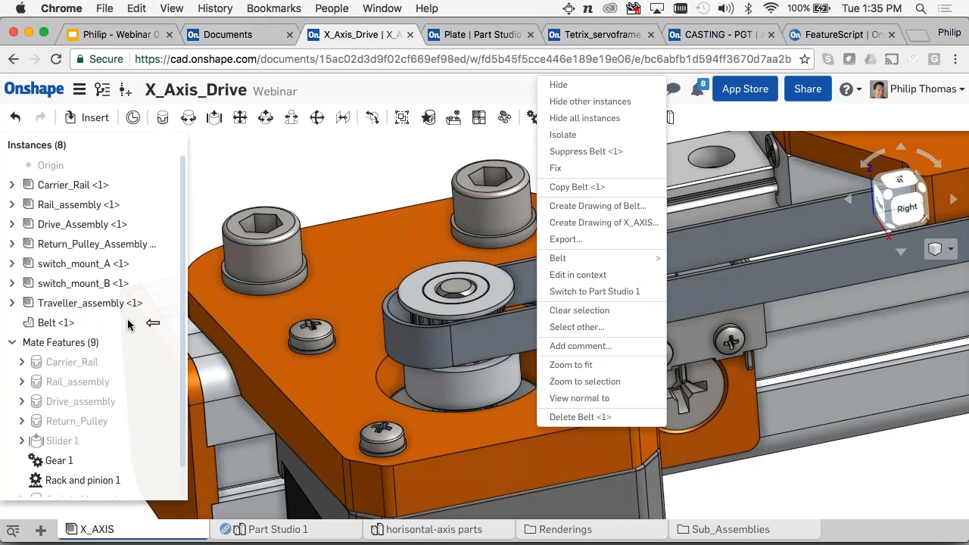
{"action": "right_click", "coordinate": [104, 327]}
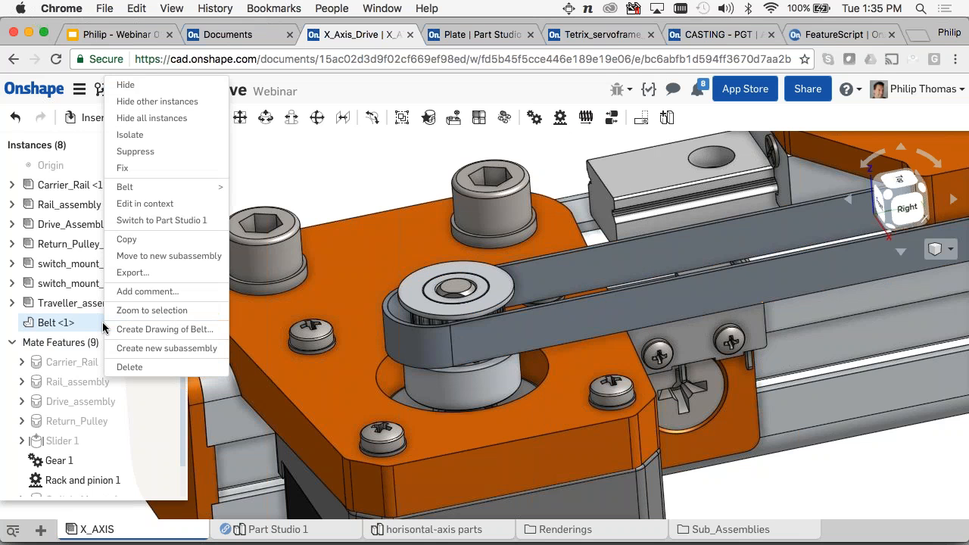
{"action": "mouse_move", "coordinate": [198, 187]}
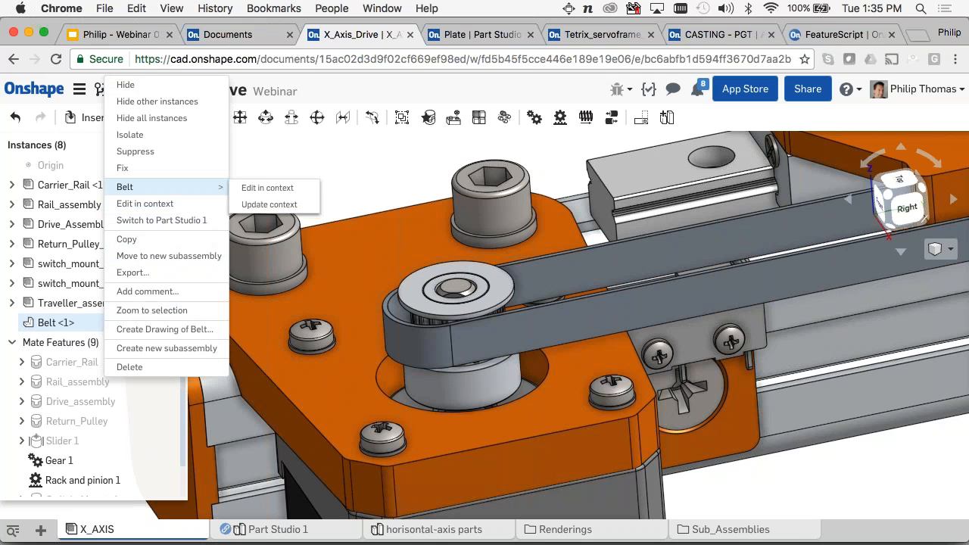
{"action": "left_click", "coordinate": [304, 210]}
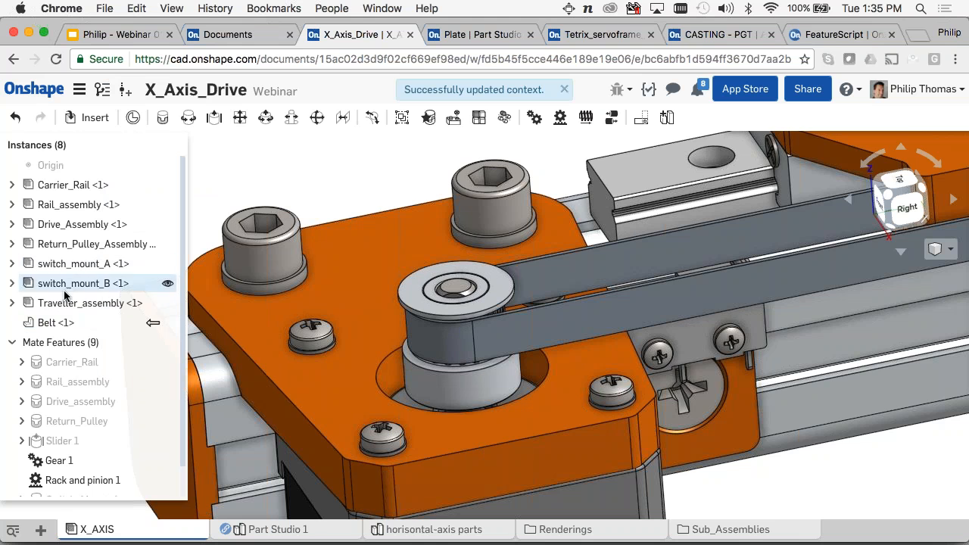
{"action": "scroll", "coordinate": [280, 301], "scroll_direction": "down", "scroll_amount": 4}
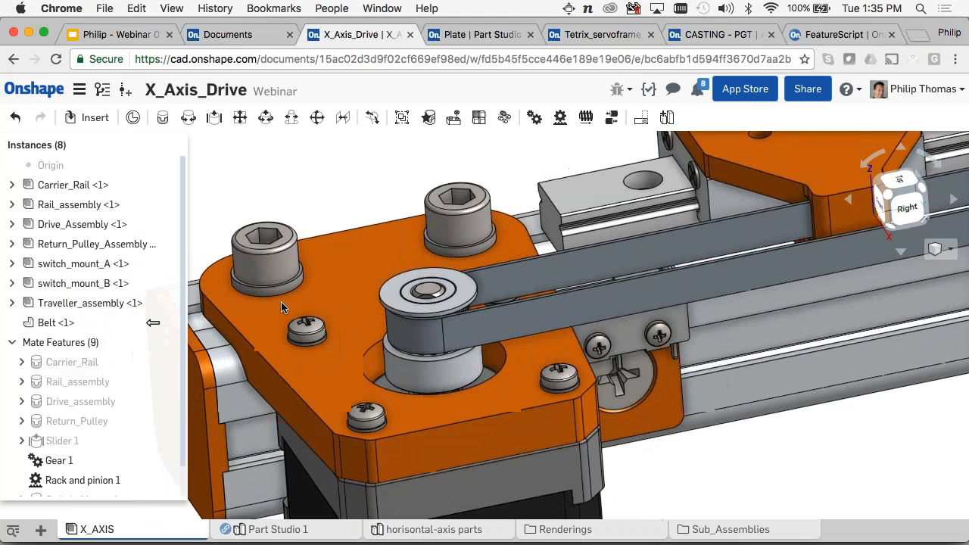
- Hide the Belt part in the X_AXIS assembly
{"action": "right_click_drag", "start_coordinate": [359, 306], "coordinate": [341, 259]}
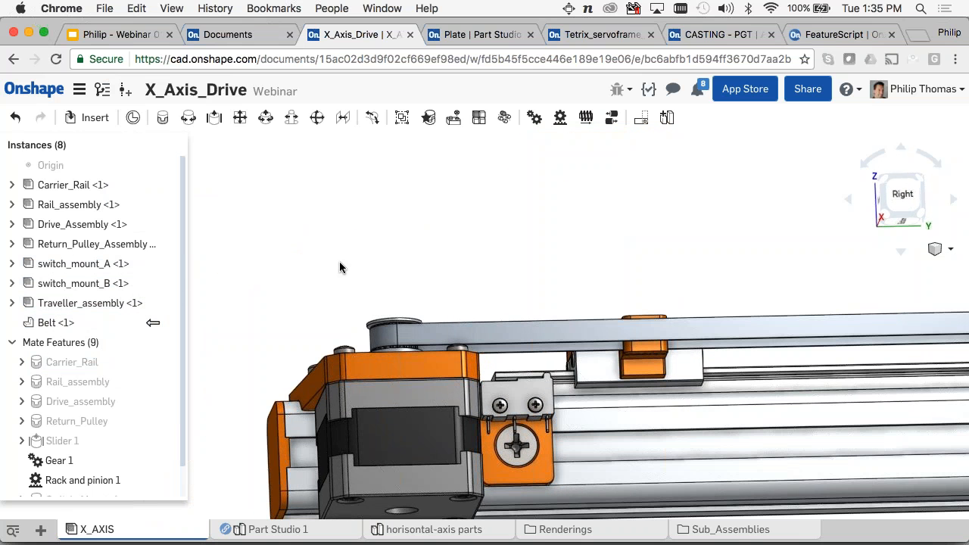
{"action": "right_click_drag", "start_coordinate": [340, 269], "coordinate": [424, 297]}
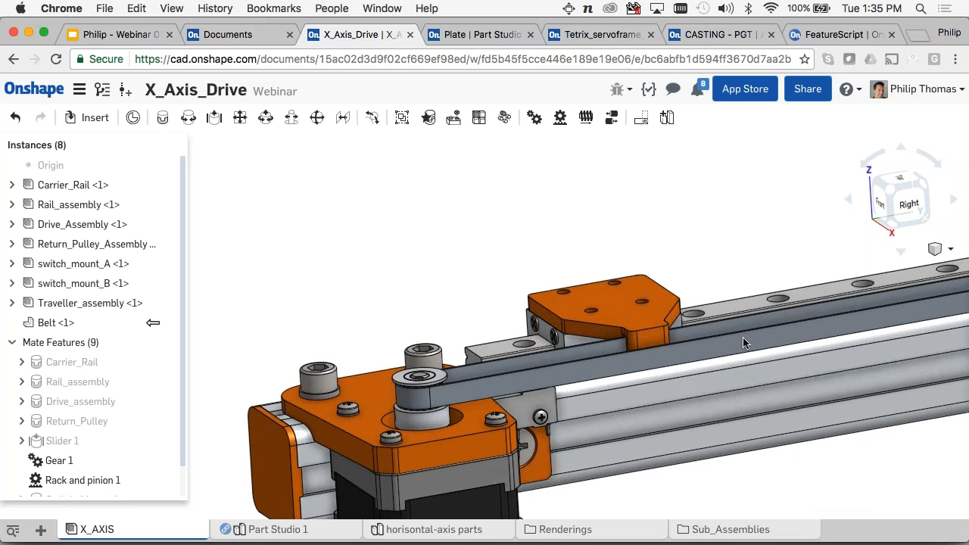
{"action": "key", "text": "y"}
{"action": "right_click_drag", "start_coordinate": [742, 342], "coordinate": [617, 357]}
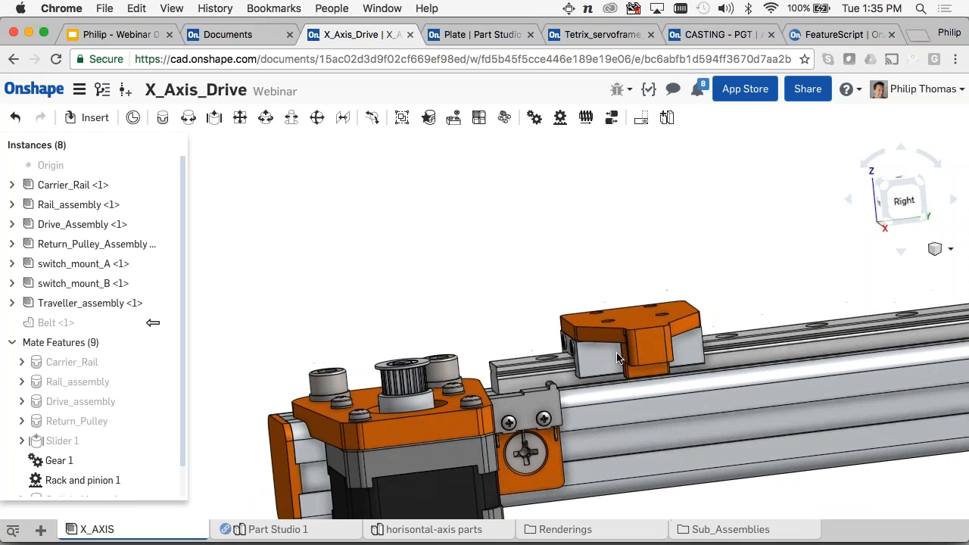
- Slide the traveller along the rail until its orange mount meets the limit switch beside the drive motor
{"action": "scroll", "coordinate": [617, 357], "scroll_direction": "up", "scroll_amount": 5}
{"action": "left_click_drag", "start_coordinate": [465, 350], "coordinate": [361, 329]}
{"action": "middle_click_drag", "start_coordinate": [497, 417], "coordinate": [497, 345]}
{"action": "right_click_drag", "start_coordinate": [498, 350], "coordinate": [480, 362]}
{"action": "scroll", "coordinate": [511, 348], "scroll_direction": "up", "scroll_amount": 3}
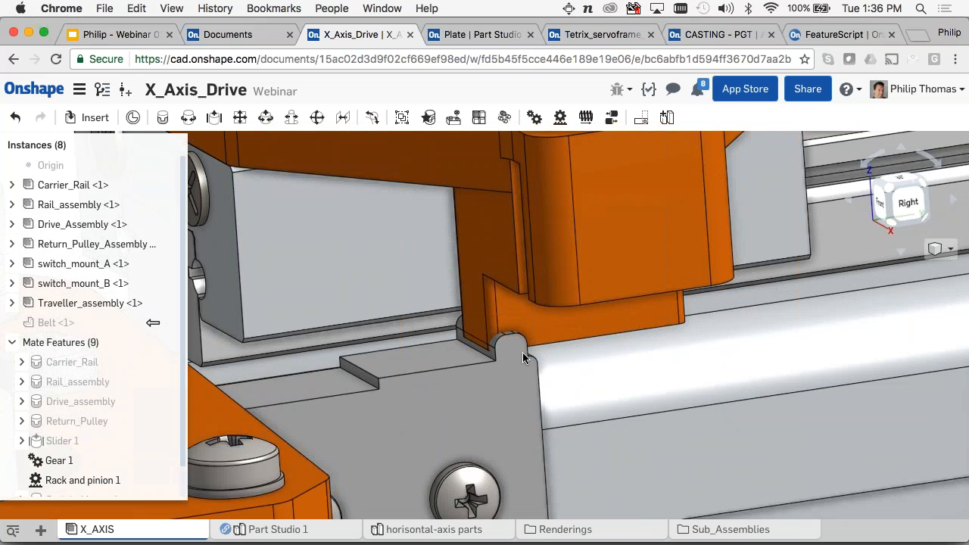
{"action": "scroll", "coordinate": [523, 357], "scroll_direction": "down", "scroll_amount": 3}
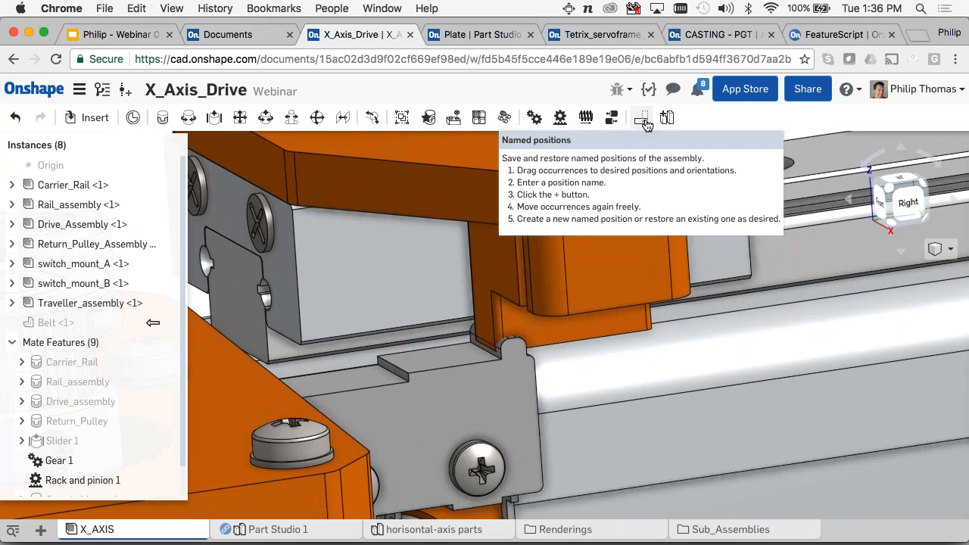
- Edit the middle_mount part in the context of the X_AXIS assembly
{"action": "right_click", "coordinate": [592, 267]}
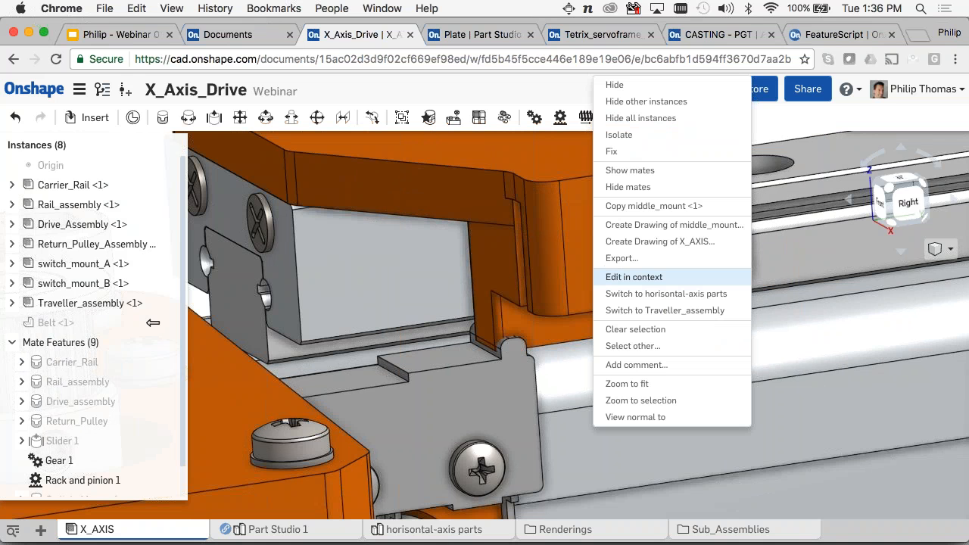
{"action": "left_click", "coordinate": [669, 279]}
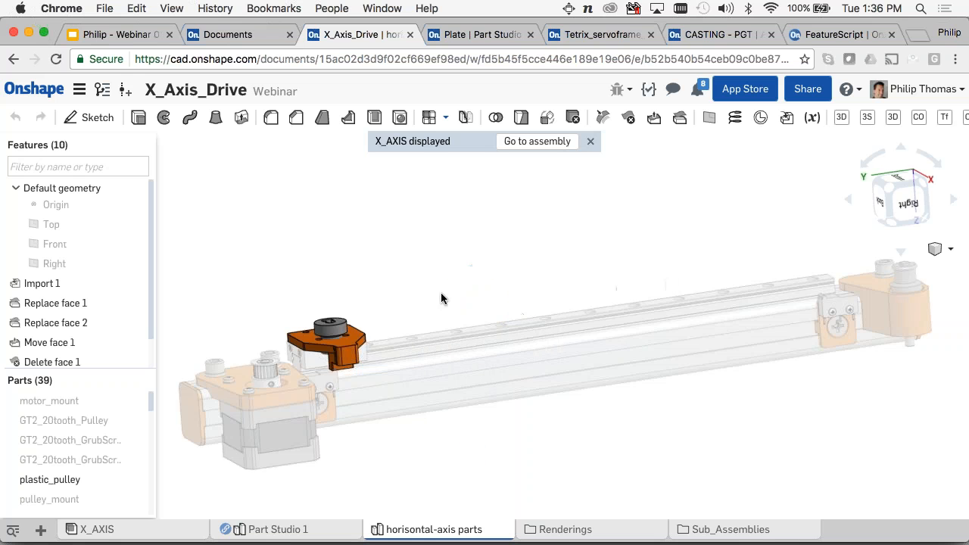
{"action": "middle_click_drag", "start_coordinate": [425, 298], "coordinate": [510, 272]}
{"action": "scroll", "coordinate": [418, 326], "scroll_direction": "up", "scroll_amount": 5}
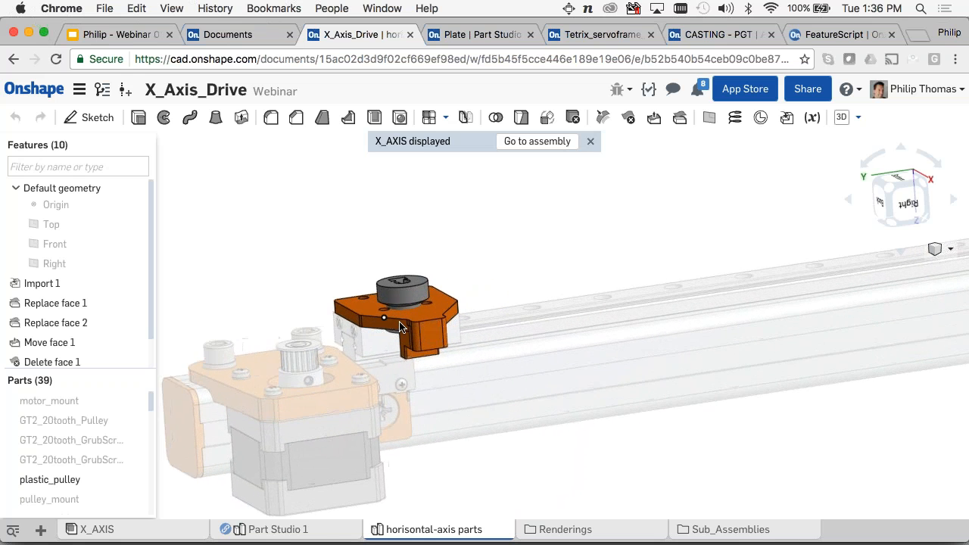
{"action": "scroll", "coordinate": [416, 329], "scroll_direction": "up", "scroll_amount": 4}
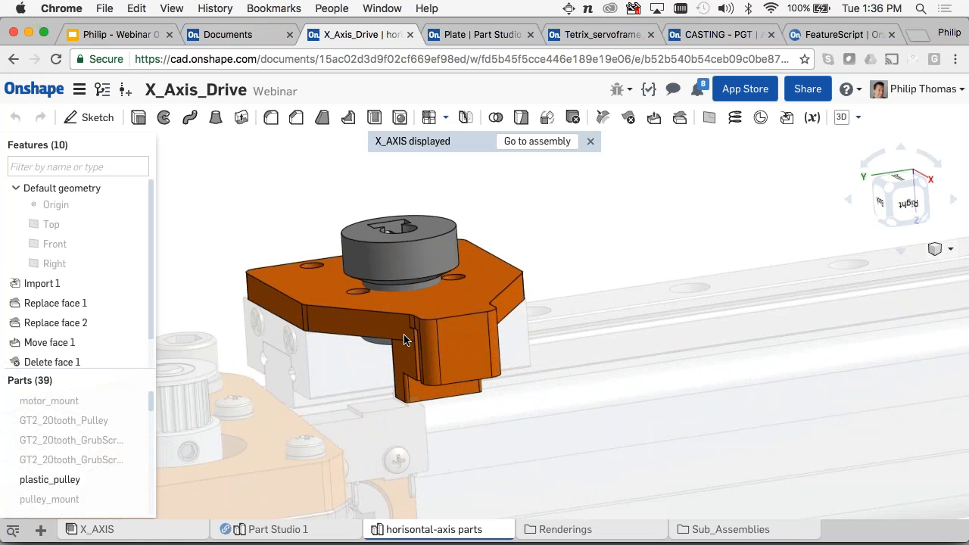
{"action": "scroll", "coordinate": [390, 333], "scroll_direction": "down", "scroll_amount": 5}
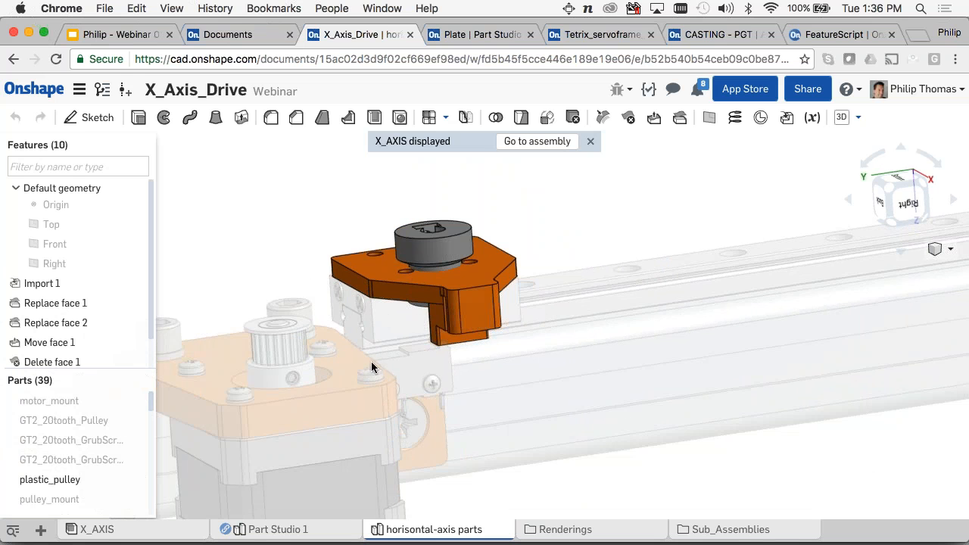
{"action": "scroll", "coordinate": [436, 345], "scroll_direction": "up", "scroll_amount": 5}
{"action": "scroll", "coordinate": [443, 345], "scroll_direction": "up", "scroll_amount": 3}
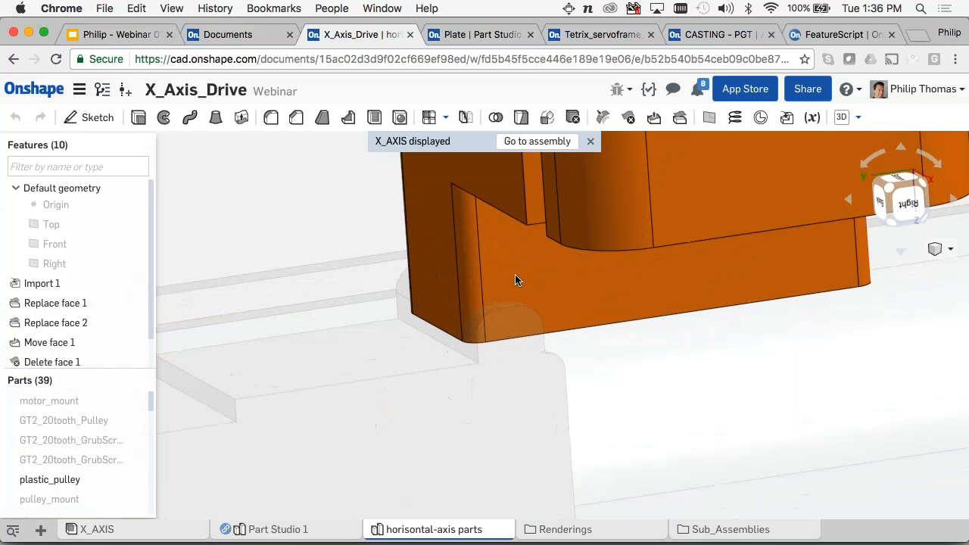
- Start a sketch on the mount's lower front face and project the switch's rounded outline and the mount's vertical corner edge into it
{"action": "left_click", "coordinate": [515, 274]}
{"action": "key", "text": "shift+s"}
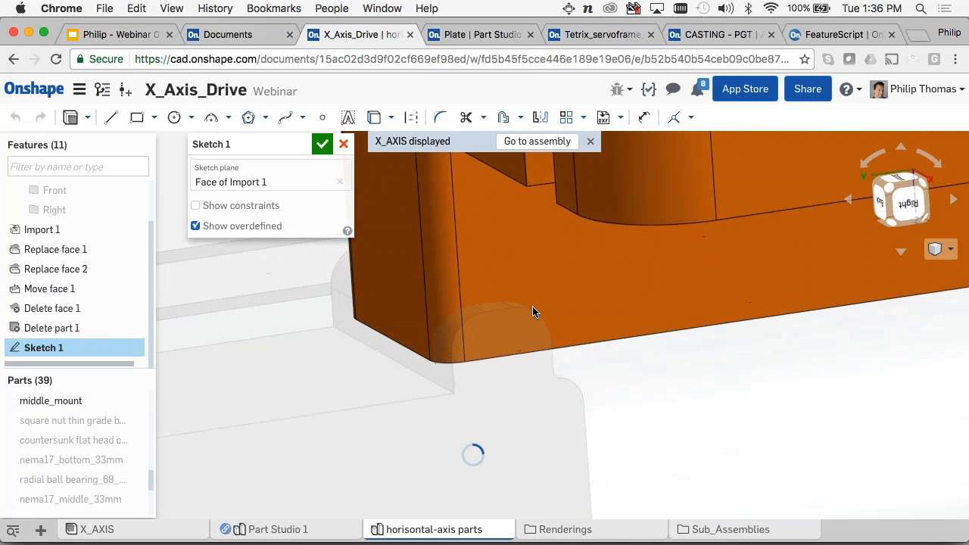
{"action": "left_click", "coordinate": [554, 365]}
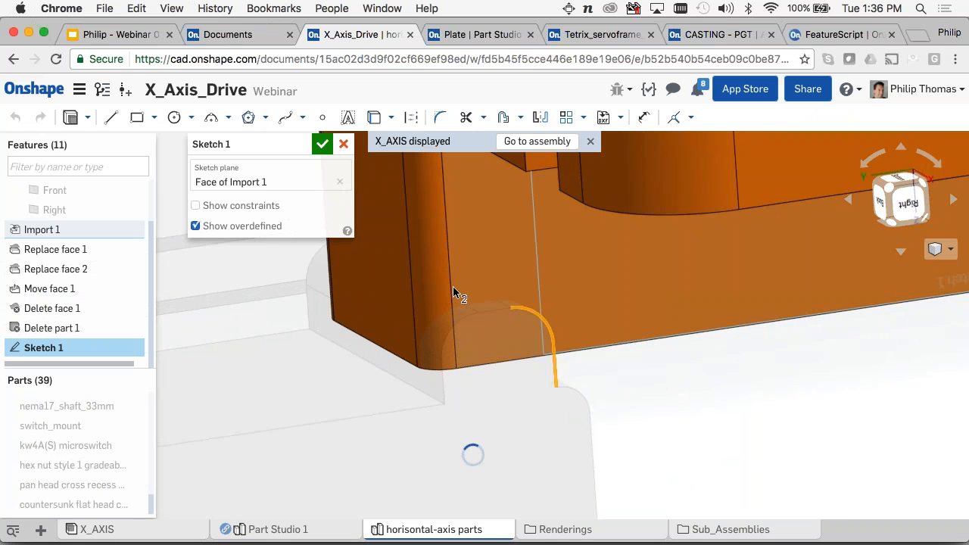
{"action": "left_click", "coordinate": [407, 190]}
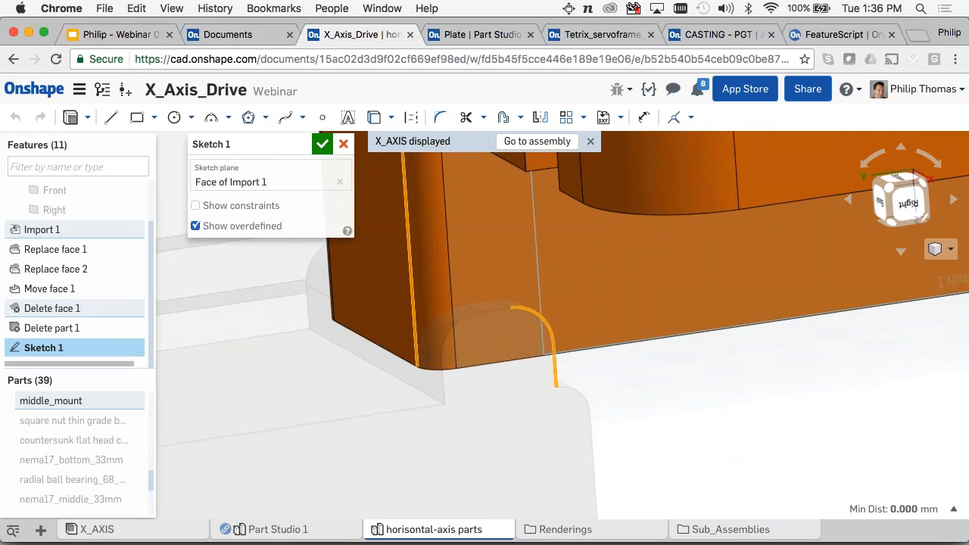
{"action": "key", "text": "u"}
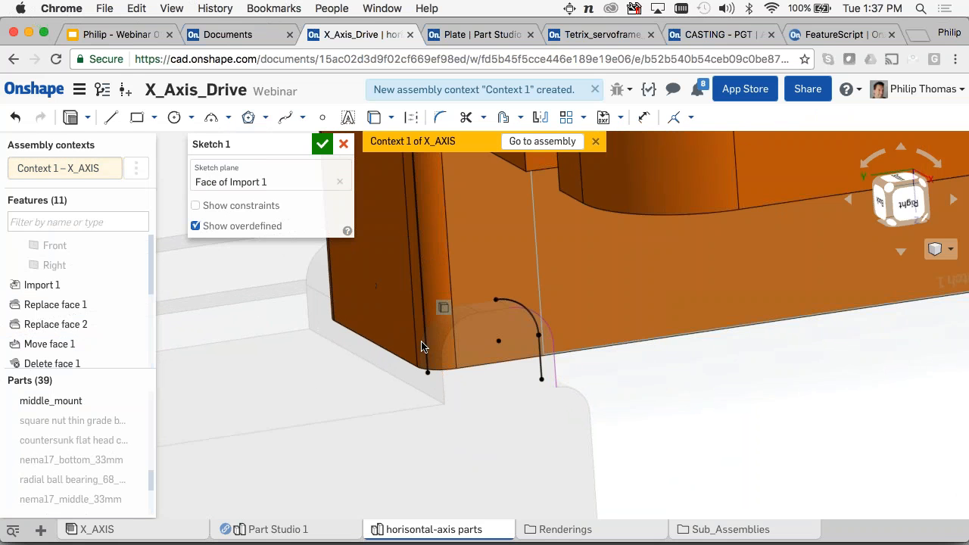
- Sketch a slanted line about 2 mm long from the projected vertical edge to the projected arc
{"action": "key", "text": "l"}
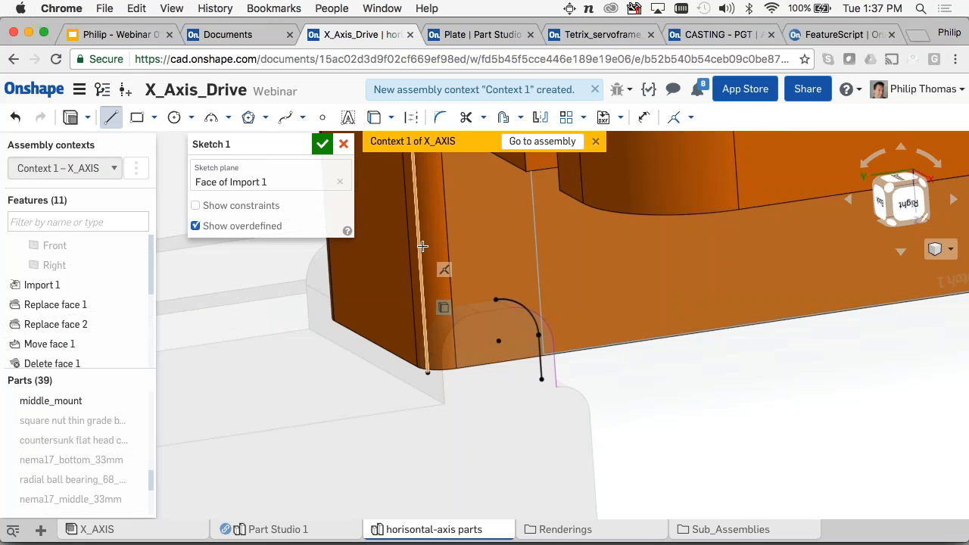
{"action": "left_click", "coordinate": [419, 246]}
{"action": "left_click", "coordinate": [517, 302]}
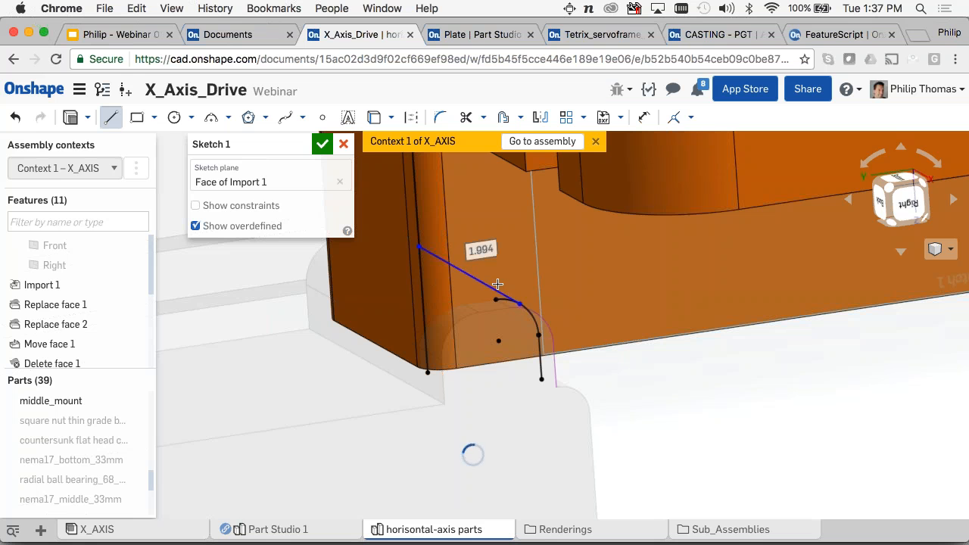
{"action": "key", "text": "Escape"}
{"action": "scroll", "coordinate": [511, 301], "scroll_direction": "up", "scroll_amount": 3}
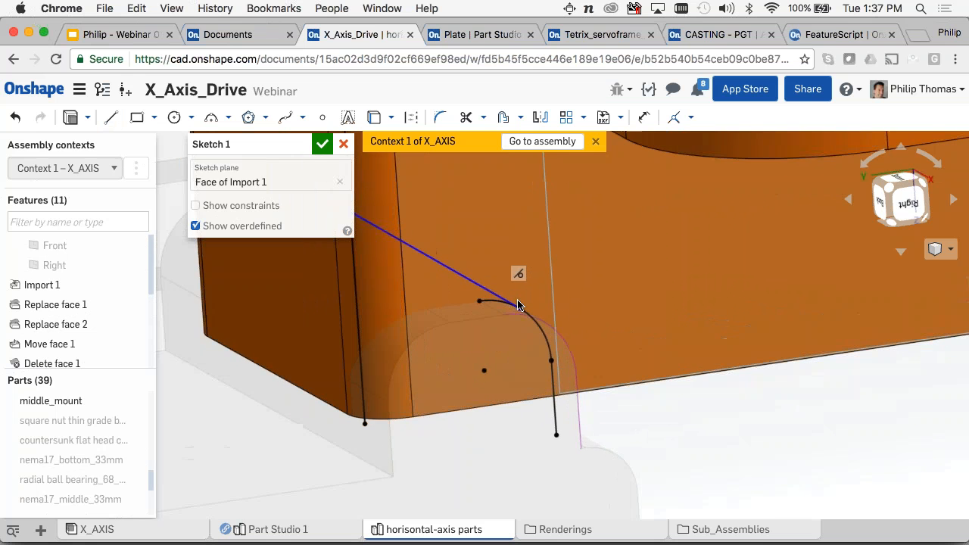
- Make the slanted line tangent to the projected arc
{"action": "left_click", "coordinate": [472, 284]}
{"action": "left_click", "coordinate": [497, 304]}
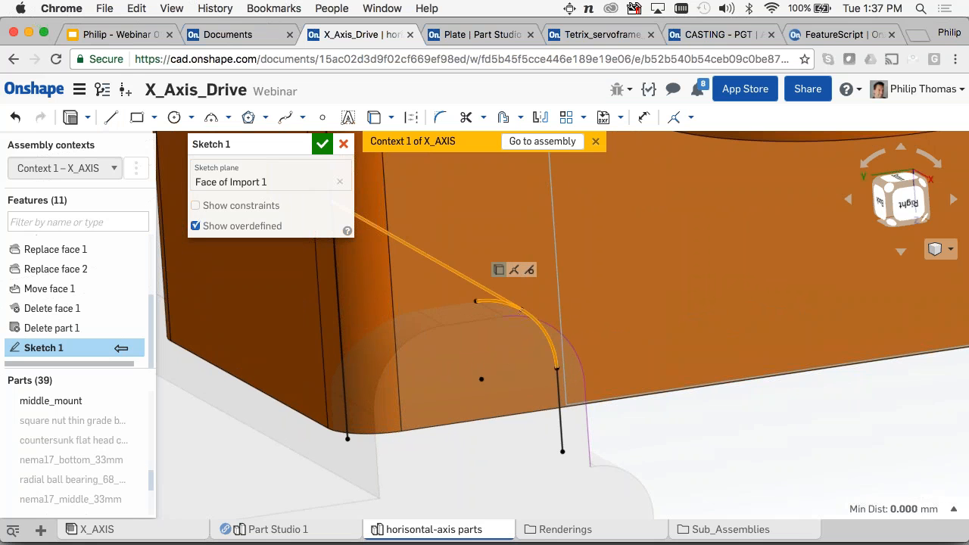
{"action": "key", "text": "Escape"}
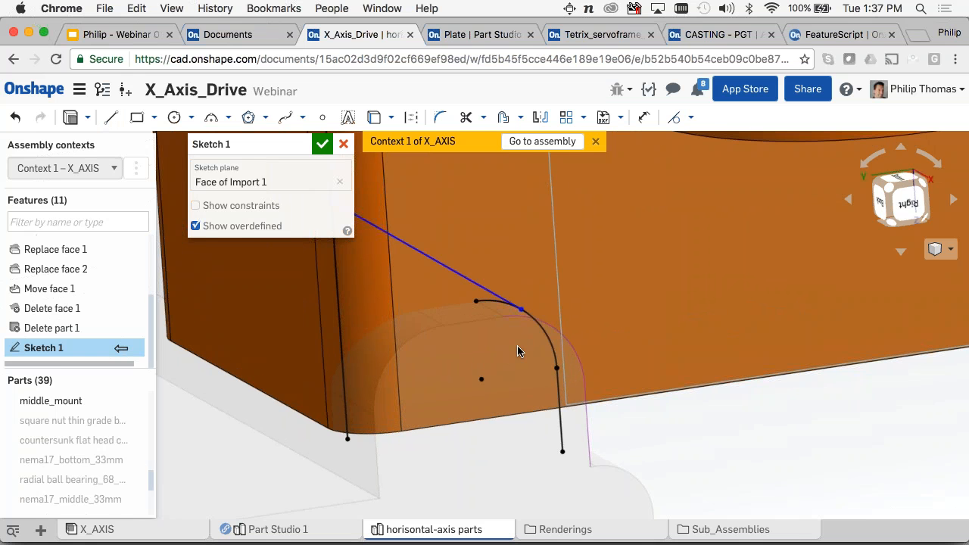
- Free the lower end of the projected vertical edge and join it with a base line about 1.9 mm long from the outline's lower endpoint
{"action": "scroll", "coordinate": [517, 345], "scroll_direction": "down", "scroll_amount": 5}
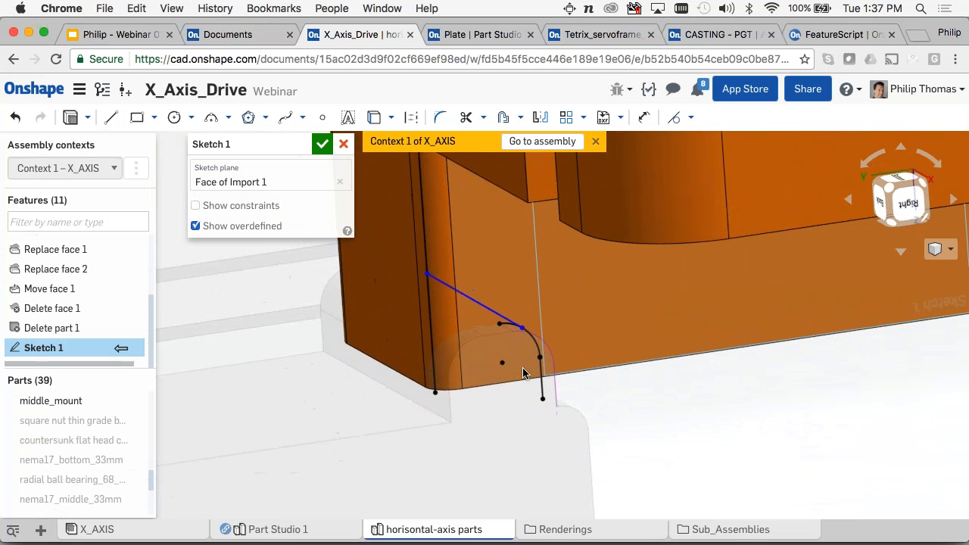
{"action": "scroll", "coordinate": [522, 372], "scroll_direction": "up", "scroll_amount": 3}
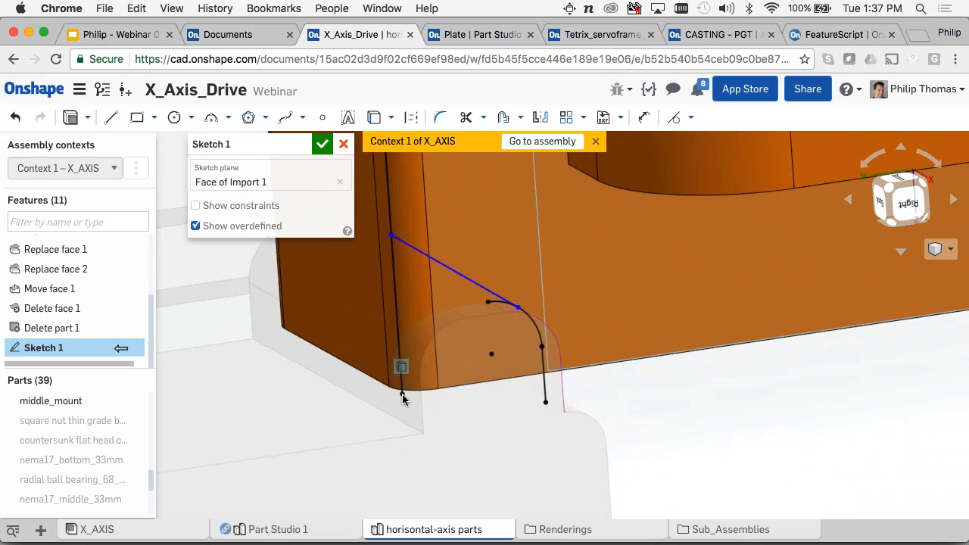
{"action": "key", "text": "Delete"}
{"action": "key", "text": "l"}
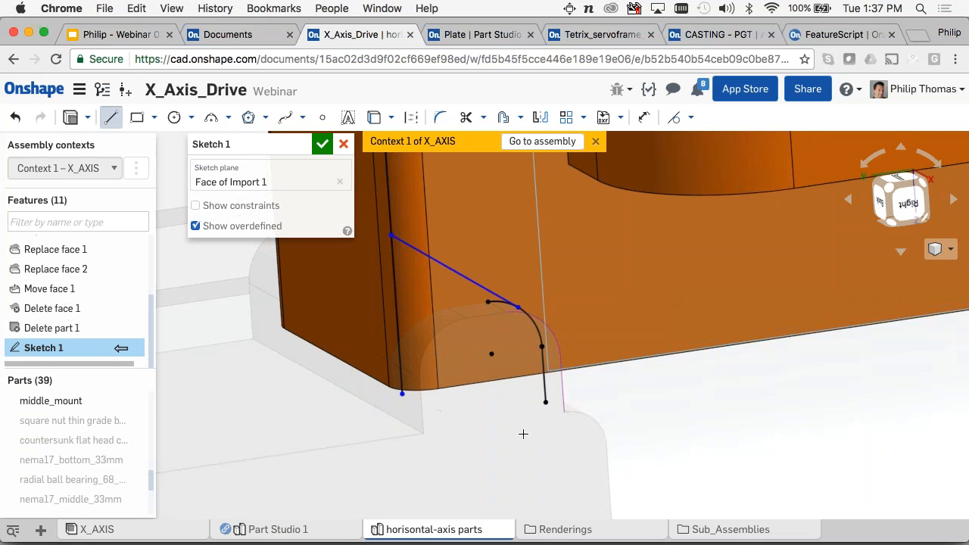
{"action": "left_click", "coordinate": [545, 402]}
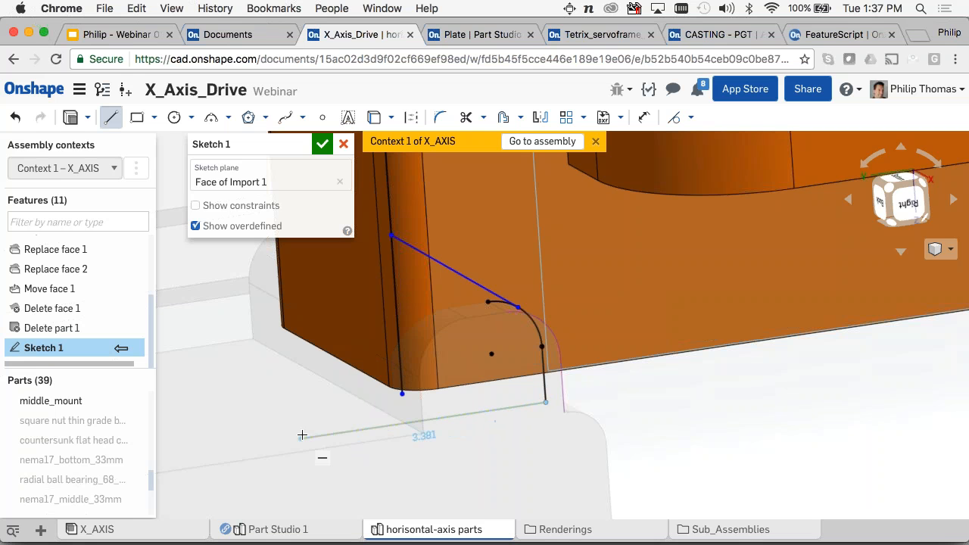
{"action": "type", "text": "1.8"}
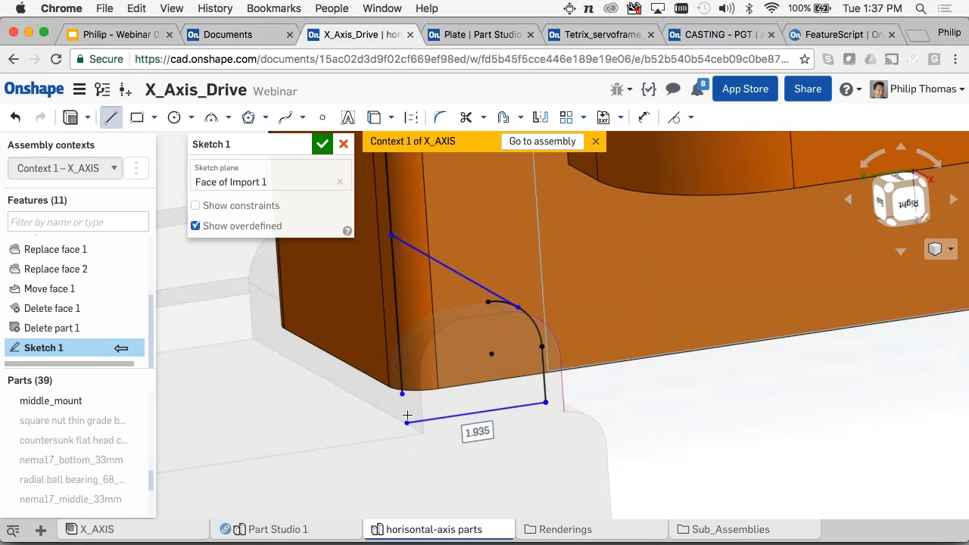
{"action": "key", "text": "Return"}
{"action": "key", "text": "Escape"}
{"action": "left_click", "coordinate": [406, 422]}
{"action": "key", "text": "i"}
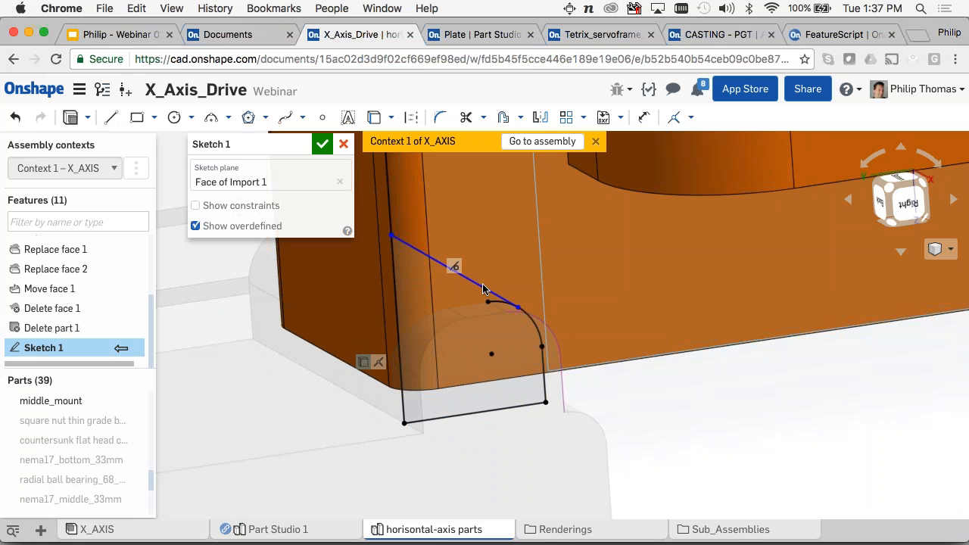
- Dimension the angle between the base line and the slanted line as 15 degrees
{"action": "key", "text": "d"}
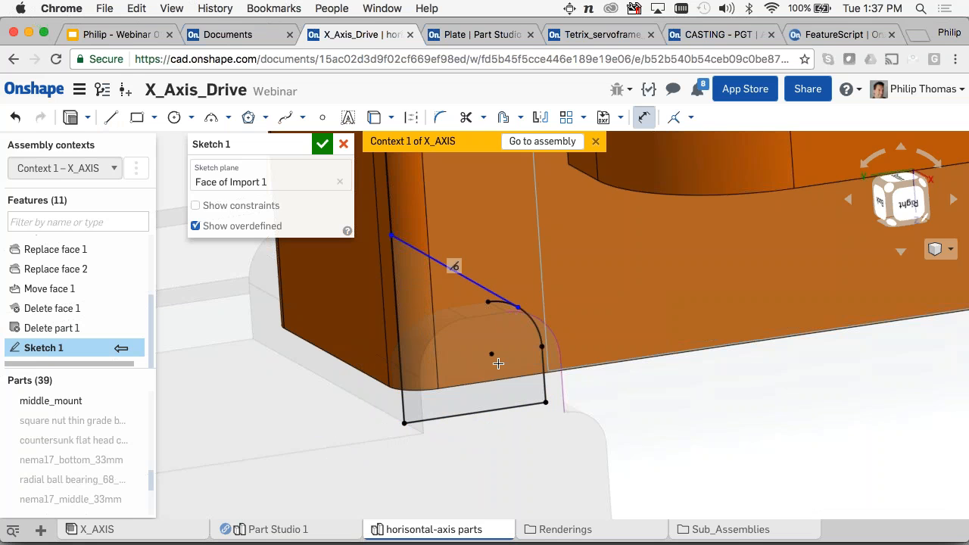
{"action": "left_click", "coordinate": [467, 414]}
{"action": "left_click", "coordinate": [452, 269]}
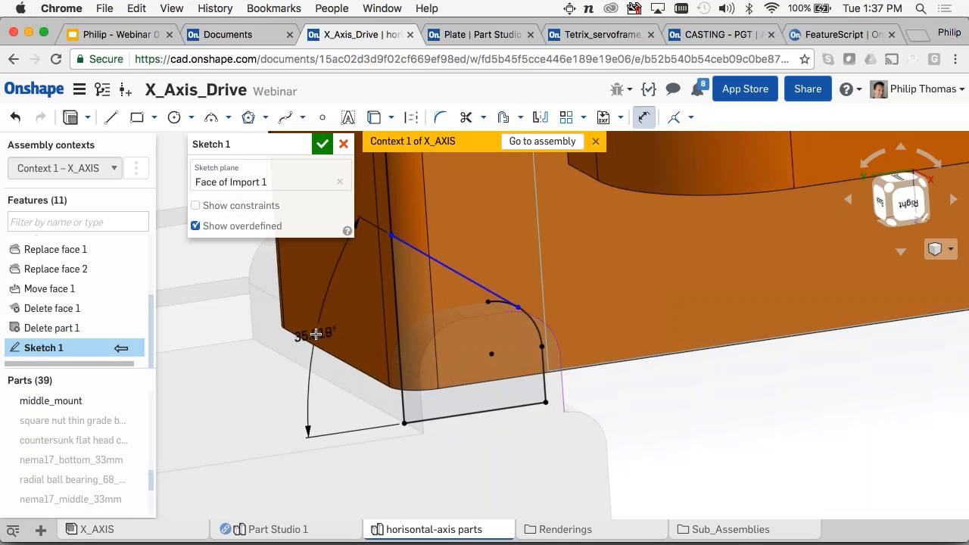
{"action": "left_click", "coordinate": [316, 334]}
{"action": "type", "text": "15"}
{"action": "key", "text": "Return"}
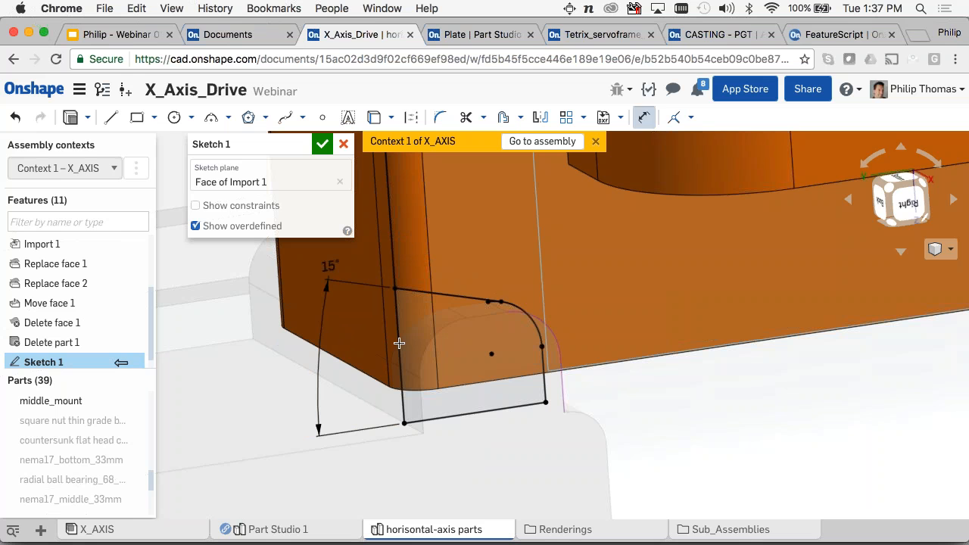
{"action": "key", "text": "Escape"}
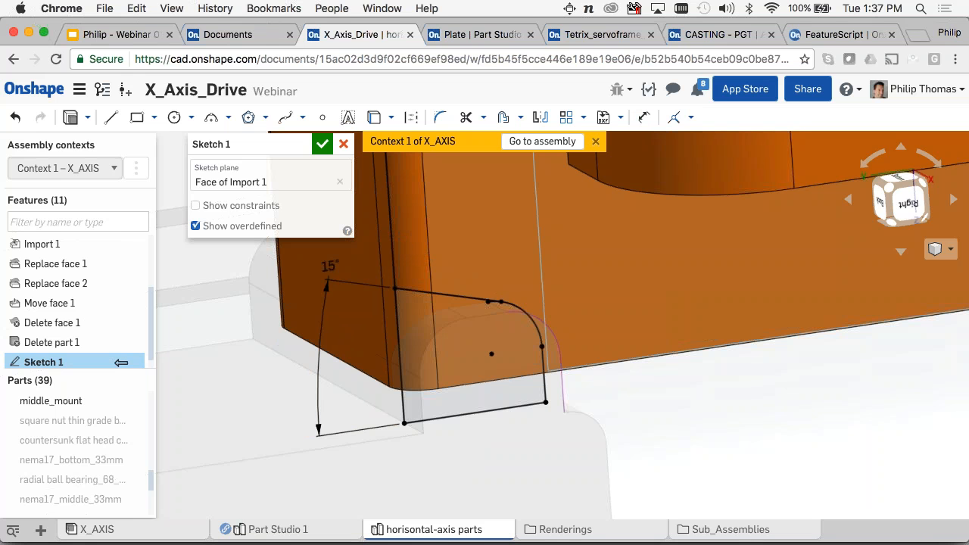
- Extrude the sketch as a Remove operation, changing the end type from Blind, to cut the switch clearance into the mount
{"action": "scroll", "coordinate": [393, 391], "scroll_direction": "up", "scroll_amount": 5}
{"action": "mouse_move", "coordinate": [393, 392]}
{"action": "right_mouse_down"}
{"action": "mouse_move", "coordinate": [394, 371]}
{"action": "mouse_move", "coordinate": [381, 368]}
{"action": "mouse_move", "coordinate": [412, 377]}
{"action": "right_mouse_up"}
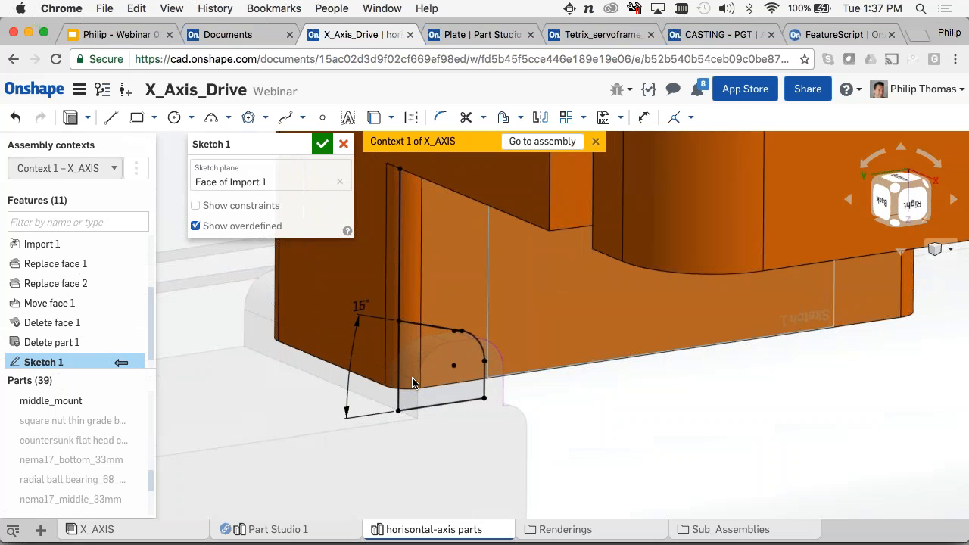
{"action": "key", "text": "shift+e"}
{"action": "left_click", "coordinate": [278, 185]}
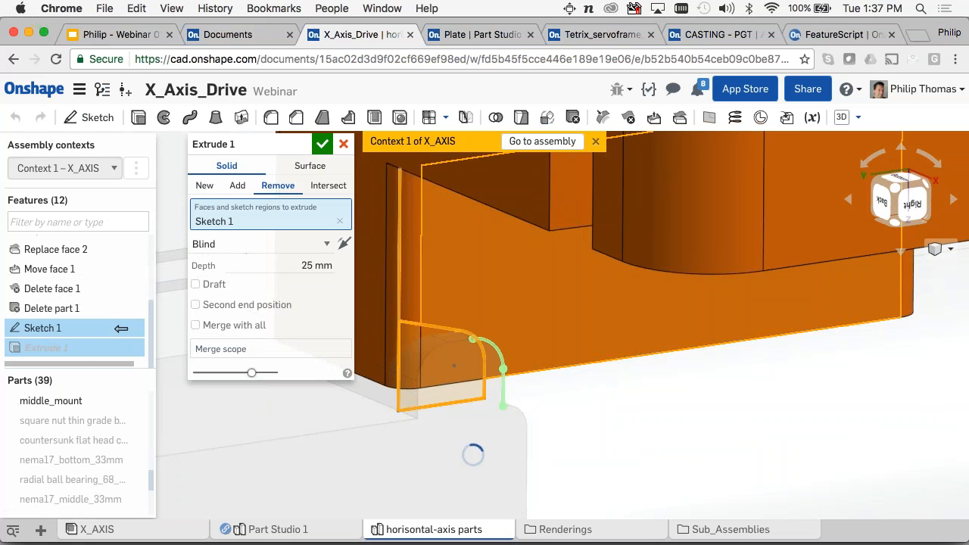
{"action": "left_click", "coordinate": [243, 244]}
{"action": "left_click", "coordinate": [238, 325]}
{"action": "left_click", "coordinate": [323, 144]}
{"action": "mouse_move", "coordinate": [506, 345]}
{"action": "right_mouse_down"}
{"action": "mouse_move", "coordinate": [480, 346]}
{"action": "mouse_move", "coordinate": [499, 351]}
{"action": "right_mouse_up"}
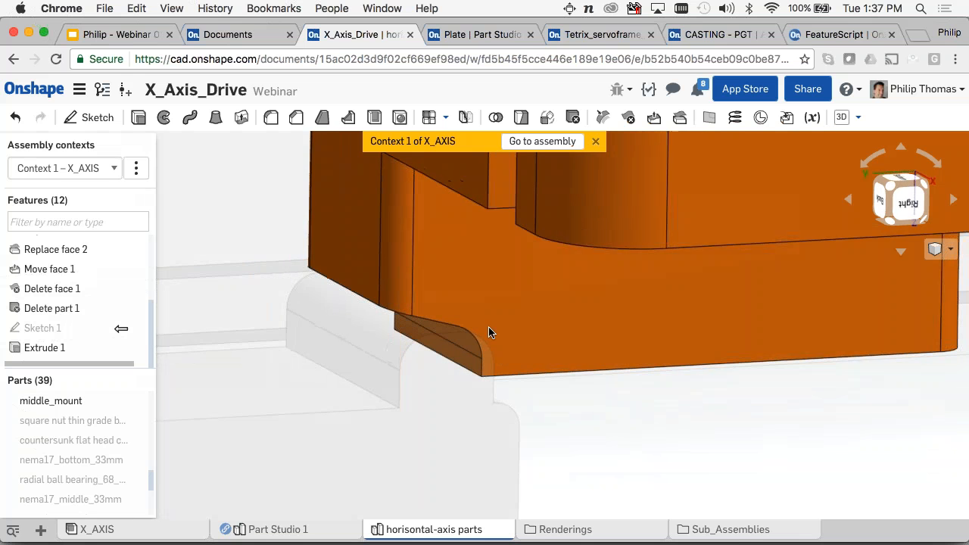
- Rename the active assembly context as Left Hand End
{"action": "left_click", "coordinate": [137, 168]}
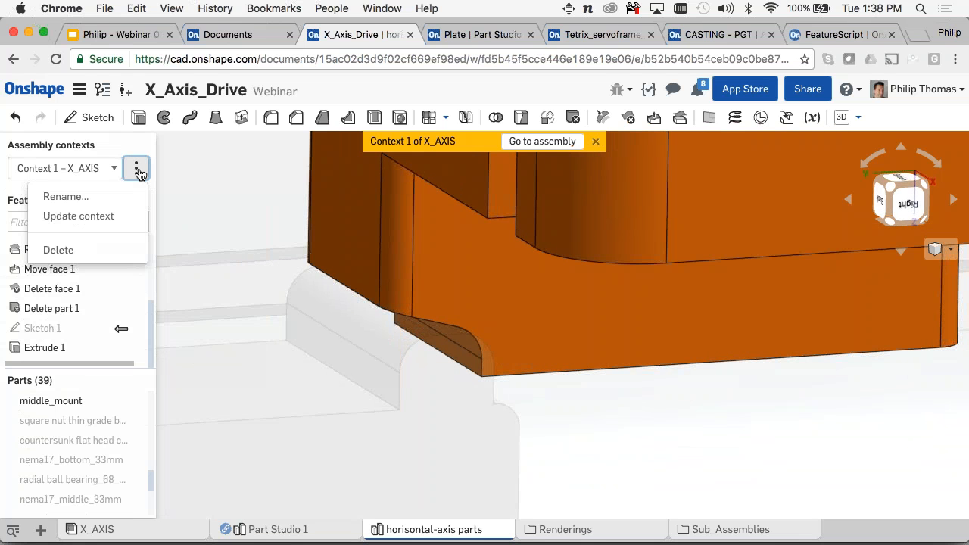
{"action": "left_click", "coordinate": [65, 196]}
{"action": "type", "text": "Left"}
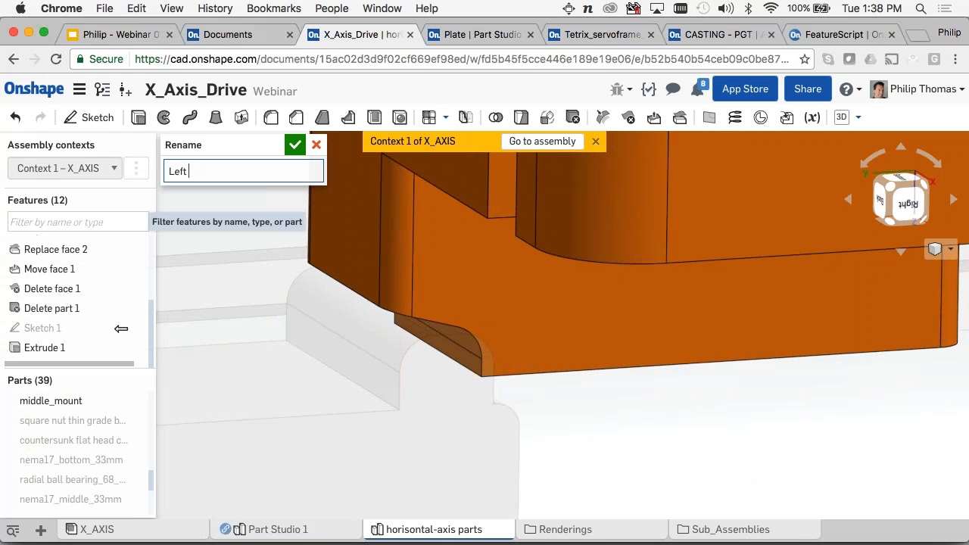
{"action": "type", "text": " Hand End"}
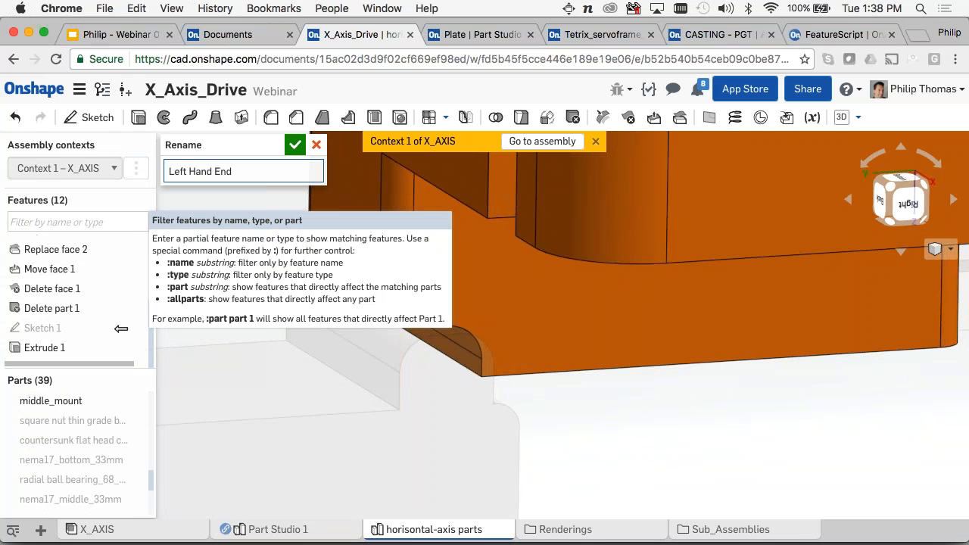
{"action": "key", "text": "Return"}
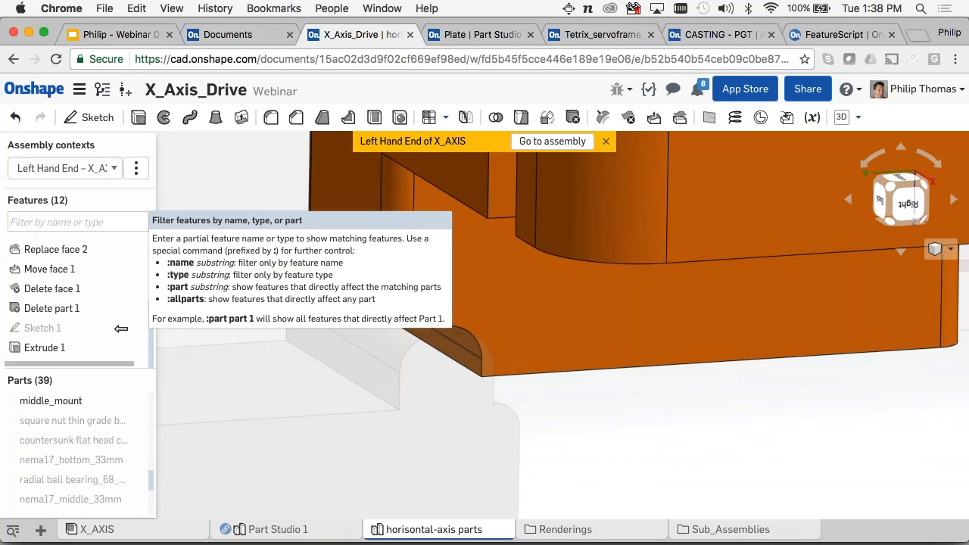
- Return to the X_AXIS assembly and slide the traveller a short way along the rail
{"action": "left_click", "coordinate": [530, 143]}
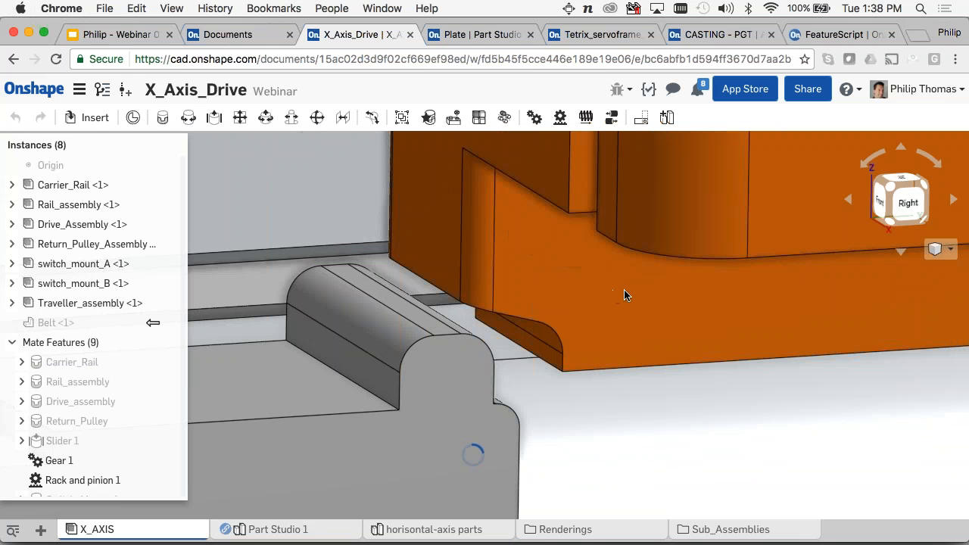
{"action": "left_click_drag", "start_coordinate": [625, 295], "coordinate": [539, 274]}
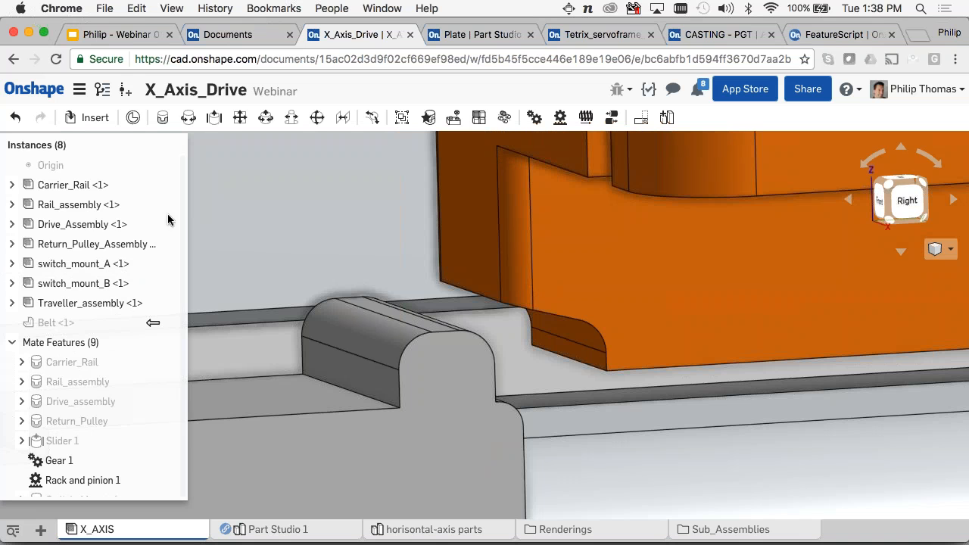
- Update the Left Hand End context of middle_mount in Traveller_assembly to the traveller's shifted position
{"action": "left_click", "coordinate": [562, 252]}
{"action": "left_click", "coordinate": [12, 303]}
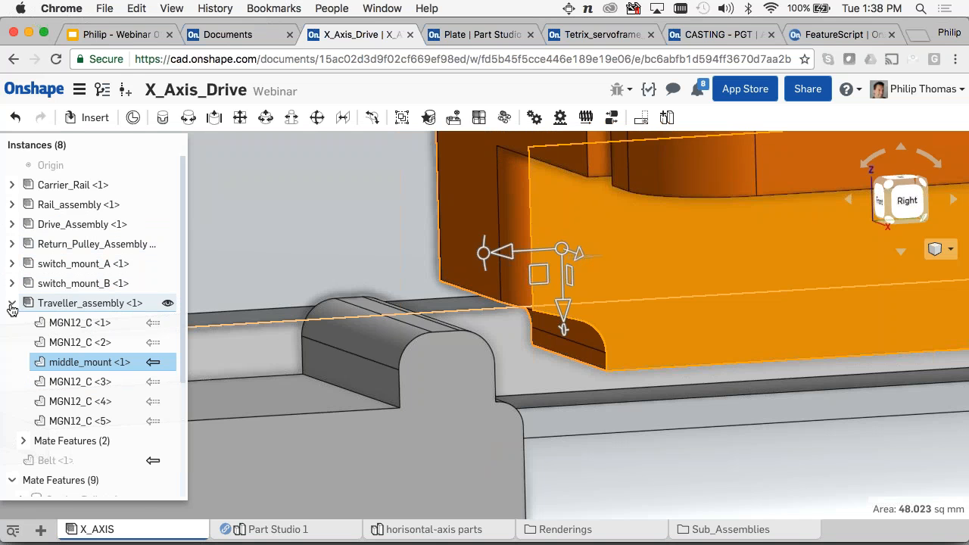
{"action": "right_click", "coordinate": [88, 364]}
{"action": "mouse_move", "coordinate": [197, 210]}
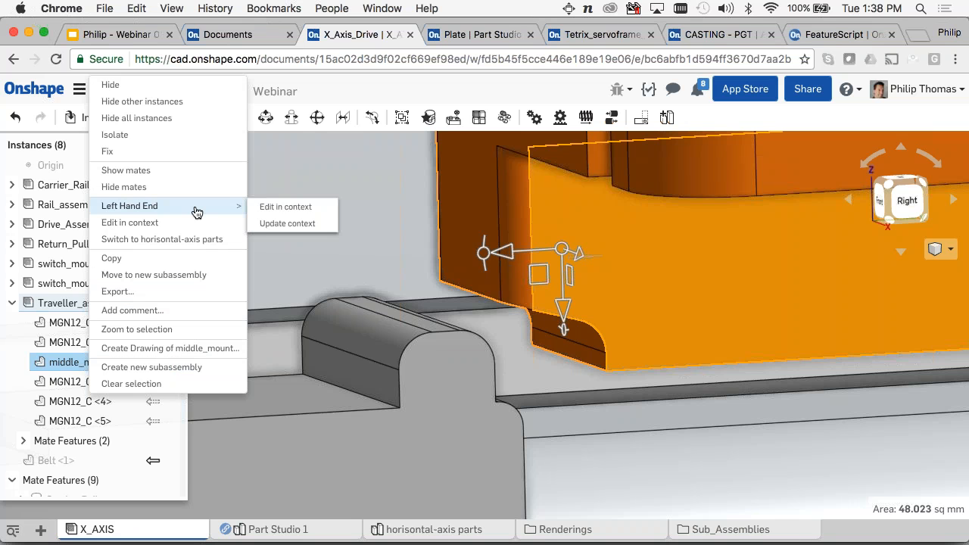
{"action": "left_click", "coordinate": [287, 224]}
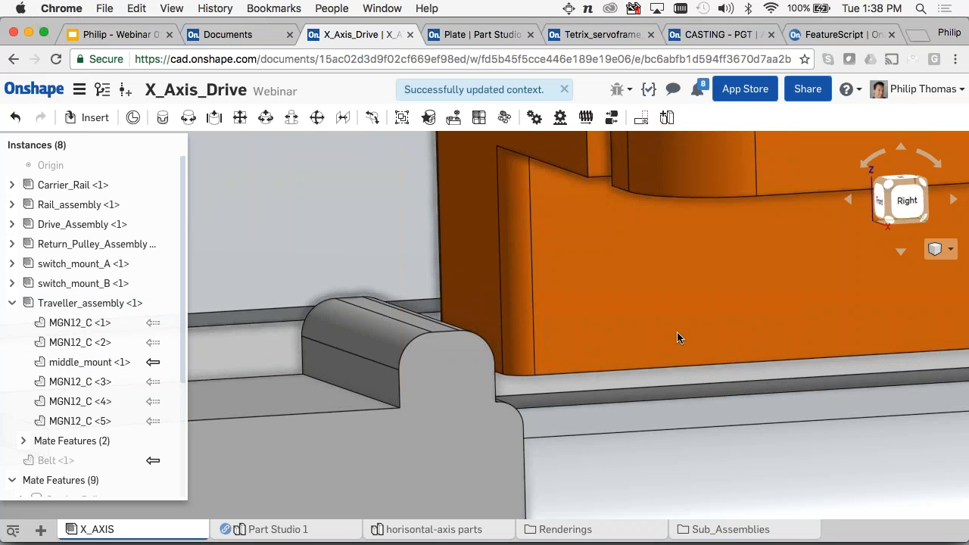
- Slide the traveller back over the limit switch and update middle_mount's Left Hand End context to that position
{"action": "left_click_drag", "start_coordinate": [669, 258], "coordinate": [571, 265]}
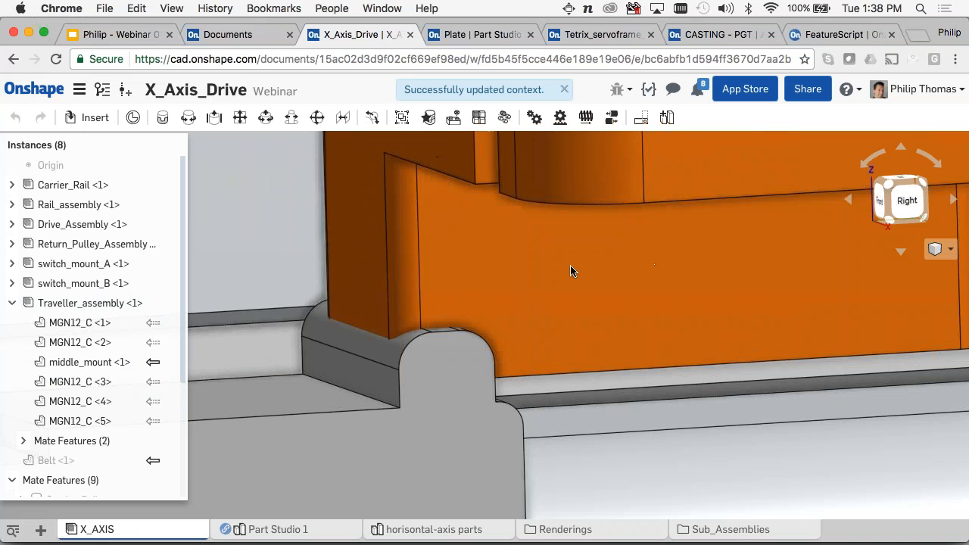
{"action": "right_click", "coordinate": [106, 364]}
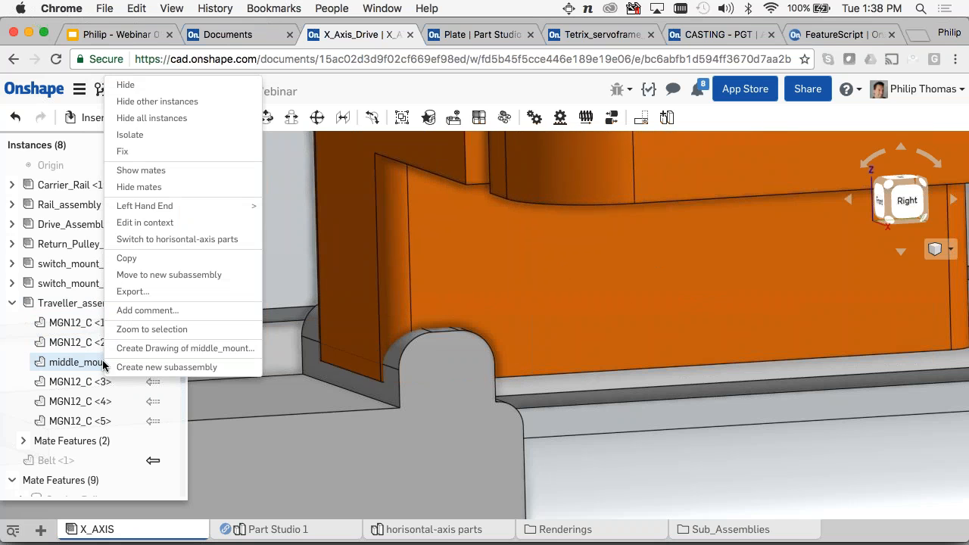
{"action": "left_click", "coordinate": [276, 221]}
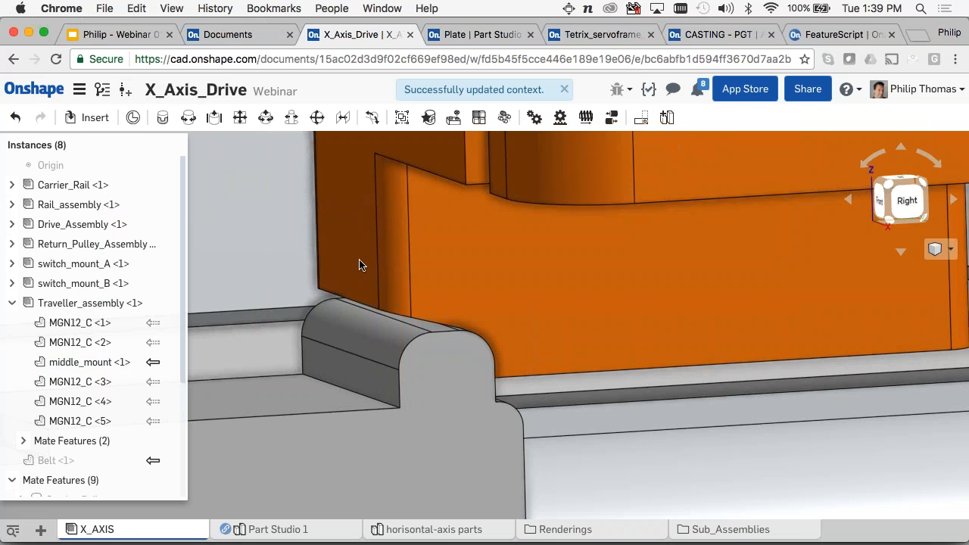
- Slide the traveller along the whole rail to the return-pulley end, beside the second limit switch
{"action": "scroll", "coordinate": [359, 265], "scroll_direction": "down", "scroll_amount": 8}
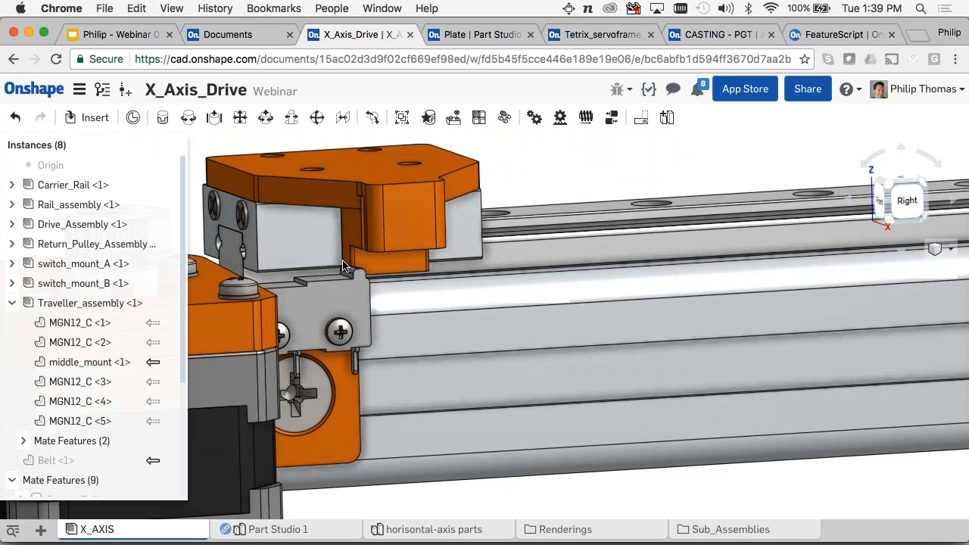
{"action": "right_click_drag", "start_coordinate": [391, 250], "coordinate": [381, 262]}
{"action": "scroll", "coordinate": [424, 250], "scroll_direction": "down", "scroll_amount": 5}
{"action": "right_click_drag", "start_coordinate": [446, 253], "coordinate": [430, 311]}
{"action": "scroll", "coordinate": [429, 309], "scroll_direction": "down", "scroll_amount": 1}
{"action": "left_click_drag", "start_coordinate": [401, 218], "coordinate": [924, 341]}
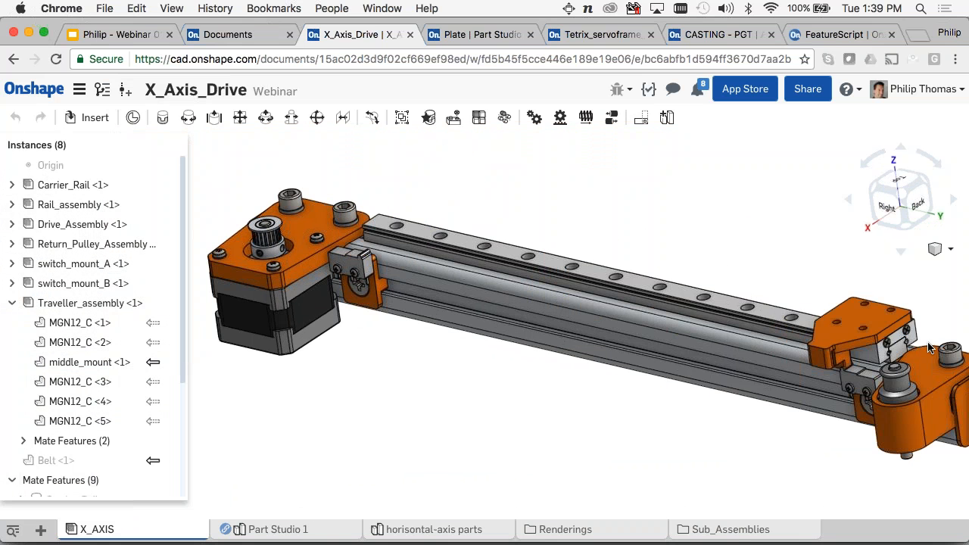
- Start editing middle_mount in a new context of the X_AXIS assembly where it overlaps the second limit switch's bump
{"action": "right_click_drag", "start_coordinate": [700, 439], "coordinate": [750, 401]}
{"action": "middle_click_drag", "start_coordinate": [749, 307], "coordinate": [604, 275]}
{"action": "scroll", "coordinate": [590, 279], "scroll_direction": "up", "scroll_amount": 2}
{"action": "scroll", "coordinate": [597, 280], "scroll_direction": "up", "scroll_amount": 5}
{"action": "right_click_drag", "start_coordinate": [607, 279], "coordinate": [620, 282]}
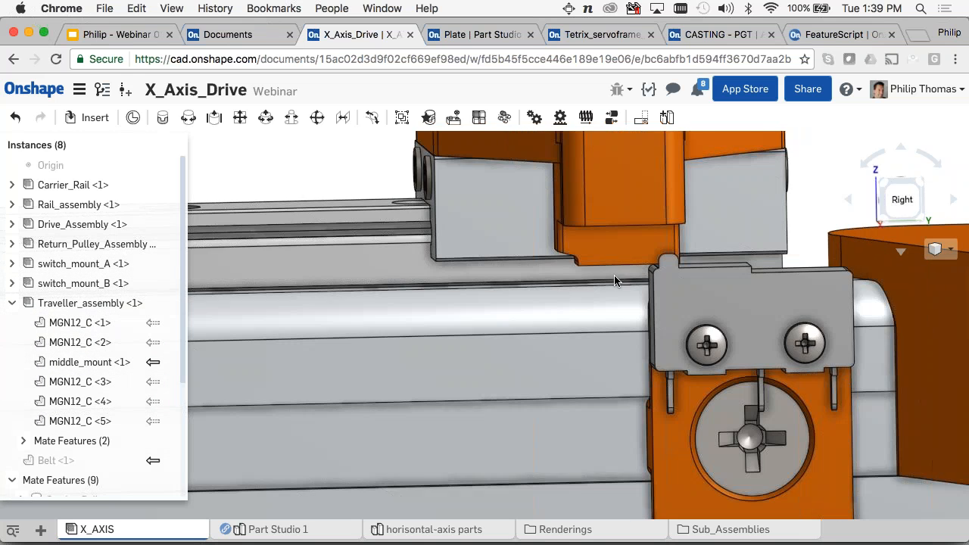
{"action": "scroll", "coordinate": [620, 282], "scroll_direction": "up", "scroll_amount": 3}
{"action": "middle_click_drag", "start_coordinate": [688, 281], "coordinate": [582, 271]}
{"action": "scroll", "coordinate": [582, 271], "scroll_direction": "up", "scroll_amount": 2}
{"action": "right_click_drag", "start_coordinate": [582, 271], "coordinate": [570, 286]}
{"action": "middle_click_drag", "start_coordinate": [570, 282], "coordinate": [566, 303]}
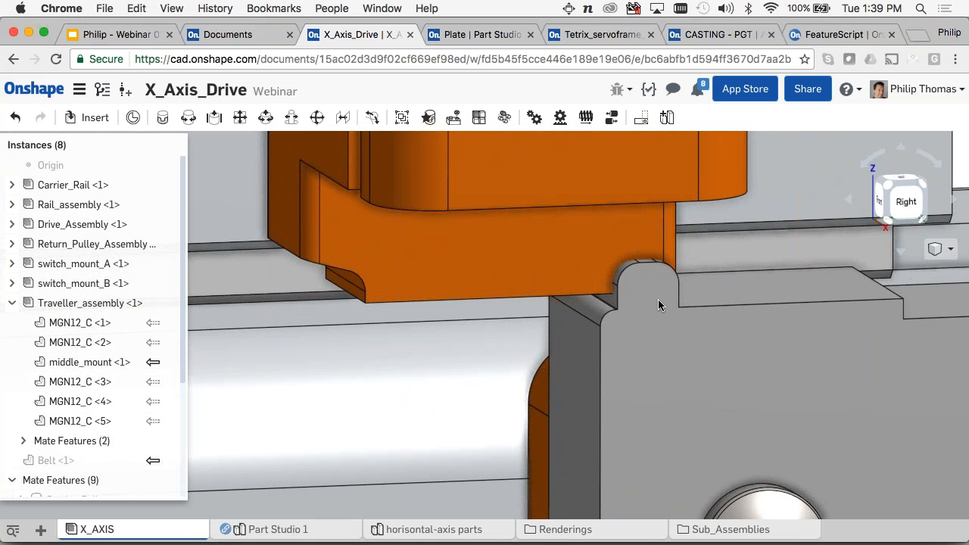
{"action": "right_click", "coordinate": [532, 236]}
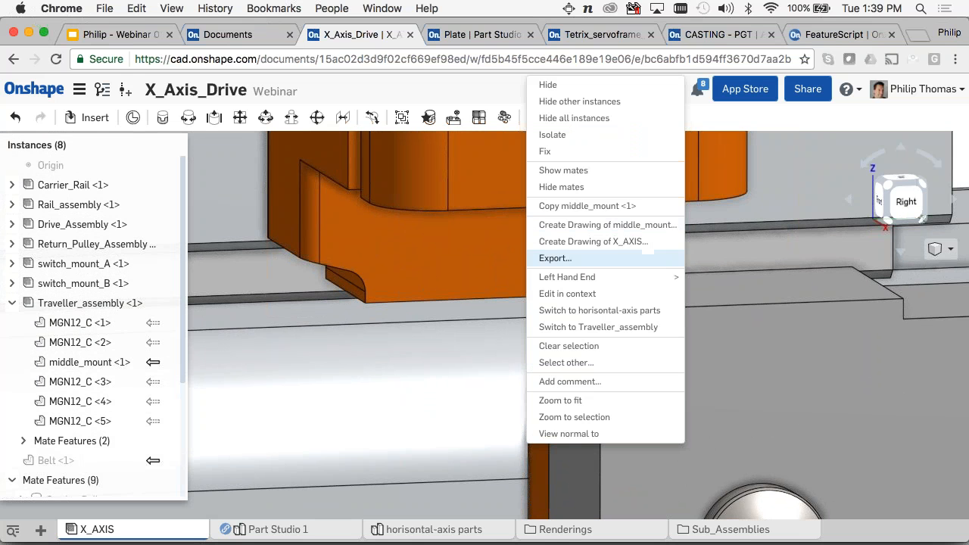
{"action": "mouse_move", "coordinate": [568, 277]}
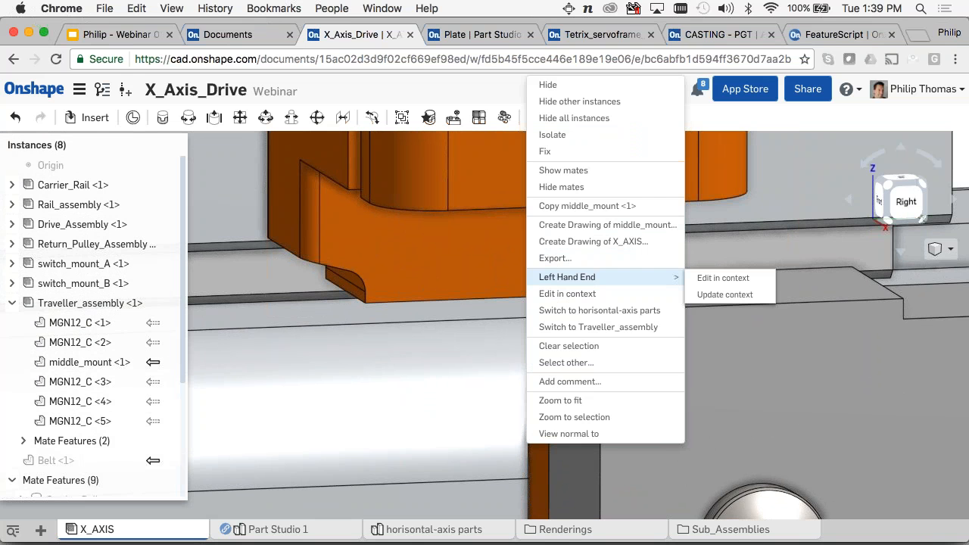
{"action": "left_click", "coordinate": [621, 293]}
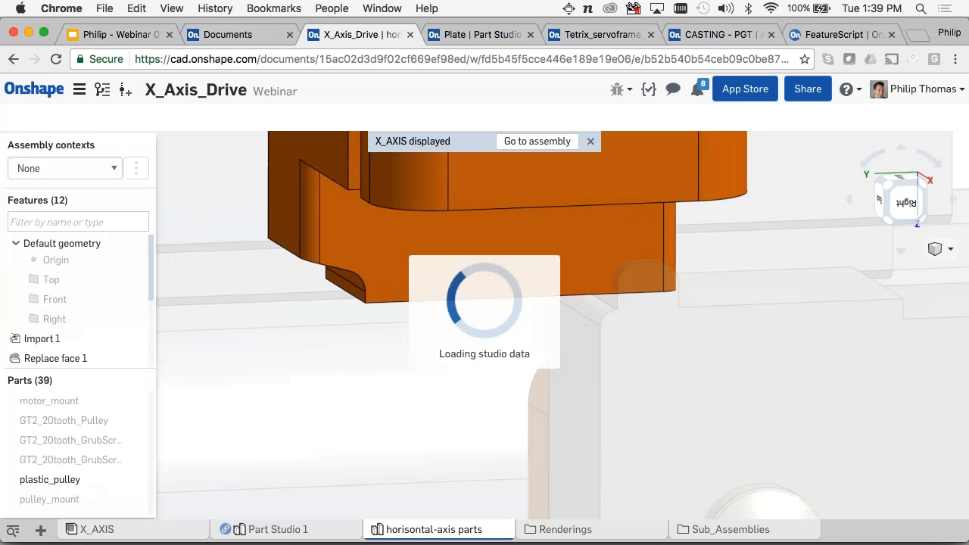
- Sketch on the mount's lower face and project the switch bump's side edge and arc plus the mount's nearby vertical edge
{"action": "scroll", "coordinate": [704, 306], "scroll_direction": "down", "scroll_amount": 10}
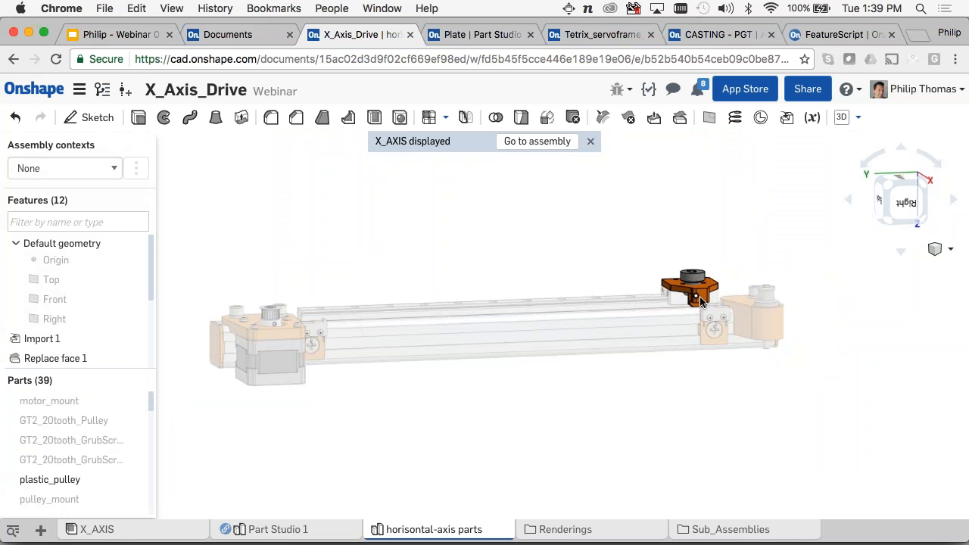
{"action": "scroll", "coordinate": [713, 305], "scroll_direction": "up", "scroll_amount": 10}
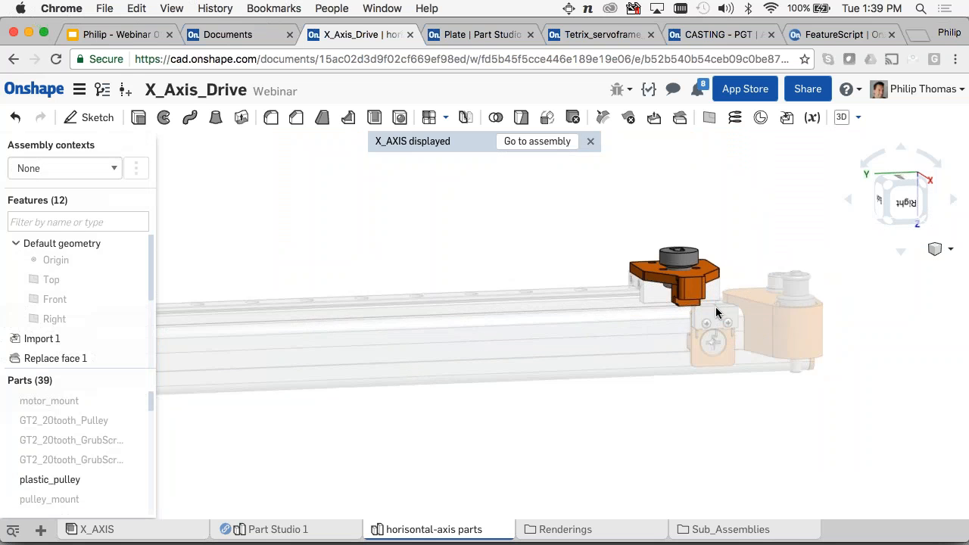
{"action": "scroll", "coordinate": [708, 303], "scroll_direction": "up", "scroll_amount": 5}
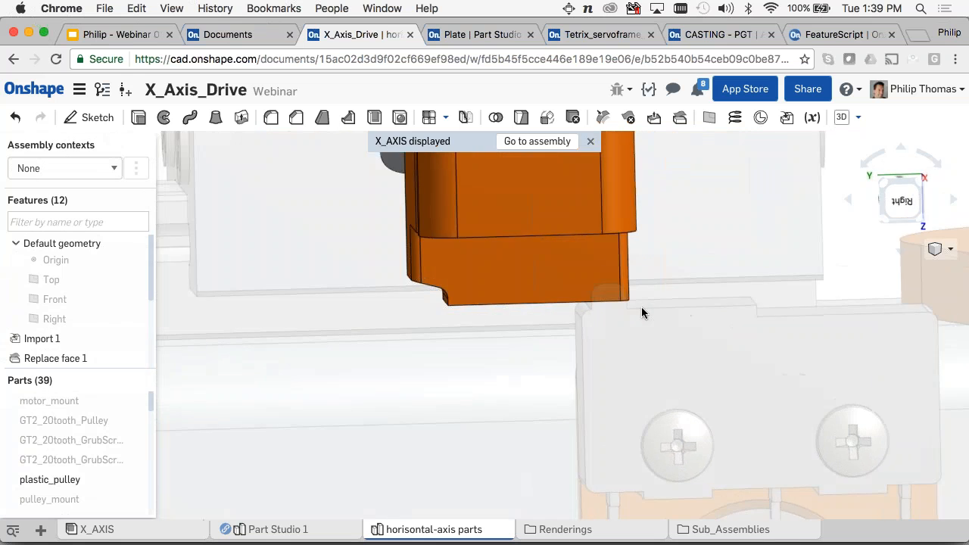
{"action": "right_click_drag", "start_coordinate": [638, 301], "coordinate": [645, 300]}
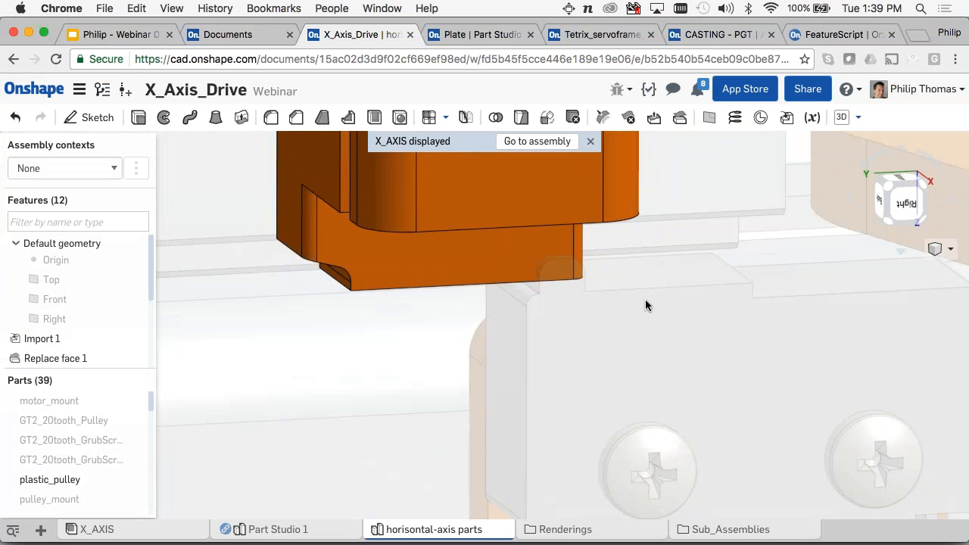
{"action": "left_click", "coordinate": [501, 254]}
{"action": "key", "text": "shift+s"}
{"action": "scroll", "coordinate": [540, 266], "scroll_direction": "up", "scroll_amount": 2}
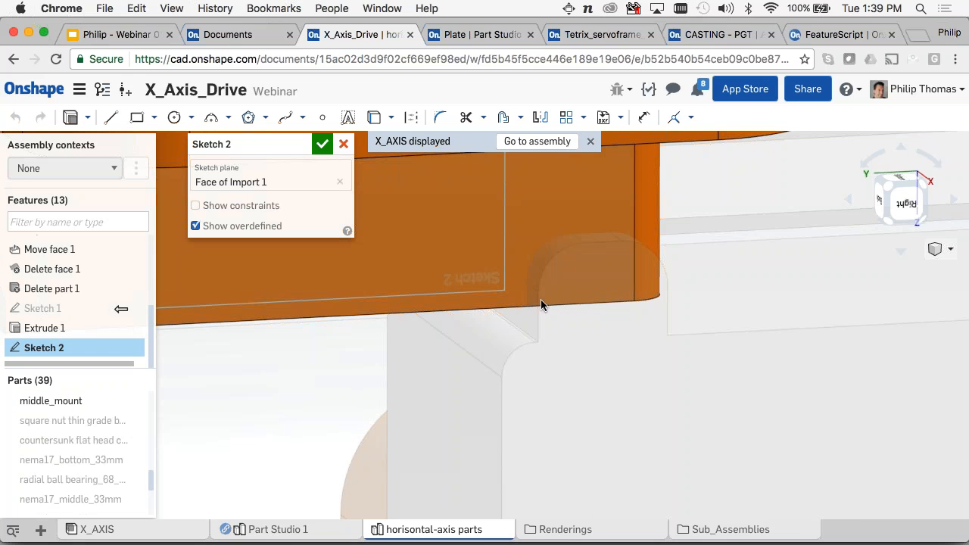
{"action": "left_click", "coordinate": [539, 299]}
{"action": "left_click", "coordinate": [552, 259]}
{"action": "mouse_move", "coordinate": [577, 256]}
{"action": "right_mouse_down"}
{"action": "mouse_move", "coordinate": [553, 265]}
{"action": "mouse_move", "coordinate": [593, 255]}
{"action": "right_mouse_up"}
{"action": "left_click", "coordinate": [666, 198]}
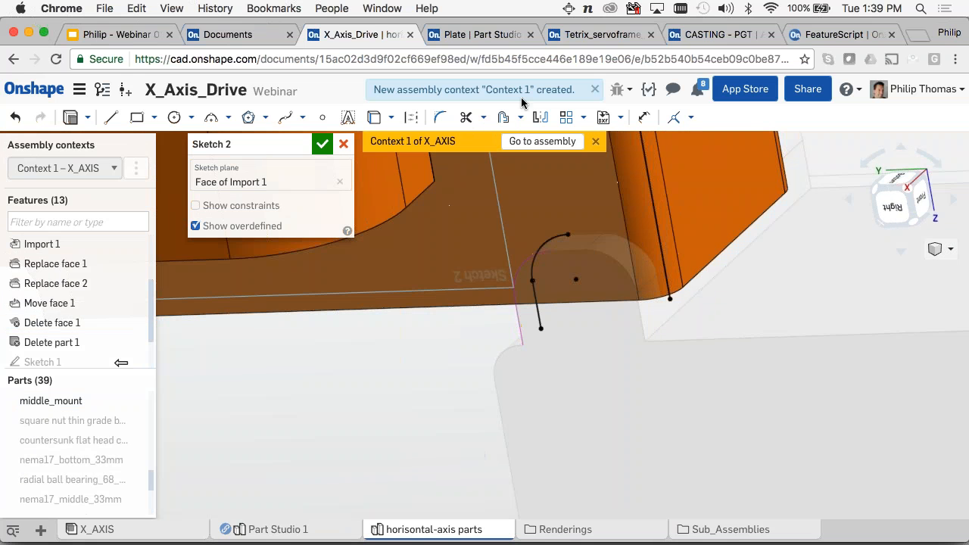
- Draw a slanted line from the projected vertical mount edge to the projected arc and make it tangent to the arc
{"action": "right_click_drag", "start_coordinate": [488, 267], "coordinate": [545, 271]}
{"action": "key", "text": "l"}
{"action": "left_click", "coordinate": [631, 183]}
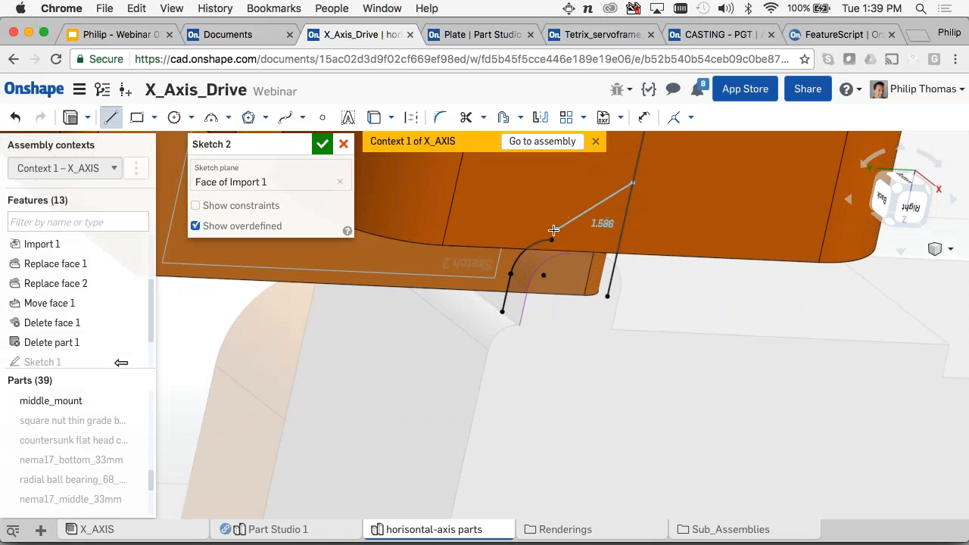
{"action": "left_click", "coordinate": [544, 240]}
{"action": "key", "text": "Escape"}
{"action": "right_click_drag", "start_coordinate": [542, 238], "coordinate": [558, 229]}
{"action": "left_click", "coordinate": [507, 265]}
{"action": "key", "text": "t"}
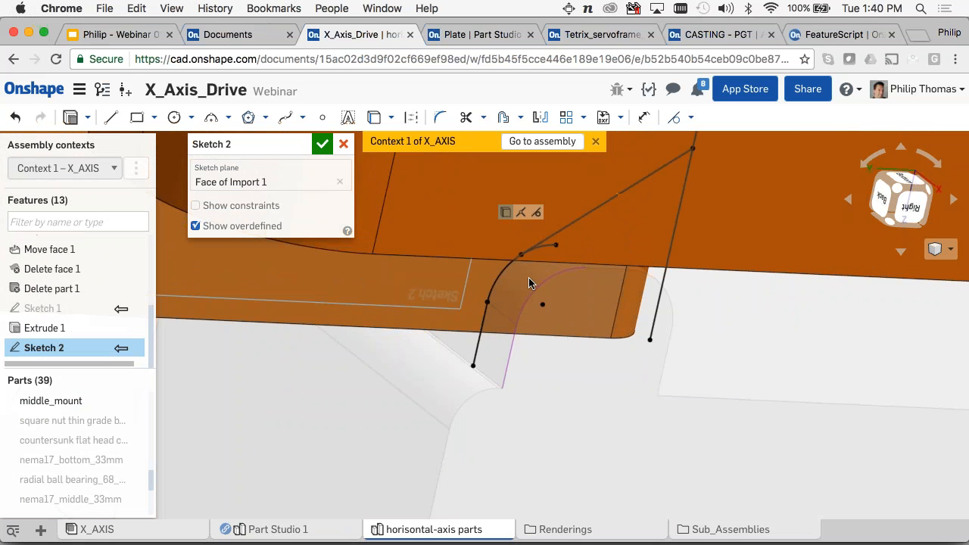
- Draw a base line from the lower endpoint of the projected switch edge towards the projected mount edge
{"action": "right_click_drag", "start_coordinate": [528, 300], "coordinate": [524, 280]}
{"action": "key", "text": "l"}
{"action": "left_click_drag", "start_coordinate": [471, 366], "coordinate": [625, 377]}
{"action": "key", "text": "Escape"}
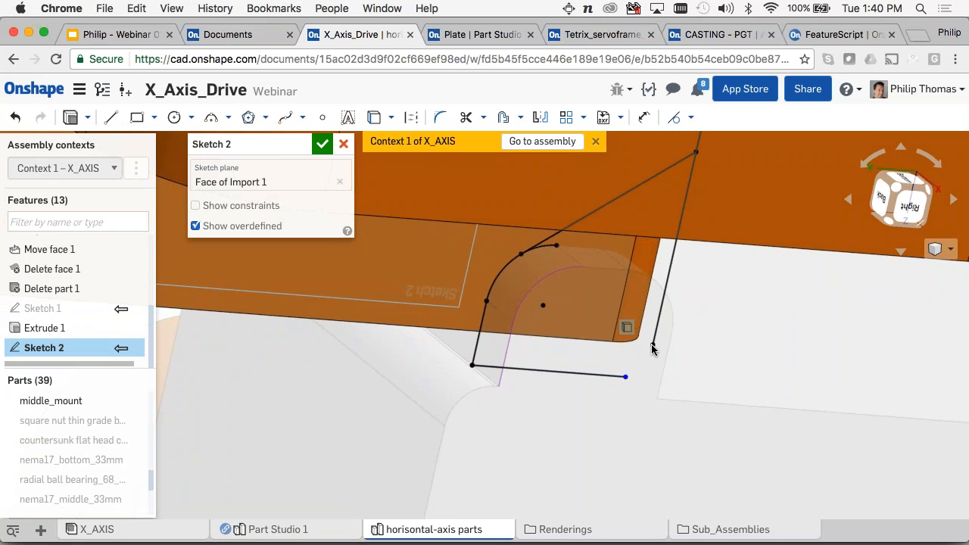
- Delete the constraint fixing the projected mount edge's lower end and make that end coincident with the base line's free end
{"action": "left_click", "coordinate": [651, 343]}
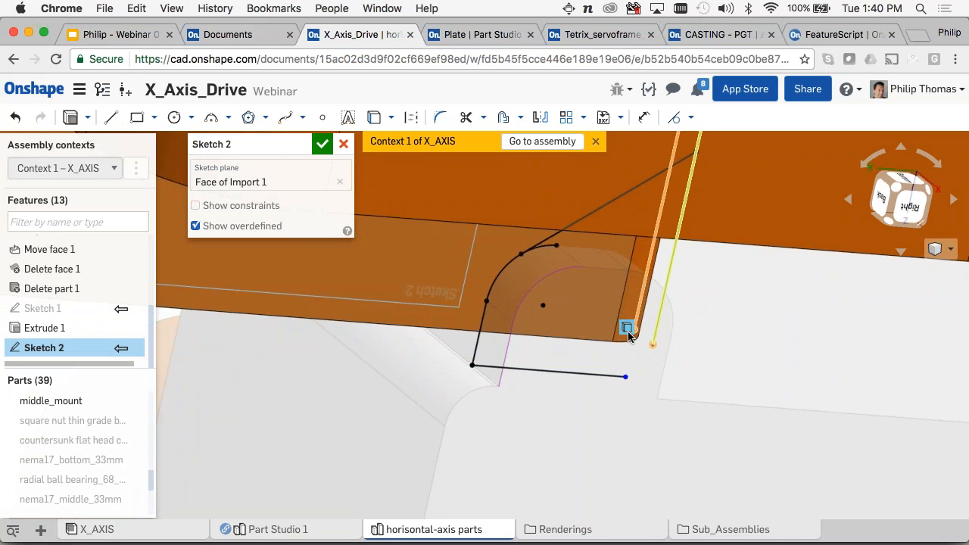
{"action": "left_click", "coordinate": [627, 329]}
{"action": "key", "text": "Delete"}
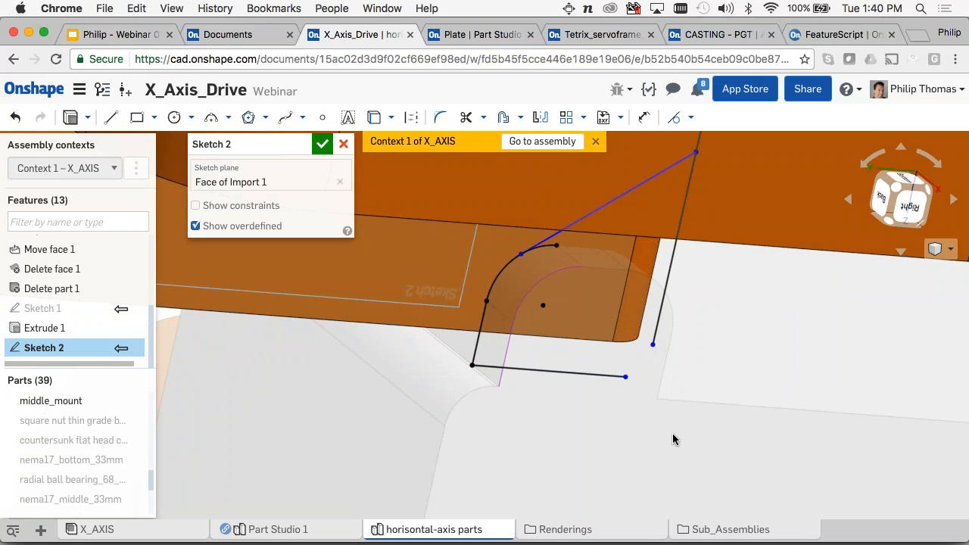
{"action": "left_click", "coordinate": [624, 376]}
{"action": "left_click", "coordinate": [652, 343]}
{"action": "key", "text": "i"}
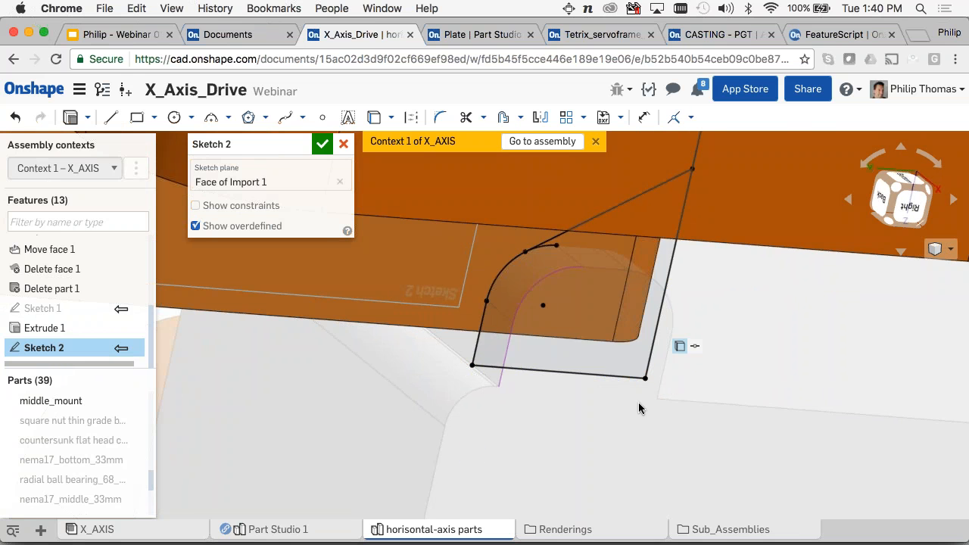
- Dimension the angle between the base line and the slanted line as 15 degrees
{"action": "scroll", "coordinate": [629, 419], "scroll_direction": "down", "scroll_amount": 1}
{"action": "key", "text": "d"}
{"action": "left_click", "coordinate": [610, 383]}
{"action": "left_click", "coordinate": [618, 231]}
{"action": "left_click", "coordinate": [724, 308]}
{"action": "type", "text": "15"}
{"action": "key", "text": "Return"}
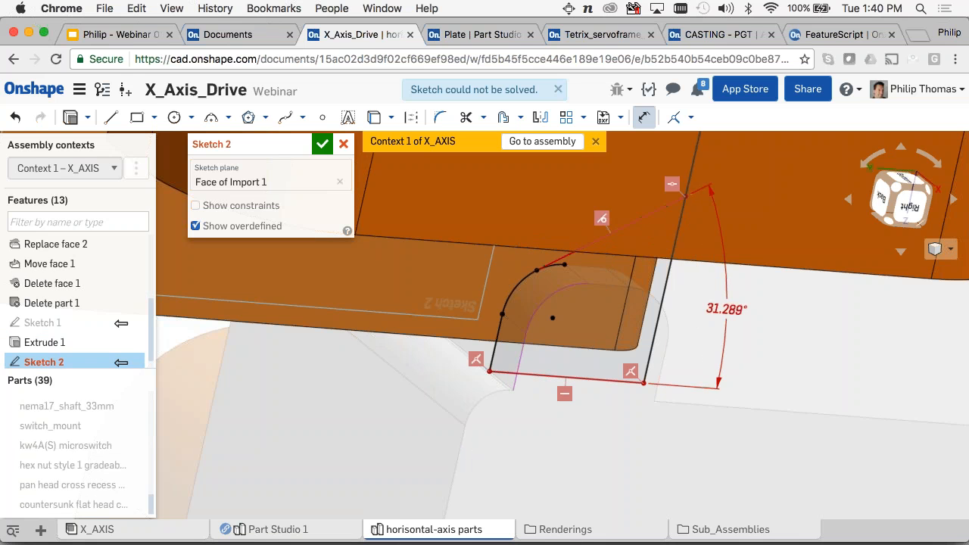
{"action": "key", "text": "Escape"}
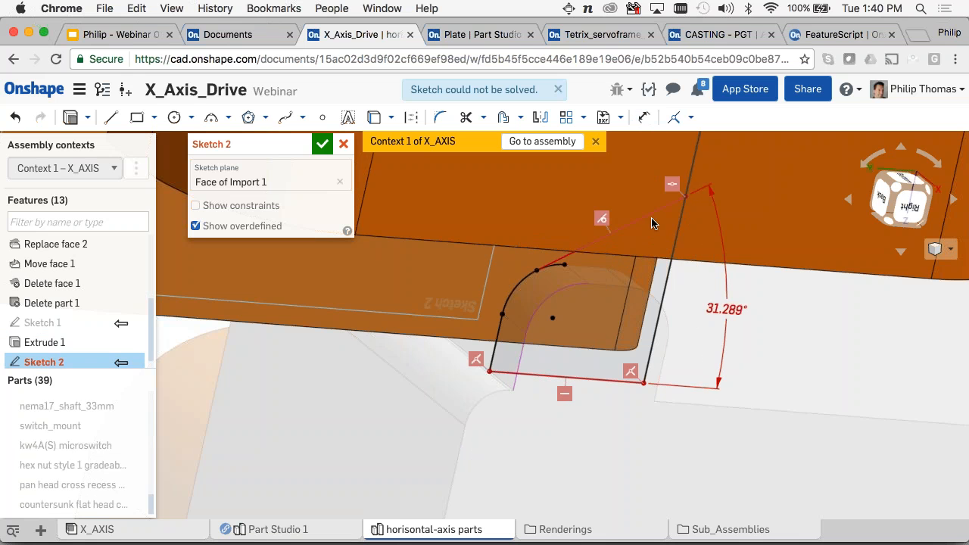
- Delete the midpoint constraint at the slanted line's upper end and reattach that end to the projected vertical edge
{"action": "left_click", "coordinate": [672, 186]}
{"action": "key", "text": "Delete"}
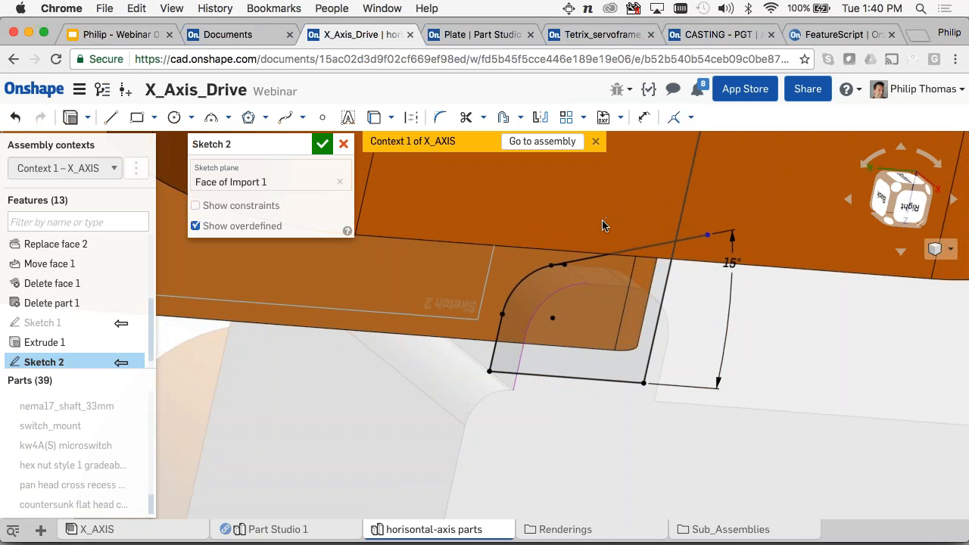
{"action": "left_click_drag", "start_coordinate": [708, 236], "coordinate": [676, 243]}
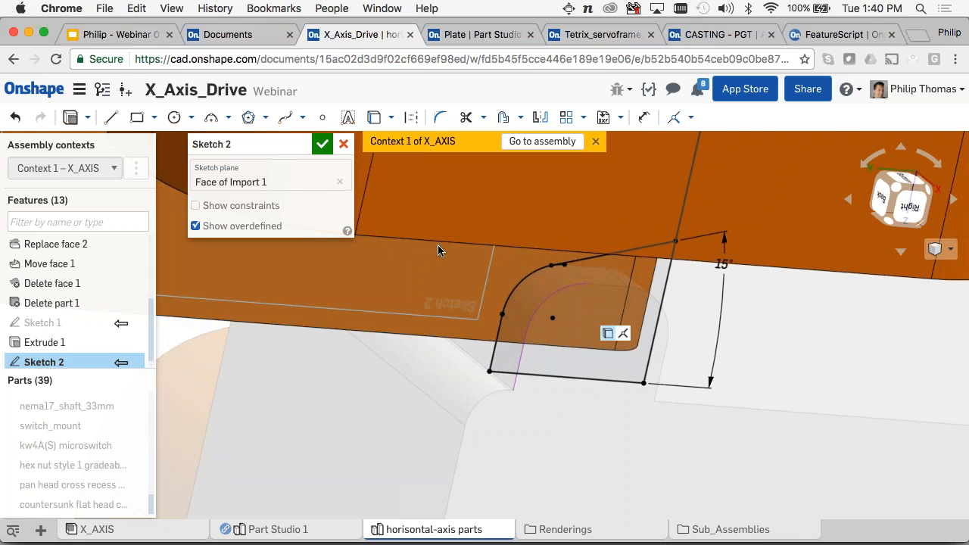
- Extrude Sketch 2 as a Remove through all, with middle_mount as the merge scope
{"action": "key", "text": "shift+e"}
{"action": "left_click", "coordinate": [281, 186]}
{"action": "left_click", "coordinate": [325, 243]}
{"action": "left_click", "coordinate": [224, 324]}
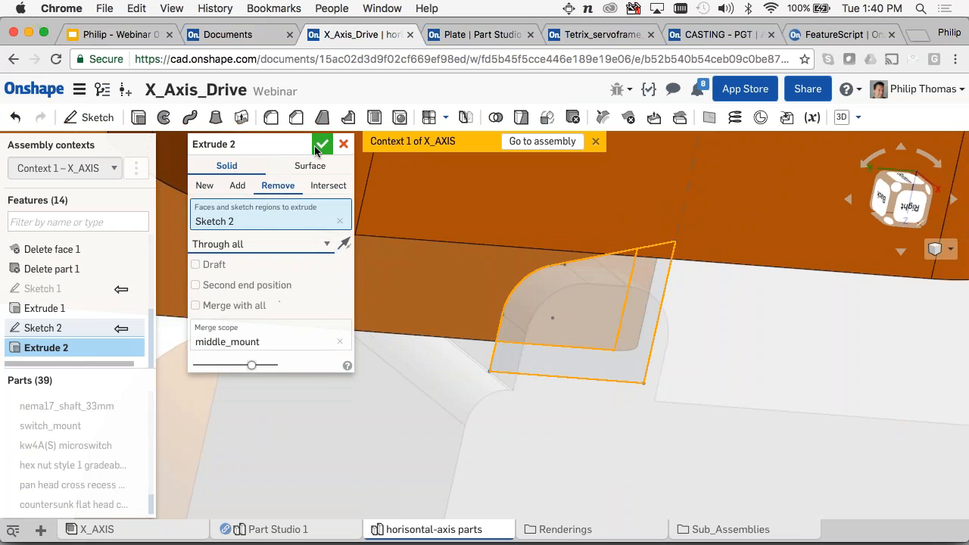
{"action": "left_click", "coordinate": [322, 144]}
{"action": "right_click_drag", "start_coordinate": [551, 338], "coordinate": [528, 347]}
{"action": "scroll", "coordinate": [528, 348], "scroll_direction": "down", "scroll_amount": 5}
- Rename the current assembly context, Context 1, to "Right Hand End"
{"action": "left_click", "coordinate": [135, 168]}
{"action": "left_click", "coordinate": [66, 196]}
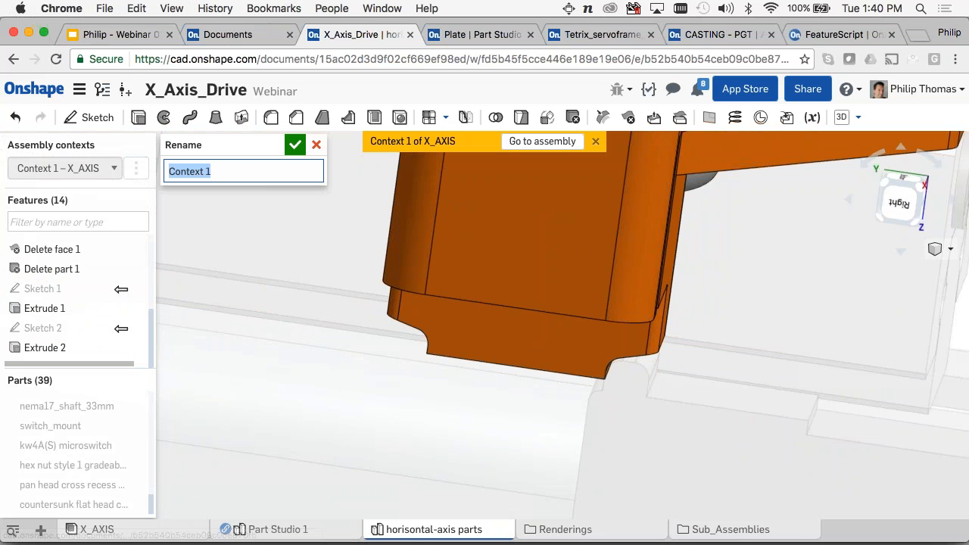
{"action": "type", "text": "Right Hand End"}
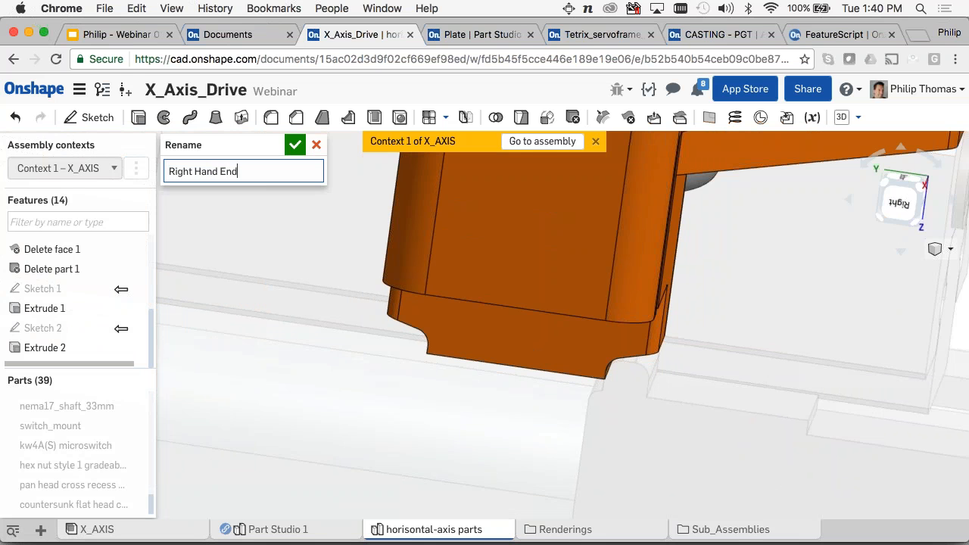
{"action": "key", "text": "Return"}
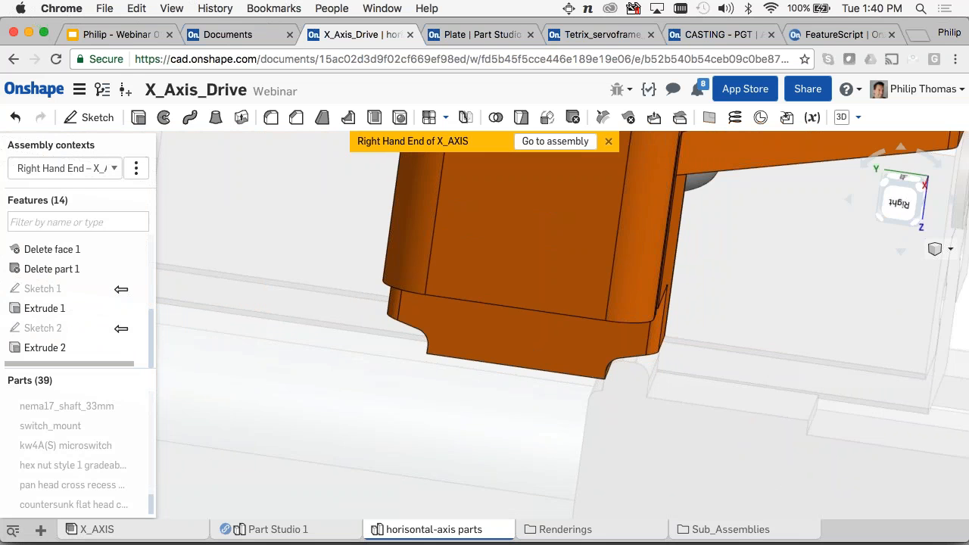
- Compare the two assembly contexts by switching to Left Hand End and back to Right Hand End
{"action": "scroll", "coordinate": [309, 210], "scroll_direction": "down", "scroll_amount": 7}
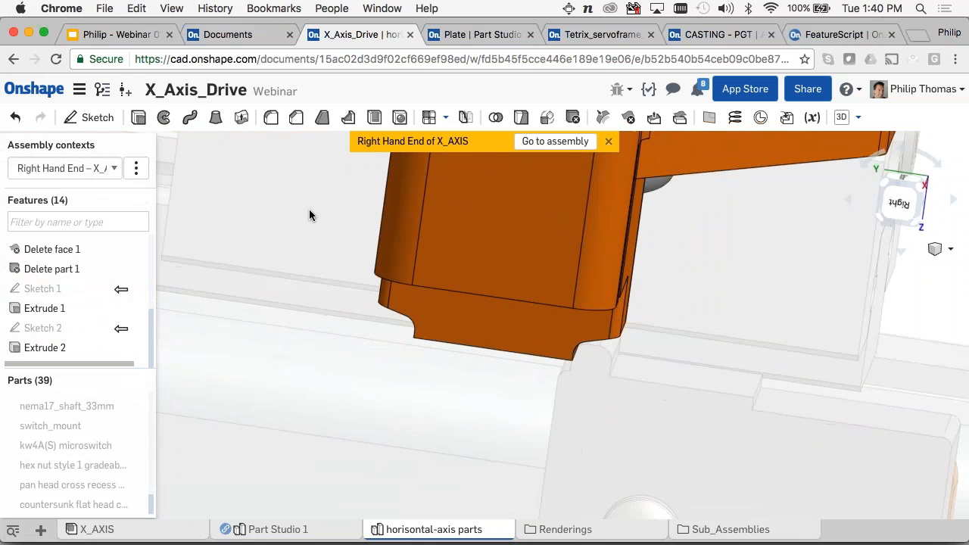
{"action": "left_click", "coordinate": [108, 168]}
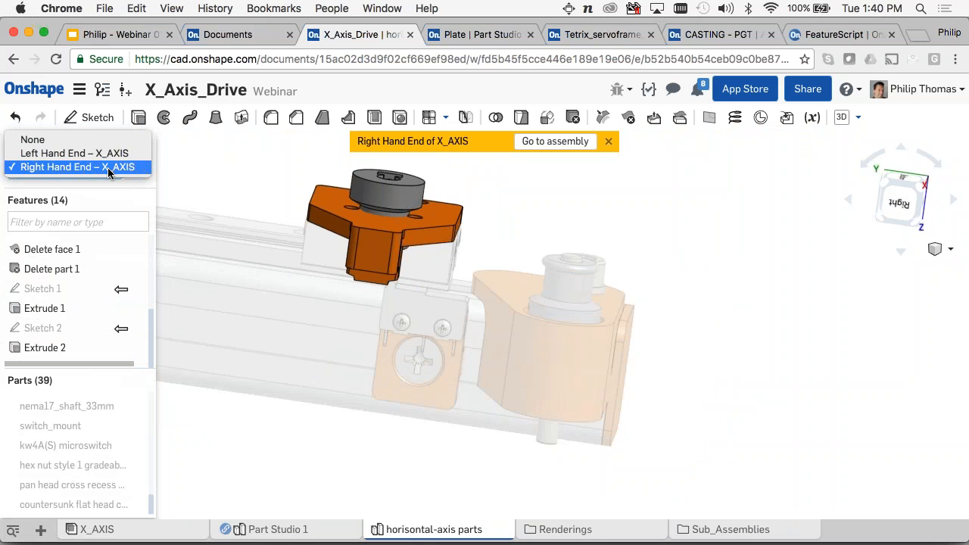
{"action": "left_click", "coordinate": [107, 154]}
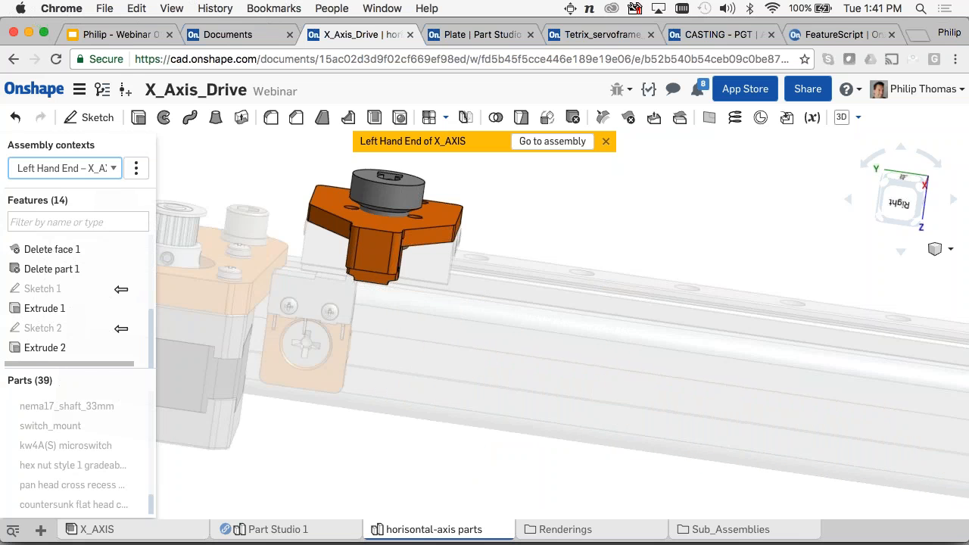
{"action": "left_click", "coordinate": [86, 168]}
{"action": "left_click", "coordinate": [470, 321]}
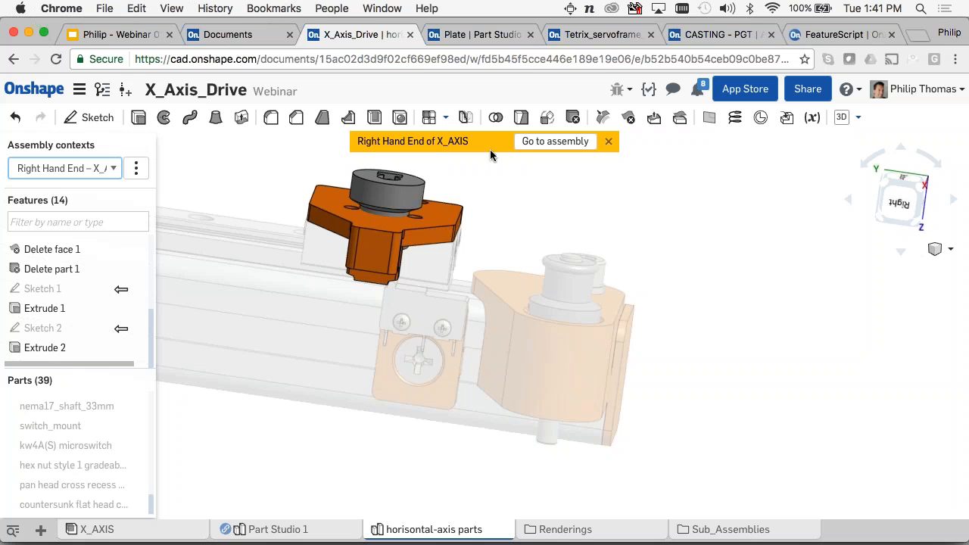
- Return to the X_AXIS assembly and set the Y offset of the Switch_Mount_B mate to 65 mm
{"action": "left_click", "coordinate": [521, 141]}
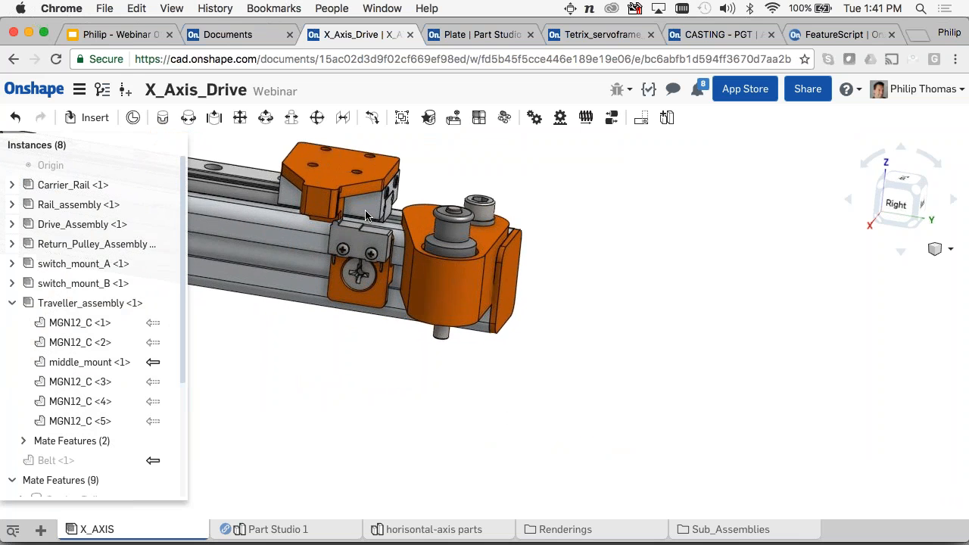
{"action": "scroll", "coordinate": [363, 214], "scroll_direction": "up", "scroll_amount": 3}
{"action": "middle_click_drag", "start_coordinate": [363, 214], "coordinate": [796, 222]}
{"action": "scroll", "coordinate": [83, 393], "scroll_direction": "down", "scroll_amount": 5}
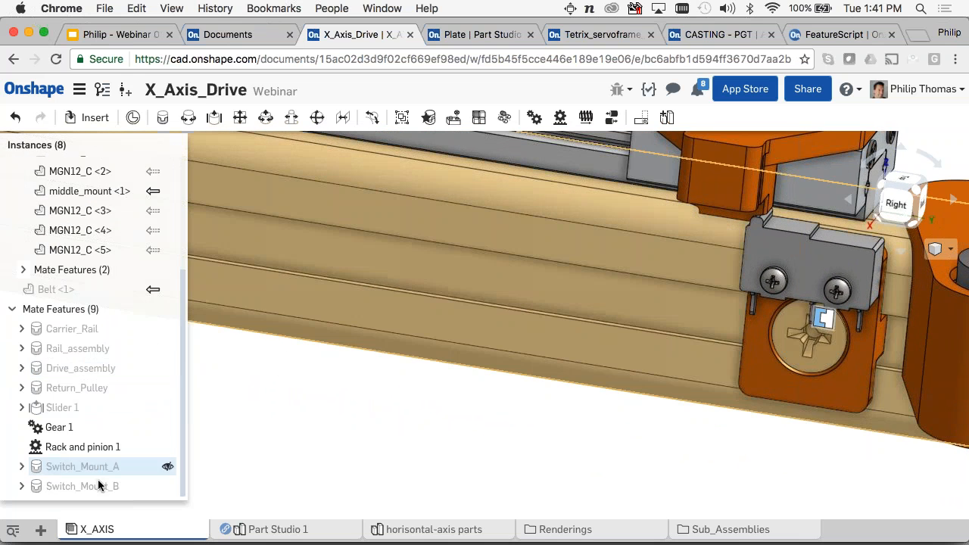
{"action": "right_click", "coordinate": [100, 493]}
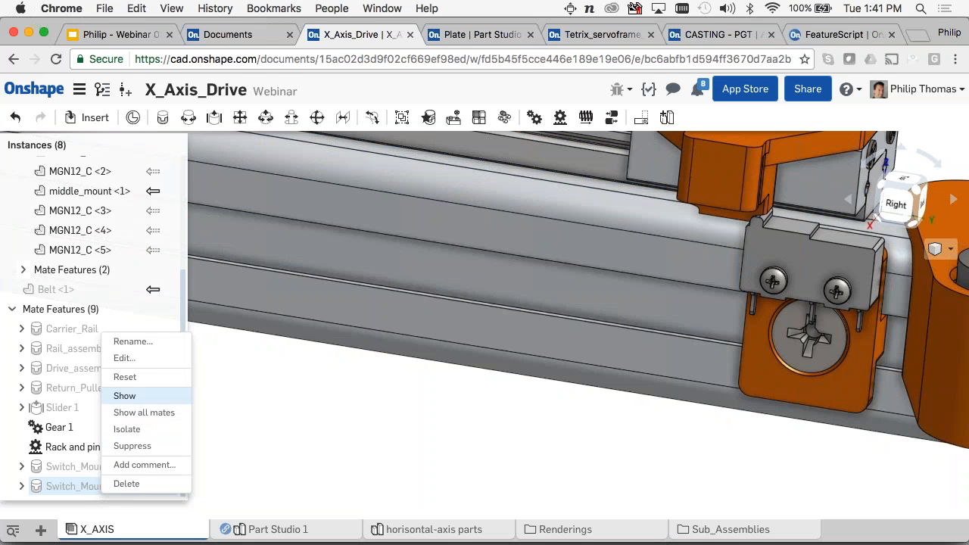
{"action": "left_click", "coordinate": [127, 358]}
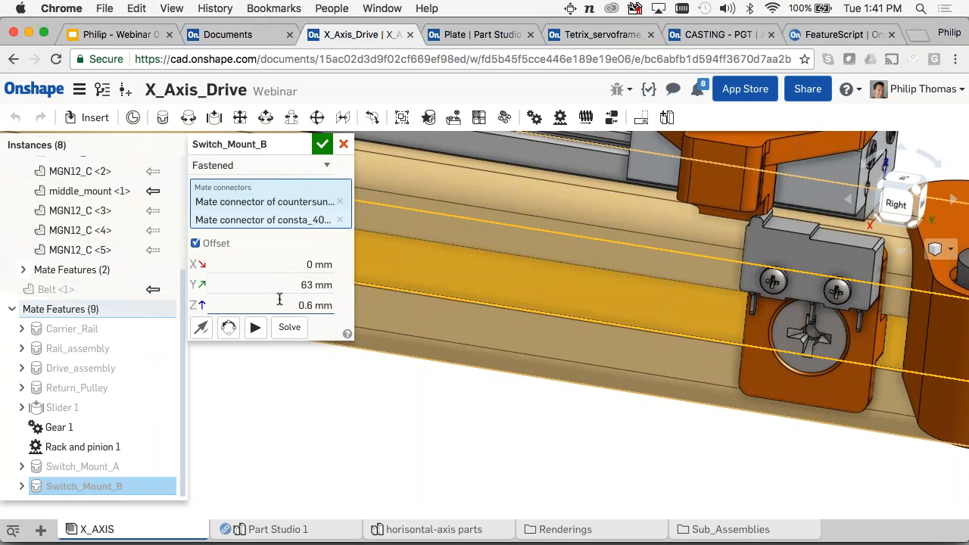
{"action": "left_click", "coordinate": [334, 284]}
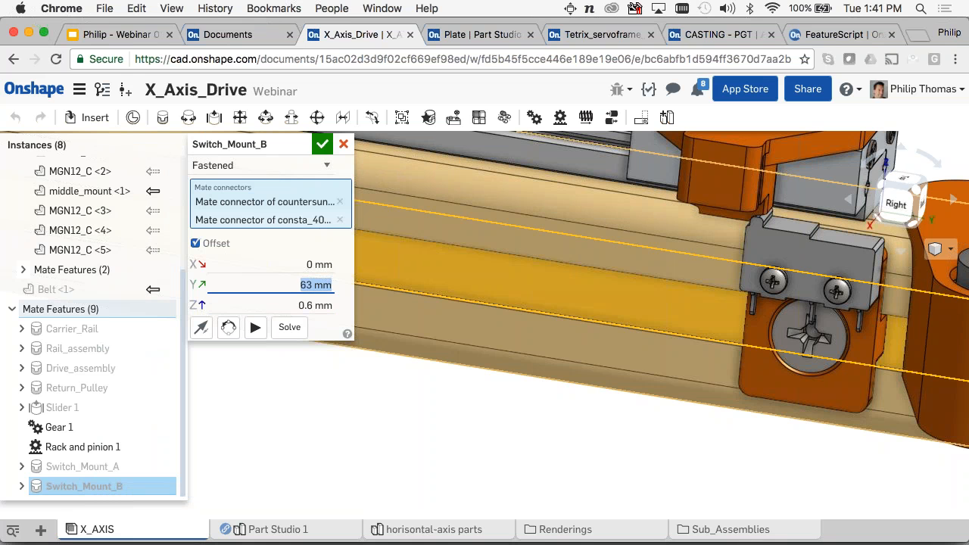
{"action": "type", "text": "65"}
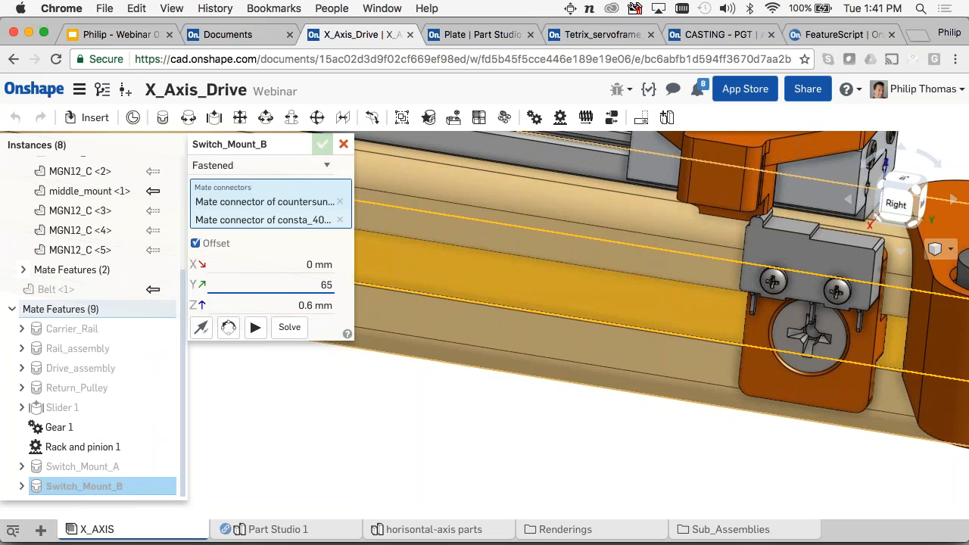
{"action": "key", "text": "Return"}
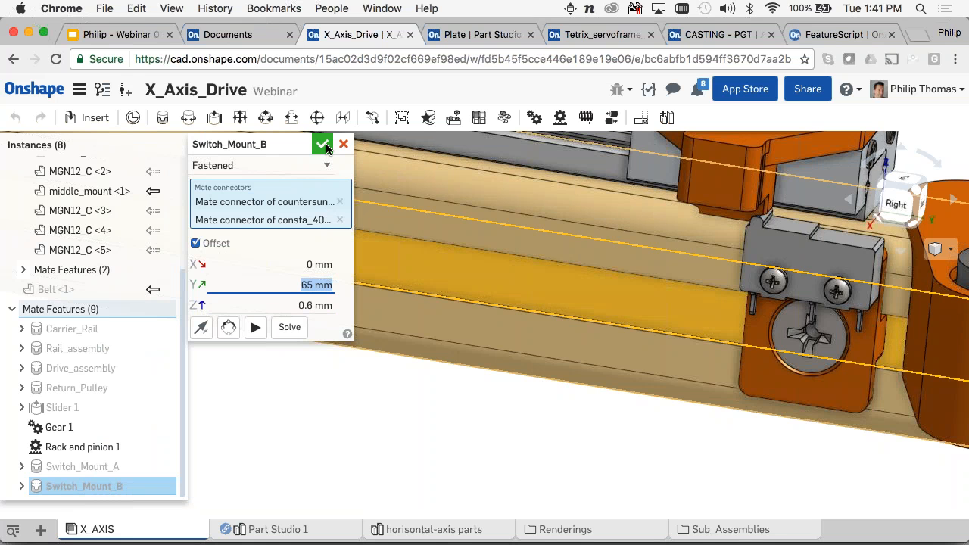
{"action": "left_click", "coordinate": [323, 144]}
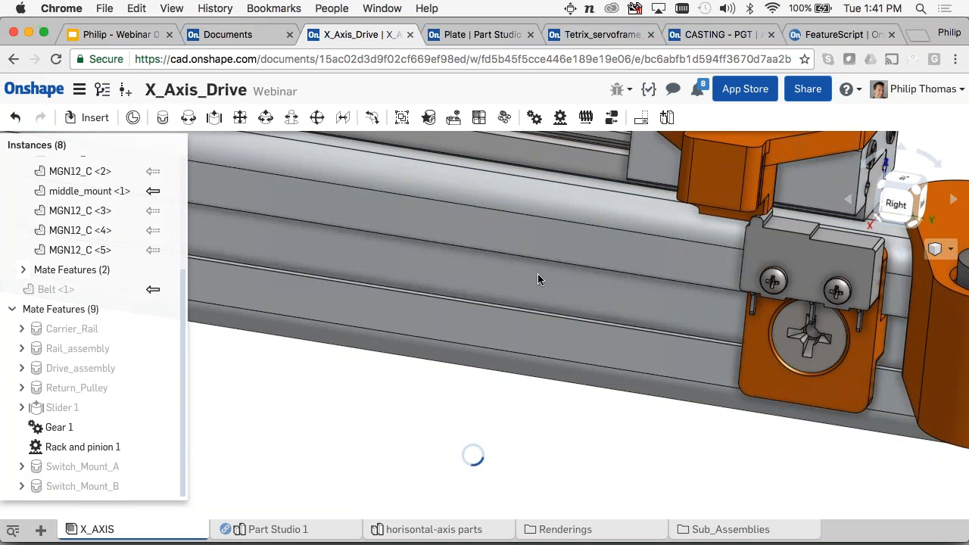
- Set the Y offset of the Switch_Mount_A mate to -48 mm
{"action": "scroll", "coordinate": [671, 260], "scroll_direction": "up", "scroll_amount": 5}
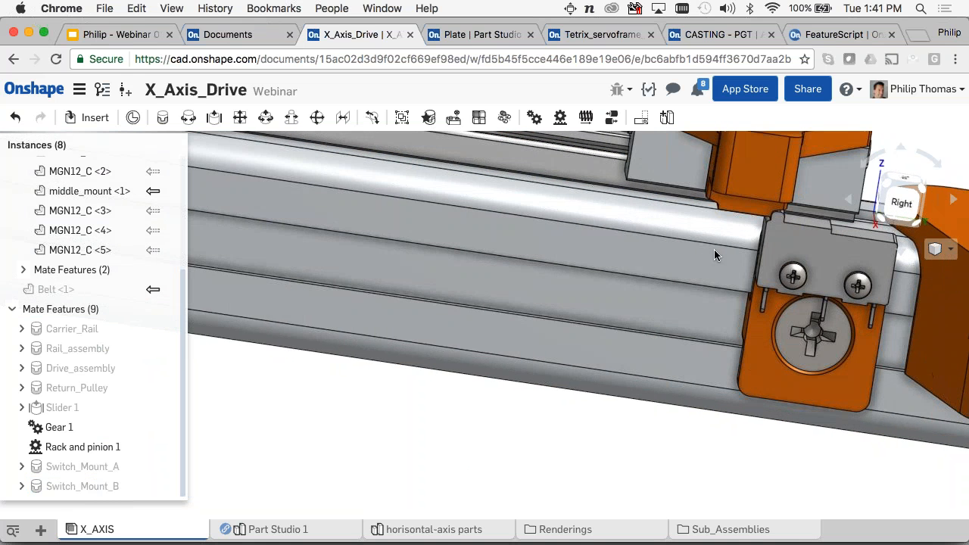
{"action": "scroll", "coordinate": [780, 216], "scroll_direction": "up", "scroll_amount": 5}
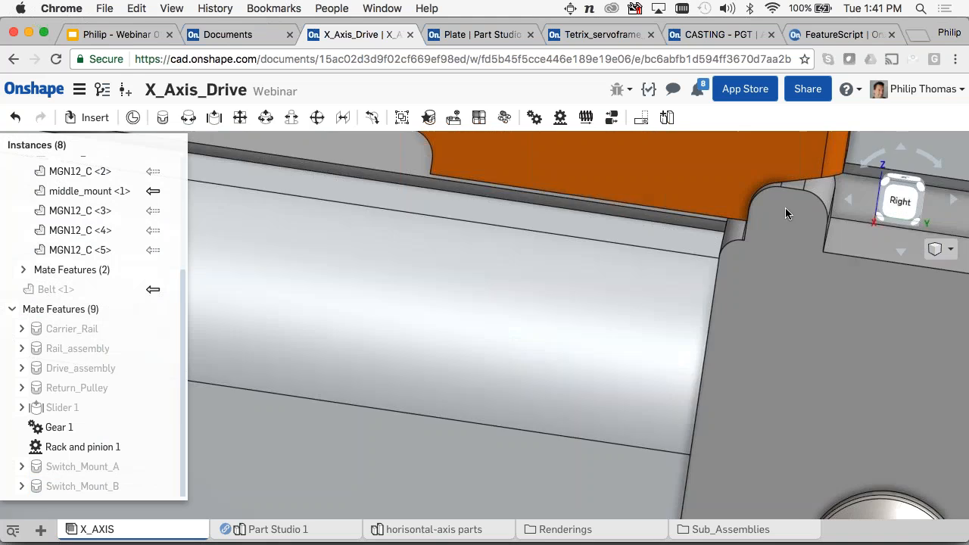
{"action": "scroll", "coordinate": [795, 200], "scroll_direction": "down", "scroll_amount": 8}
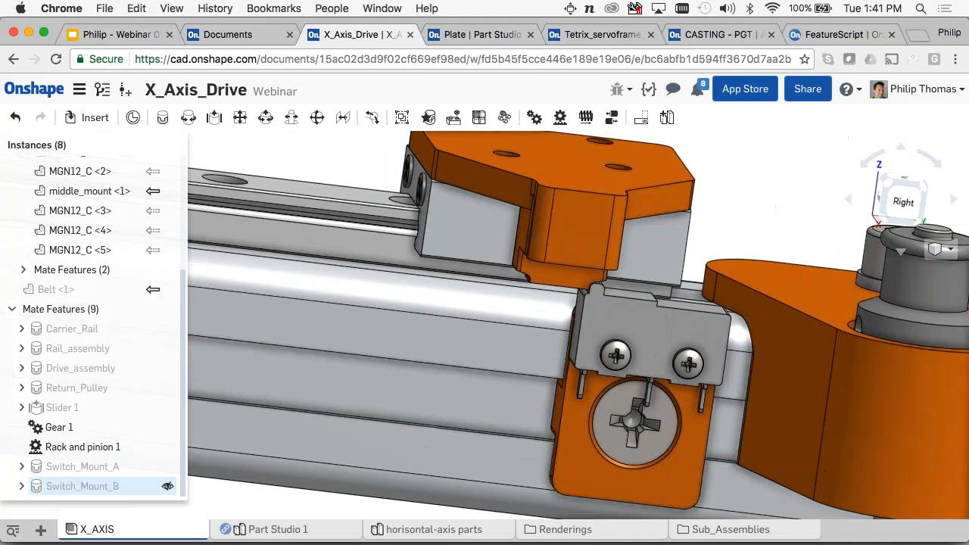
{"action": "right_click", "coordinate": [65, 466]}
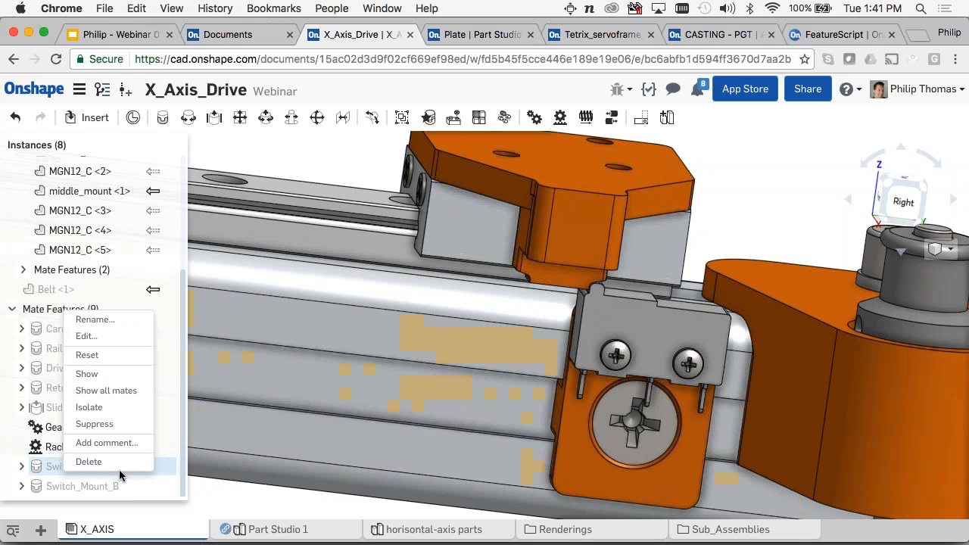
{"action": "left_click", "coordinate": [86, 335]}
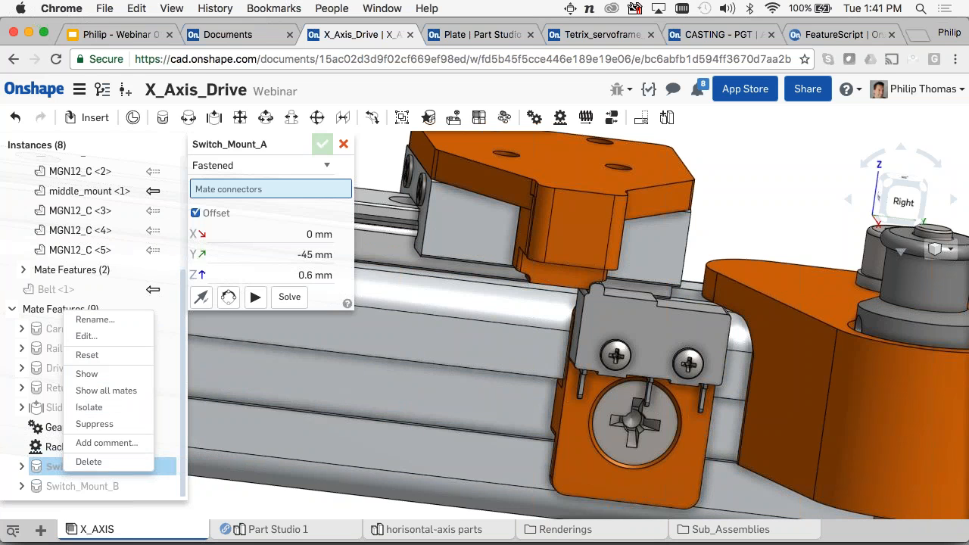
{"action": "left_click", "coordinate": [340, 281]}
{"action": "type", "text": "0"}
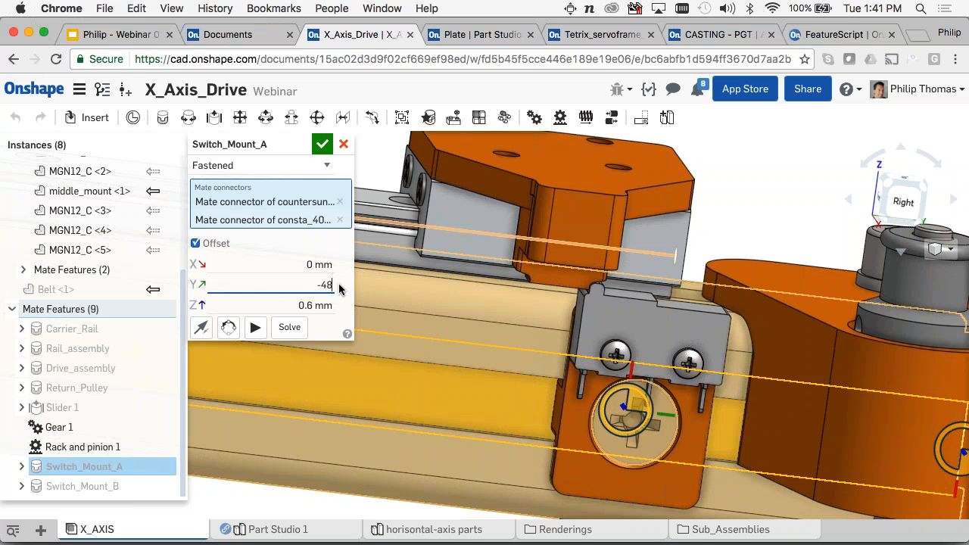
{"action": "key", "text": "Return"}
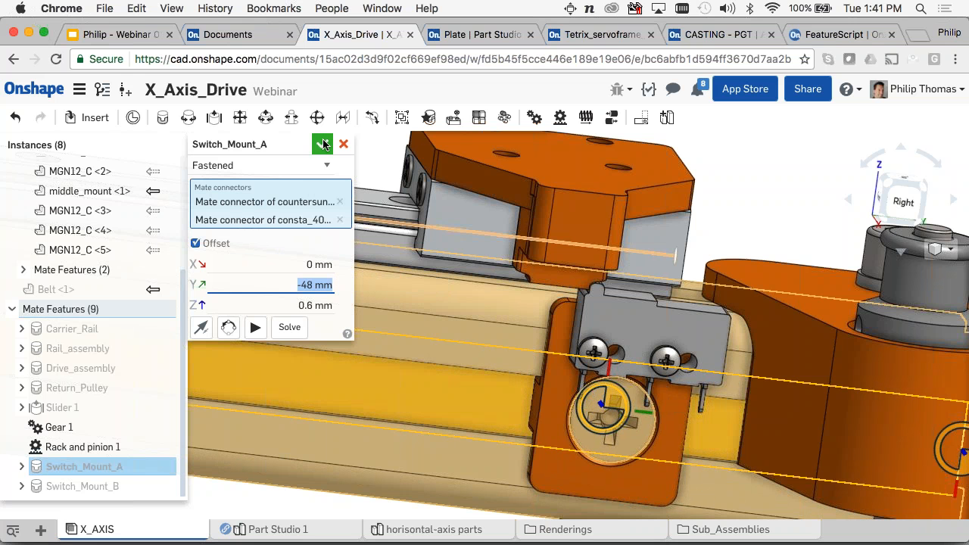
{"action": "left_click", "coordinate": [323, 144]}
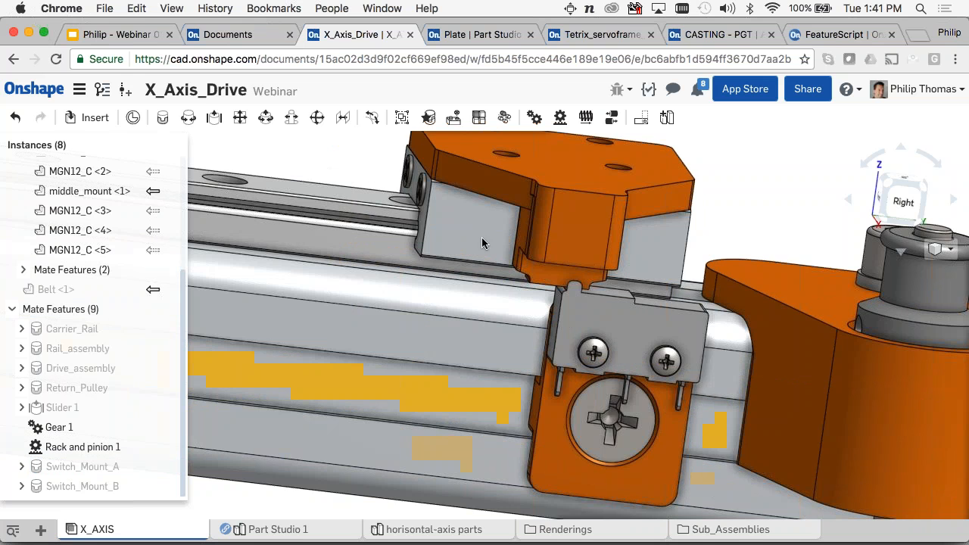
- Update the Right Hand End context of middle_mount to the current switch position and clear the selection
{"action": "scroll", "coordinate": [482, 237], "scroll_direction": "down", "scroll_amount": 5}
{"action": "scroll", "coordinate": [575, 303], "scroll_direction": "down", "scroll_amount": 4}
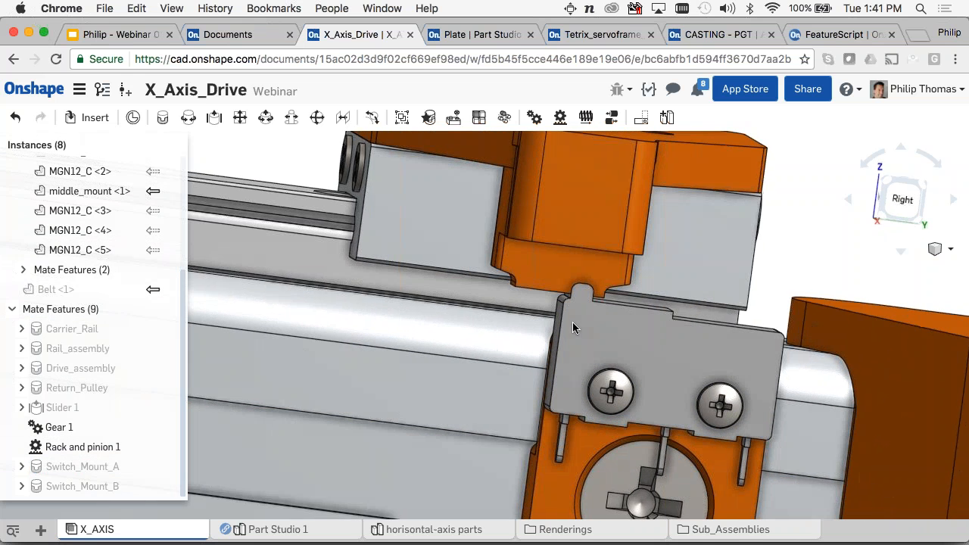
{"action": "scroll", "coordinate": [575, 299], "scroll_direction": "down", "scroll_amount": 2}
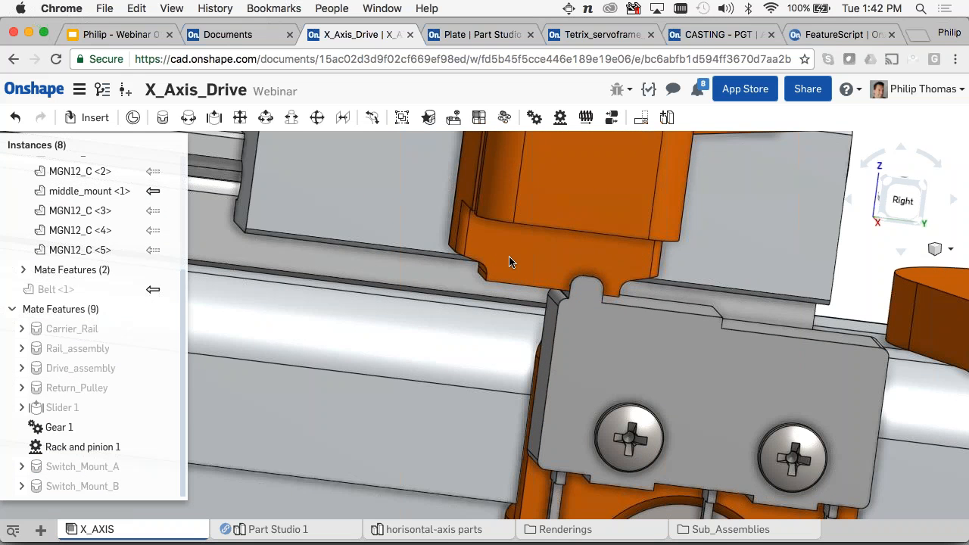
{"action": "left_click", "coordinate": [509, 262]}
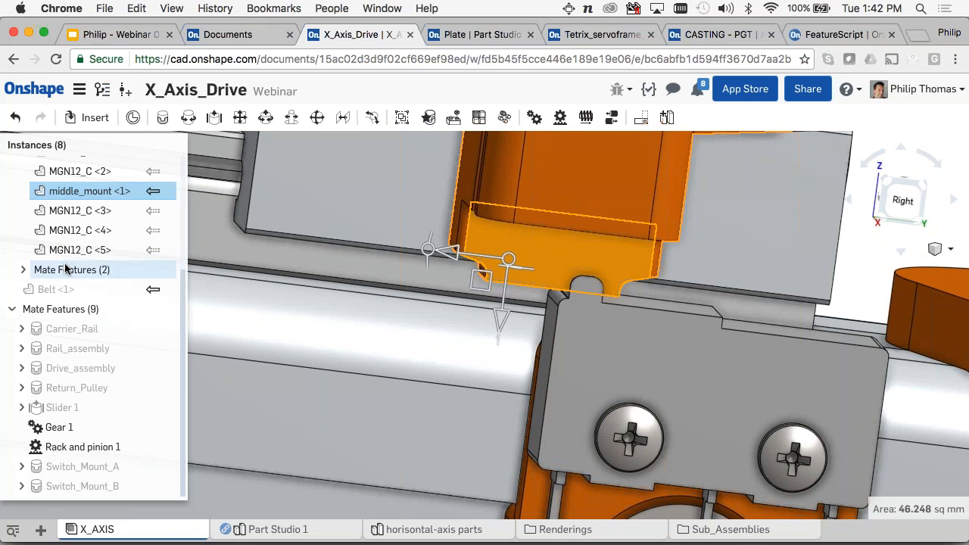
{"action": "right_click", "coordinate": [76, 192]}
{"action": "mouse_move", "coordinate": [177, 322]}
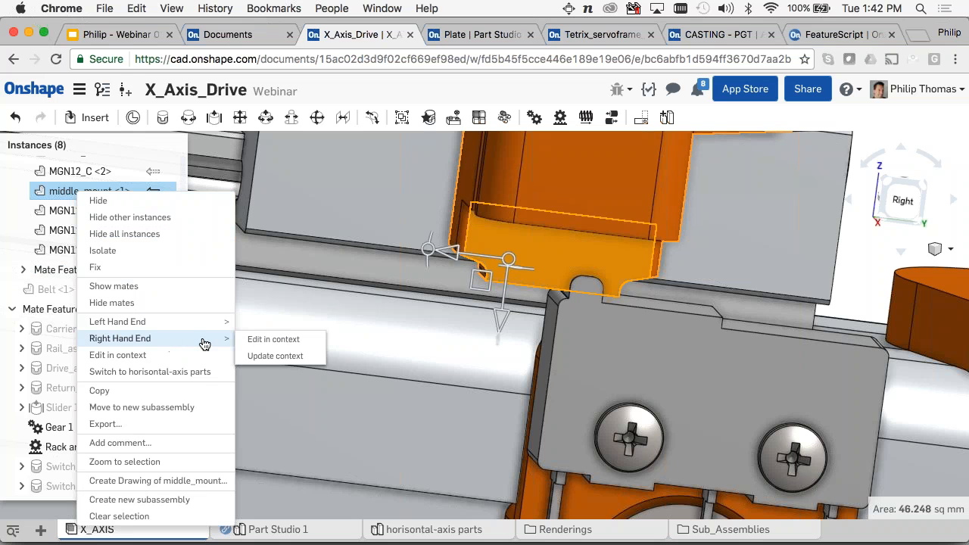
{"action": "left_click", "coordinate": [266, 356]}
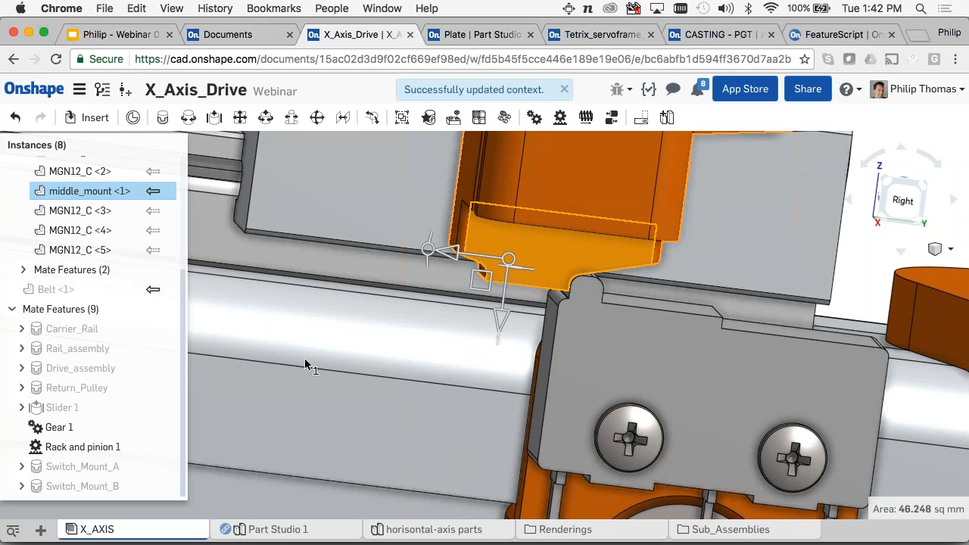
{"action": "left_click", "coordinate": [866, 263]}
{"action": "scroll", "coordinate": [563, 383], "scroll_direction": "down", "scroll_amount": 6}
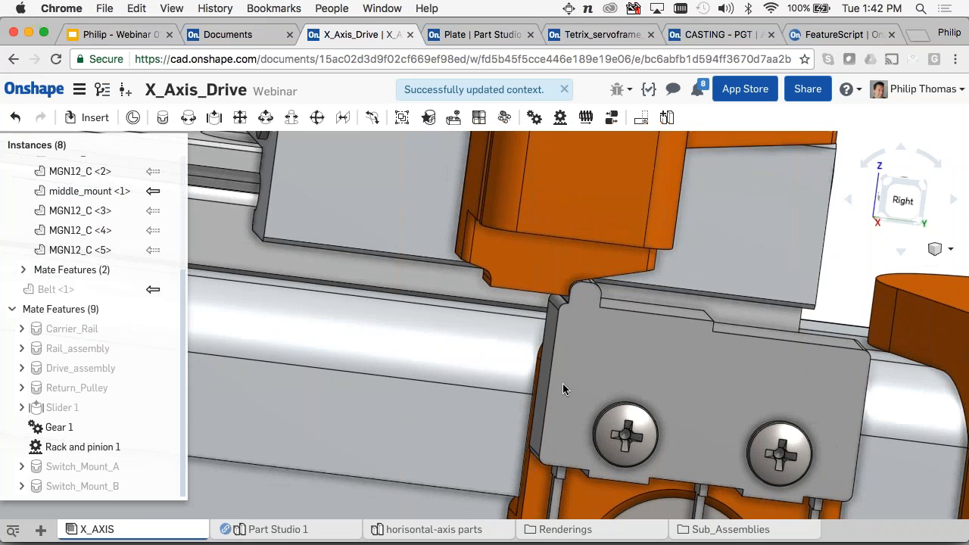
- Show the hidden belt and slide the traveller along the rail to the motor end of the axis
{"action": "left_click", "coordinate": [166, 288]}
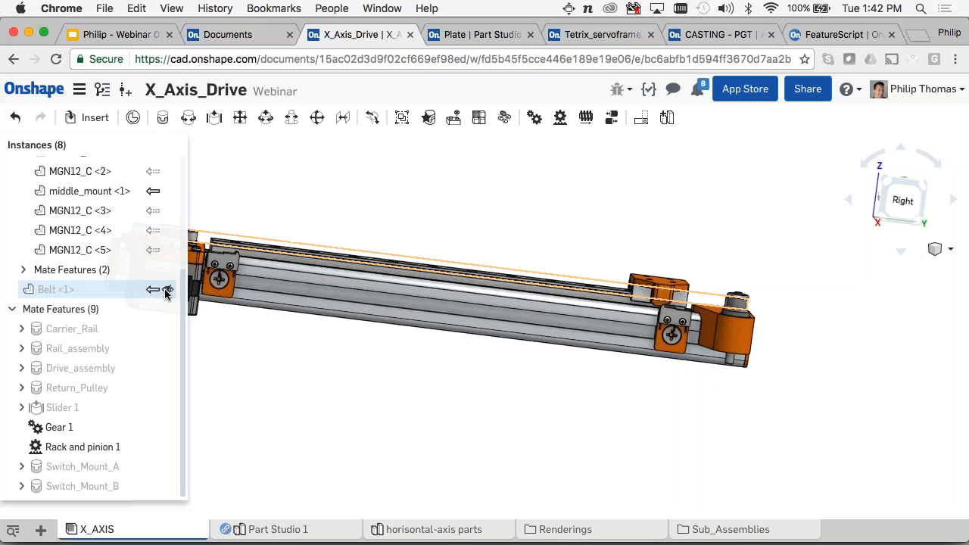
{"action": "middle_click_drag", "start_coordinate": [448, 359], "coordinate": [563, 357]}
{"action": "right_click_drag", "start_coordinate": [562, 356], "coordinate": [533, 317]}
{"action": "middle_click_drag", "start_coordinate": [533, 318], "coordinate": [539, 353]}
{"action": "scroll", "coordinate": [539, 354], "scroll_direction": "up", "scroll_amount": 2}
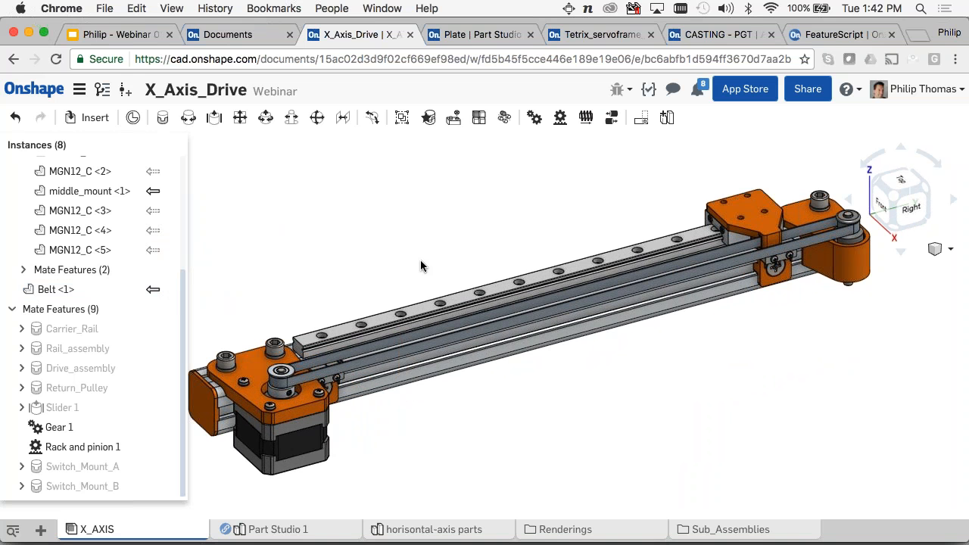
{"action": "scroll", "coordinate": [333, 364], "scroll_direction": "up", "scroll_amount": 3}
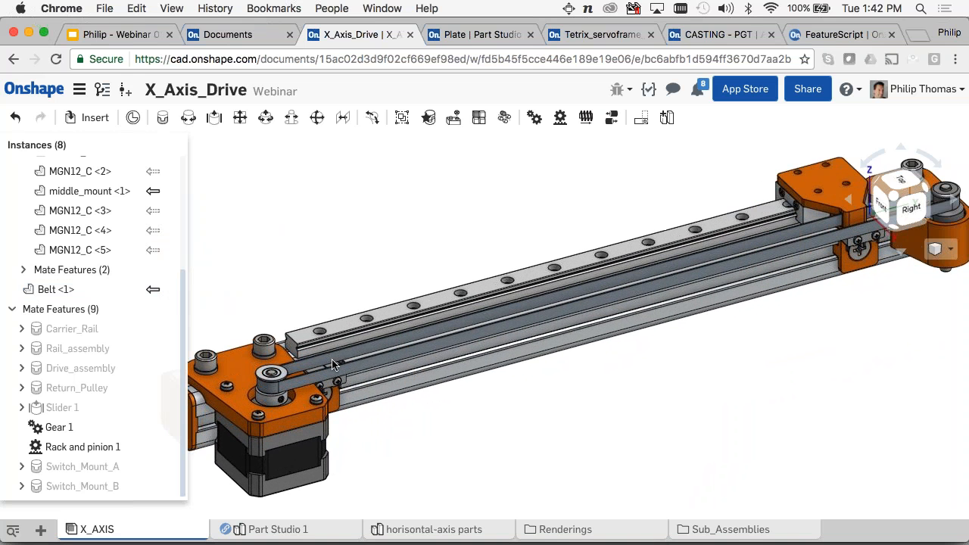
{"action": "middle_click_drag", "start_coordinate": [333, 364], "coordinate": [436, 306]}
{"action": "scroll", "coordinate": [436, 306], "scroll_direction": "down", "scroll_amount": 2}
{"action": "middle_click_drag", "start_coordinate": [503, 282], "coordinate": [460, 312]}
{"action": "left_click_drag", "start_coordinate": [801, 185], "coordinate": [334, 288]}
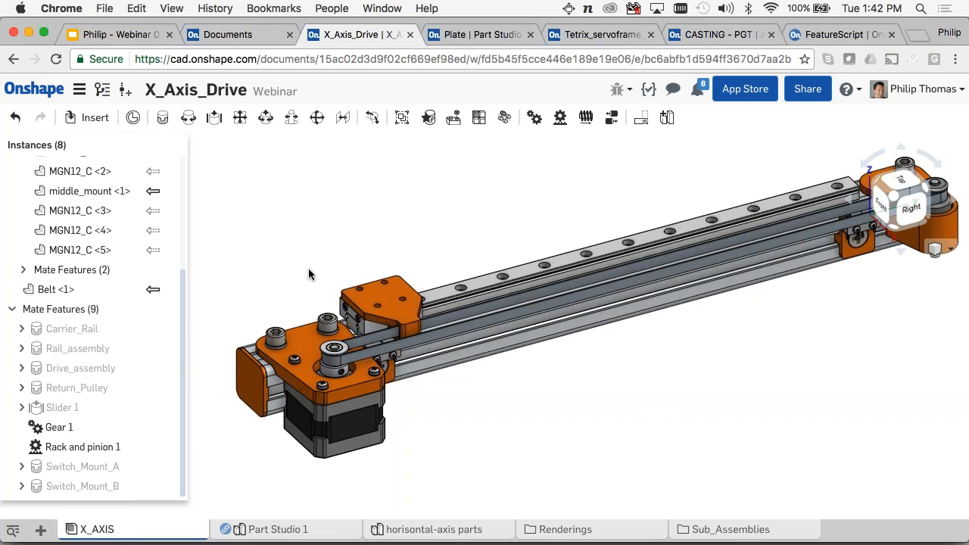
- Open the Gearbox Mount - Twin Nema 23 document from the recently opened documents in a new browser tab
{"action": "left_click", "coordinate": [265, 34]}
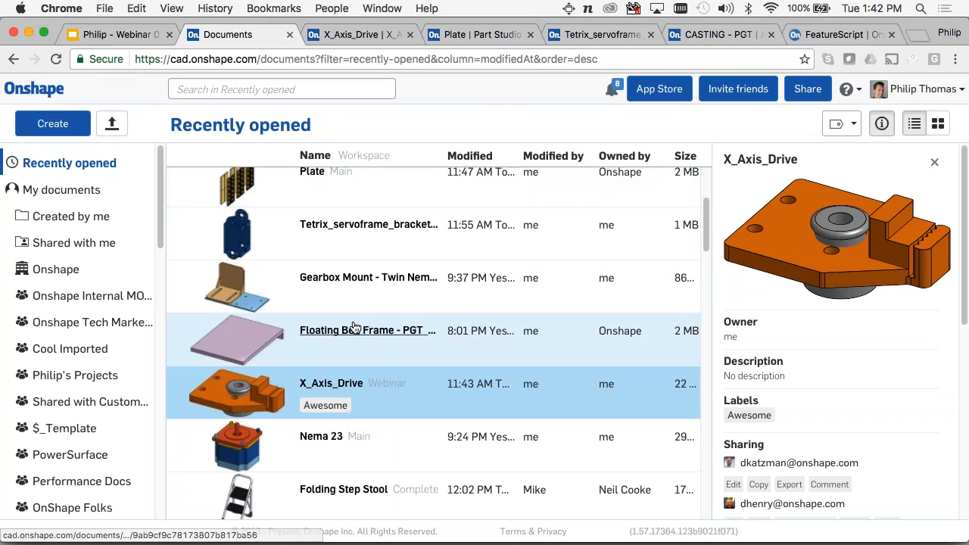
{"action": "right_click", "coordinate": [354, 276]}
{"action": "left_click", "coordinate": [415, 304]}
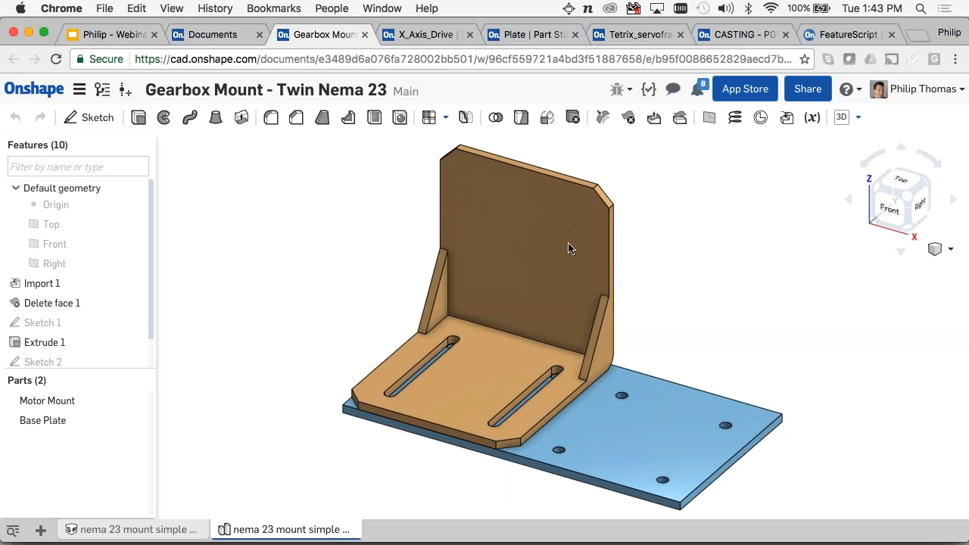
{"action": "right_click_drag", "start_coordinate": [660, 411], "coordinate": [528, 314]}
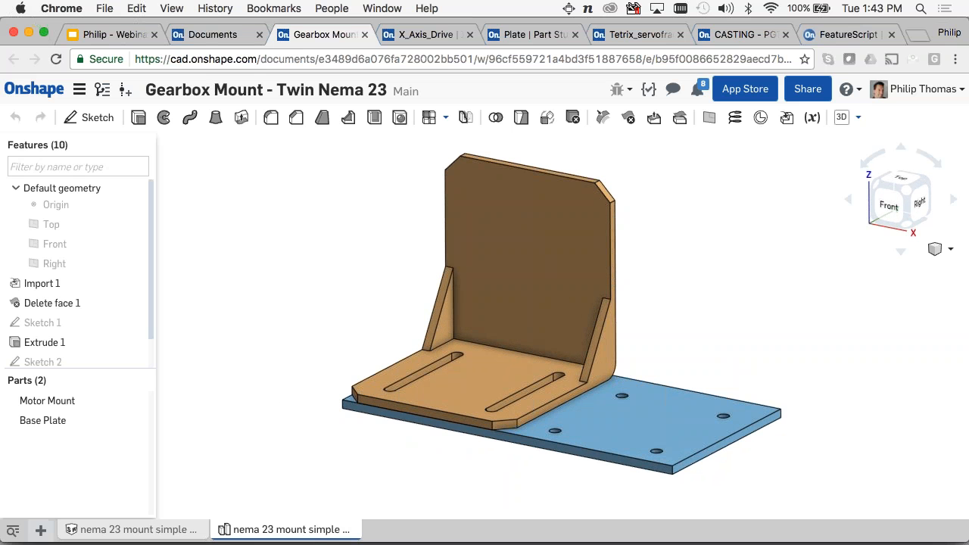
- Create a new assembly and insert both parts of the nema 23 mount simple 1.2 Part Studio
{"action": "left_click", "coordinate": [41, 529]}
{"action": "left_click", "coordinate": [94, 424]}
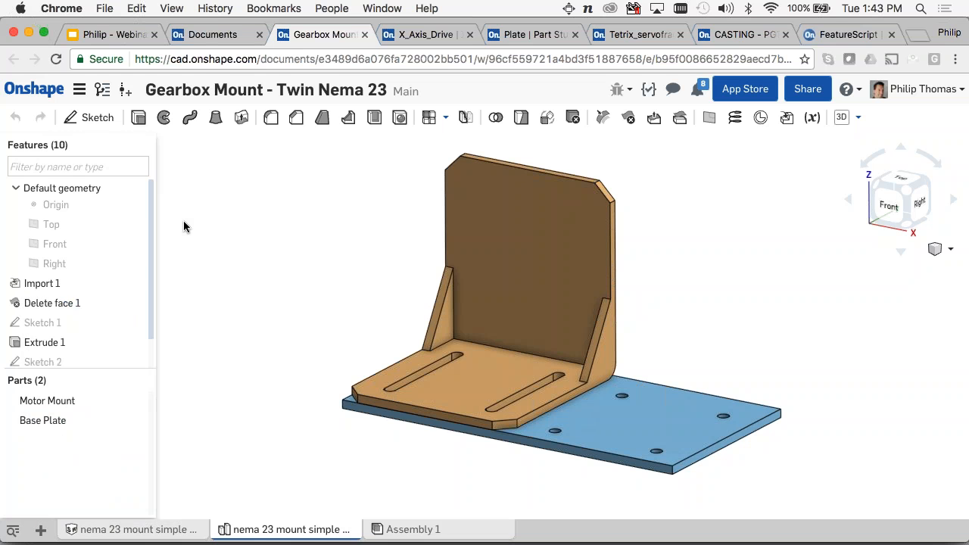
{"action": "left_click", "coordinate": [91, 117]}
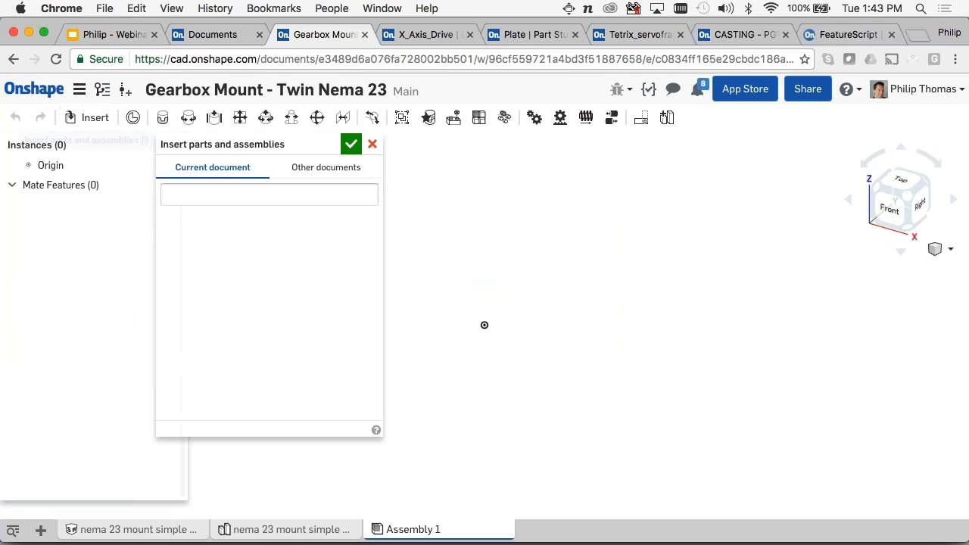
{"action": "left_click", "coordinate": [284, 324]}
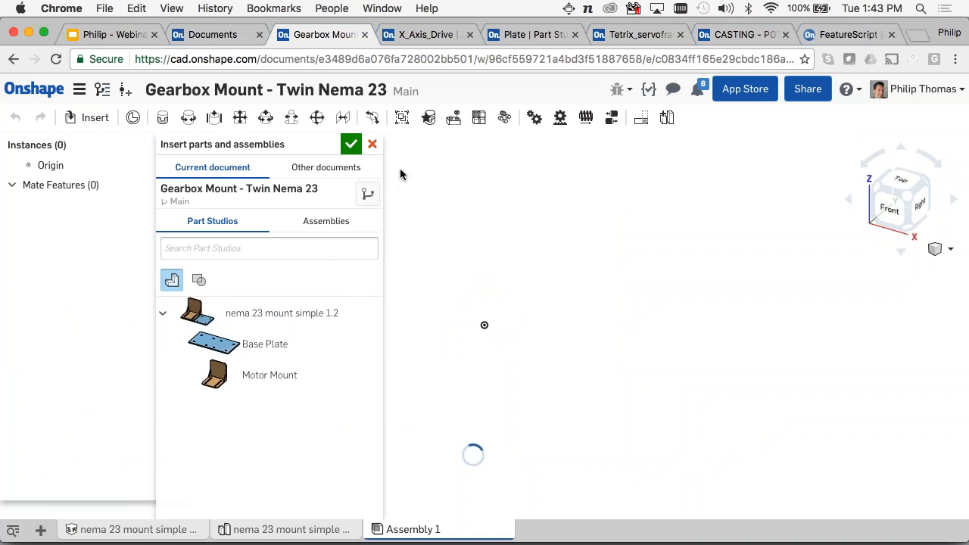
{"action": "left_click", "coordinate": [350, 144]}
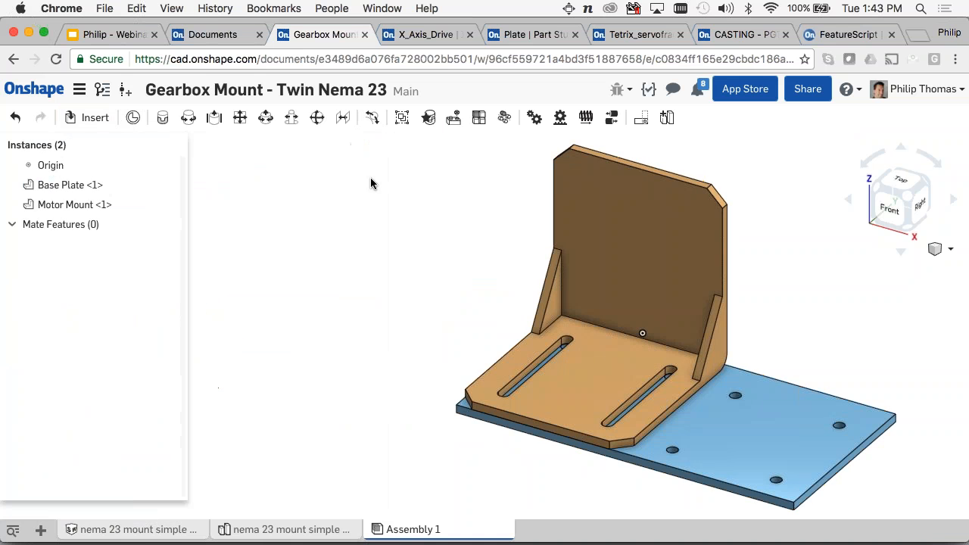
- Fix the Base Plate in place and move the Motor Mount up clear of it
{"action": "right_click", "coordinate": [761, 375]}
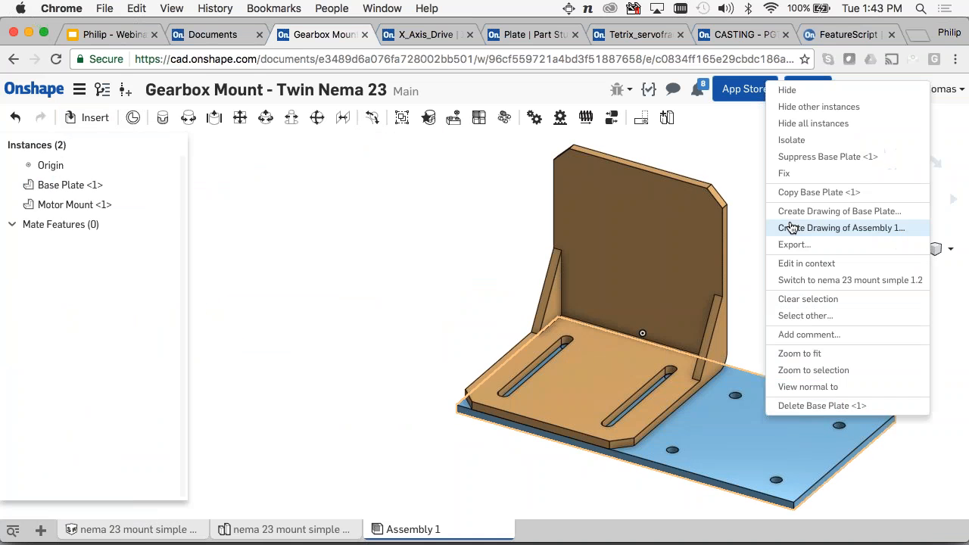
{"action": "left_click", "coordinate": [787, 176]}
{"action": "left_click_drag", "start_coordinate": [621, 279], "coordinate": [579, 218]}
- Fasten the front end of the Motor Mount's outer slot, on its underside, to the Base Plate's front corner hole
{"action": "key", "text": "m"}
{"action": "right_click_drag", "start_coordinate": [366, 372], "coordinate": [387, 326]}
{"action": "scroll", "coordinate": [388, 325], "scroll_direction": "up", "scroll_amount": 10}
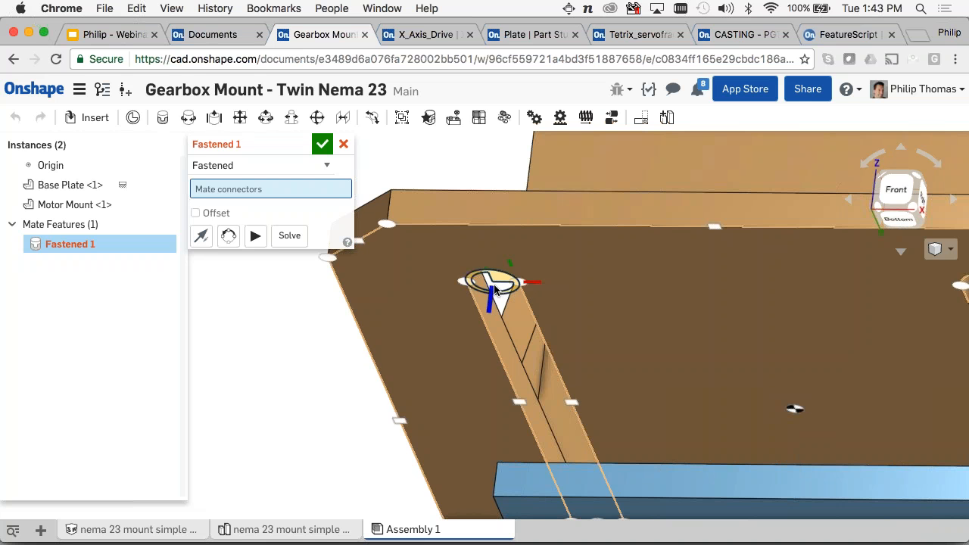
{"action": "left_click", "coordinate": [495, 290]}
{"action": "scroll", "coordinate": [502, 373], "scroll_direction": "down", "scroll_amount": 3}
{"action": "right_click_drag", "start_coordinate": [505, 377], "coordinate": [500, 389]}
{"action": "scroll", "coordinate": [500, 394], "scroll_direction": "down", "scroll_amount": 4}
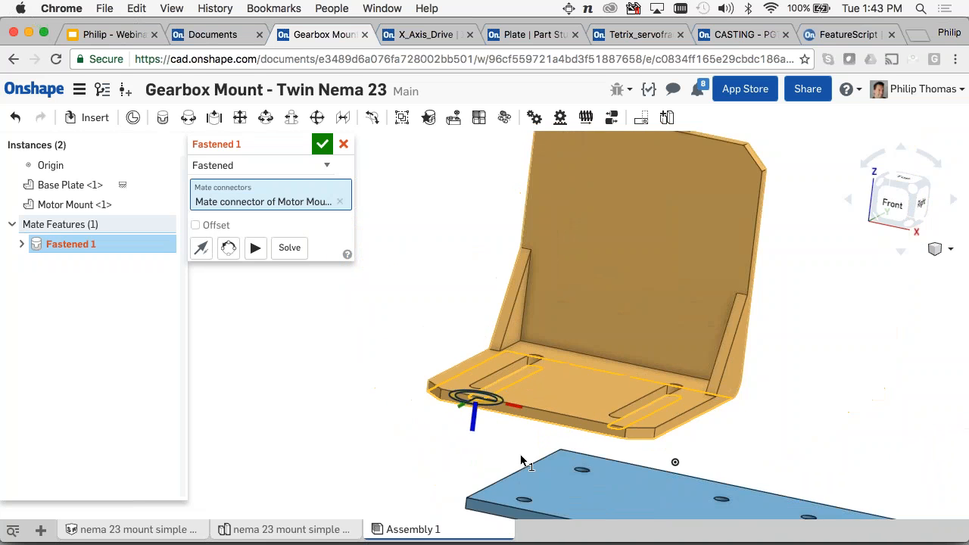
{"action": "left_click", "coordinate": [541, 502]}
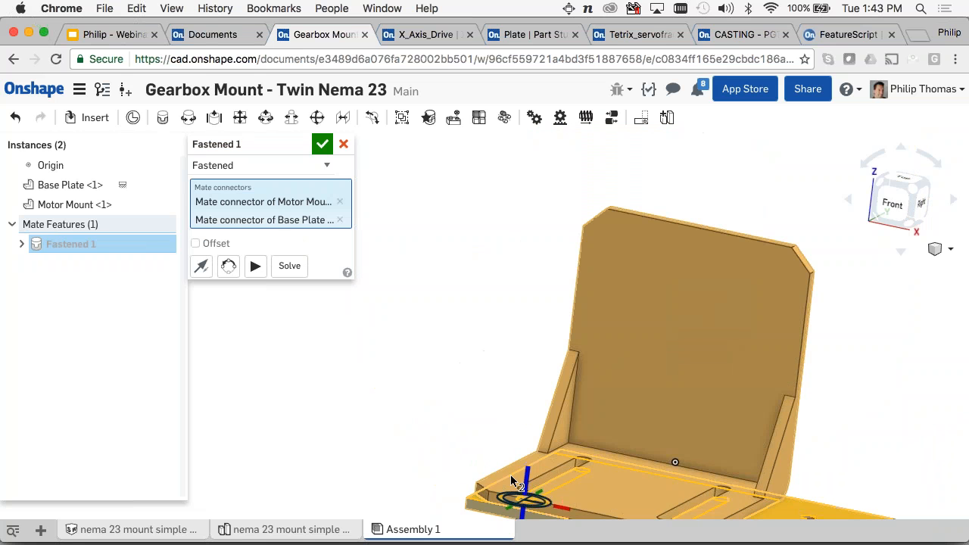
{"action": "left_click", "coordinate": [327, 146]}
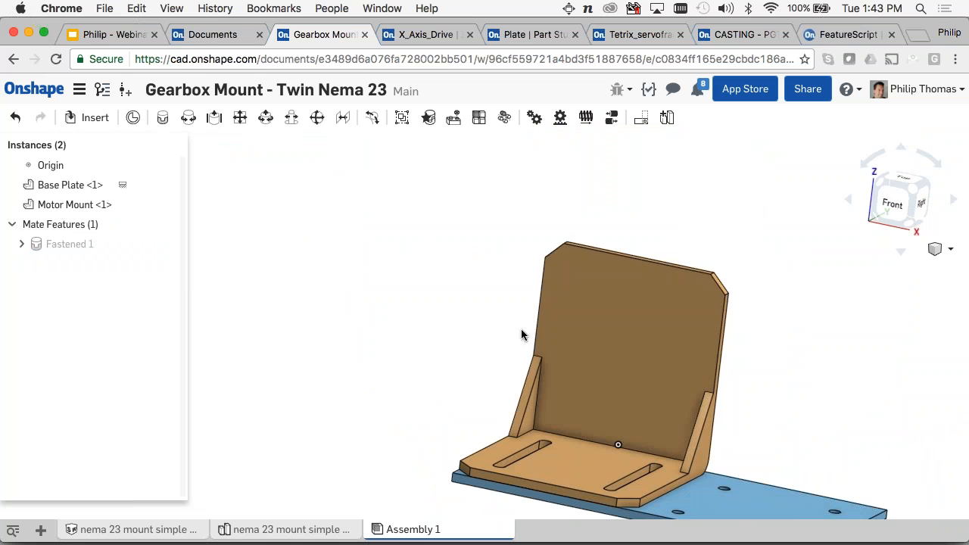
- Paste a second Motor Mount instance beside the first one
{"action": "left_click", "coordinate": [552, 333]}
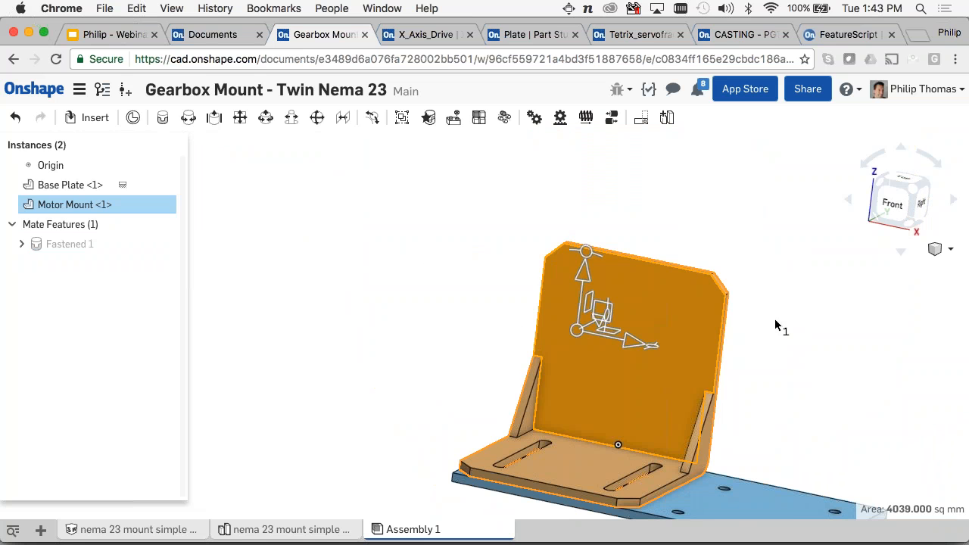
{"action": "key", "text": "super+v"}
{"action": "middle_click_drag", "start_coordinate": [741, 301], "coordinate": [579, 219]}
- Fasten the second Motor Mount by its slot end to the front corner hole at the free end of the Base Plate
{"action": "right_click_drag", "start_coordinate": [523, 260], "coordinate": [495, 173]}
{"action": "key", "text": "f"}
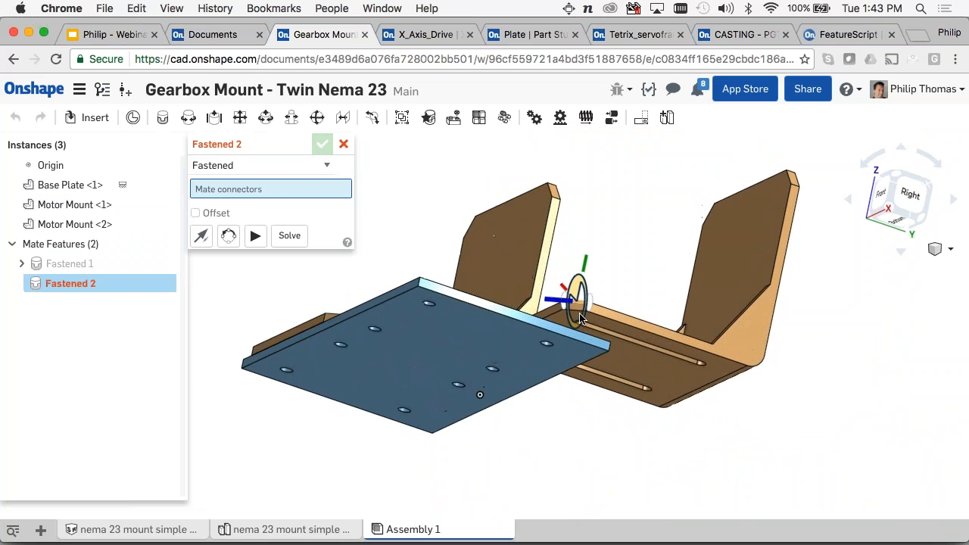
{"action": "scroll", "coordinate": [579, 318], "scroll_direction": "up", "scroll_amount": 5}
{"action": "left_click", "coordinate": [581, 341]}
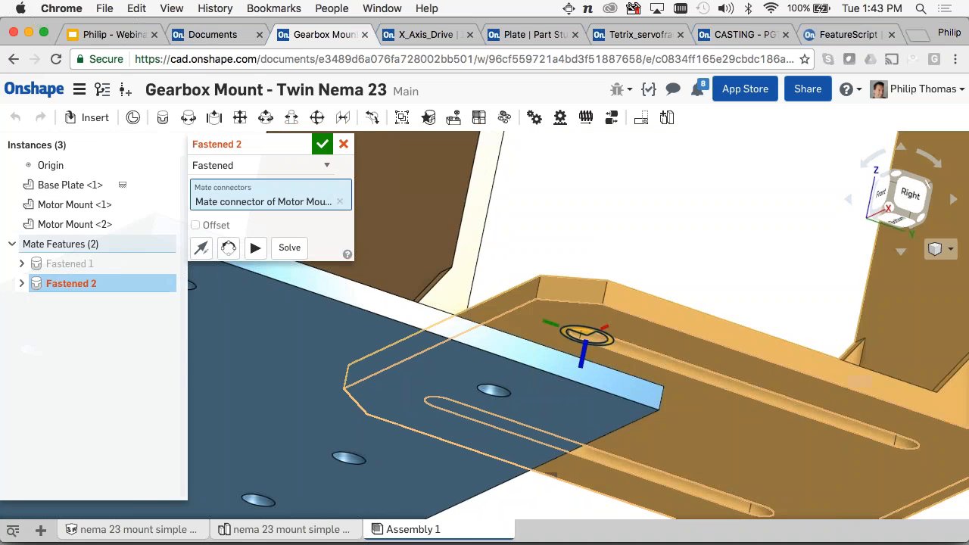
{"action": "scroll", "coordinate": [582, 341], "scroll_direction": "down", "scroll_amount": 6}
{"action": "right_click_drag", "start_coordinate": [514, 295], "coordinate": [545, 357]}
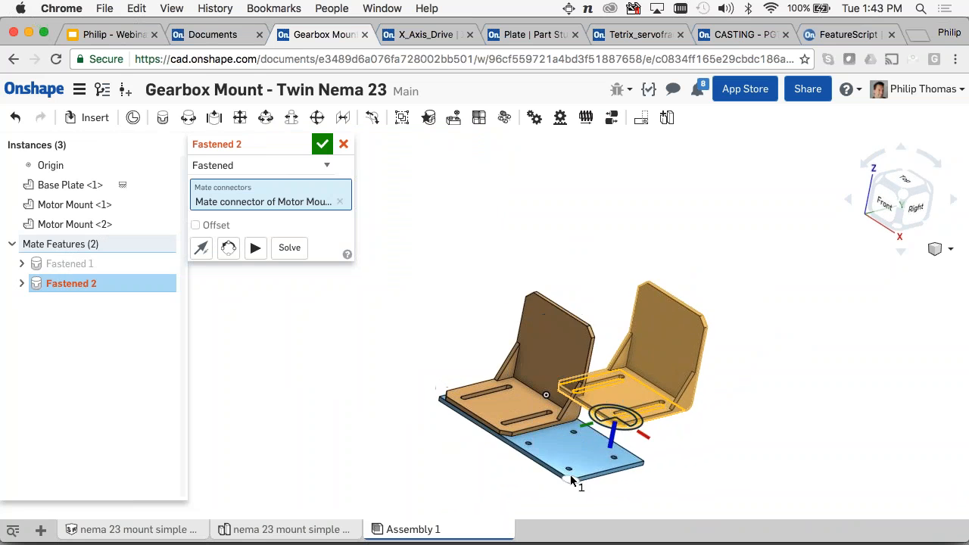
{"action": "scroll", "coordinate": [571, 485], "scroll_direction": "up", "scroll_amount": 6}
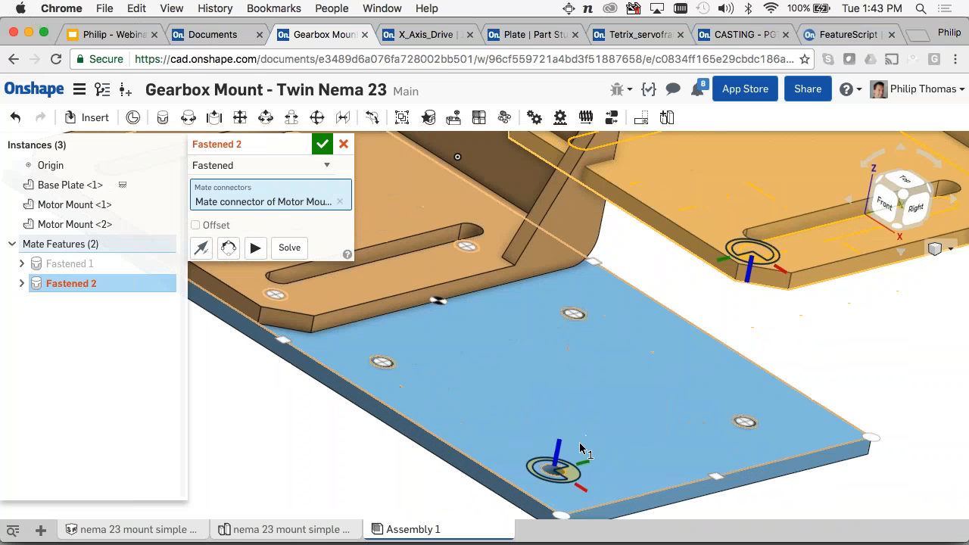
{"action": "left_click", "coordinate": [582, 448]}
{"action": "key", "text": "Return"}
{"action": "scroll", "coordinate": [460, 347], "scroll_direction": "down", "scroll_amount": 5}
{"action": "mouse_move", "coordinate": [474, 352]}
{"action": "right_mouse_down"}
{"action": "mouse_move", "coordinate": [469, 363]}
{"action": "mouse_move", "coordinate": [408, 328]}
{"action": "mouse_move", "coordinate": [480, 338]}
{"action": "mouse_move", "coordinate": [490, 369]}
{"action": "mouse_move", "coordinate": [469, 365]}
{"action": "right_mouse_up"}
{"action": "middle_click_drag", "start_coordinate": [469, 365], "coordinate": [480, 389]}
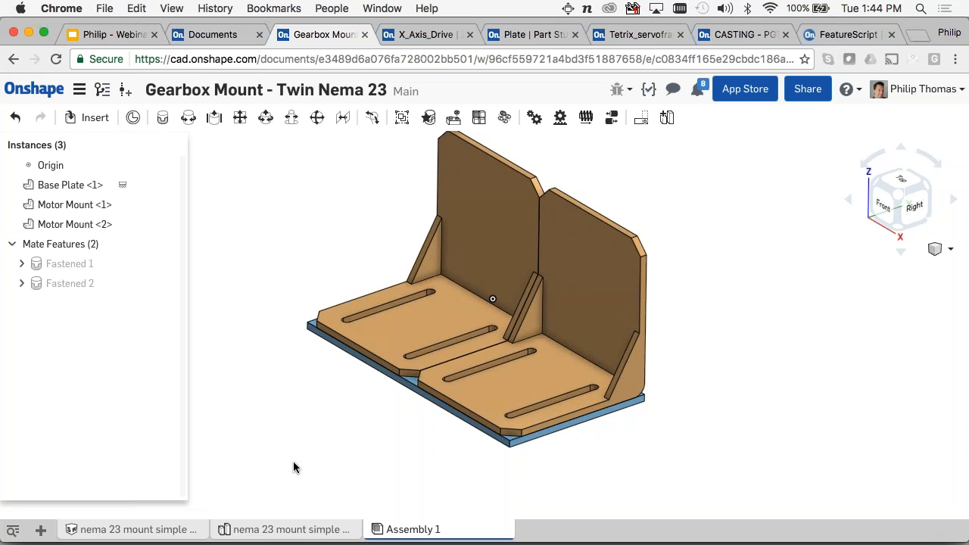
- Create a second assembly and insert only the Motor Mount part into it
{"action": "left_click", "coordinate": [40, 529]}
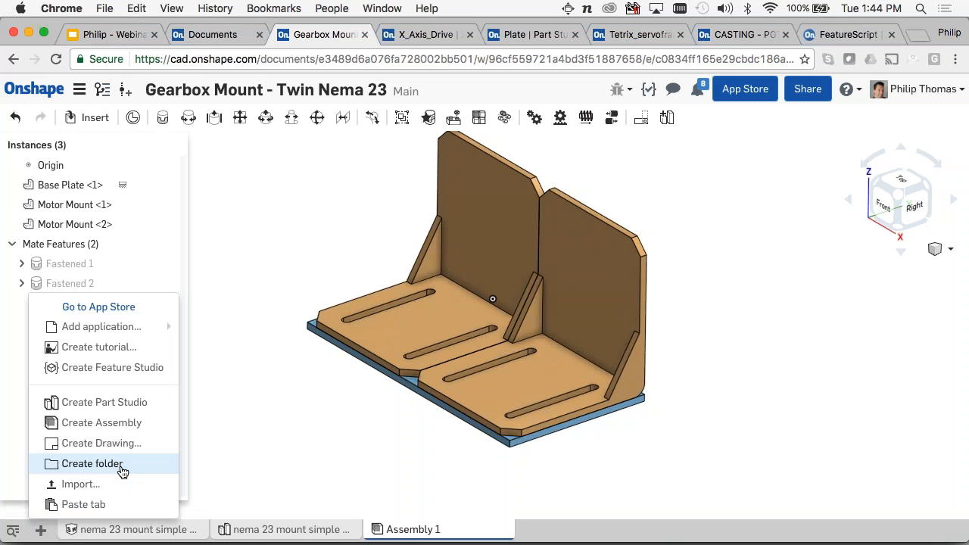
{"action": "left_click", "coordinate": [121, 422]}
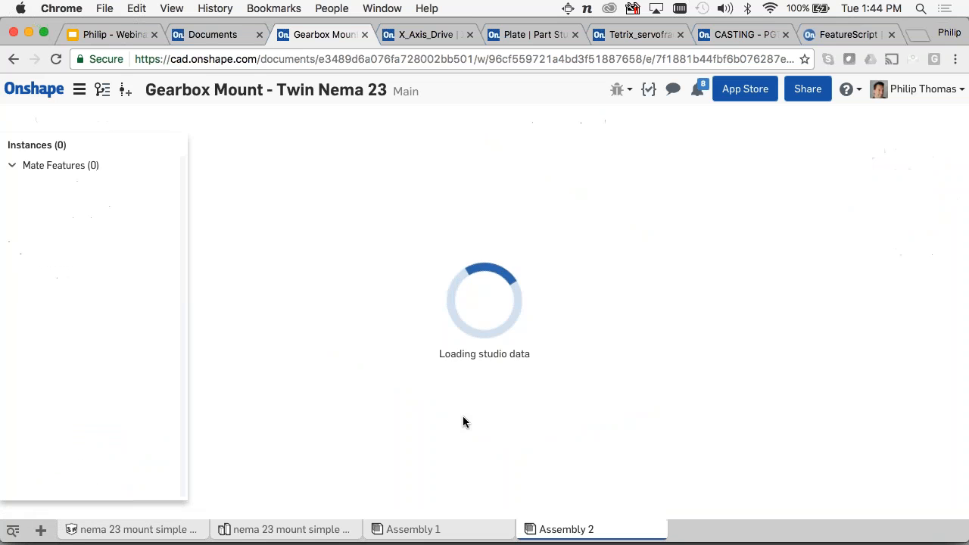
{"action": "left_click", "coordinate": [90, 118]}
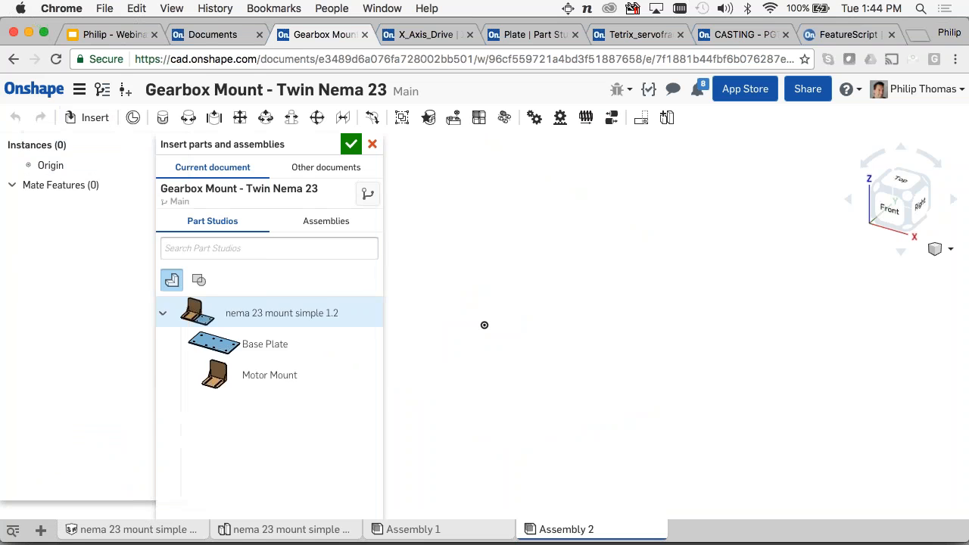
{"action": "left_click", "coordinate": [302, 376]}
{"action": "left_click", "coordinate": [735, 368]}
- Fix the inserted Motor Mount in place in Assembly 2
{"action": "right_click", "coordinate": [701, 262]}
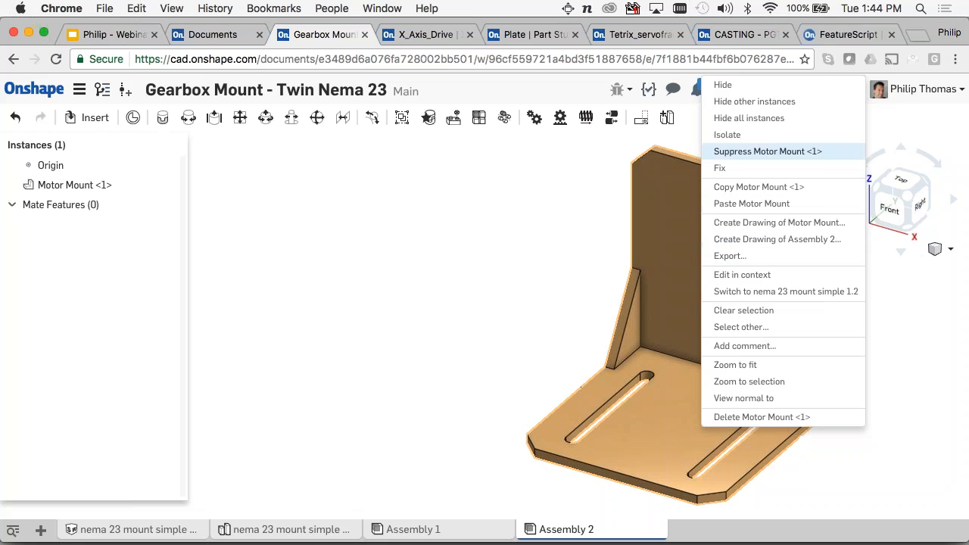
{"action": "left_click", "coordinate": [726, 168]}
{"action": "right_click_drag", "start_coordinate": [468, 248], "coordinate": [409, 303]}
- Search other documents for Nema and insert the ASM6712_ASM assembly from Nema 23 beside the Motor Mount
{"action": "left_click", "coordinate": [94, 118]}
{"action": "left_click", "coordinate": [319, 173]}
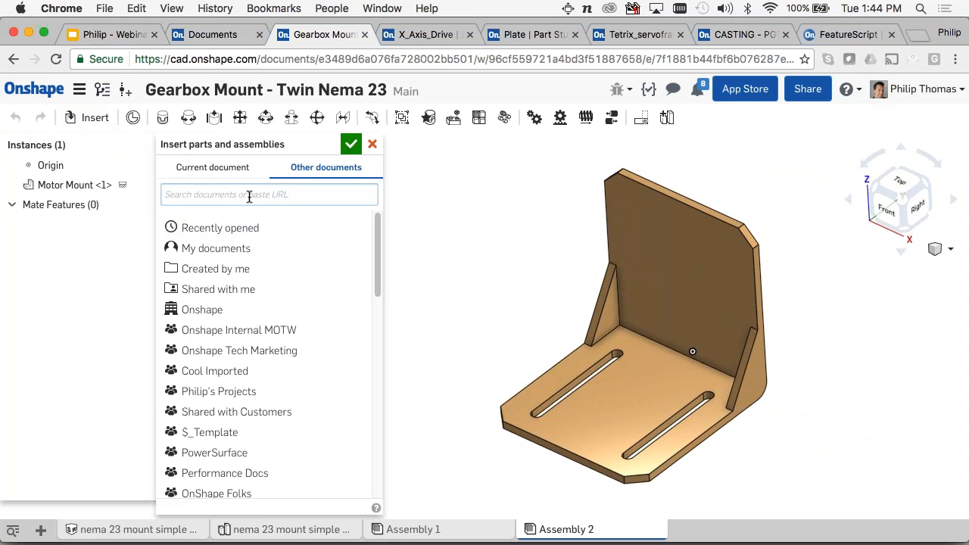
{"action": "type", "text": "New"}
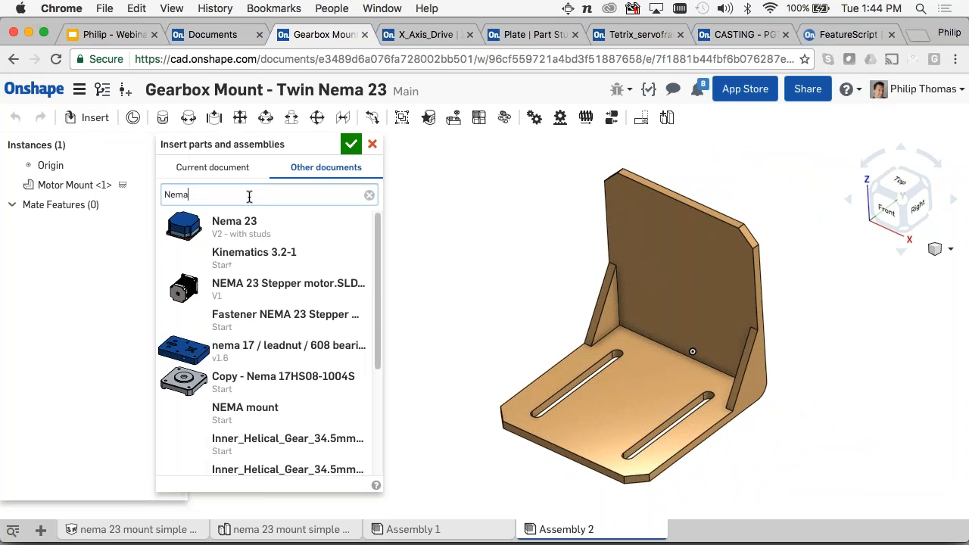
{"action": "left_click", "coordinate": [222, 225]}
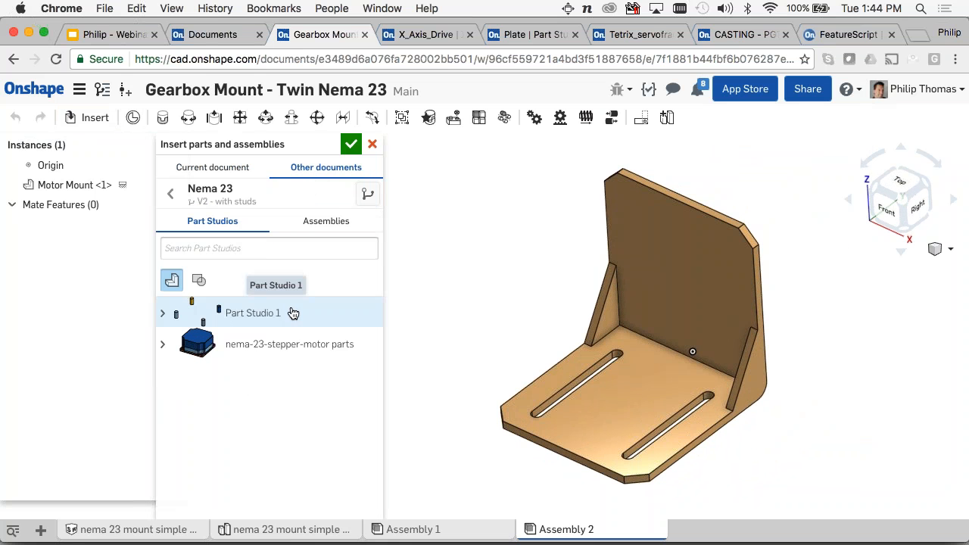
{"action": "left_click", "coordinate": [324, 223]}
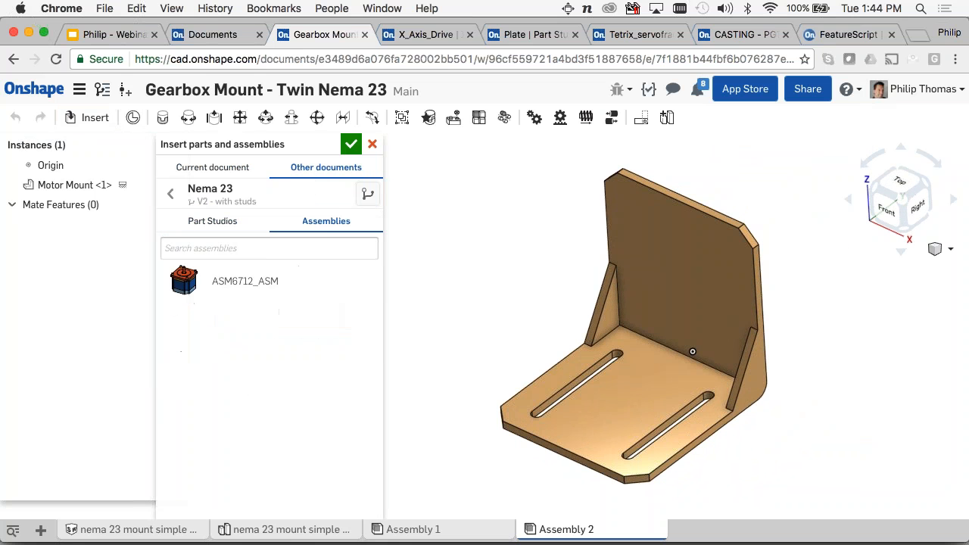
{"action": "left_click", "coordinate": [244, 283]}
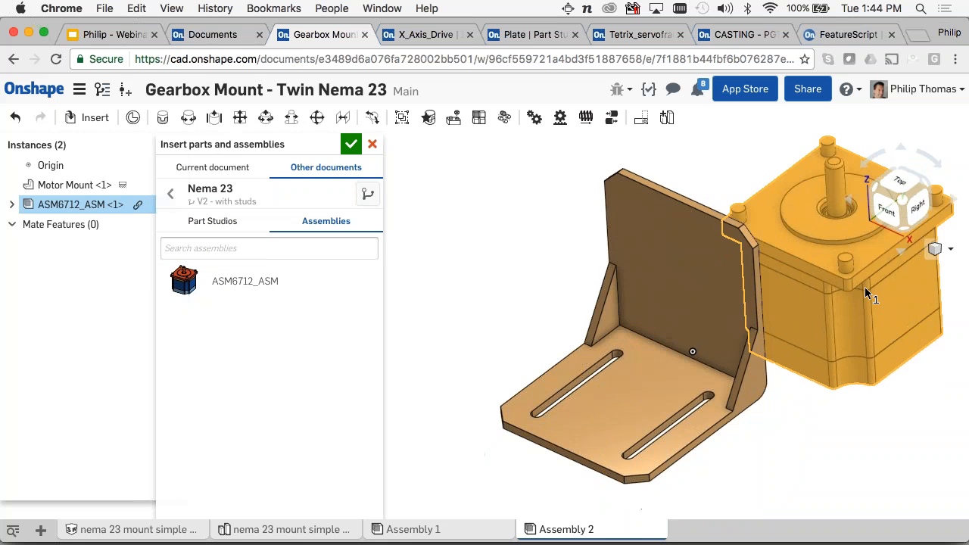
{"action": "left_click", "coordinate": [884, 320]}
{"action": "left_click", "coordinate": [351, 144]}
- Fasten the motor's front face centre to the centre of the Motor Mount's rear face, flipping the mate axis
{"action": "right_click_drag", "start_coordinate": [382, 190], "coordinate": [381, 238]}
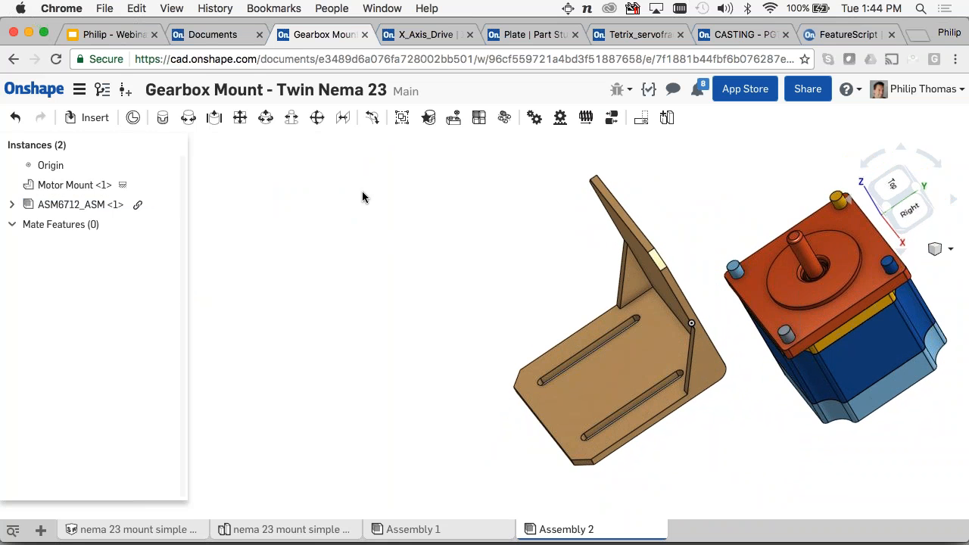
{"action": "key", "text": "m"}
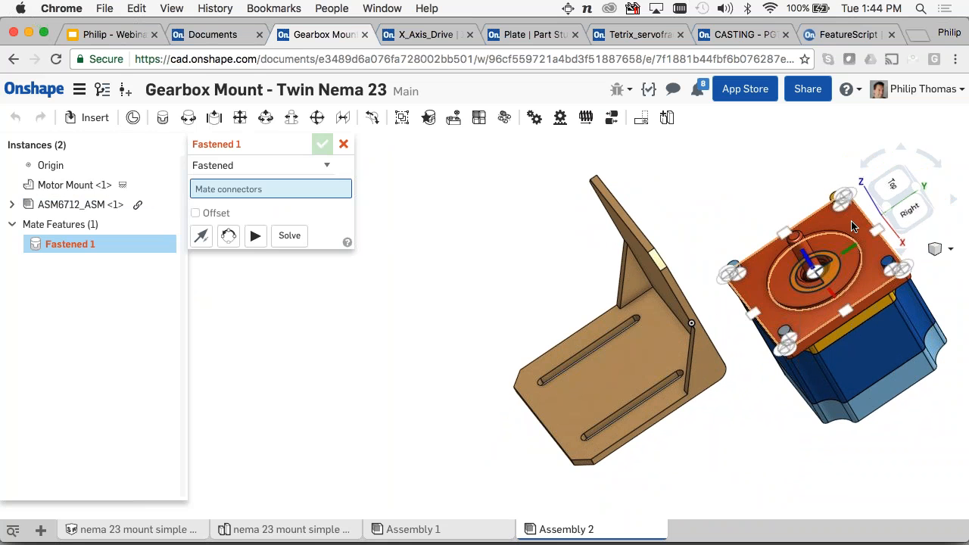
{"action": "left_click", "coordinate": [842, 225]}
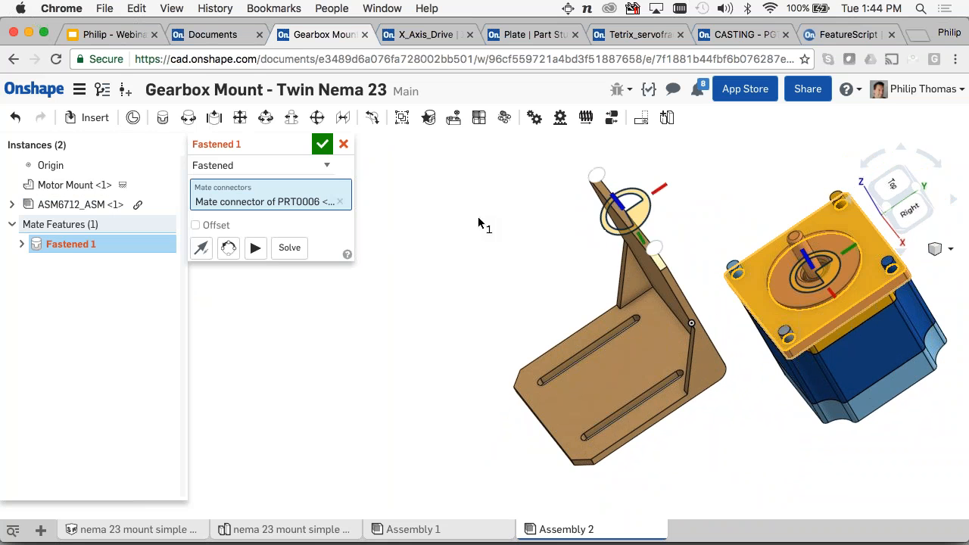
{"action": "right_click_drag", "start_coordinate": [478, 222], "coordinate": [511, 195]}
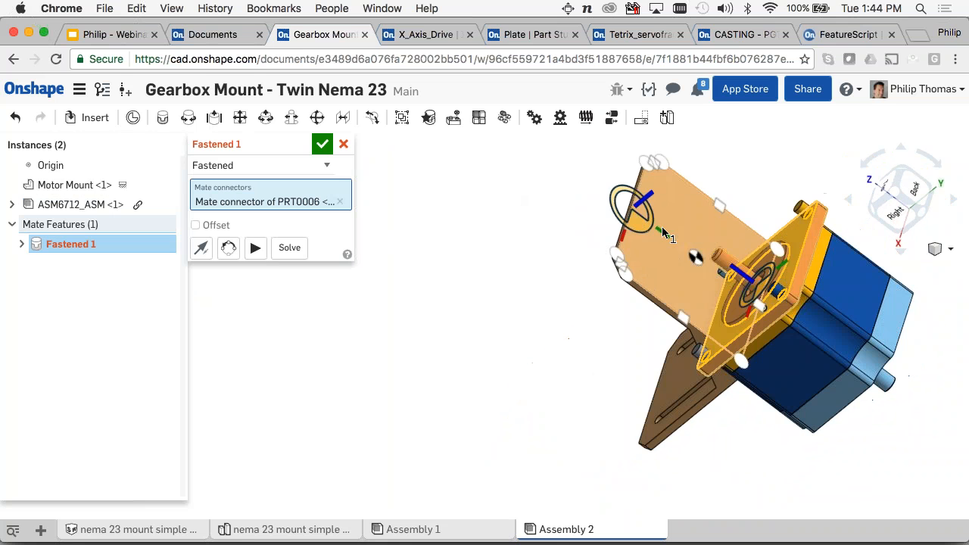
{"action": "left_click", "coordinate": [690, 256]}
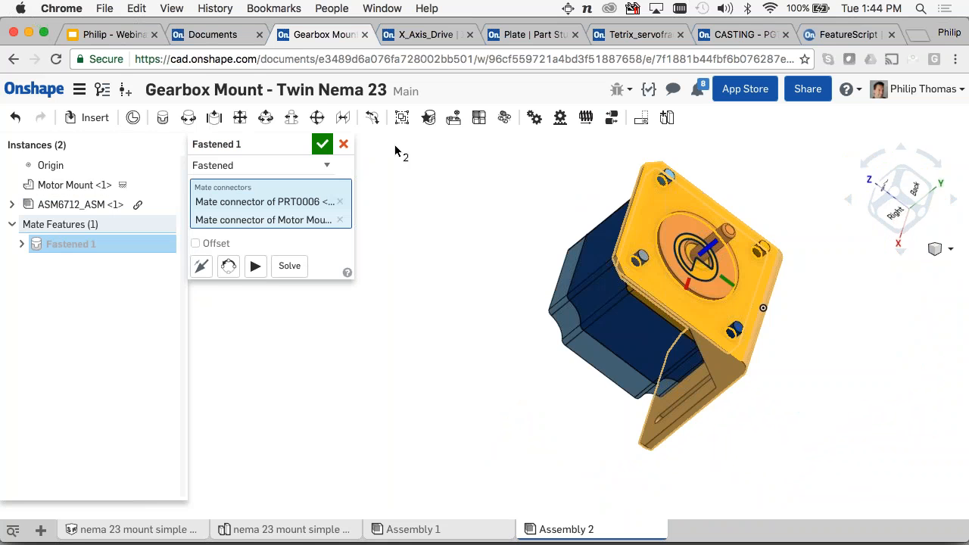
{"action": "left_click", "coordinate": [201, 266]}
{"action": "left_click", "coordinate": [322, 144]}
- Edit the Motor Mount in the context of Assembly 2
{"action": "right_click_drag", "start_coordinate": [498, 271], "coordinate": [673, 281]}
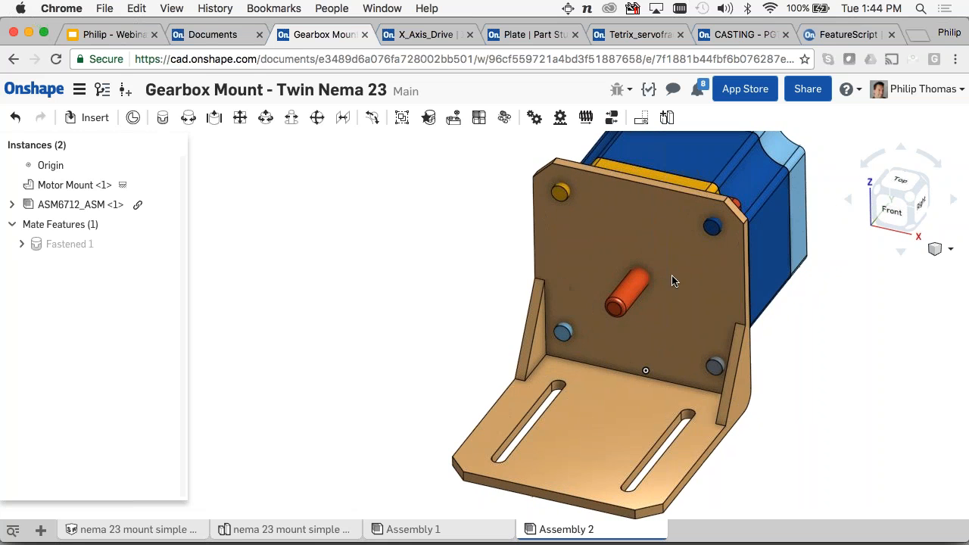
{"action": "left_click", "coordinate": [648, 249]}
{"action": "right_click", "coordinate": [647, 249]}
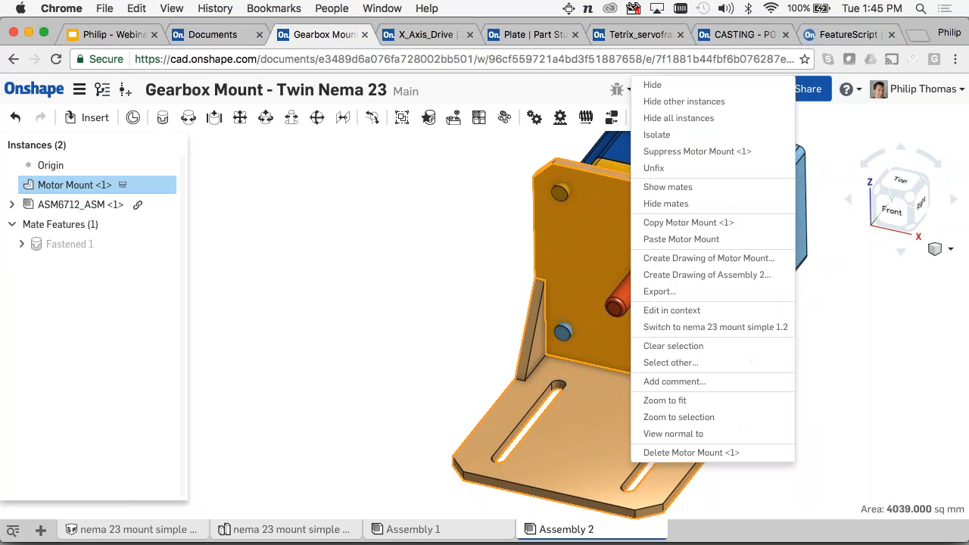
{"action": "left_click", "coordinate": [671, 311]}
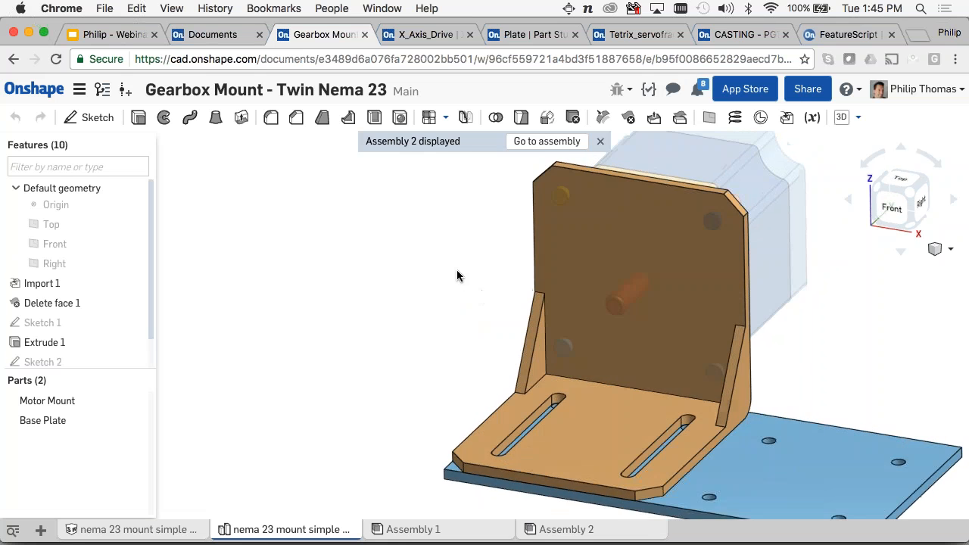
- Subtract the motor's shaft body and its four corner mounting bodies from the Motor Mount with a Boolean, keeping the tools
{"action": "left_click", "coordinate": [495, 118]}
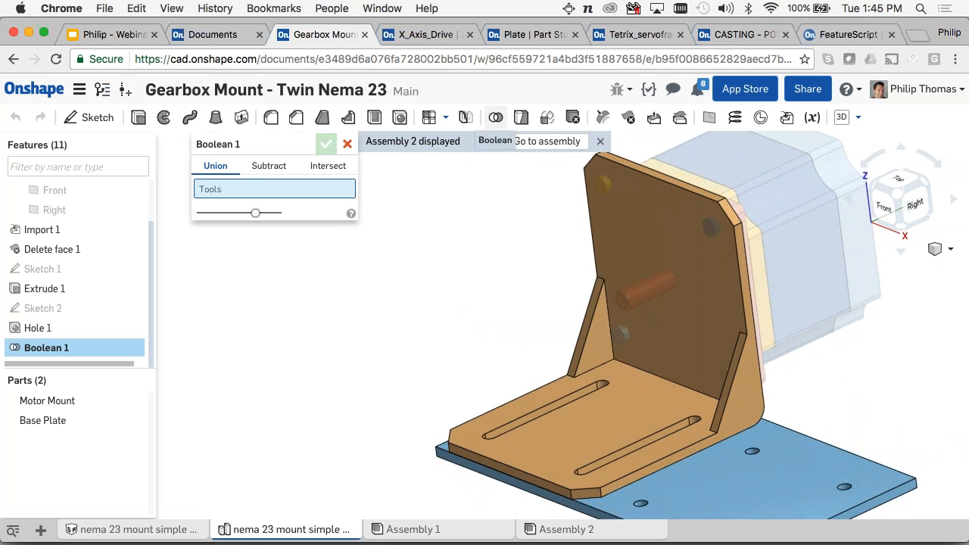
{"action": "left_click", "coordinate": [268, 166]}
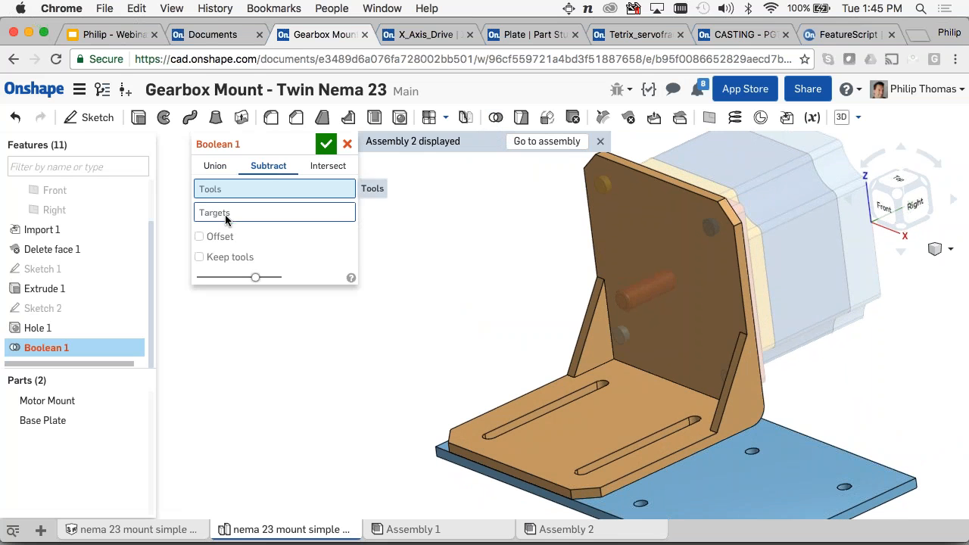
{"action": "left_click", "coordinate": [224, 213]}
{"action": "left_click", "coordinate": [68, 401]}
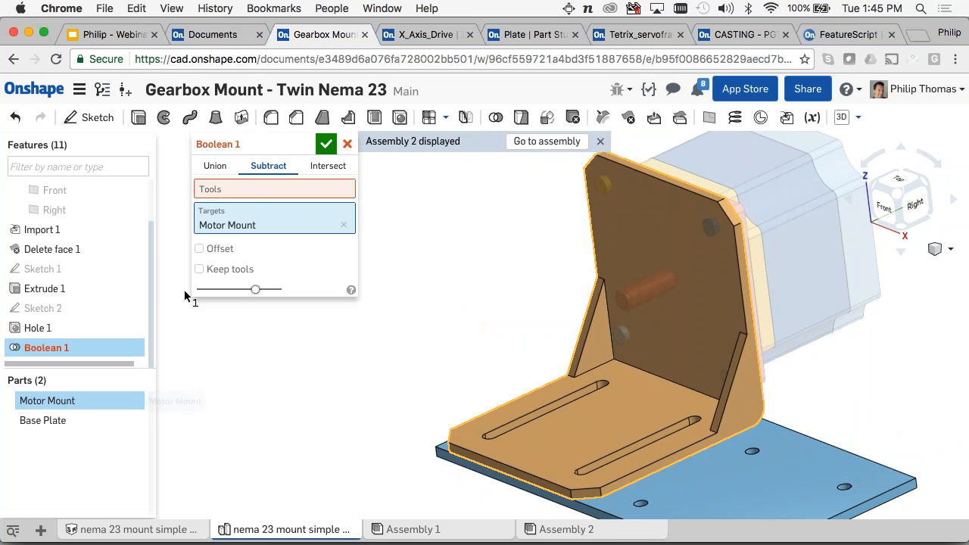
{"action": "left_click", "coordinate": [246, 190]}
{"action": "right_click_drag", "start_coordinate": [455, 378], "coordinate": [638, 318]}
{"action": "scroll", "coordinate": [638, 318], "scroll_direction": "up", "scroll_amount": 3}
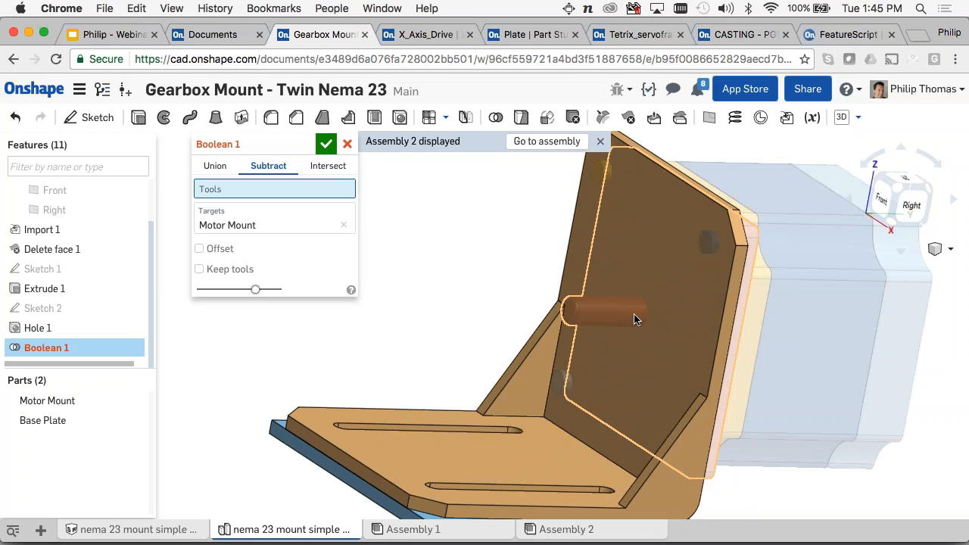
{"action": "left_click", "coordinate": [620, 318]}
{"action": "left_click", "coordinate": [704, 241]}
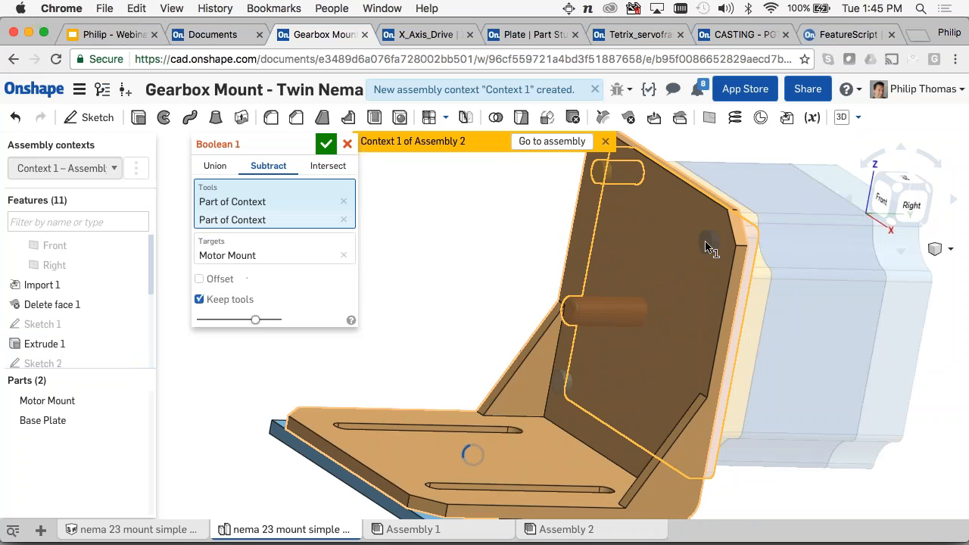
{"action": "key", "text": "Right"}
{"action": "key", "text": "Right"}
{"action": "left_click", "coordinate": [654, 448]}
{"action": "left_click", "coordinate": [453, 375]}
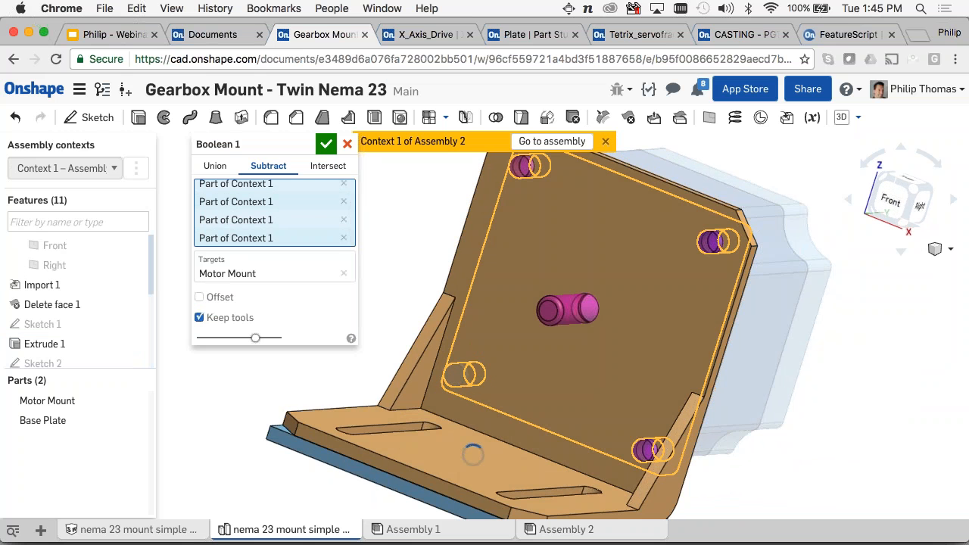
{"action": "left_click", "coordinate": [325, 145]}
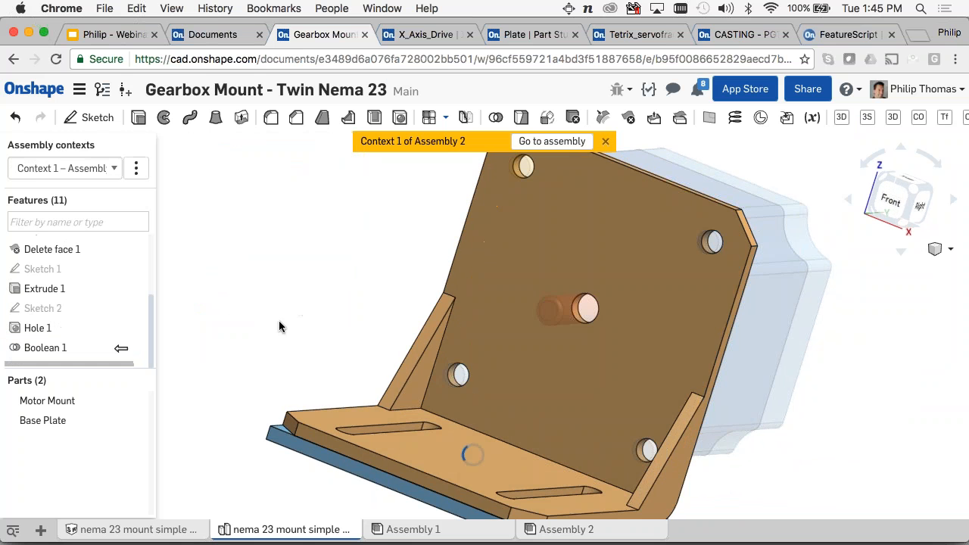
- Rename the new assembly context as Nema 23 Mounting Holes
{"action": "right_click_drag", "start_coordinate": [297, 304], "coordinate": [266, 295]}
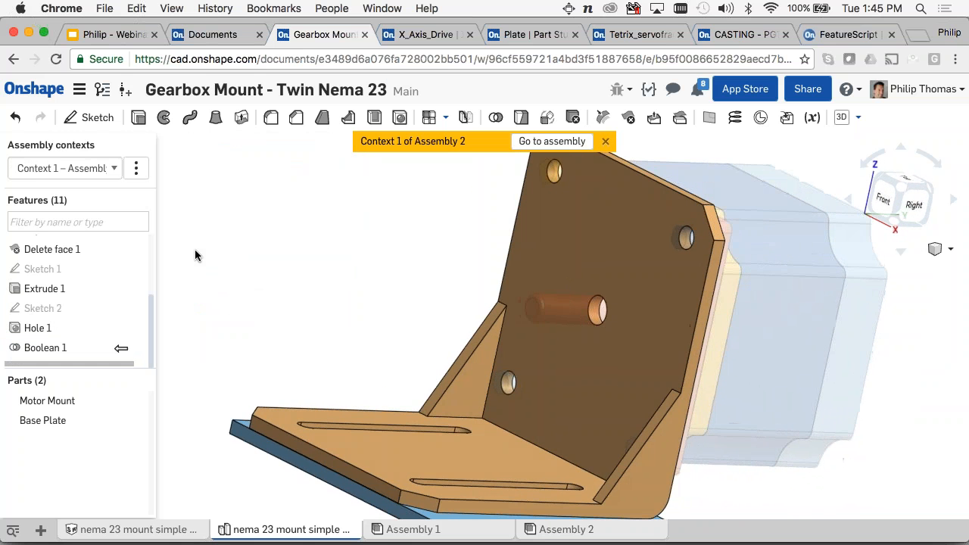
{"action": "left_click", "coordinate": [136, 170]}
{"action": "left_click", "coordinate": [53, 195]}
{"action": "type", "text": "Nema 23 Mount"}
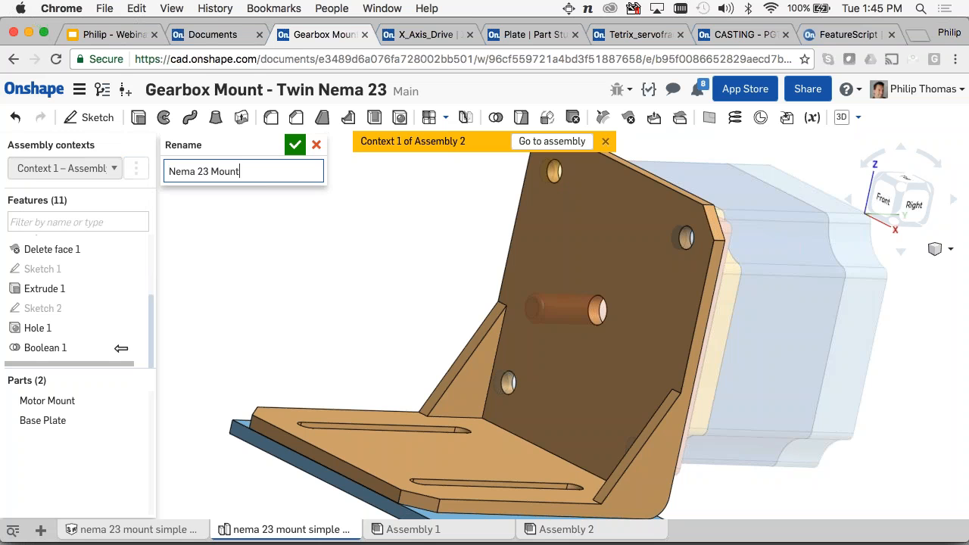
{"action": "type", "text": "ing Holes"}
{"action": "key", "text": "Return"}
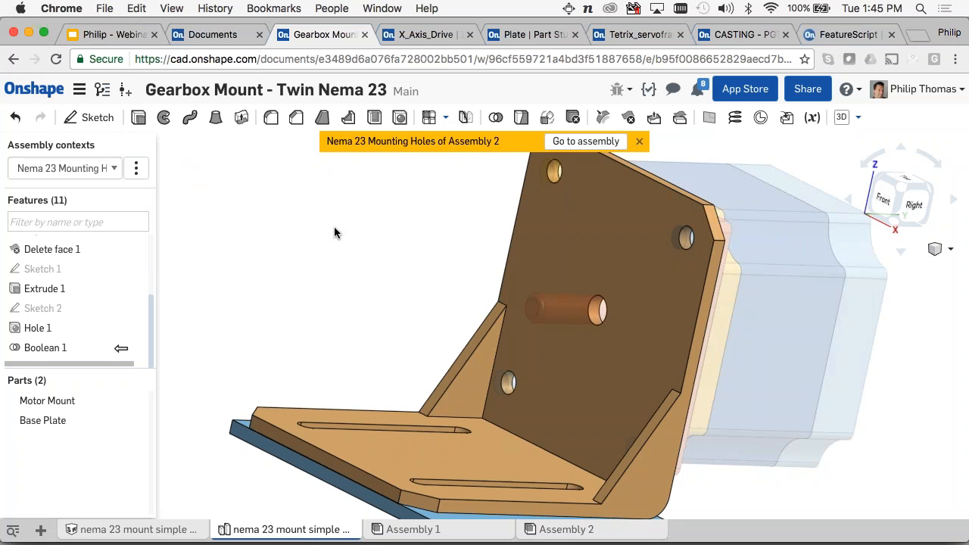
- Set the active assembly context to None so only the Part Studio's own parts are displayed
{"action": "left_click", "coordinate": [118, 170]}
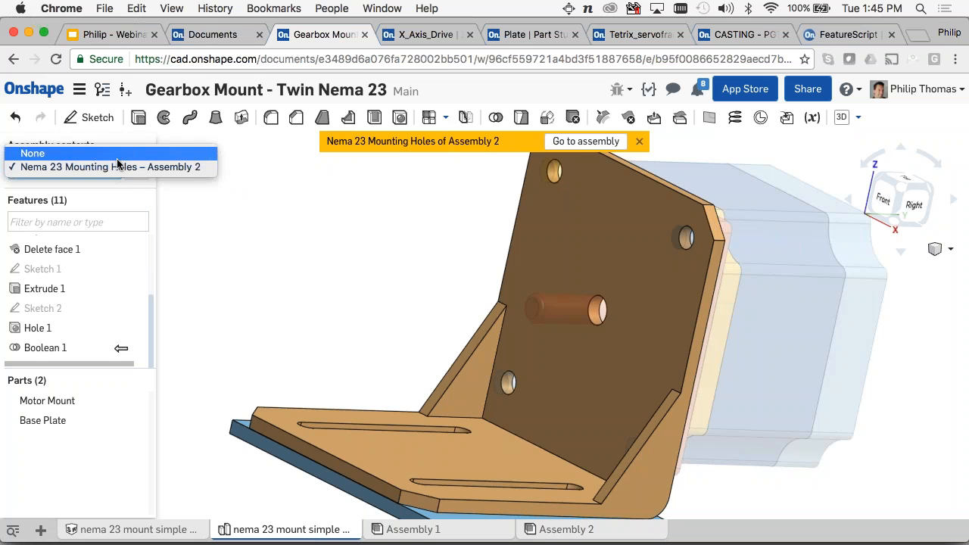
{"action": "left_click", "coordinate": [300, 250]}
{"action": "mouse_move", "coordinate": [393, 295]}
{"action": "right_mouse_down"}
{"action": "mouse_move", "coordinate": [375, 275]}
{"action": "mouse_move", "coordinate": [300, 260]}
{"action": "mouse_move", "coordinate": [391, 270]}
{"action": "mouse_move", "coordinate": [400, 296]}
{"action": "right_mouse_up"}
{"action": "scroll", "coordinate": [400, 296], "scroll_direction": "down", "scroll_amount": 2}
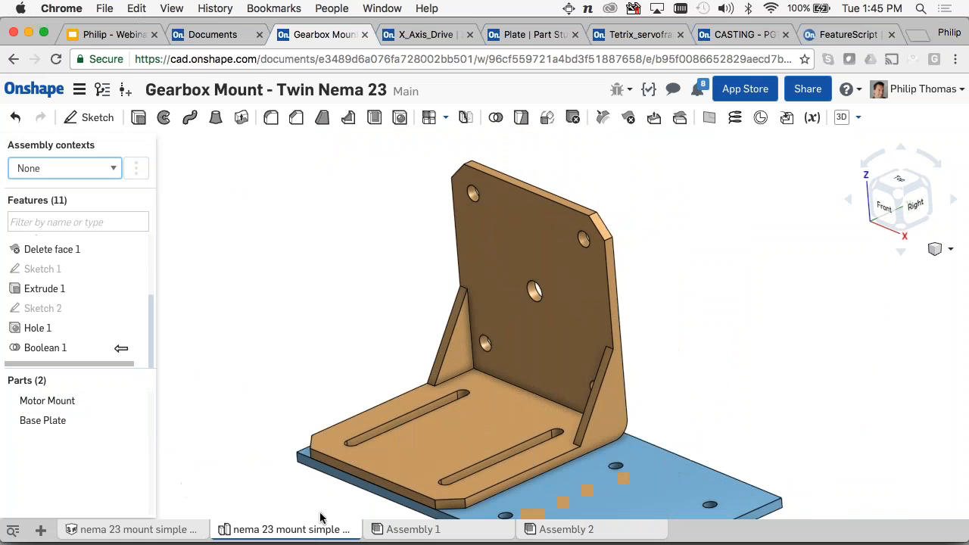
- Open Assembly 1 and examine the holes in both Motor Mount instances
{"action": "left_click", "coordinate": [413, 529]}
{"action": "right_click_drag", "start_coordinate": [426, 318], "coordinate": [436, 342]}
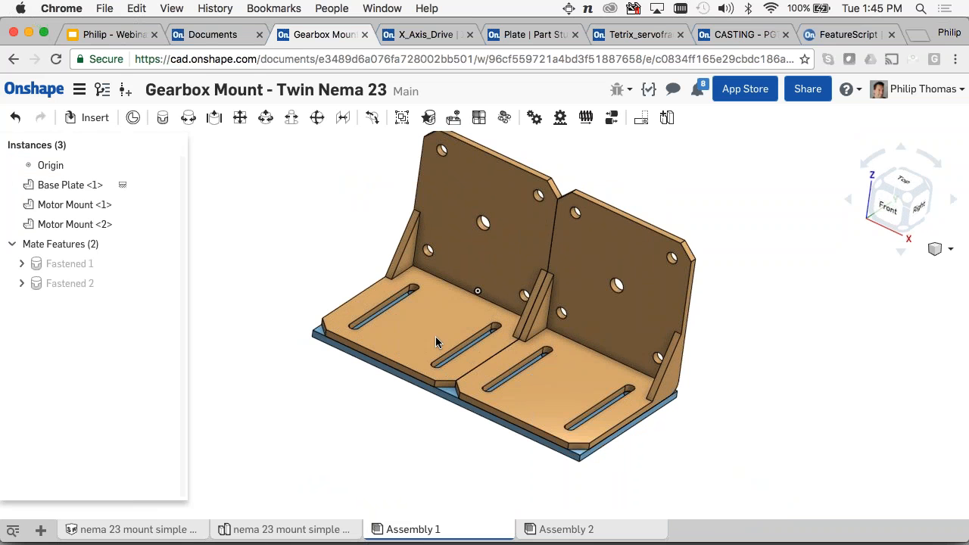
{"action": "mouse_move", "coordinate": [507, 236]}
{"action": "right_mouse_down"}
{"action": "mouse_move", "coordinate": [417, 248]}
{"action": "mouse_move", "coordinate": [509, 253]}
{"action": "right_mouse_up"}
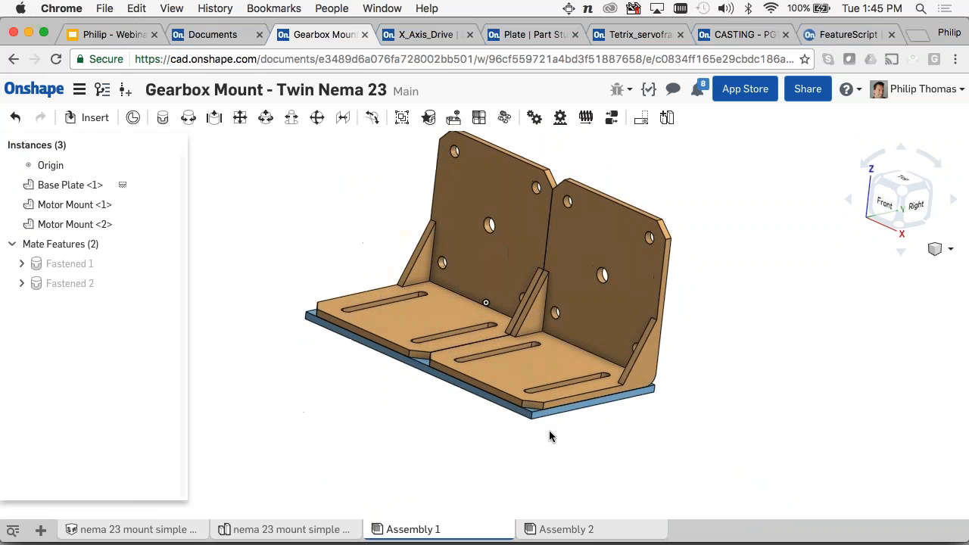
- Rename Assembly 2 as Dummy Mounting Assembly
{"action": "right_click", "coordinate": [551, 528]}
{"action": "left_click", "coordinate": [550, 420]}
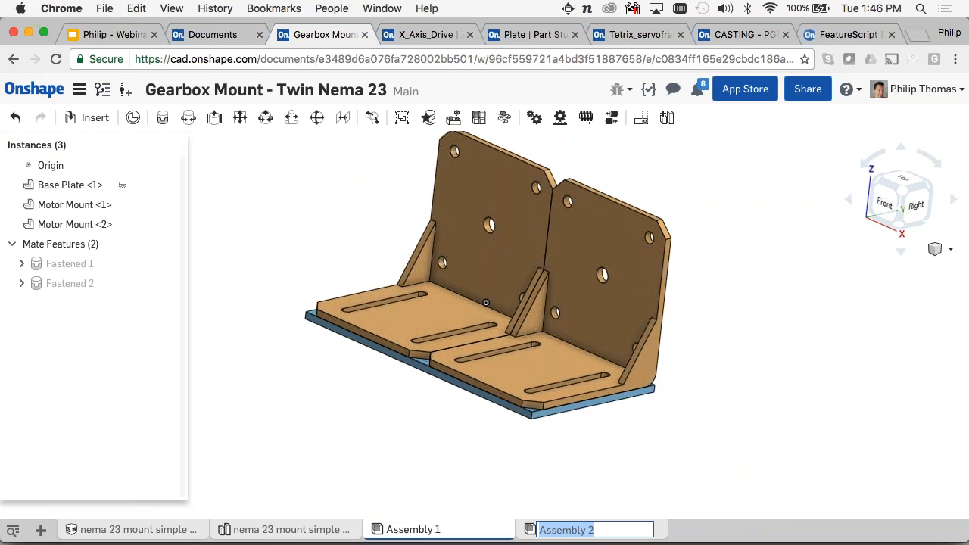
{"action": "type", "text": "Dummy Moun"}
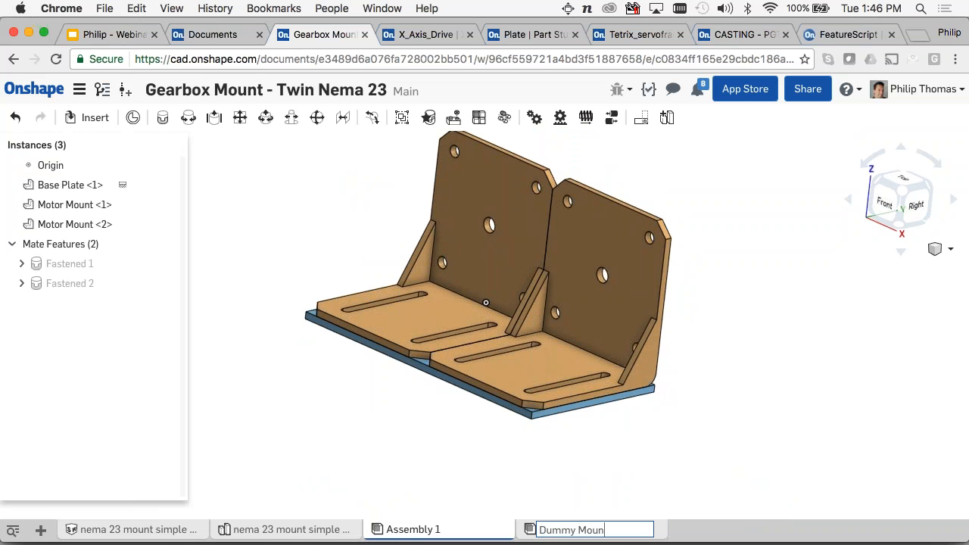
{"action": "type", "text": "ting Assembly"}
{"action": "key", "text": "Return"}
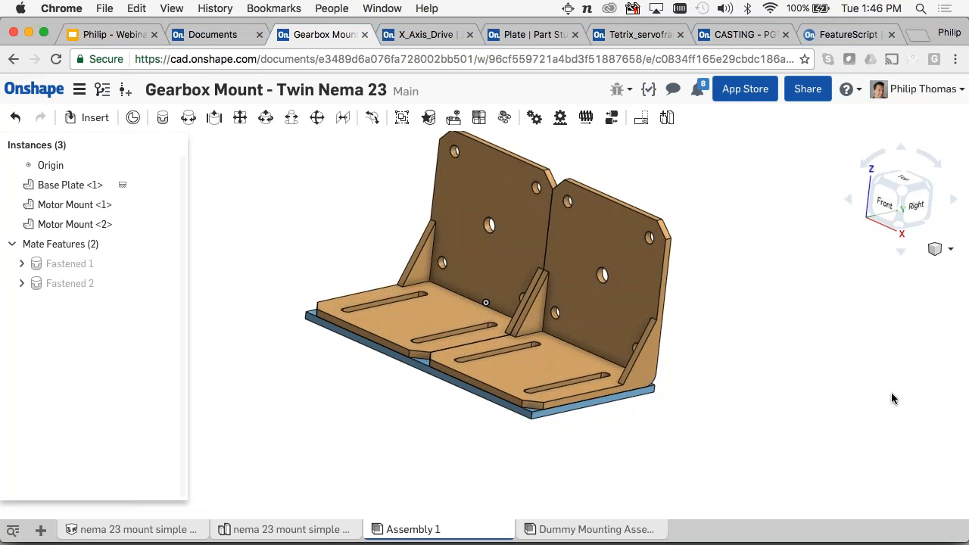
{"action": "right_click_drag", "start_coordinate": [892, 398], "coordinate": [774, 297]}
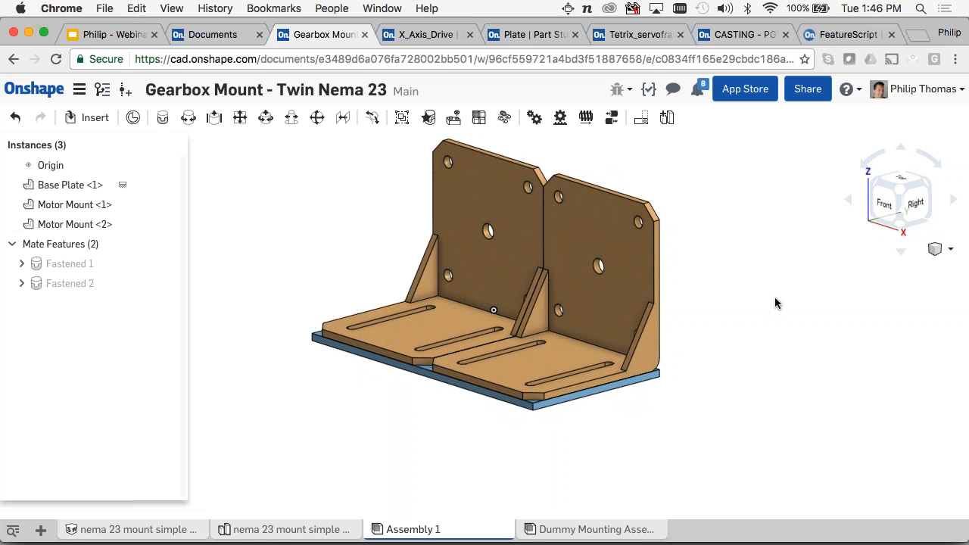
{"action": "right_click_drag", "start_coordinate": [774, 298], "coordinate": [760, 305]}
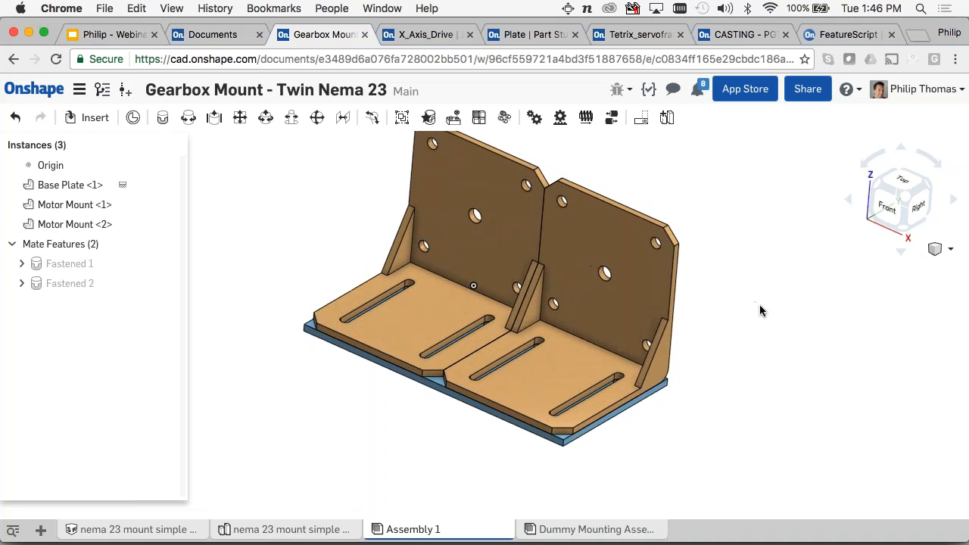
- Open the Floating Bed Frame - PGT document from the recently opened documents in a new browser tab
{"action": "left_click", "coordinate": [214, 36]}
{"action": "right_click", "coordinate": [369, 333]}
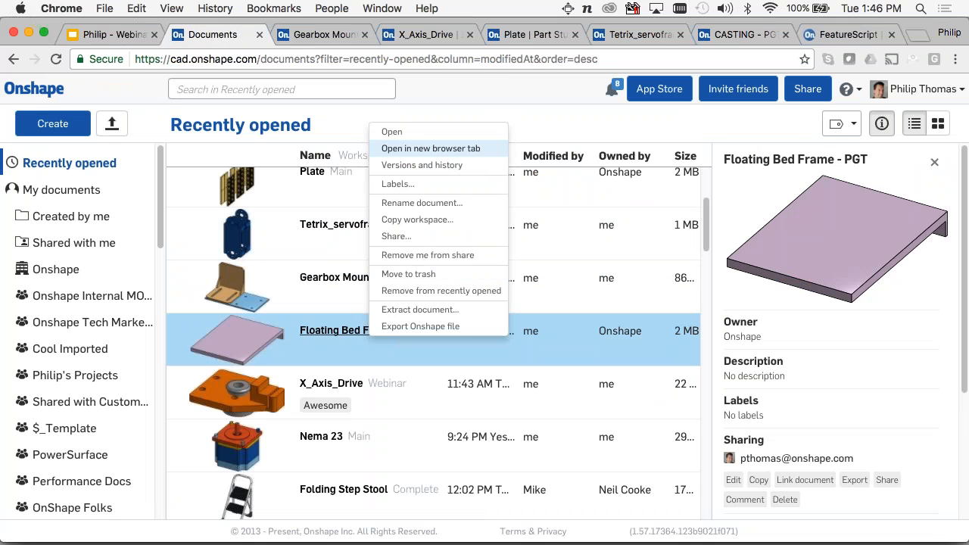
{"action": "left_click", "coordinate": [448, 150]}
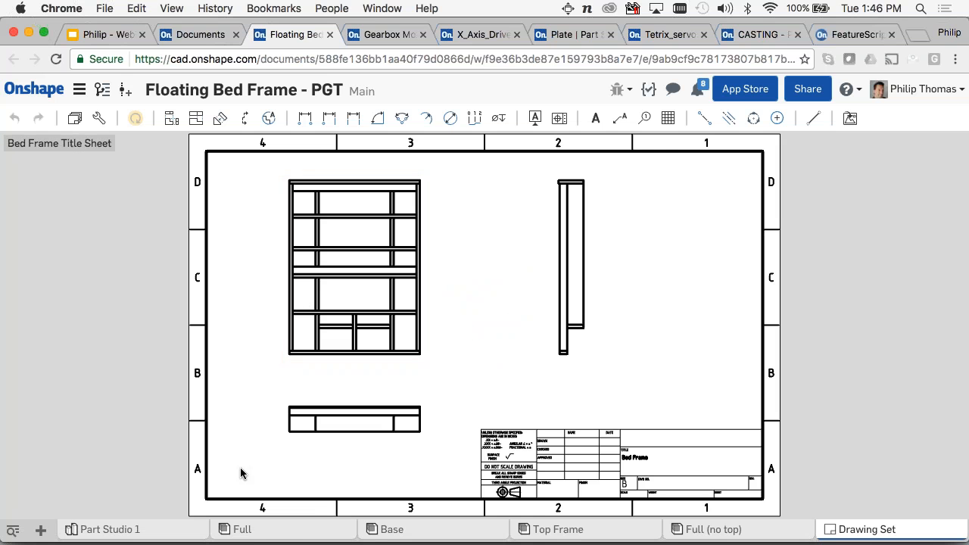
- Open the Full assembly and examine the layout of the bed frame's beams and panels
{"action": "left_click", "coordinate": [277, 529]}
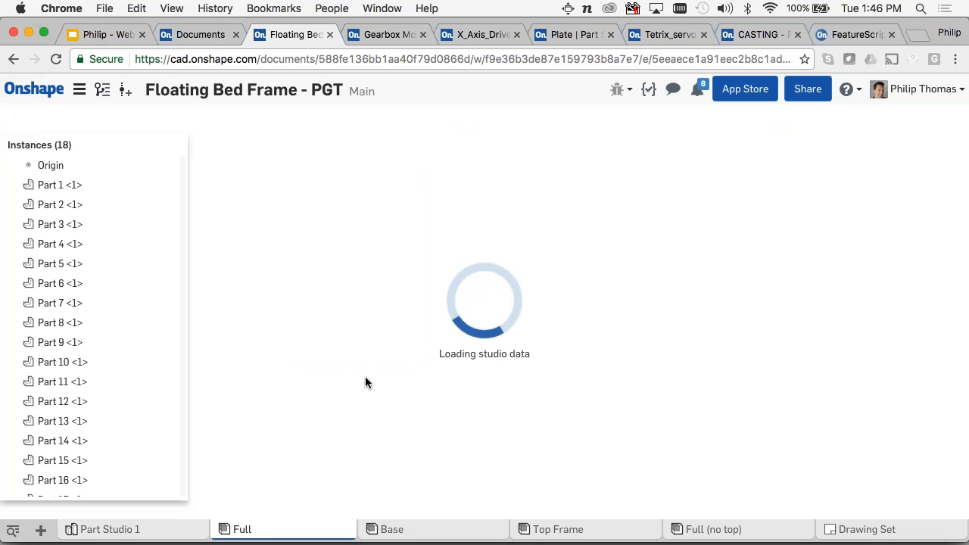
{"action": "mouse_move", "coordinate": [366, 377]}
{"action": "right_mouse_down"}
{"action": "mouse_move", "coordinate": [331, 340]}
{"action": "mouse_move", "coordinate": [327, 316]}
{"action": "mouse_move", "coordinate": [356, 383]}
{"action": "right_mouse_up"}
{"action": "middle_click_drag", "start_coordinate": [382, 358], "coordinate": [349, 302]}
{"action": "scroll", "coordinate": [500, 305], "scroll_direction": "up", "scroll_amount": 2}
{"action": "middle_click_drag", "start_coordinate": [500, 305], "coordinate": [477, 347]}
{"action": "mouse_move", "coordinate": [477, 347]}
{"action": "right_mouse_down"}
{"action": "mouse_move", "coordinate": [457, 286]}
{"action": "mouse_move", "coordinate": [461, 324]}
{"action": "mouse_move", "coordinate": [478, 346]}
{"action": "right_mouse_up"}
{"action": "scroll", "coordinate": [474, 345], "scroll_direction": "up", "scroll_amount": 3}
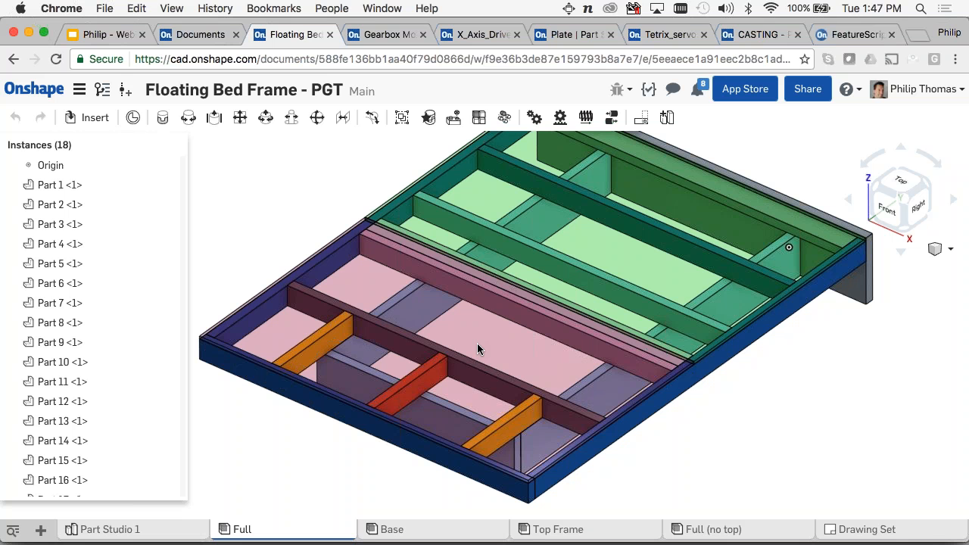
{"action": "scroll", "coordinate": [553, 276], "scroll_direction": "down", "scroll_amount": 2}
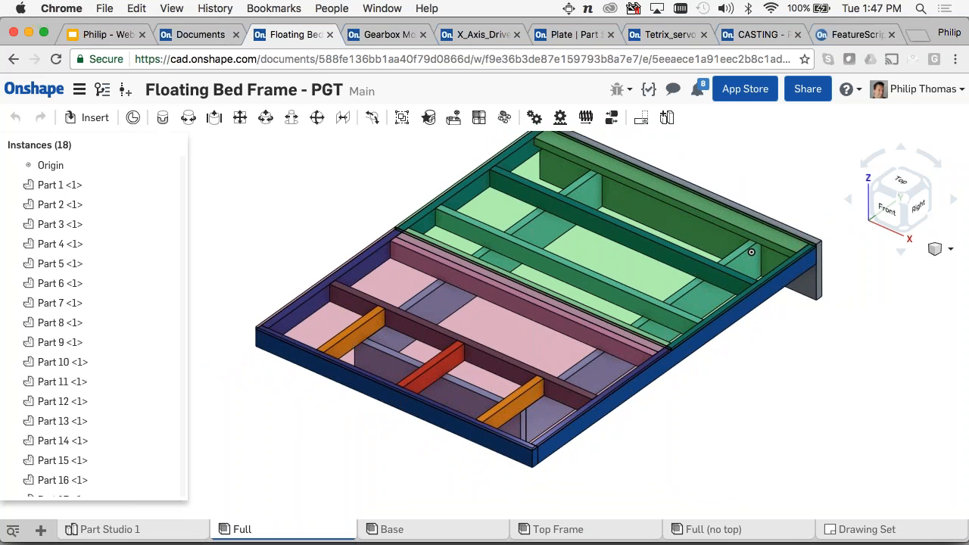
- Create a Part Studio in the context of the Full assembly at the assembly's Origin, and hide its default planes
{"action": "left_click", "coordinate": [668, 119]}
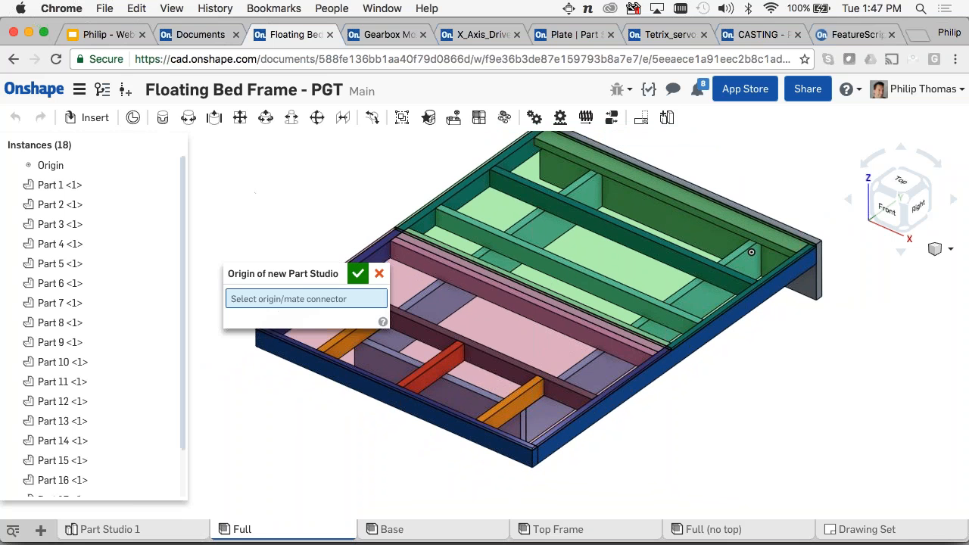
{"action": "left_click", "coordinate": [93, 169]}
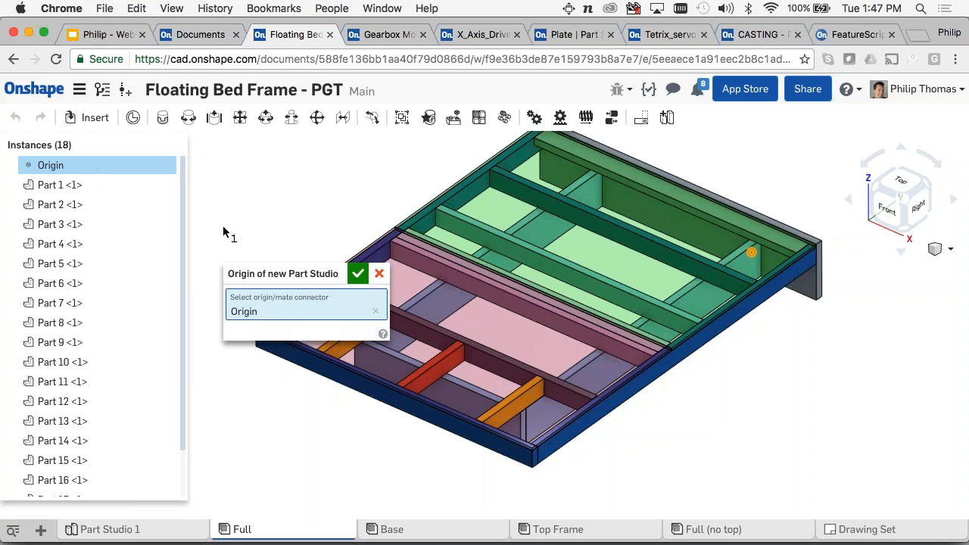
{"action": "left_click", "coordinate": [355, 274]}
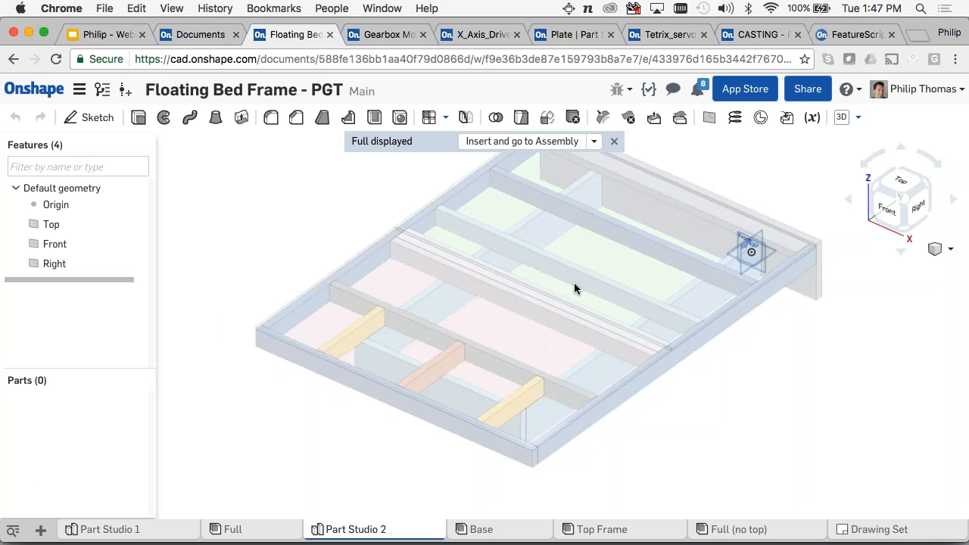
{"action": "key", "text": "p"}
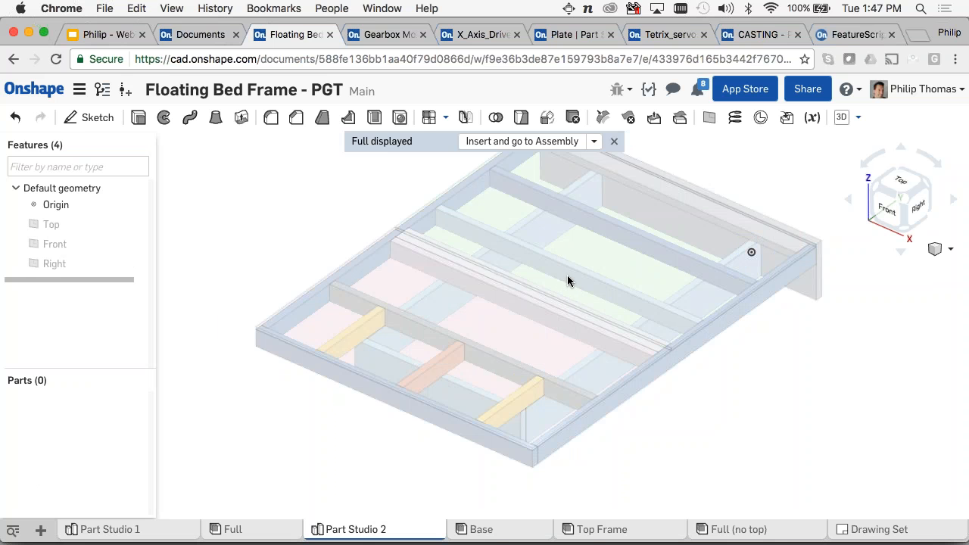
- Copy all bed frame parts from the Full assembly into Part Studio 2 with a Copy in place transform
{"action": "scroll", "coordinate": [567, 280], "scroll_direction": "down", "scroll_amount": 3}
{"action": "right_click_drag", "start_coordinate": [506, 382], "coordinate": [364, 265]}
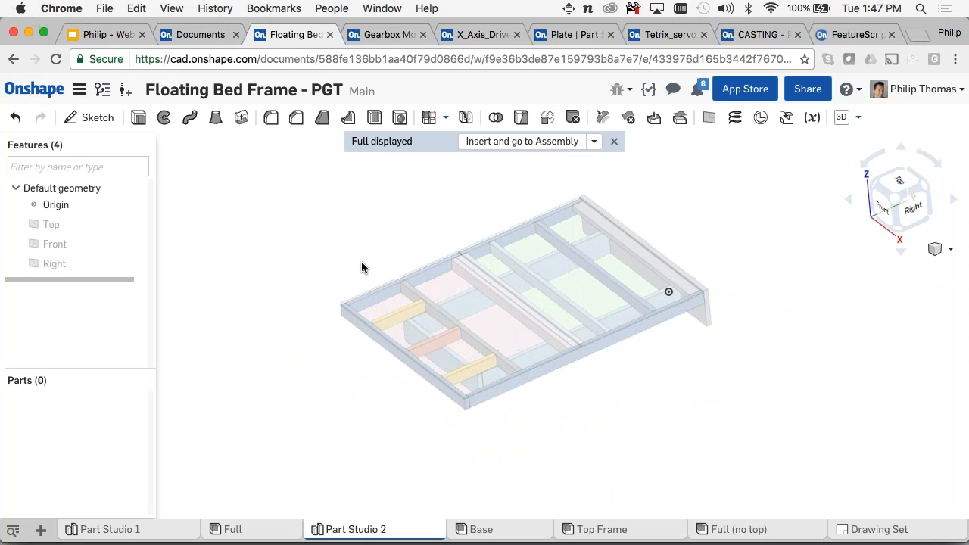
{"action": "middle_click_drag", "start_coordinate": [312, 275], "coordinate": [329, 309]}
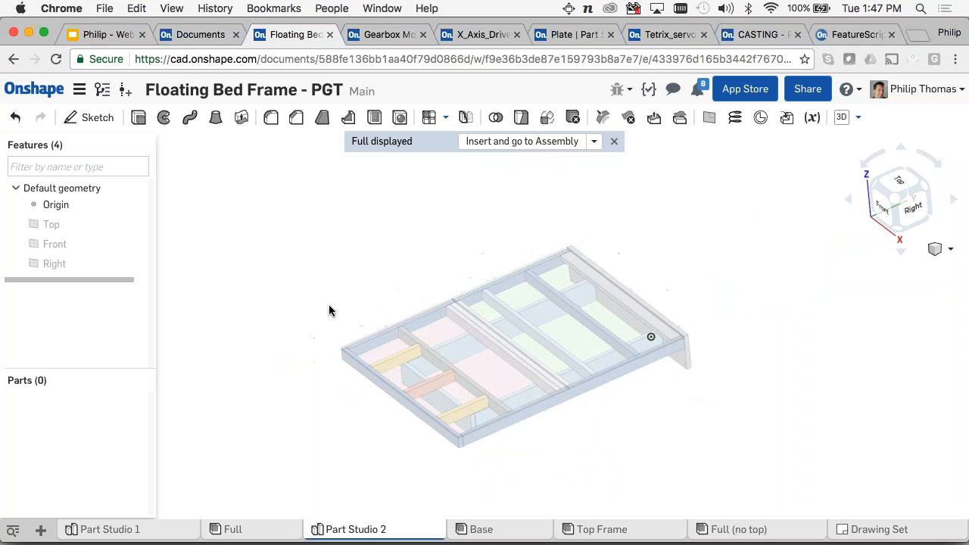
{"action": "left_click", "coordinate": [421, 325]}
{"action": "left_click", "coordinate": [542, 289]}
{"action": "key", "text": "Escape"}
{"action": "left_click", "coordinate": [546, 120]}
{"action": "left_click", "coordinate": [288, 194]}
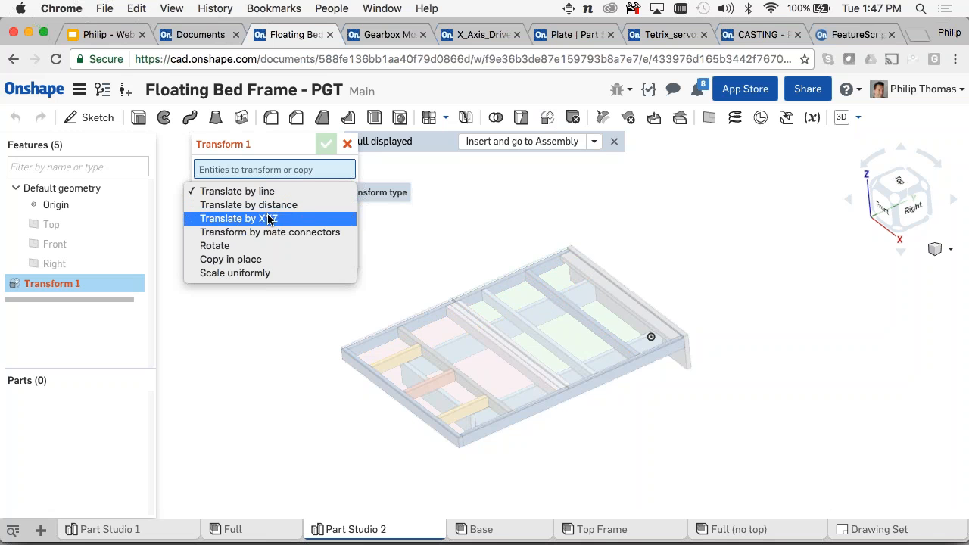
{"action": "left_click", "coordinate": [271, 259]}
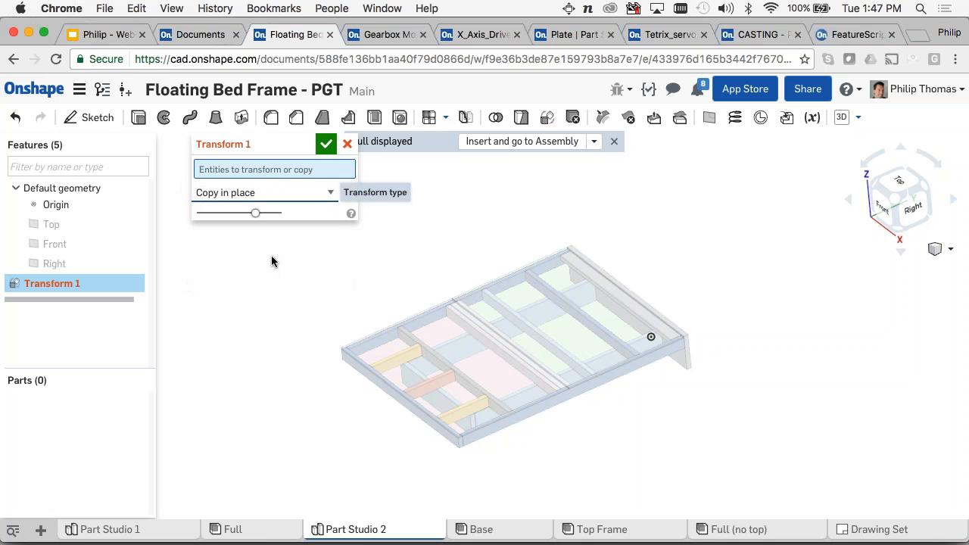
{"action": "left_click_drag", "start_coordinate": [734, 212], "coordinate": [293, 458]}
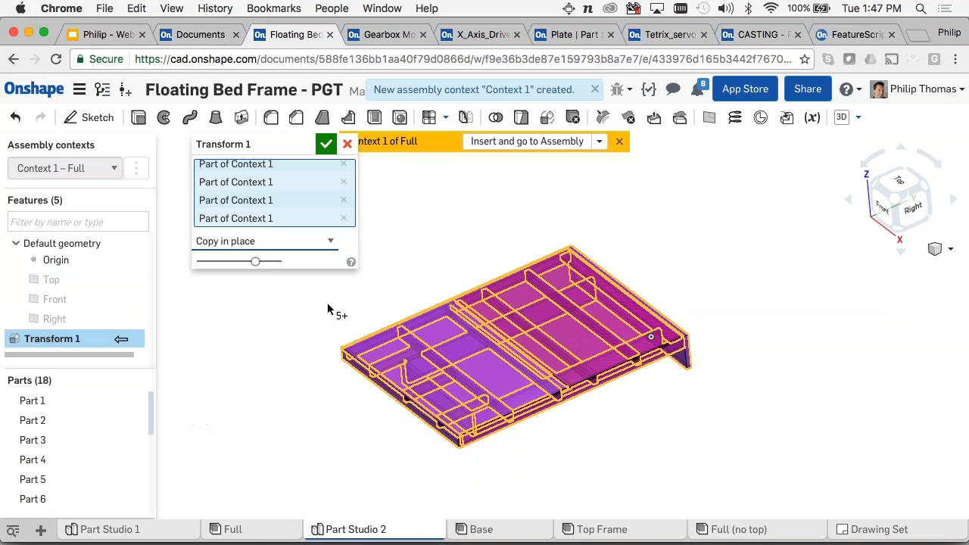
{"action": "left_click", "coordinate": [326, 144]}
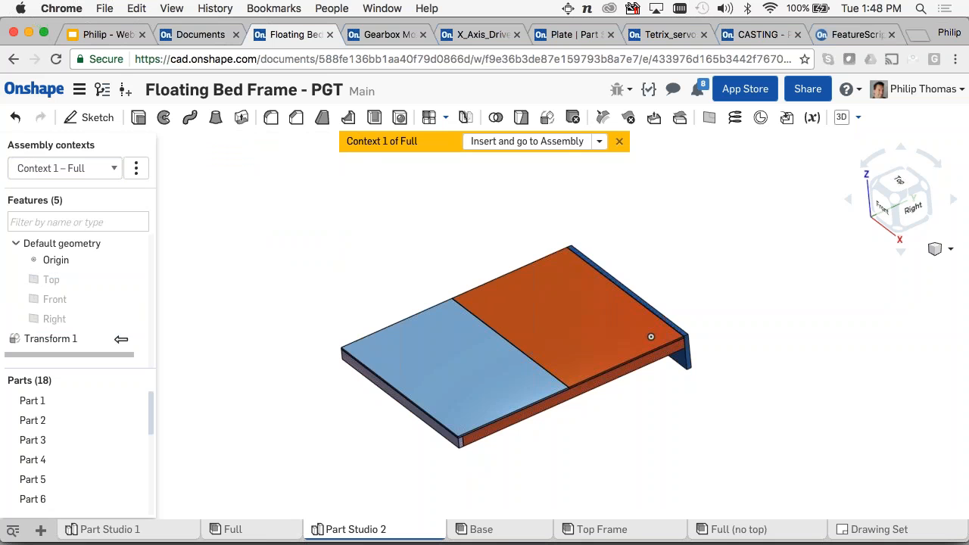
- Rename the assembly context of Part Studio 2 as Weldment Join
{"action": "left_click", "coordinate": [136, 168]}
{"action": "left_click", "coordinate": [113, 197]}
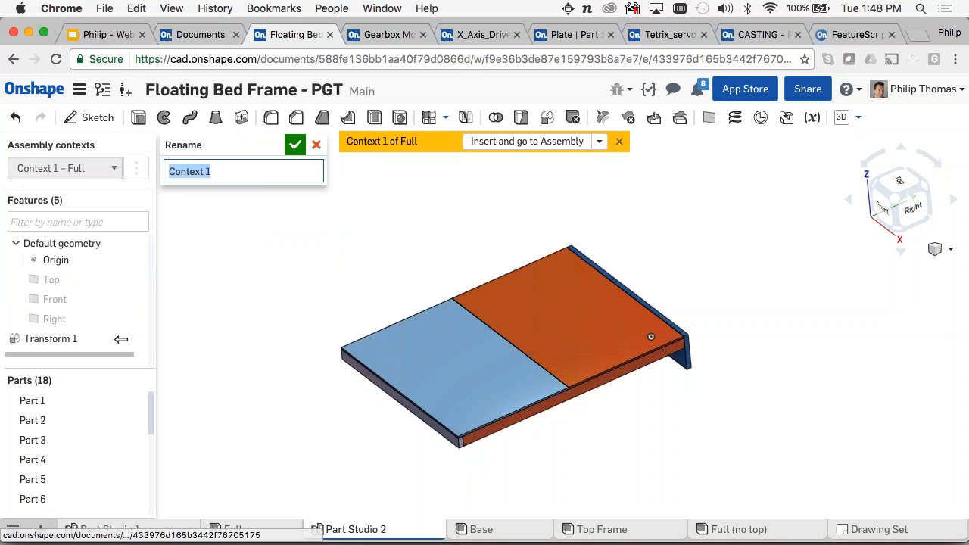
{"action": "type", "text": "Weldmenty"}
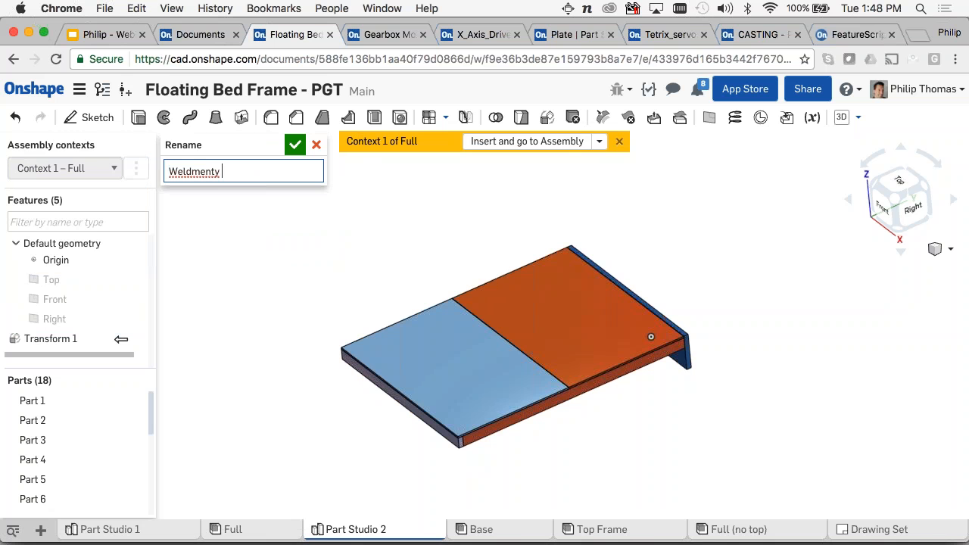
{"action": "key", "text": "BackSpace"}
{"action": "type", "text": "Join"}
{"action": "key", "text": "Return"}
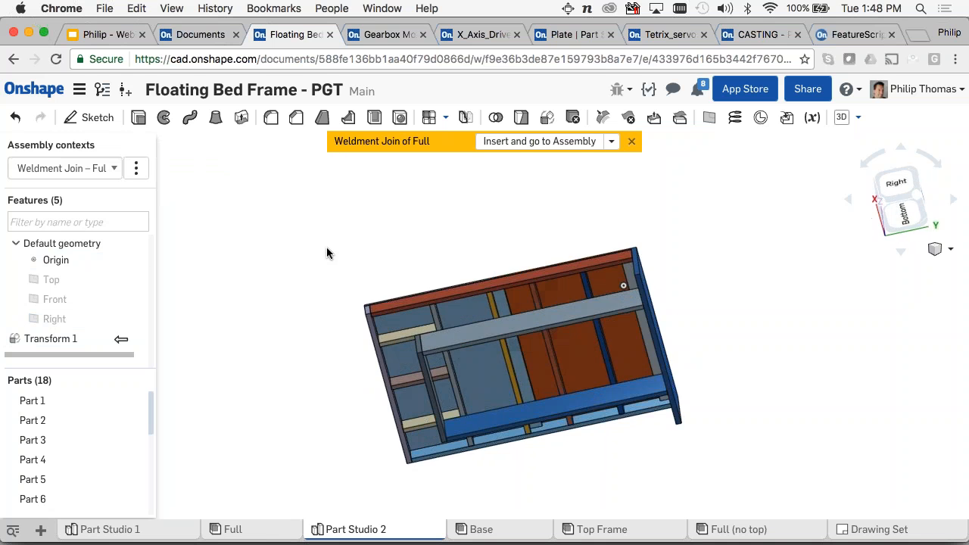
- Set the assembly context to None and unite all the copied bed frame parts with a Boolean Union
{"action": "left_click", "coordinate": [75, 167]}
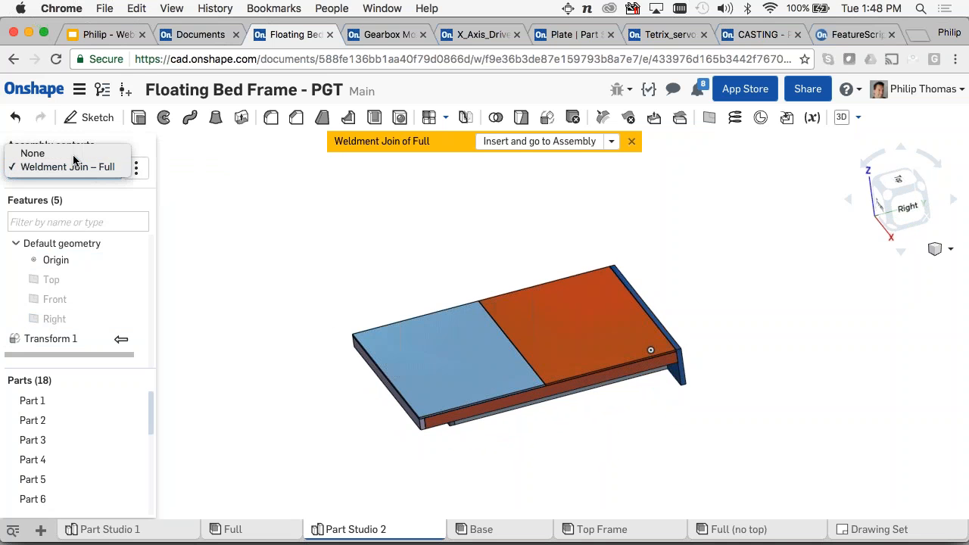
{"action": "left_click", "coordinate": [75, 156]}
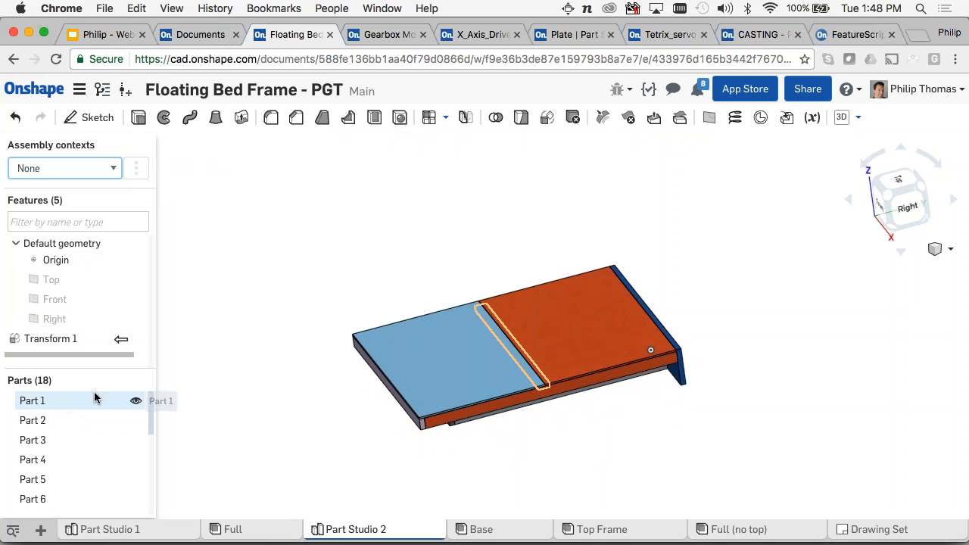
{"action": "left_click", "coordinate": [495, 117]}
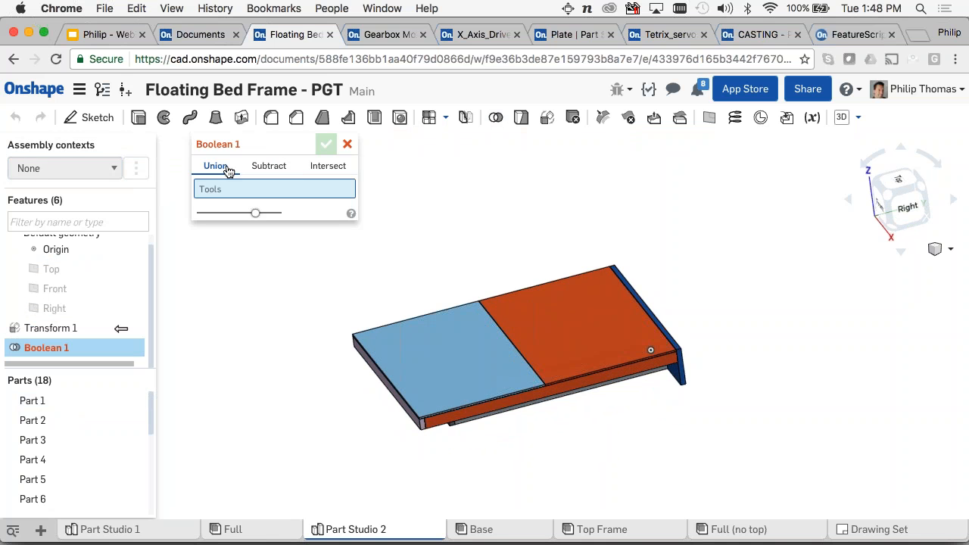
{"action": "left_click_drag", "start_coordinate": [720, 242], "coordinate": [331, 460]}
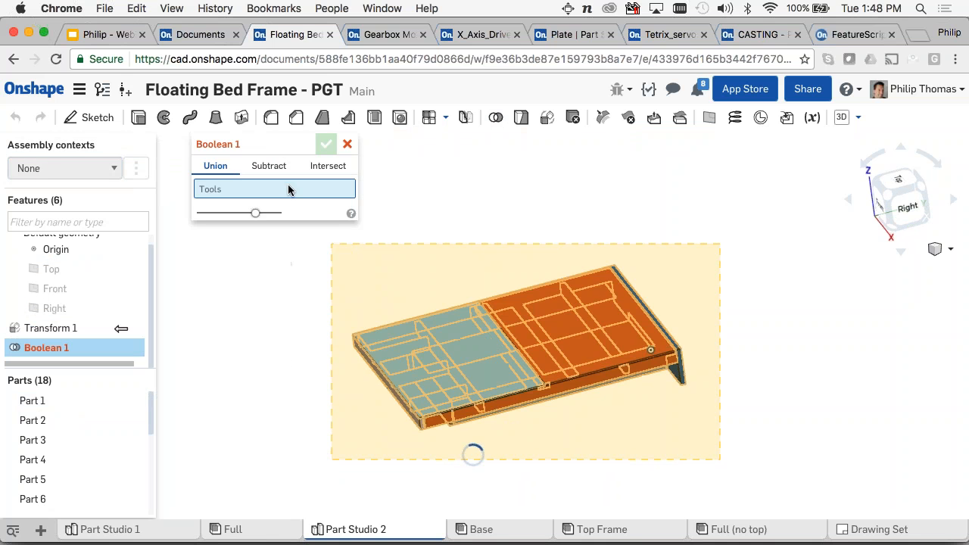
{"action": "left_click", "coordinate": [326, 143]}
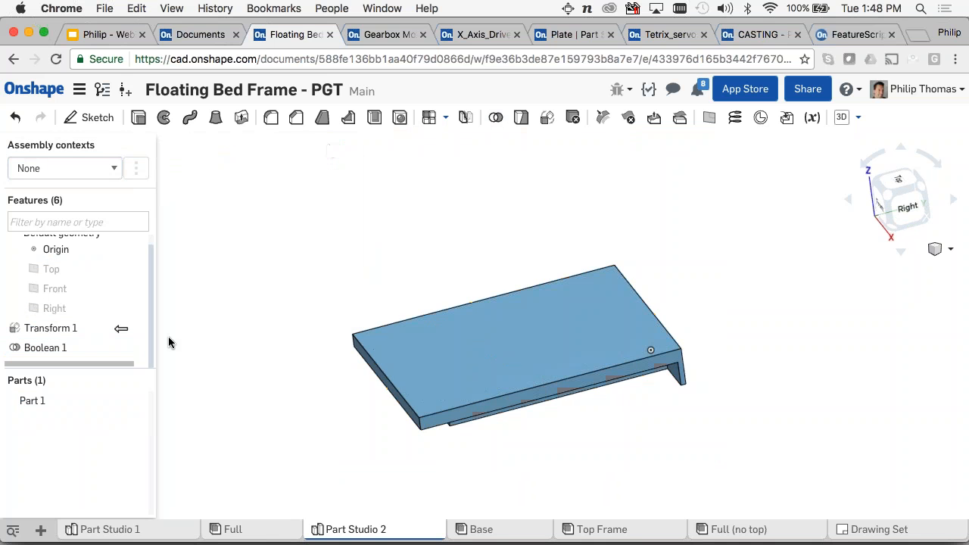
- Rename the united part as Bed Weldment
{"action": "right_click", "coordinate": [44, 401]}
{"action": "left_click", "coordinate": [101, 221]}
{"action": "type", "text": "Bed Weldment"}
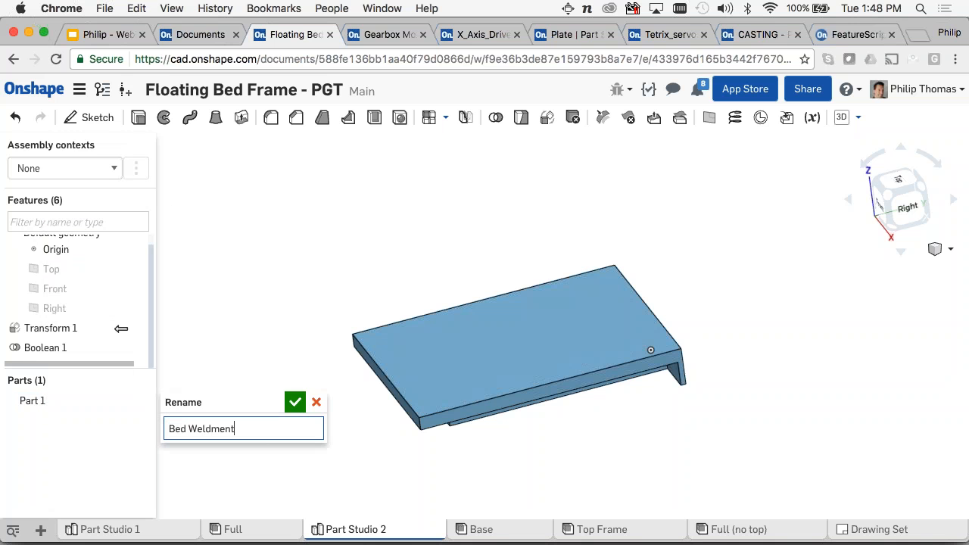
{"action": "key", "text": "Return"}
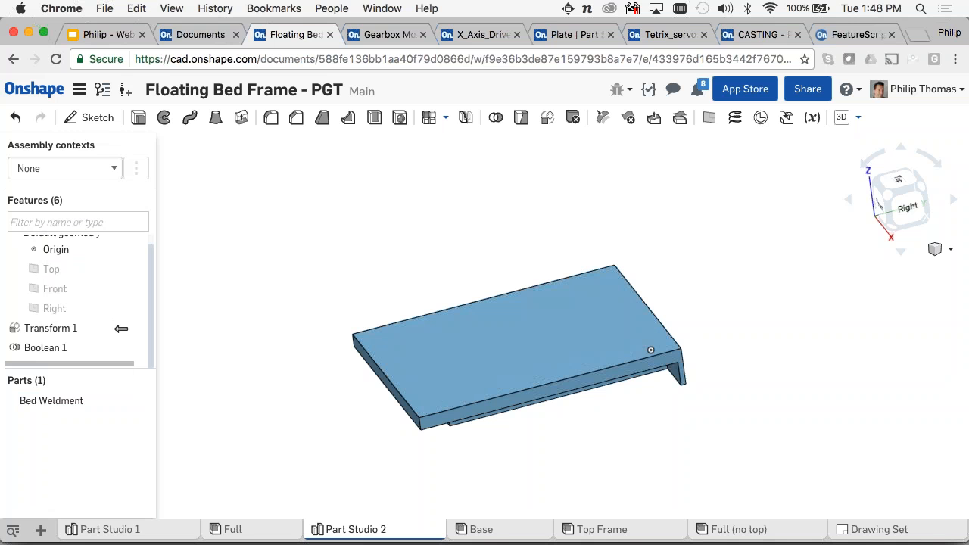
- Set the Bed Weldment's properties to description Bed Weldment, part number BBB123 and revision R1
{"action": "right_click", "coordinate": [114, 401]}
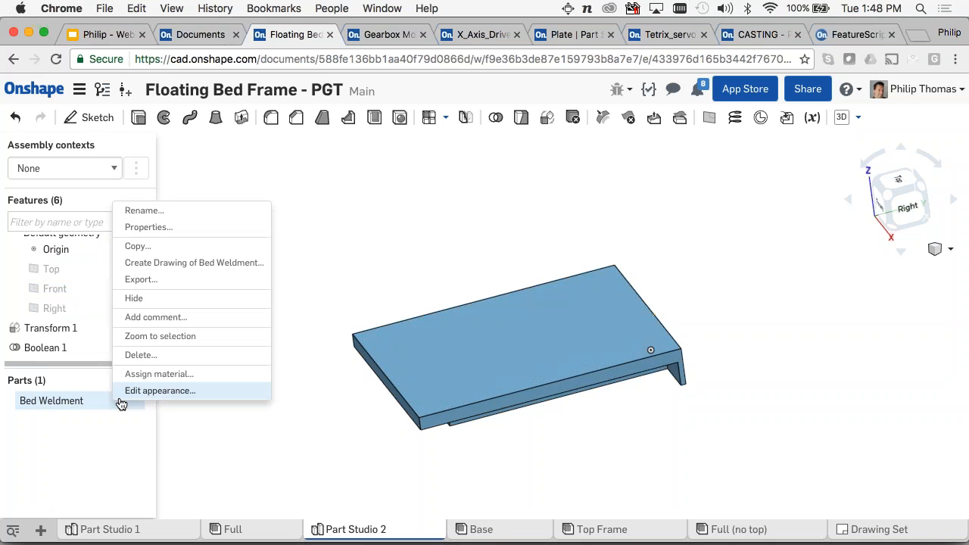
{"action": "left_click", "coordinate": [174, 235]}
{"action": "left_click", "coordinate": [339, 199]}
{"action": "type", "text": "Bed Weldment"}
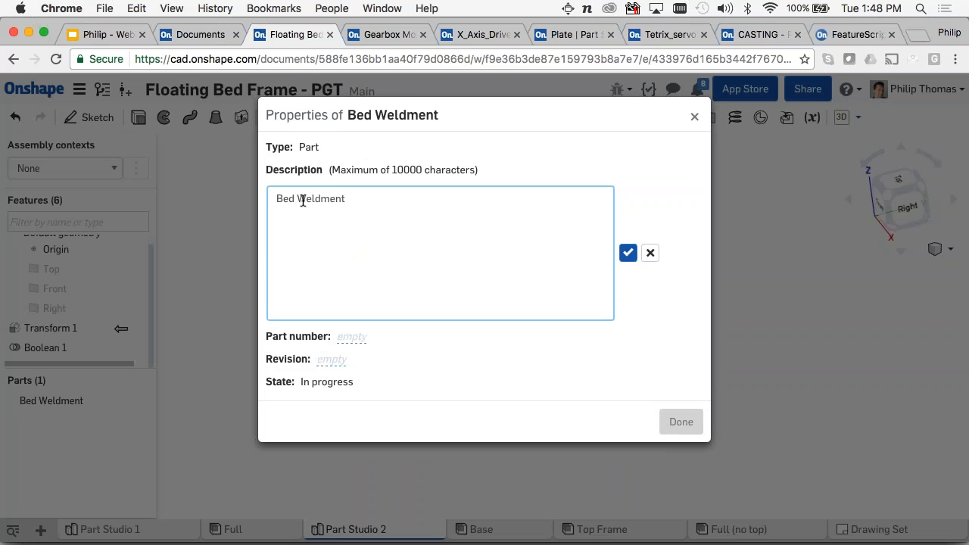
{"action": "left_click", "coordinate": [353, 334]}
{"action": "type", "text": "BBB123"}
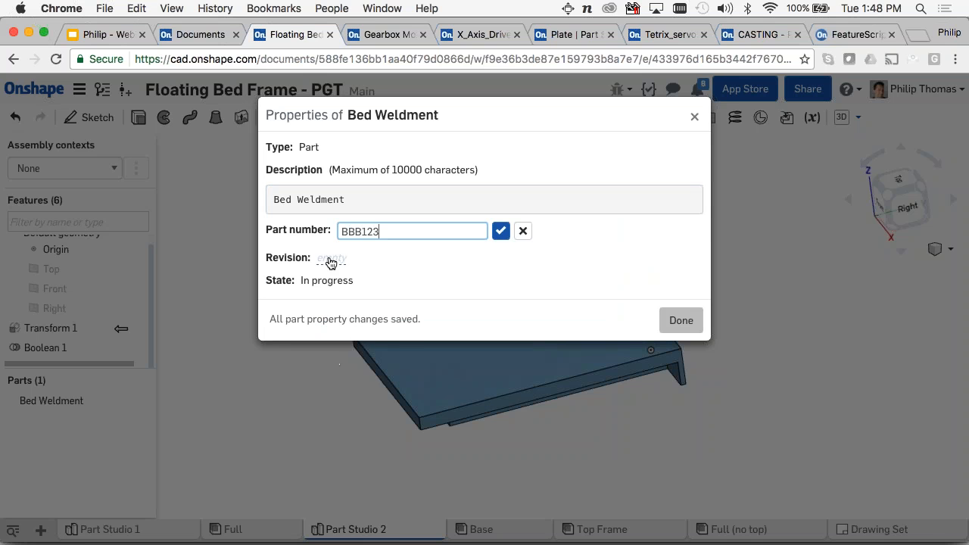
{"action": "left_click", "coordinate": [331, 262]}
{"action": "type", "text": "R1"}
{"action": "left_click", "coordinate": [480, 254]}
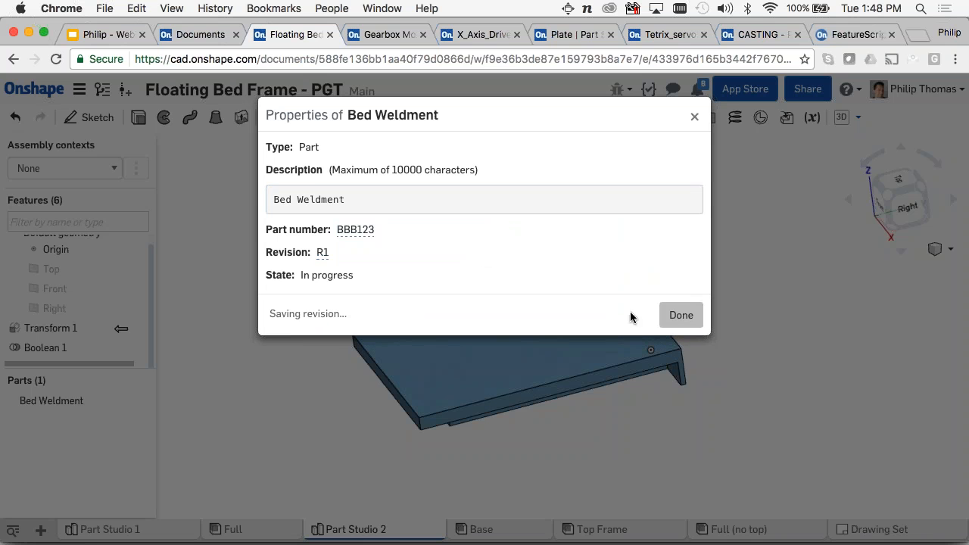
{"action": "left_click", "coordinate": [680, 314]}
- Look over the Bed Weldment and switch to the Google Slides presentation
{"action": "right_click_drag", "start_coordinate": [567, 301], "coordinate": [324, 253]}
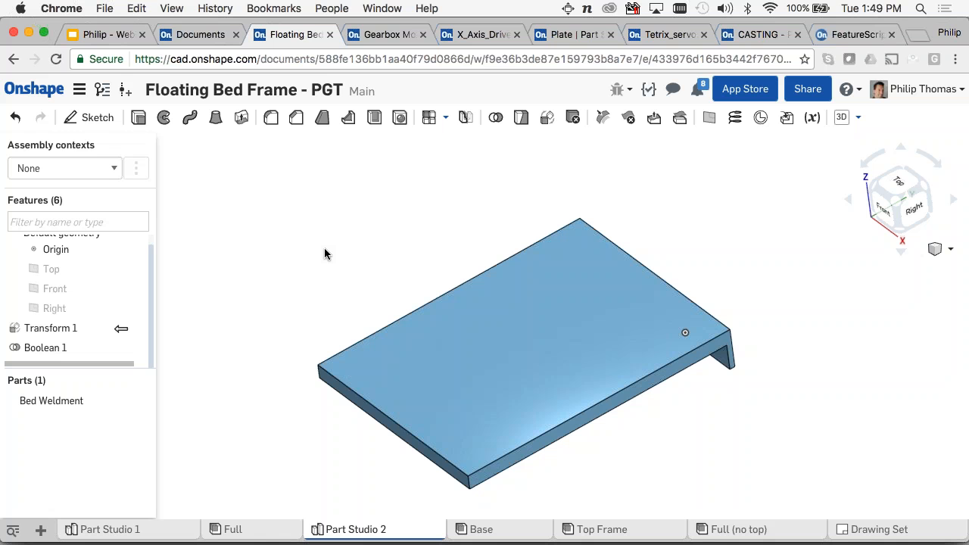
{"action": "left_click", "coordinate": [106, 32]}
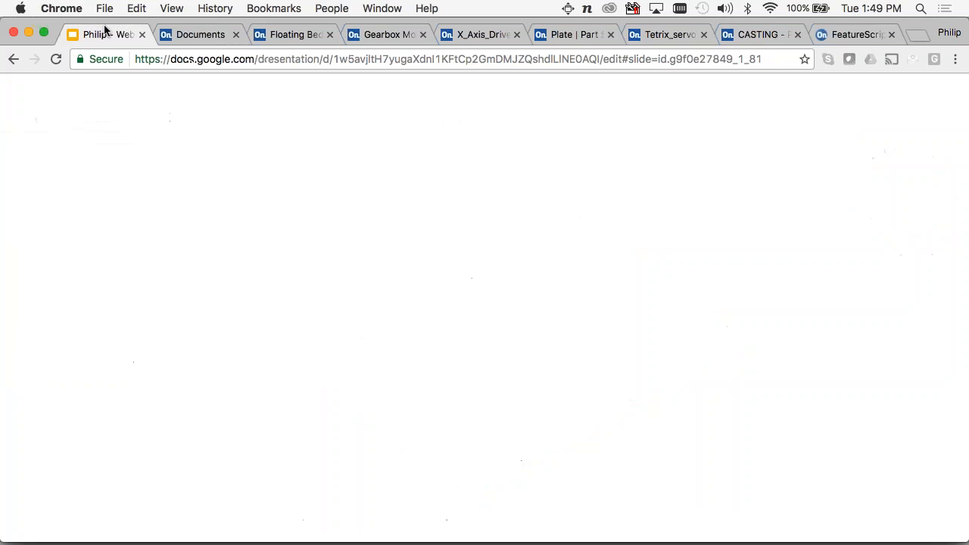
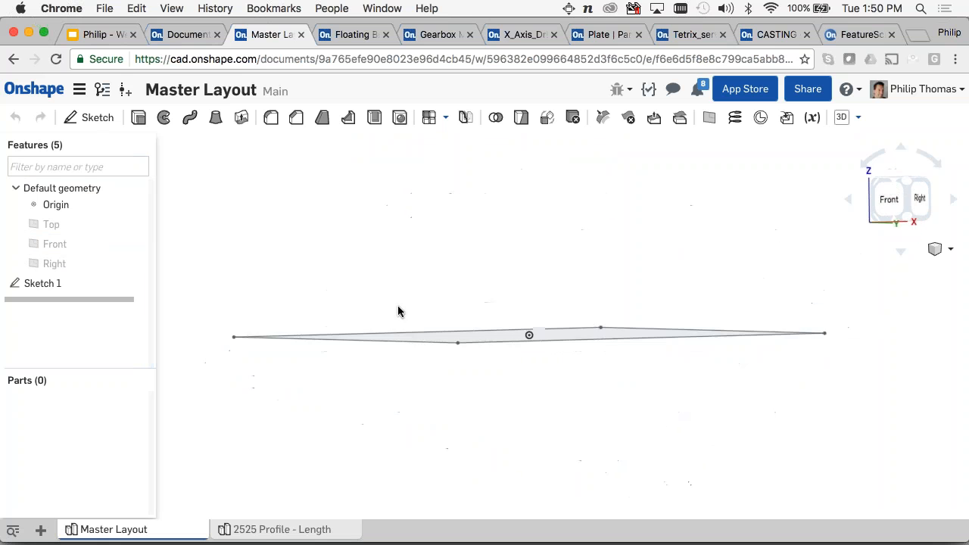
- Create an assembly in the Master Layout document and insert the Master Layout sketch at the origin
{"action": "left_click", "coordinate": [43, 531]}
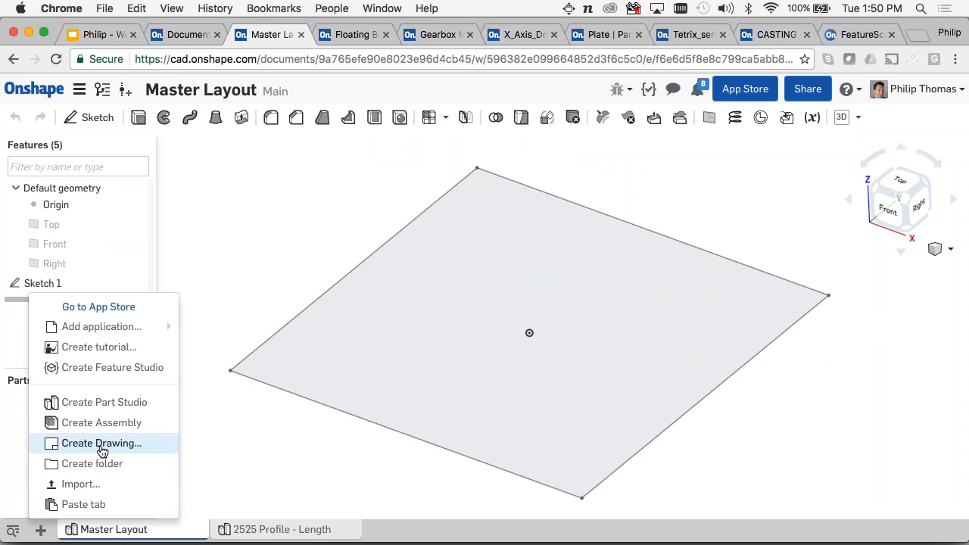
{"action": "left_click", "coordinate": [136, 430]}
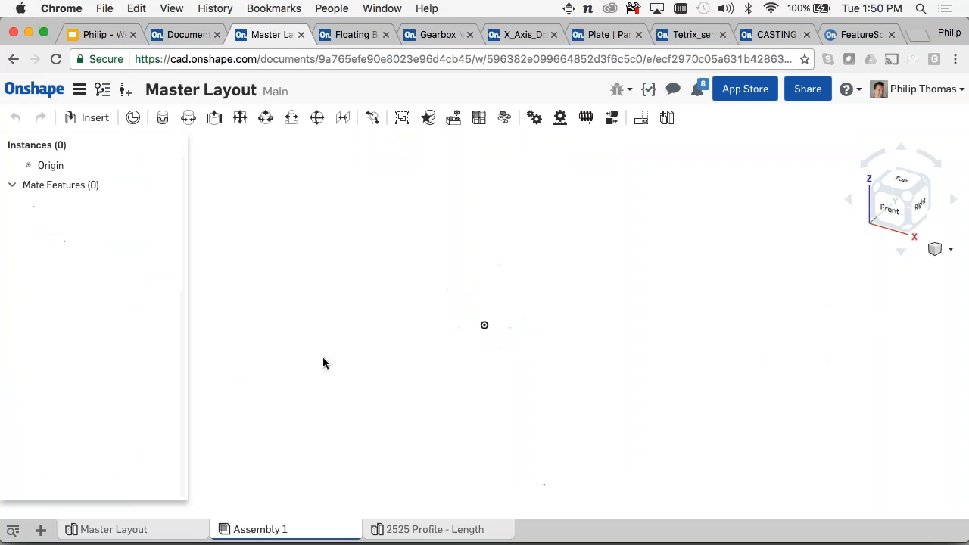
{"action": "left_click", "coordinate": [87, 119]}
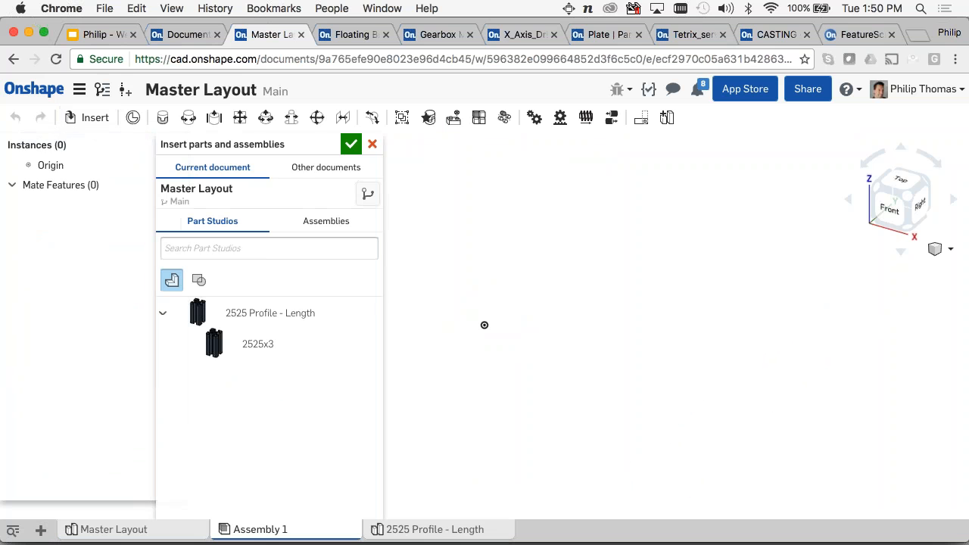
{"action": "left_click", "coordinate": [199, 281]}
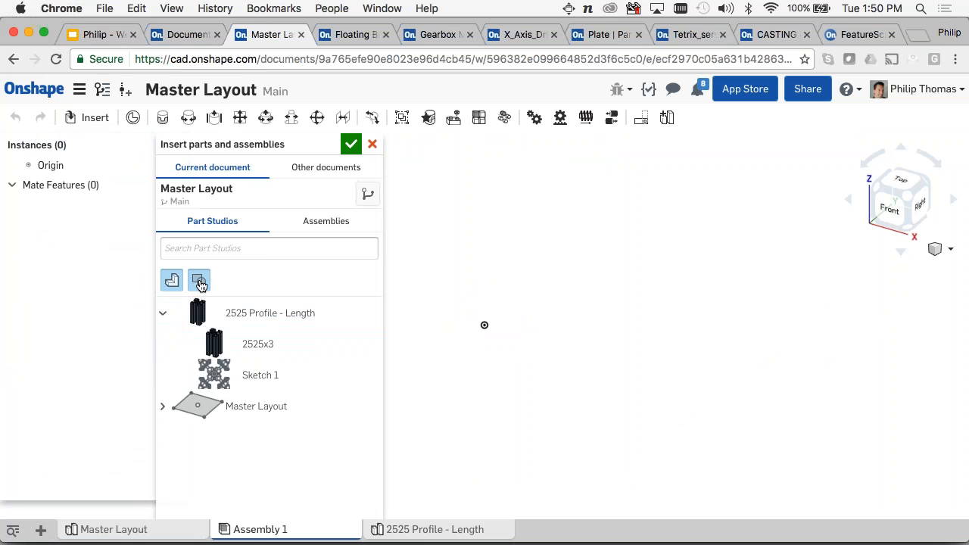
{"action": "left_click", "coordinate": [247, 413]}
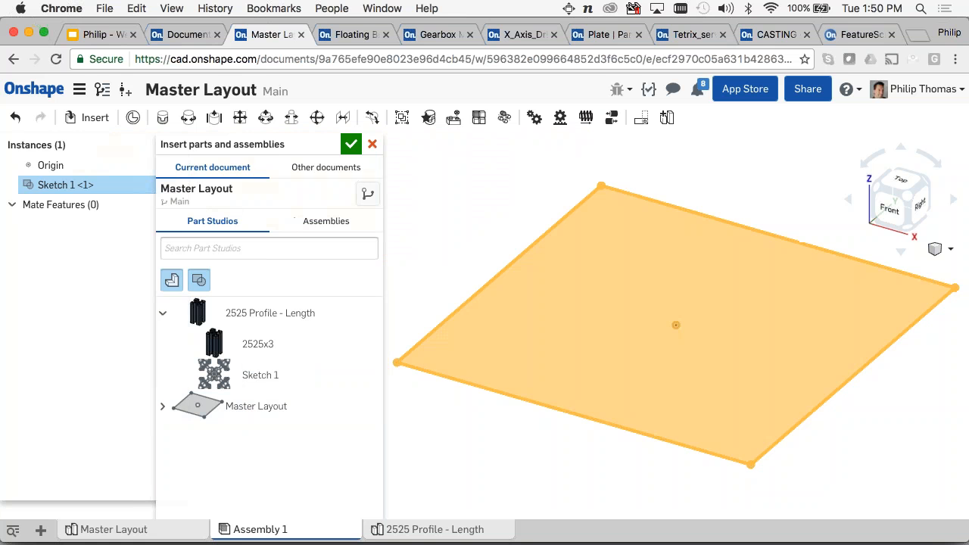
{"action": "left_click", "coordinate": [351, 144]}
- Fix the inserted Master Layout sketch in place in Assembly 1
{"action": "mouse_move", "coordinate": [572, 337]}
{"action": "right_mouse_down"}
{"action": "mouse_move", "coordinate": [590, 292]}
{"action": "mouse_move", "coordinate": [571, 330]}
{"action": "right_mouse_up"}
{"action": "middle_click_drag", "start_coordinate": [368, 313], "coordinate": [183, 301]}
{"action": "right_click", "coordinate": [91, 187]}
{"action": "left_click", "coordinate": [172, 281]}
{"action": "scroll", "coordinate": [394, 279], "scroll_direction": "down", "scroll_amount": 3}
{"action": "mouse_move", "coordinate": [435, 281]}
{"action": "middle_mouse_down"}
{"action": "mouse_move", "coordinate": [587, 131]}
{"action": "mouse_move", "coordinate": [553, 233]}
{"action": "mouse_move", "coordinate": [524, 270]}
{"action": "middle_mouse_up"}
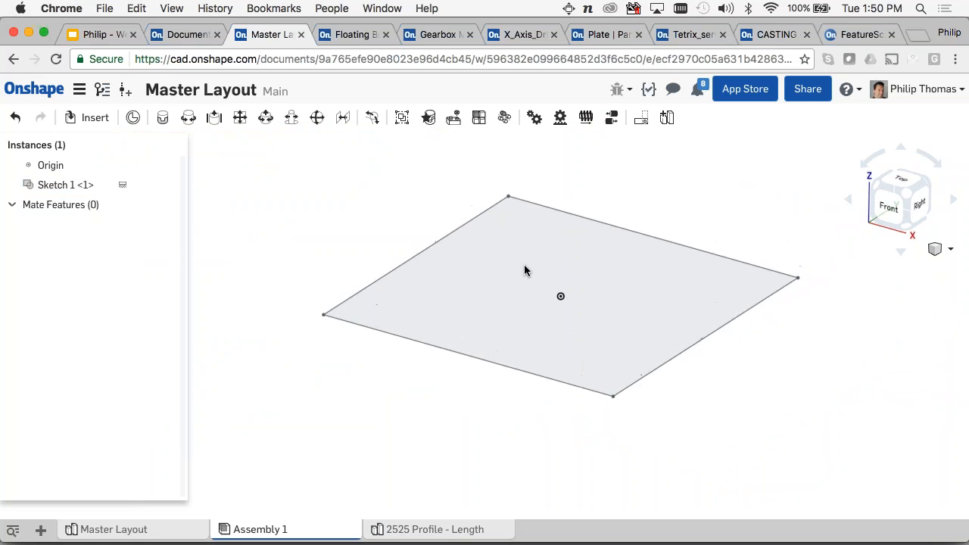
- Insert one 2525x3 profile part into Assembly 1, placed beside the layout sketch
{"action": "left_click", "coordinate": [87, 117]}
{"action": "left_click", "coordinate": [268, 341]}
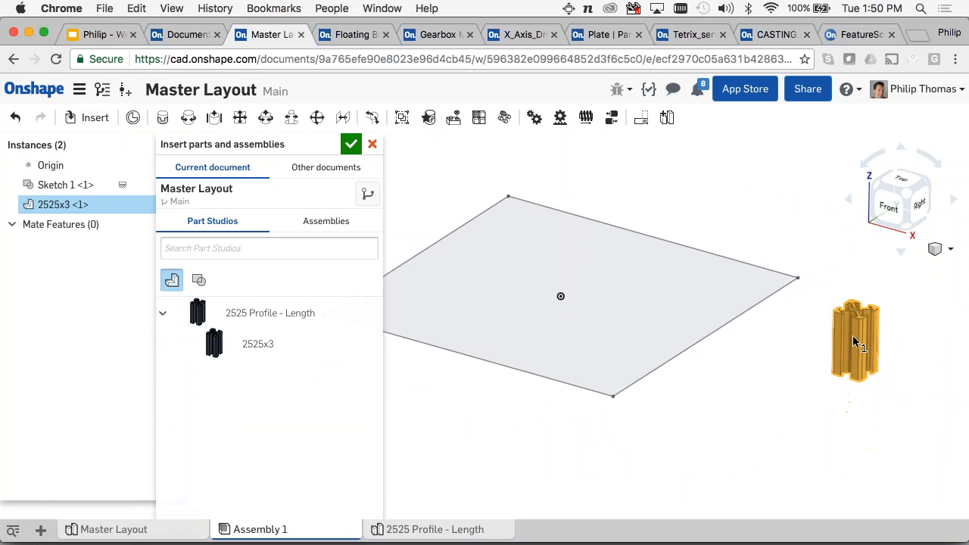
{"action": "left_click", "coordinate": [853, 364]}
{"action": "left_click", "coordinate": [350, 144]}
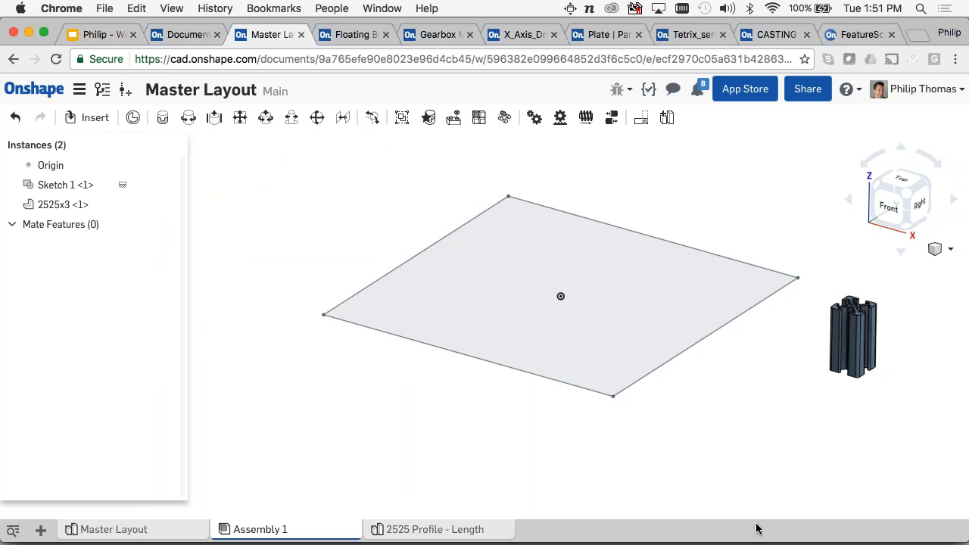
{"action": "right_click", "coordinate": [475, 530]}
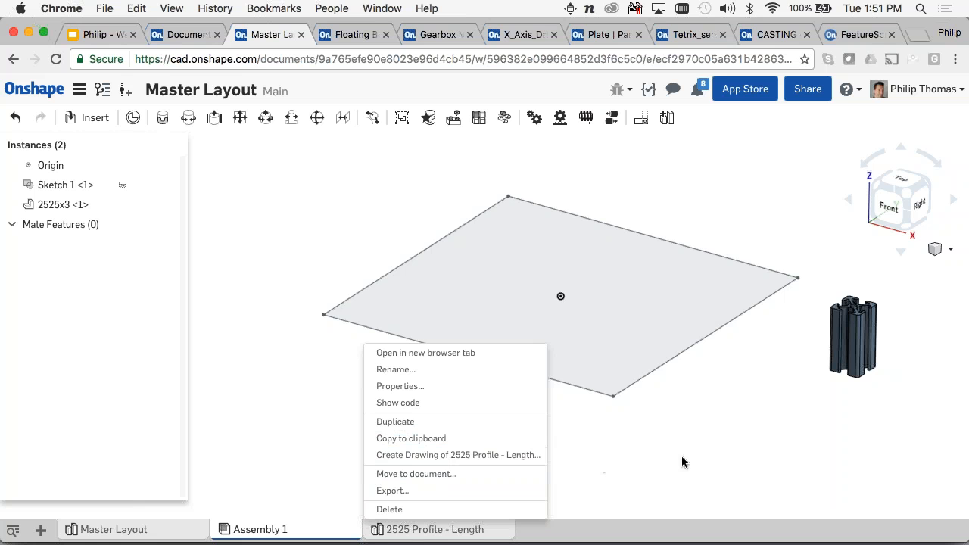
{"action": "left_click", "coordinate": [777, 404]}
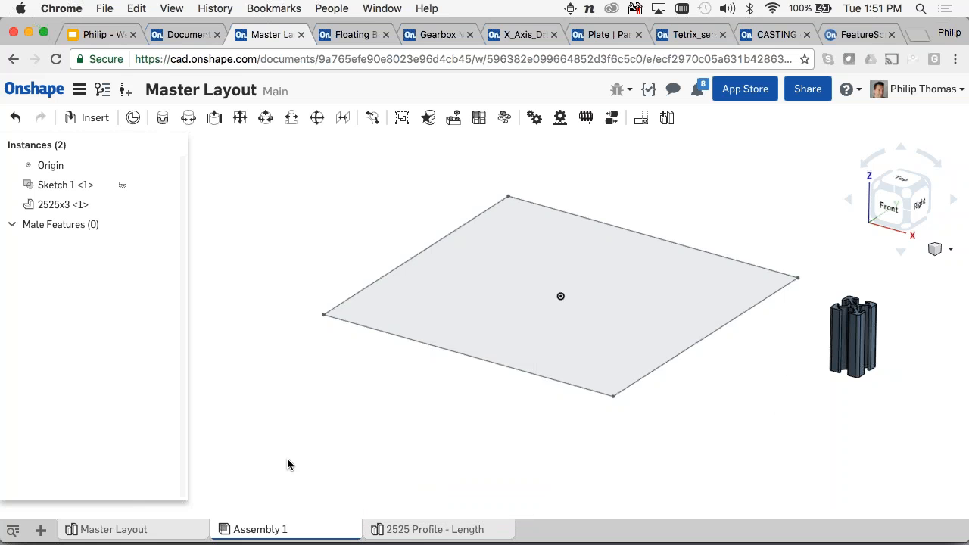
- Fasten the centre of the 2525x3 profile's lower end to a corner of the layout sketch, flipping the axis so it runs along the sketch edge
{"action": "key", "text": "m"}
{"action": "right_click_drag", "start_coordinate": [880, 377], "coordinate": [854, 396]}
{"action": "scroll", "coordinate": [851, 399], "scroll_direction": "up", "scroll_amount": 3}
{"action": "scroll", "coordinate": [850, 399], "scroll_direction": "up", "scroll_amount": 3}
{"action": "left_click", "coordinate": [889, 324]}
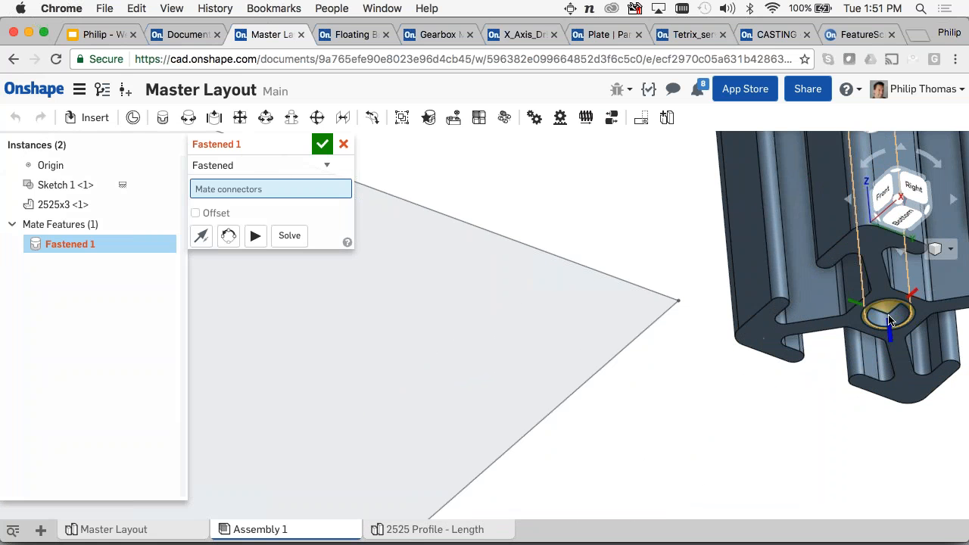
{"action": "scroll", "coordinate": [888, 314], "scroll_direction": "down", "scroll_amount": 5}
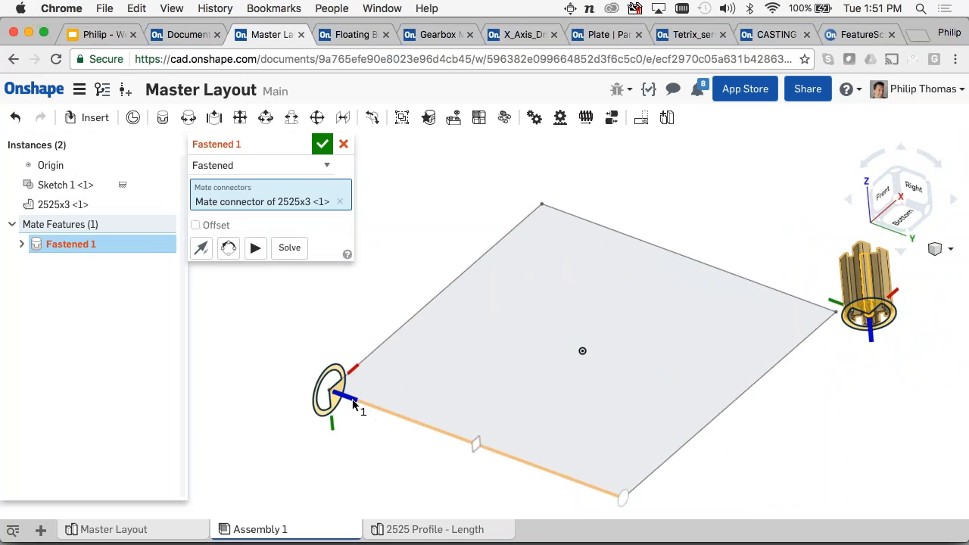
{"action": "left_click", "coordinate": [352, 402]}
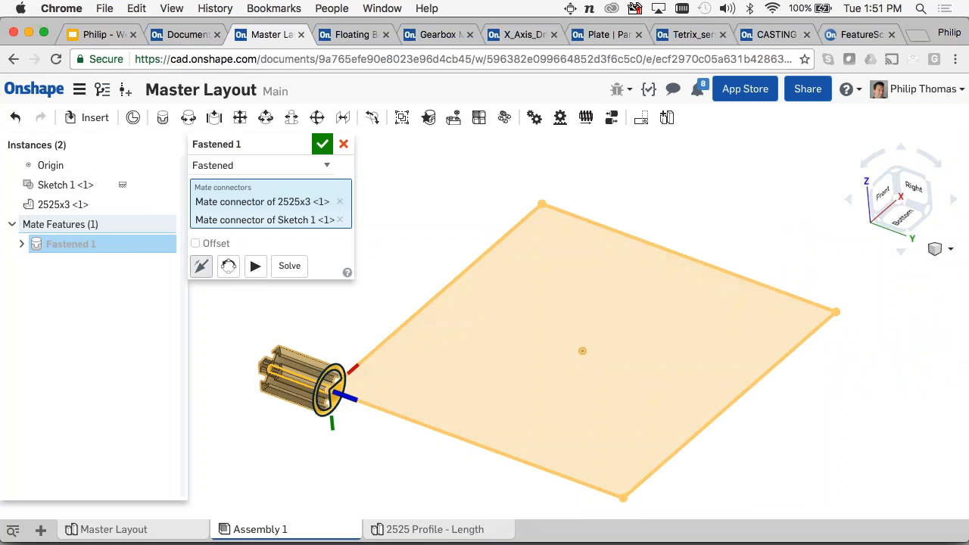
{"action": "left_click", "coordinate": [201, 266]}
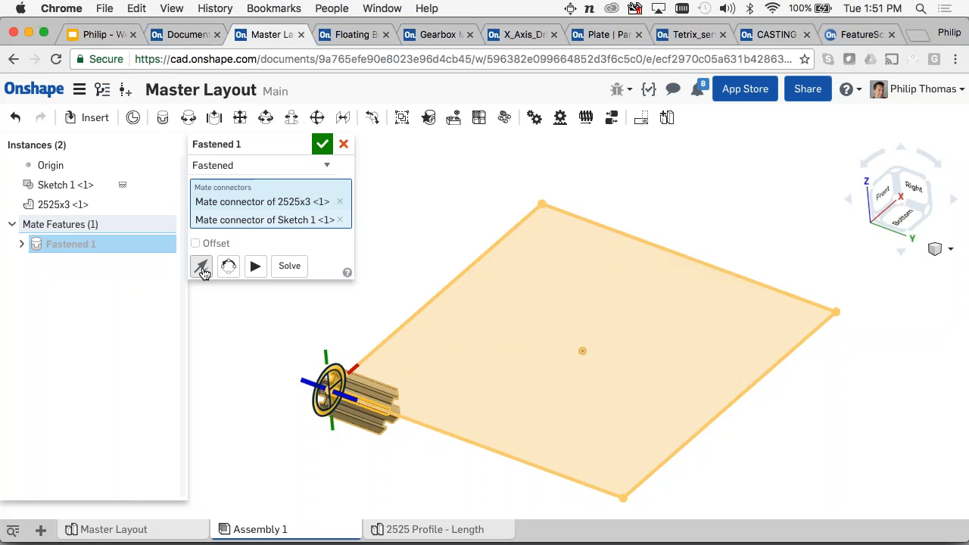
{"action": "left_click", "coordinate": [321, 145]}
- Open the 2525x3 profile for editing in the context of Assembly 1
{"action": "right_click_drag", "start_coordinate": [351, 443], "coordinate": [653, 460]}
{"action": "scroll", "coordinate": [653, 459], "scroll_direction": "down", "scroll_amount": 2}
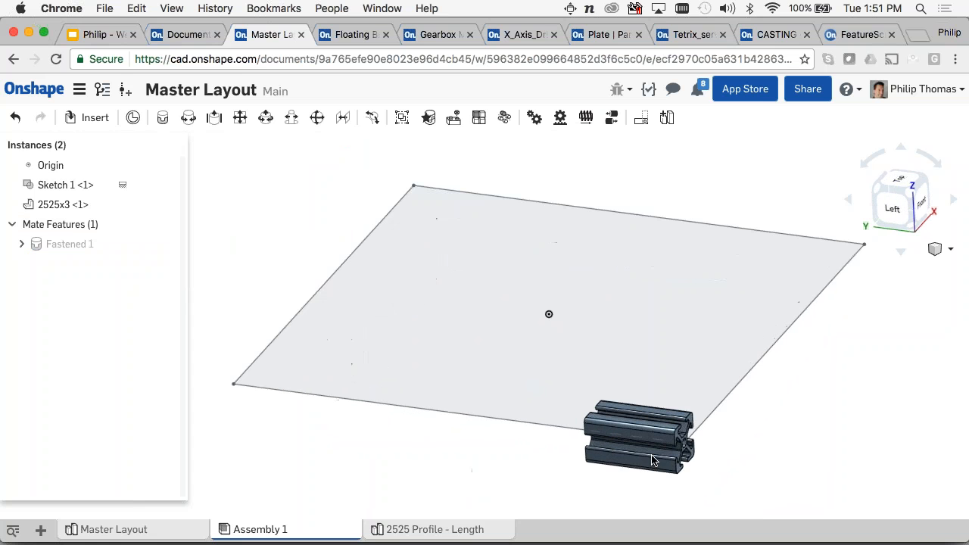
{"action": "right_click", "coordinate": [619, 466]}
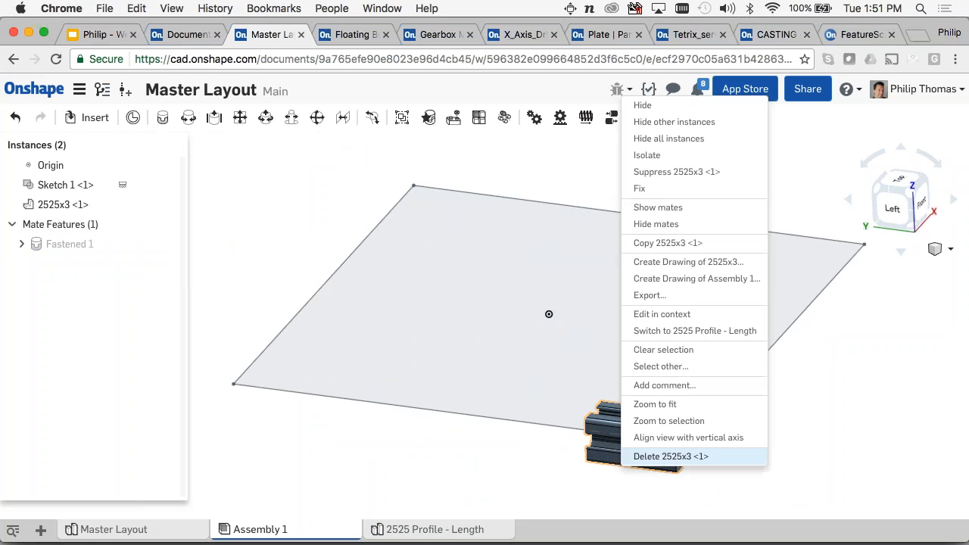
{"action": "left_click", "coordinate": [682, 314]}
{"action": "right_click_drag", "start_coordinate": [470, 376], "coordinate": [640, 266]}
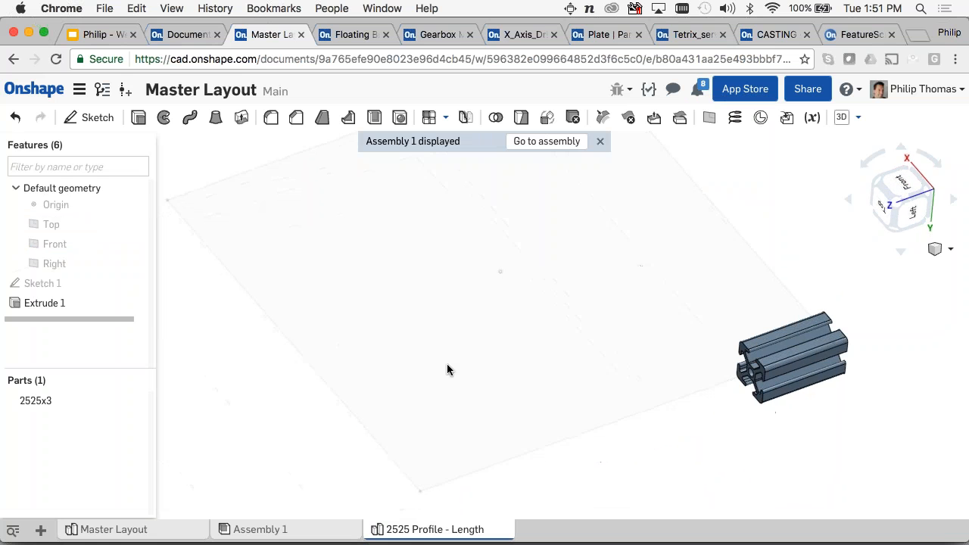
{"action": "scroll", "coordinate": [522, 320], "scroll_direction": "down", "scroll_amount": 2}
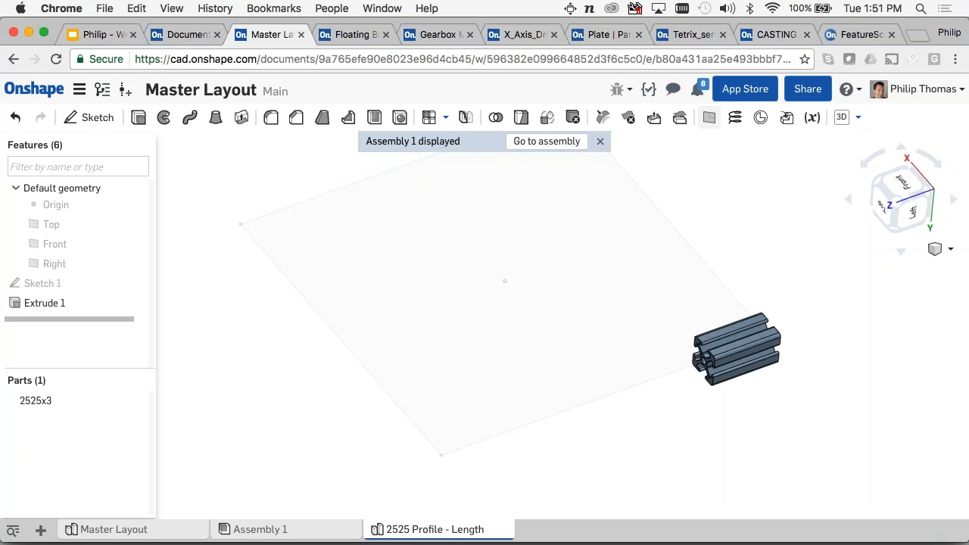
- Create a Curve Point plane on the layout sketch edge along the profile, at the corner opposite the profile
{"action": "left_click", "coordinate": [709, 117]}
{"action": "left_click", "coordinate": [228, 190]}
{"action": "left_click", "coordinate": [235, 273]}
{"action": "left_click", "coordinate": [466, 446]}
{"action": "left_click", "coordinate": [442, 455]}
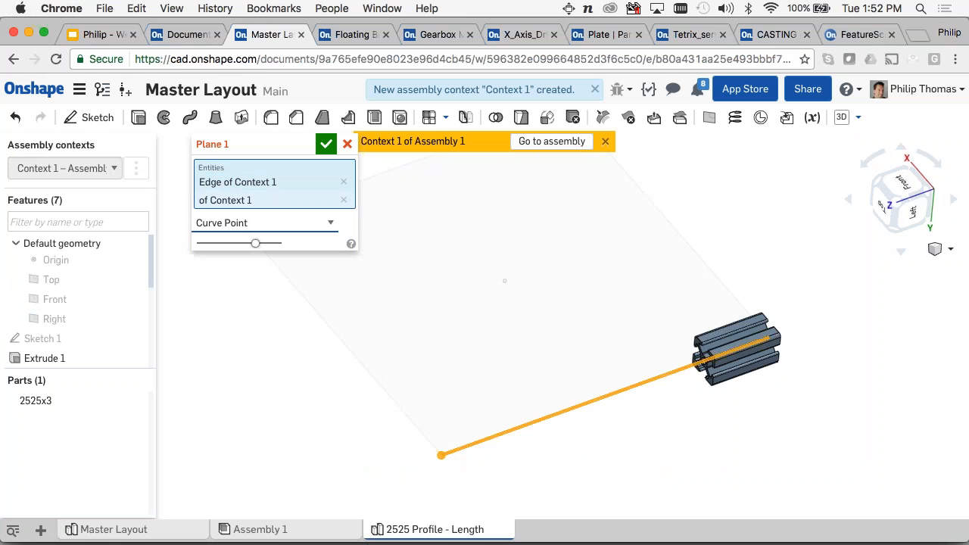
{"action": "left_click", "coordinate": [325, 144]}
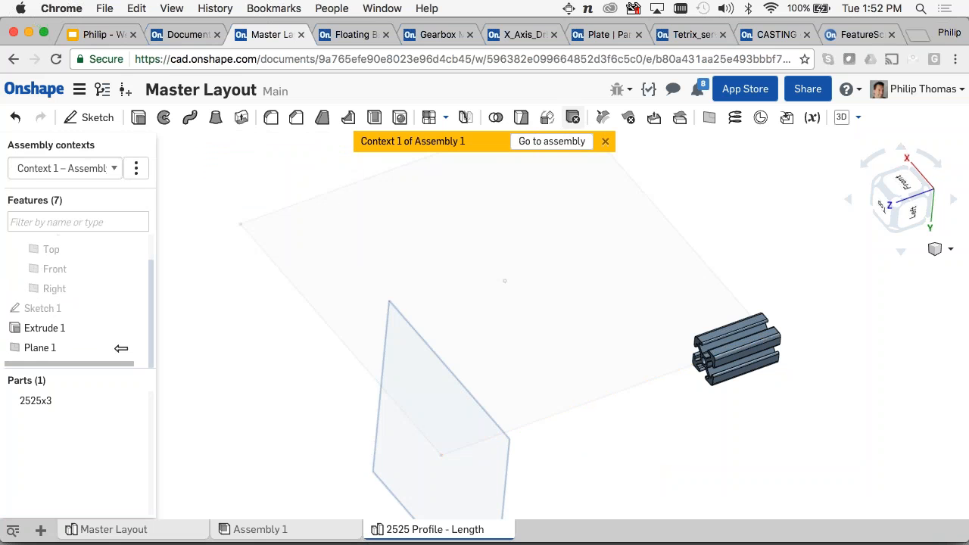
- Replace the end face of the 2525x3 profile with the new plane, using a 0 mm offset distance
{"action": "left_click", "coordinate": [680, 118]}
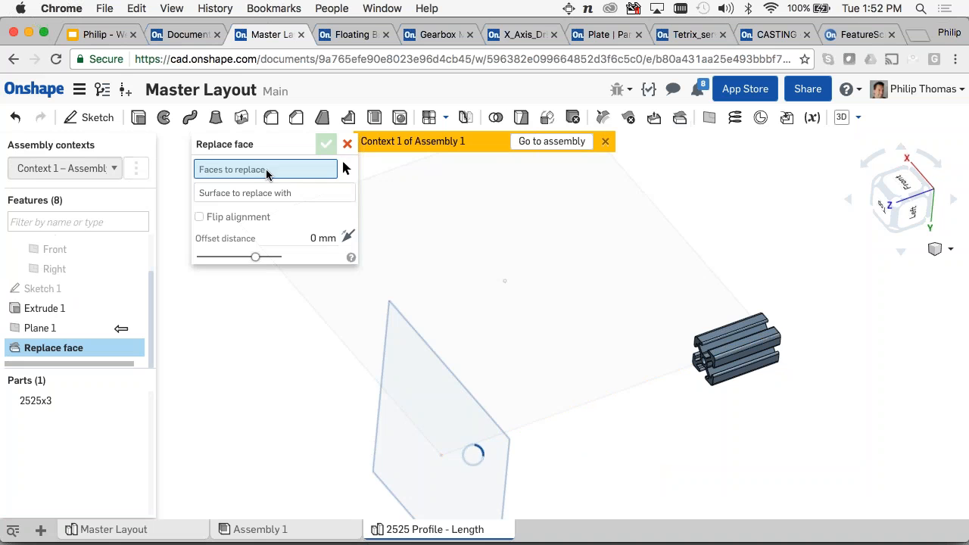
{"action": "scroll", "coordinate": [704, 347], "scroll_direction": "up", "scroll_amount": 2}
{"action": "scroll", "coordinate": [705, 347], "scroll_direction": "up", "scroll_amount": 3}
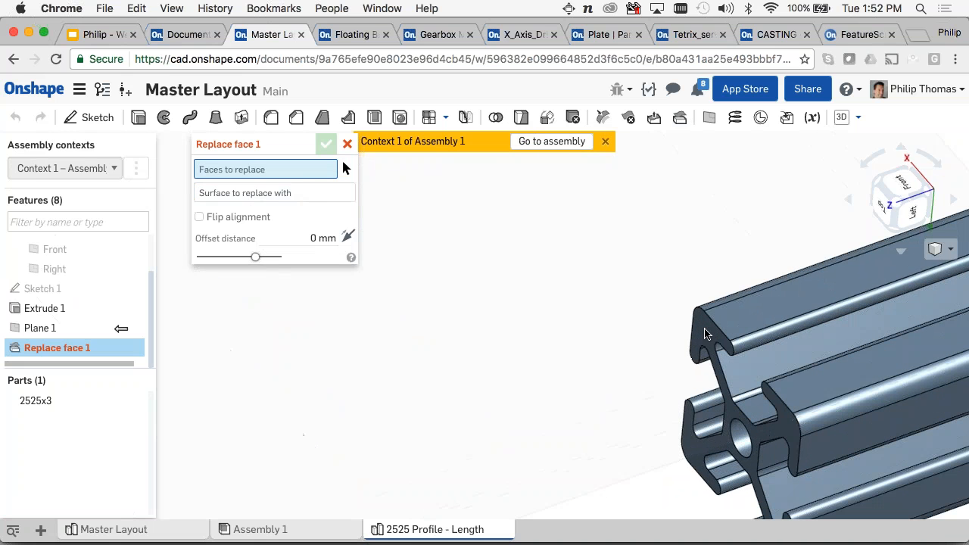
{"action": "left_click", "coordinate": [704, 349]}
{"action": "left_click", "coordinate": [293, 209]}
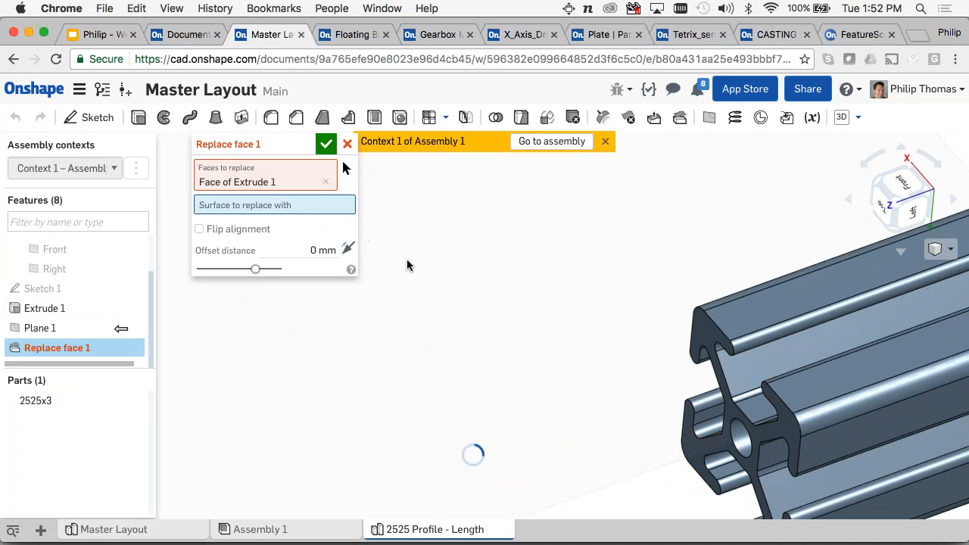
{"action": "scroll", "coordinate": [419, 281], "scroll_direction": "down", "scroll_amount": 8}
{"action": "left_click", "coordinate": [348, 449]}
{"action": "left_click", "coordinate": [325, 146]}
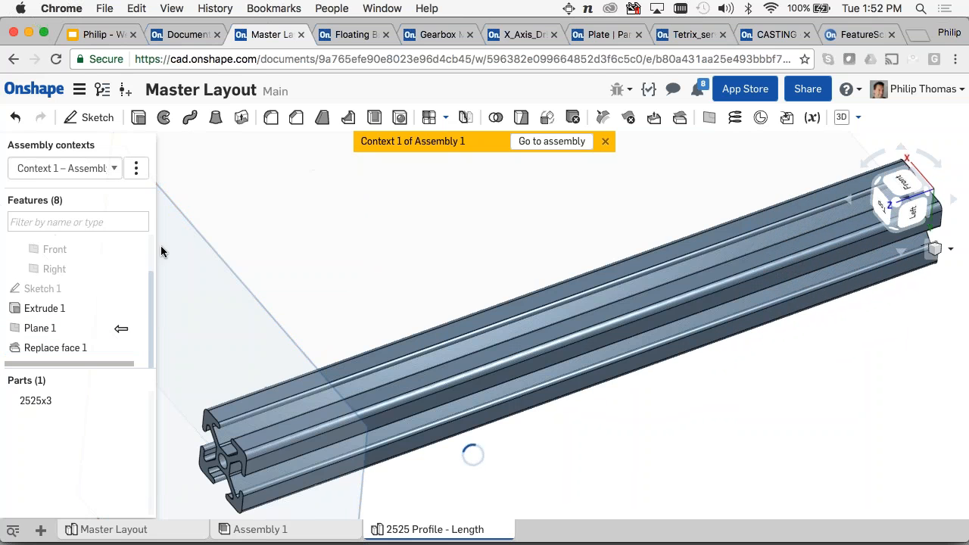
- Return to Assembly 1 and check the profile's extent against the layout sketch edge
{"action": "left_click", "coordinate": [532, 142]}
{"action": "scroll", "coordinate": [460, 295], "scroll_direction": "down", "scroll_amount": 8}
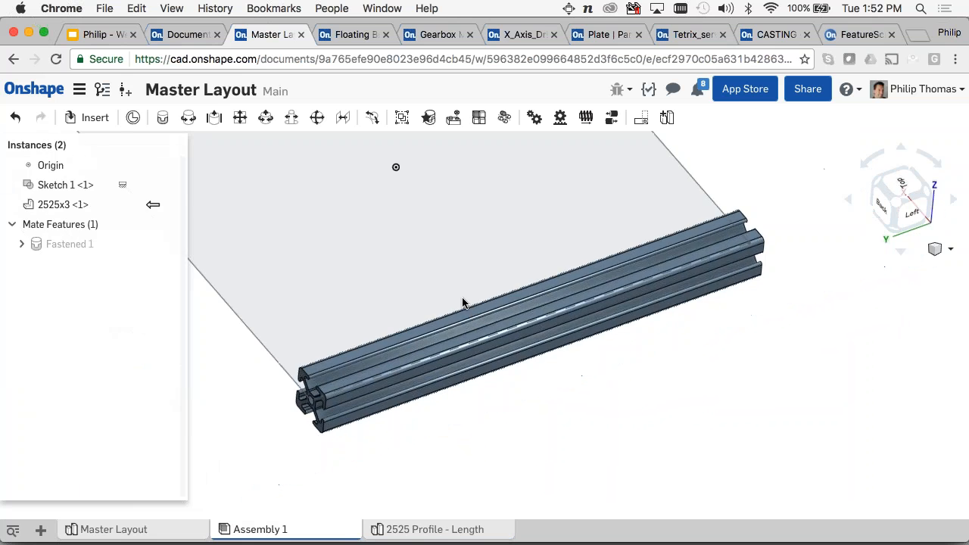
{"action": "middle_click_drag", "start_coordinate": [499, 351], "coordinate": [518, 360]}
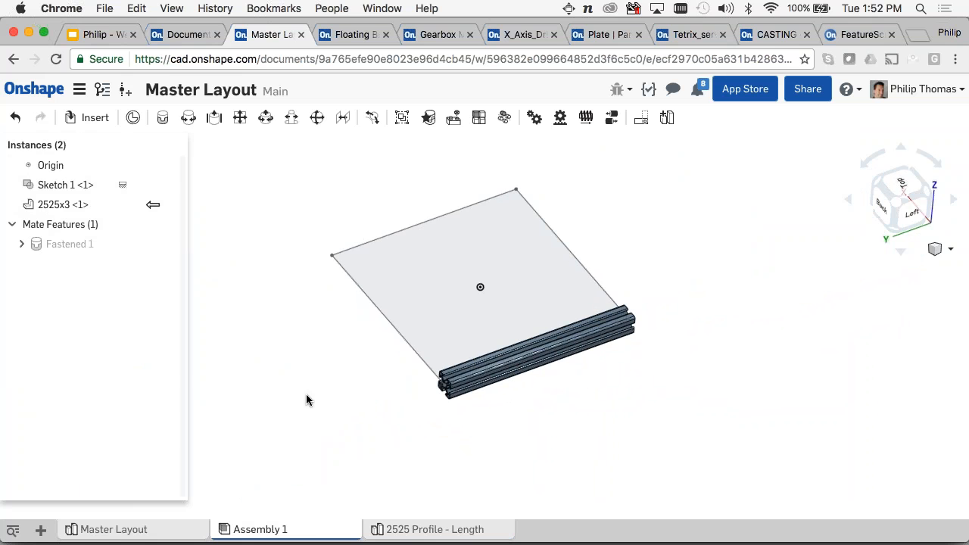
- Edit Sketch 1 in the Master Layout part studio and set the square's side dimension to 200 mm
{"action": "left_click", "coordinate": [95, 530]}
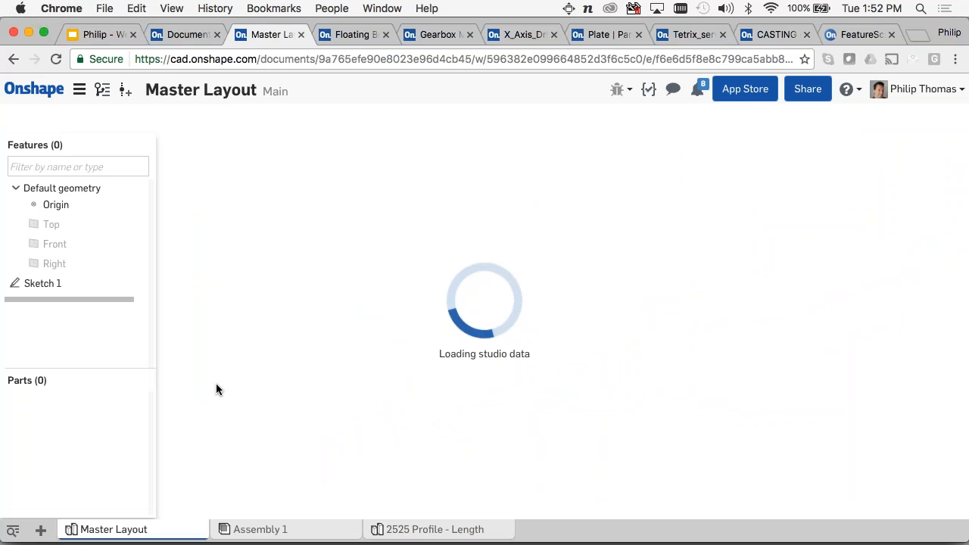
{"action": "right_click", "coordinate": [103, 286]}
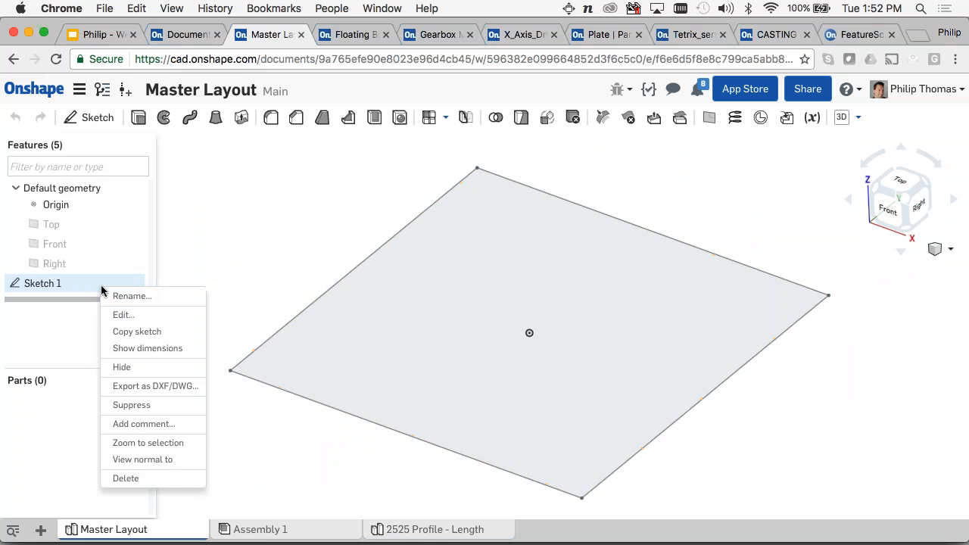
{"action": "left_click", "coordinate": [151, 318]}
{"action": "double_click", "coordinate": [337, 443]}
{"action": "type", "text": "200"}
{"action": "key", "text": "Return"}
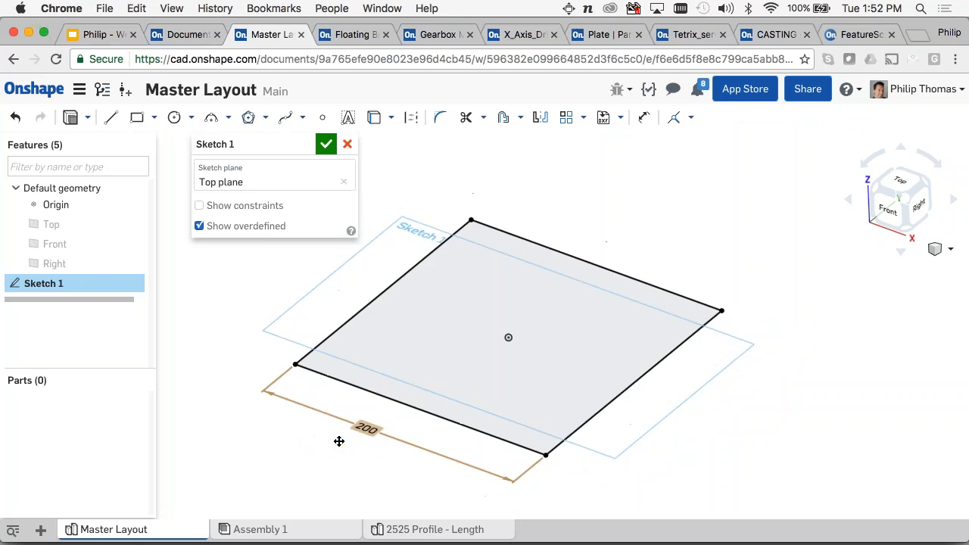
{"action": "left_click", "coordinate": [325, 143]}
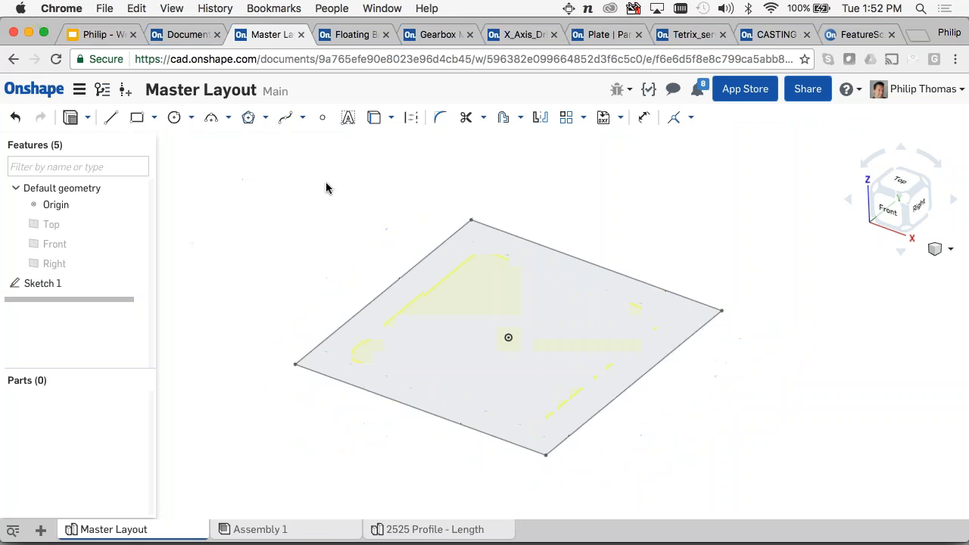
- Update Context 1 of the 2525x3 part in Assembly 1 to match the resized layout sketch
{"action": "left_click", "coordinate": [298, 535]}
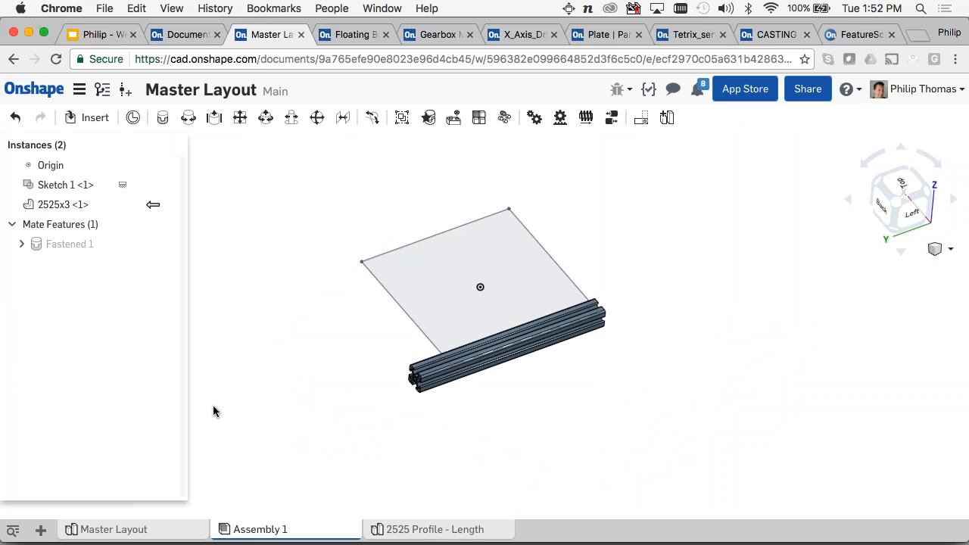
{"action": "right_click", "coordinate": [102, 204]}
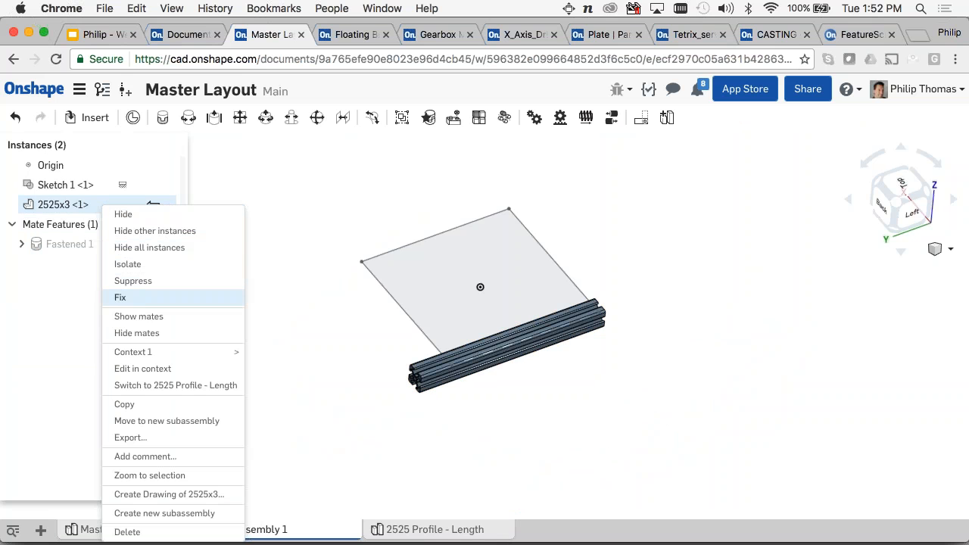
{"action": "mouse_move", "coordinate": [151, 352]}
{"action": "left_click", "coordinate": [268, 370]}
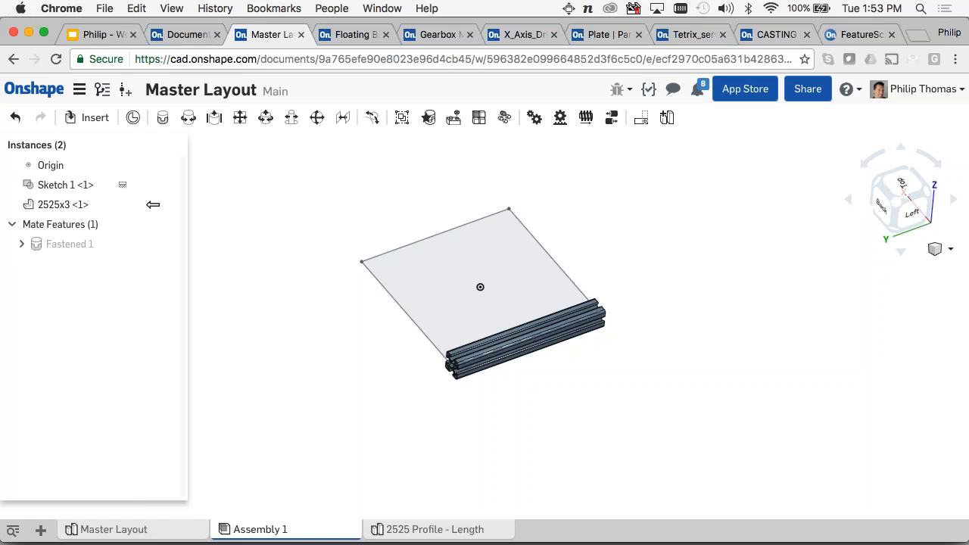
- Switch to the Google Slides presentation and advance to the Derive slide
{"action": "left_click", "coordinate": [98, 35]}
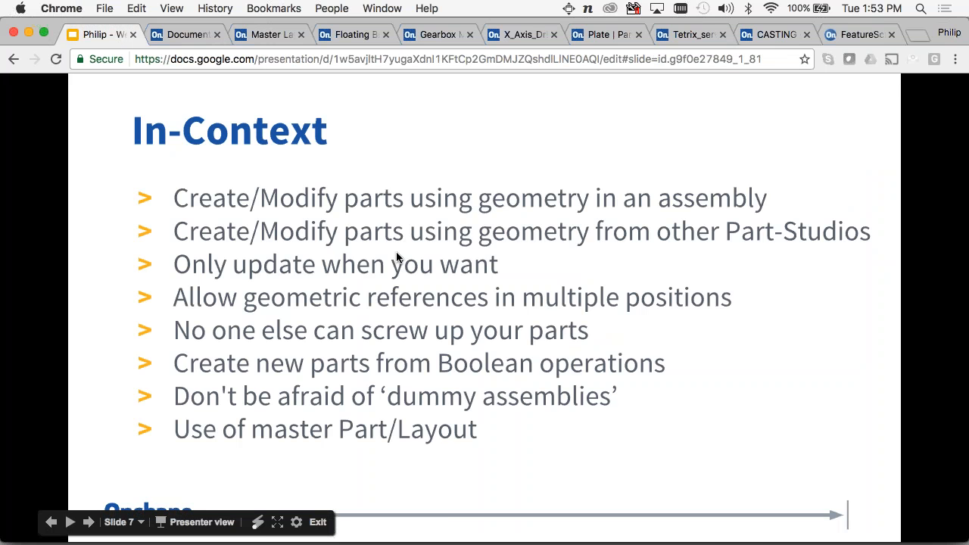
{"action": "key", "text": "Right"}
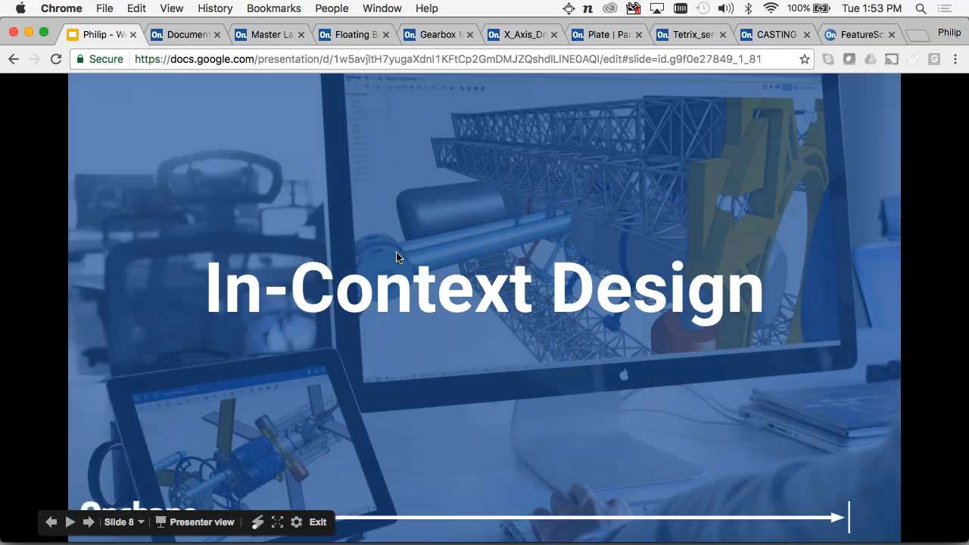
{"action": "key", "text": "Right"}
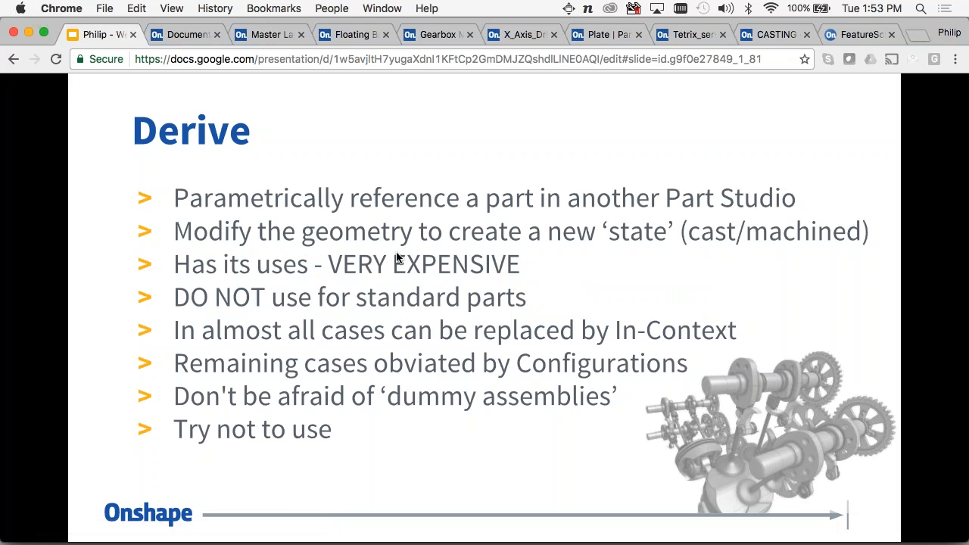
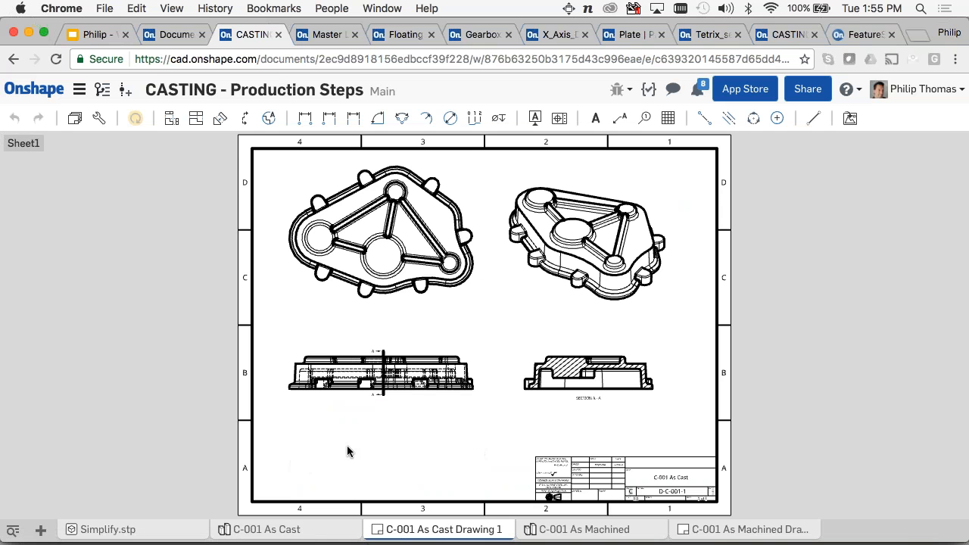
- Examine section view A-A on the C-001 As Cast drawing
{"action": "scroll", "coordinate": [537, 368], "scroll_direction": "up", "scroll_amount": 5}
{"action": "scroll", "coordinate": [528, 369], "scroll_direction": "up", "scroll_amount": 3}
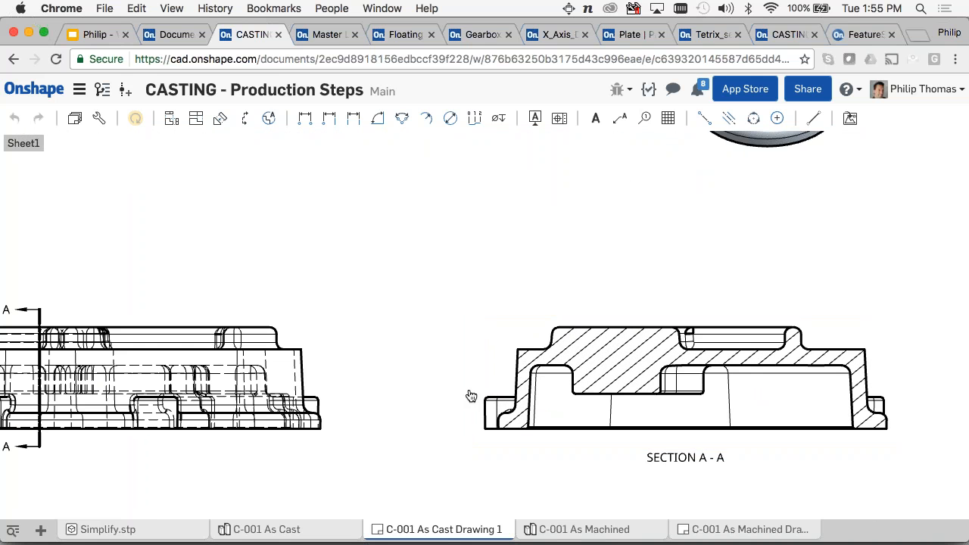
- Open the C-001 As Machined part studio and roll the feature history back to just after Derived 1
{"action": "left_click", "coordinate": [564, 529]}
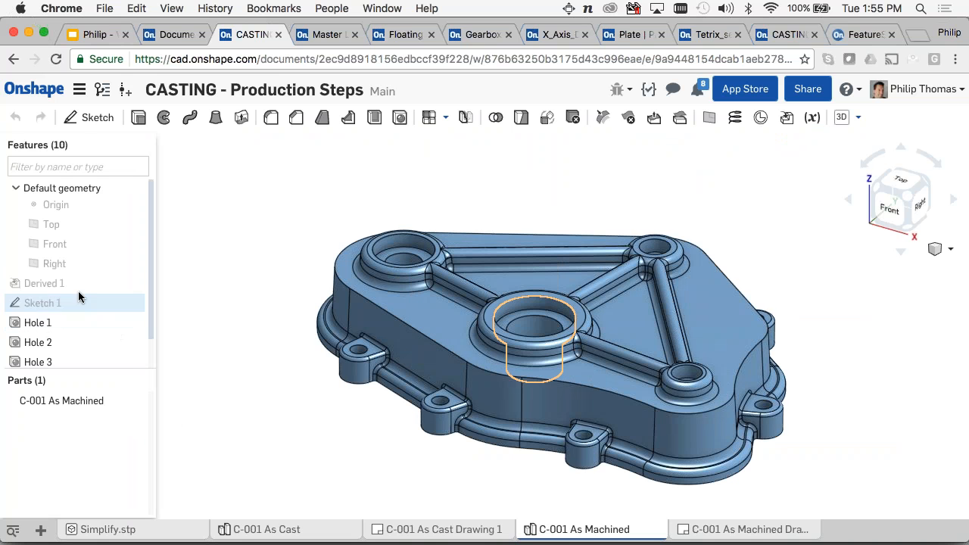
{"action": "scroll", "coordinate": [75, 311], "scroll_direction": "down", "scroll_amount": 2}
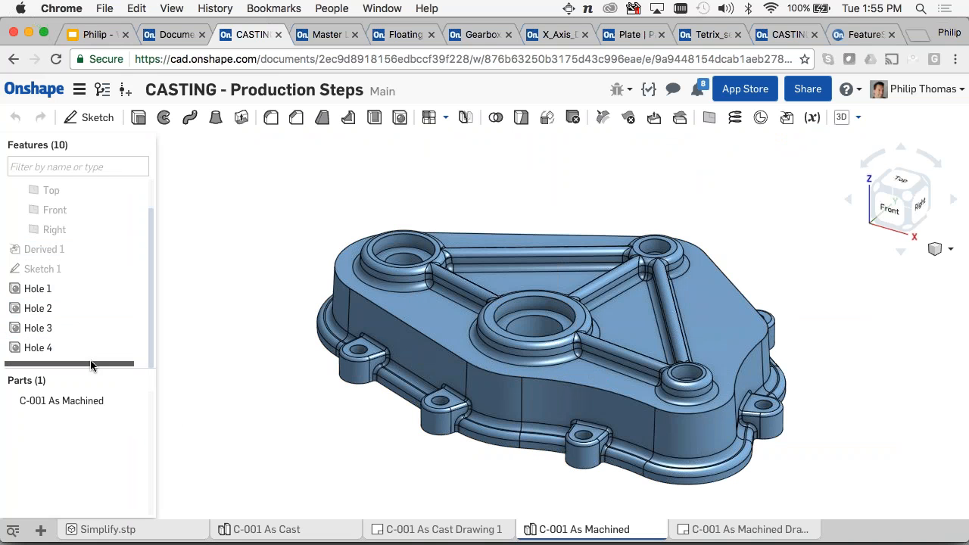
{"action": "left_click_drag", "start_coordinate": [91, 364], "coordinate": [93, 276]}
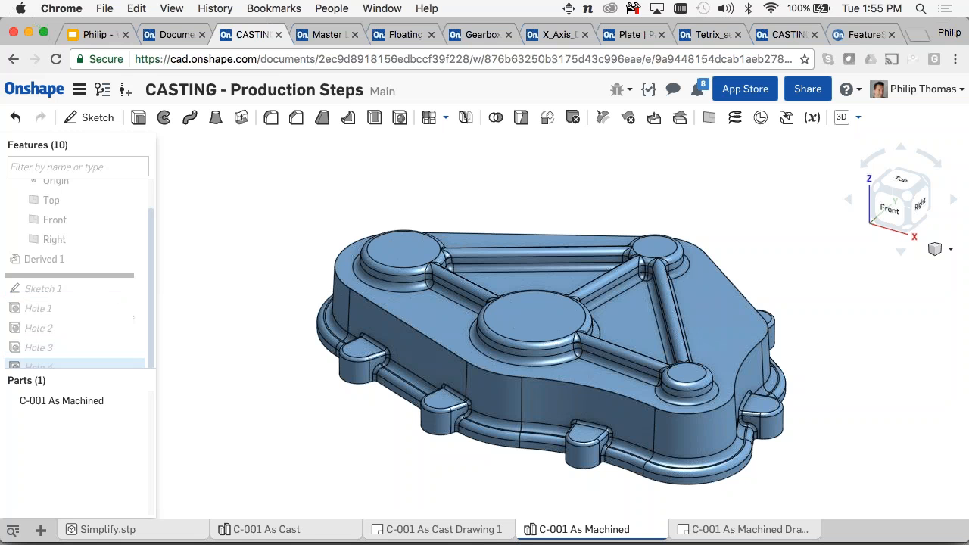
{"action": "left_click_drag", "start_coordinate": [132, 374], "coordinate": [131, 461]}
{"action": "right_click_drag", "start_coordinate": [131, 460], "coordinate": [454, 433]}
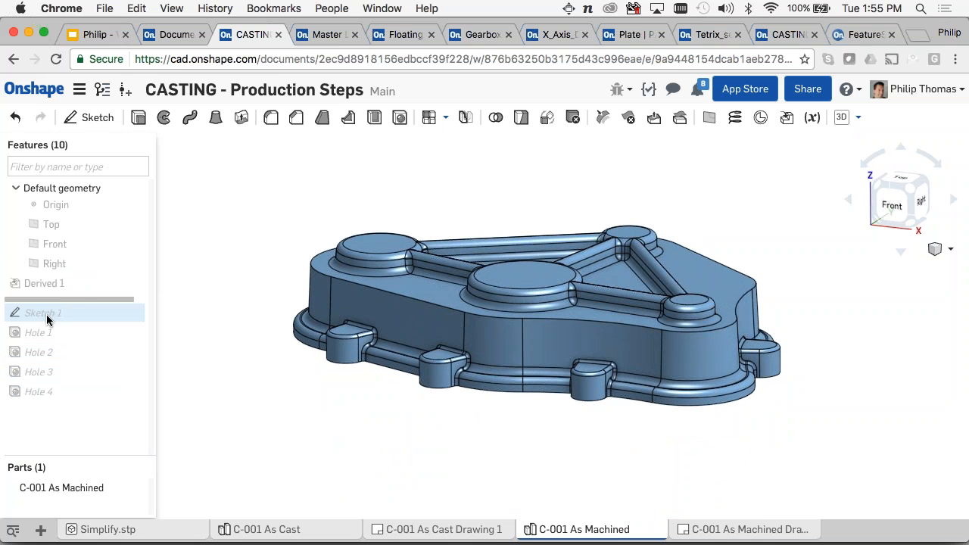
- Roll the feature history forward to the end and inspect the machined holes in the casting
{"action": "right_click", "coordinate": [87, 301]}
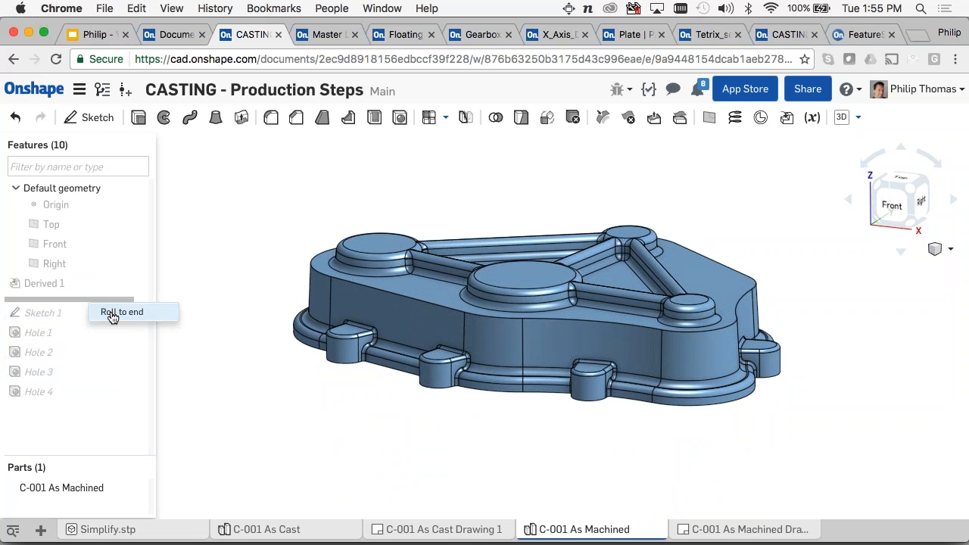
{"action": "left_click", "coordinate": [112, 312]}
{"action": "mouse_move", "coordinate": [233, 283]}
{"action": "right_mouse_down"}
{"action": "mouse_move", "coordinate": [242, 310]}
{"action": "mouse_move", "coordinate": [242, 300]}
{"action": "right_mouse_up"}
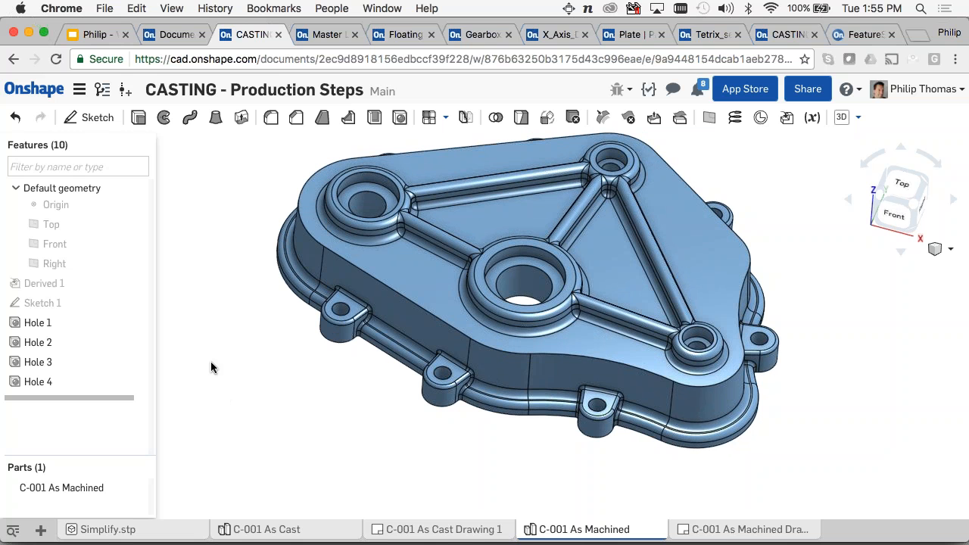
{"action": "right_click_drag", "start_coordinate": [211, 361], "coordinate": [210, 349]}
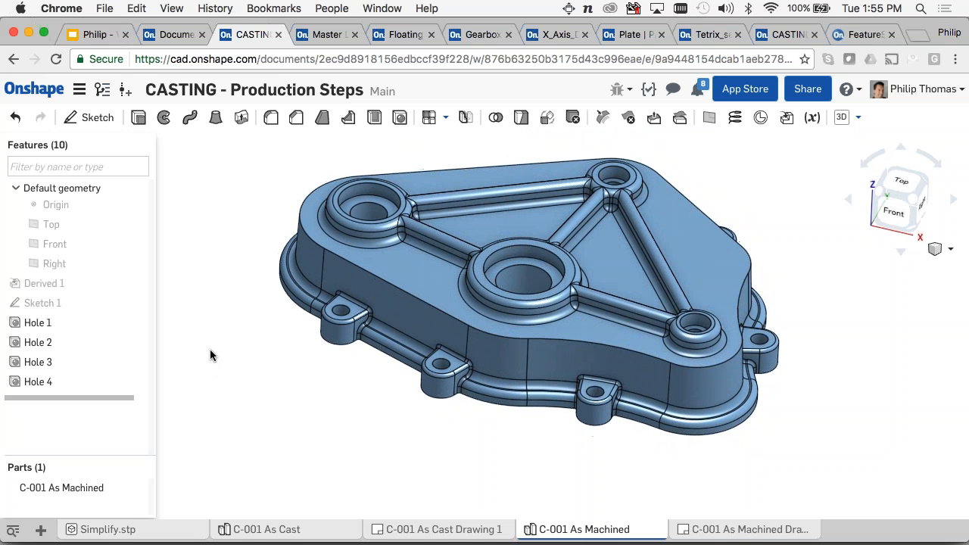
- Open the C-001 As Machined drawing and update it to the current model
{"action": "left_click", "coordinate": [733, 531]}
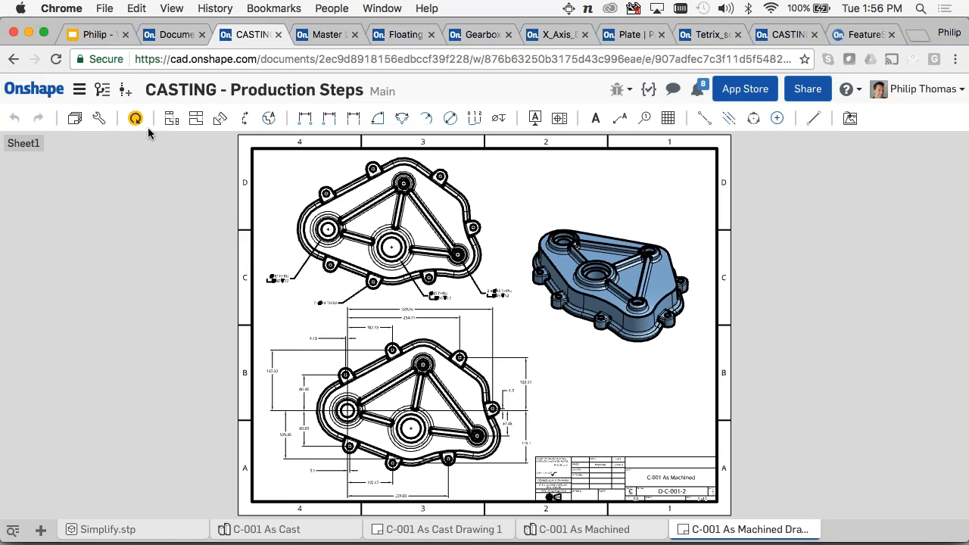
{"action": "left_click", "coordinate": [137, 119]}
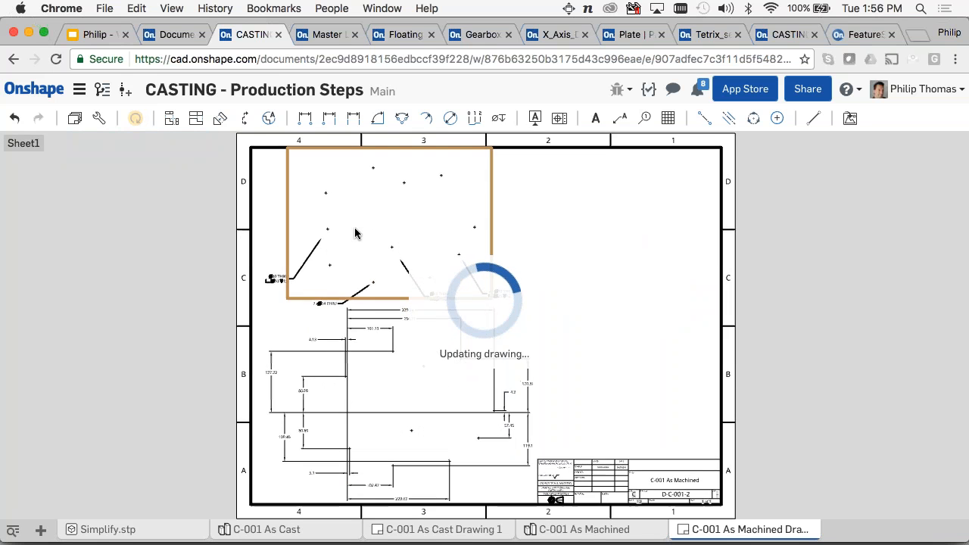
- Examine the hole callouts, the shaded view and the hole position dimensions on the C-001 As Machined drawing
{"action": "scroll", "coordinate": [354, 227], "scroll_direction": "up", "scroll_amount": 3}
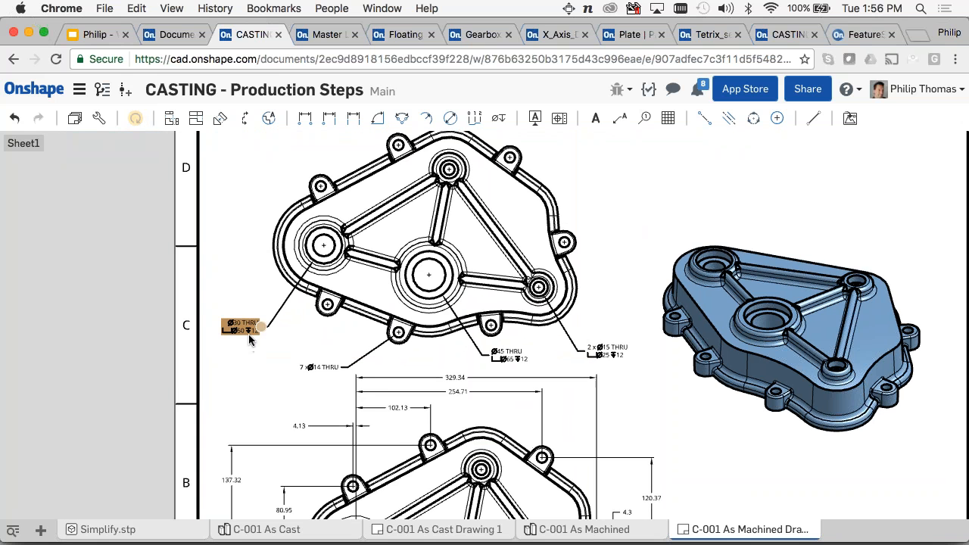
{"action": "scroll", "coordinate": [250, 340], "scroll_direction": "up", "scroll_amount": 5}
{"action": "scroll", "coordinate": [337, 394], "scroll_direction": "down", "scroll_amount": 5}
{"action": "scroll", "coordinate": [414, 383], "scroll_direction": "down", "scroll_amount": 5}
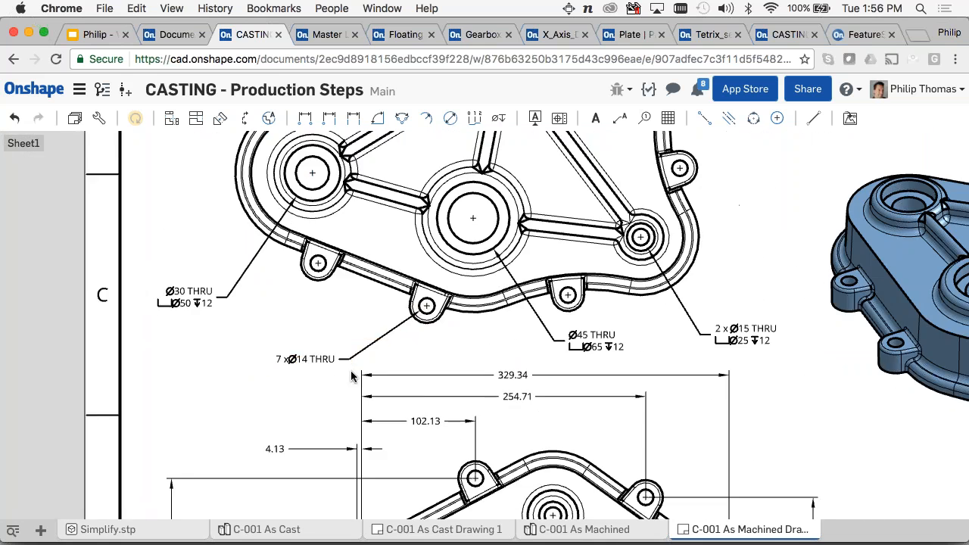
{"action": "scroll", "coordinate": [429, 363], "scroll_direction": "down", "scroll_amount": 3}
{"action": "scroll", "coordinate": [648, 343], "scroll_direction": "up", "scroll_amount": 2}
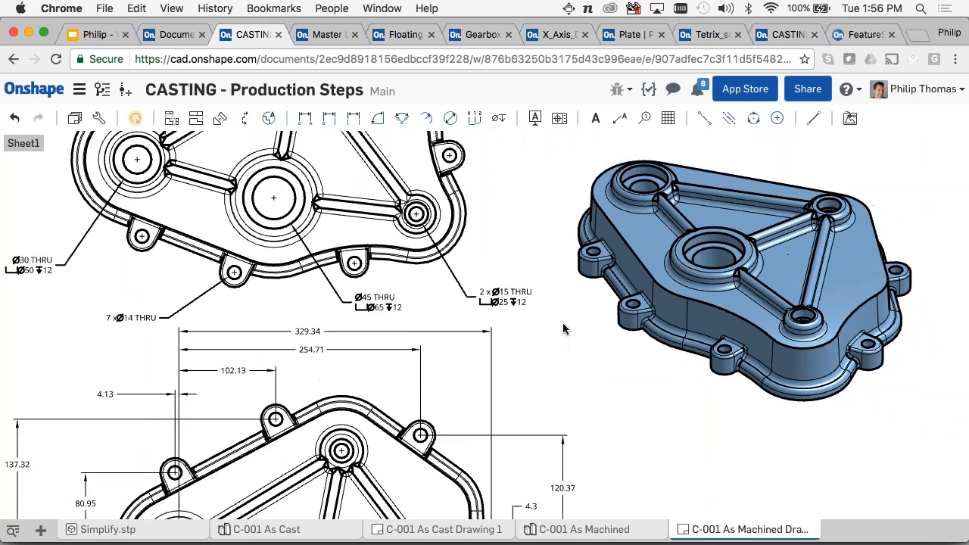
{"action": "scroll", "coordinate": [563, 329], "scroll_direction": "down", "scroll_amount": 2}
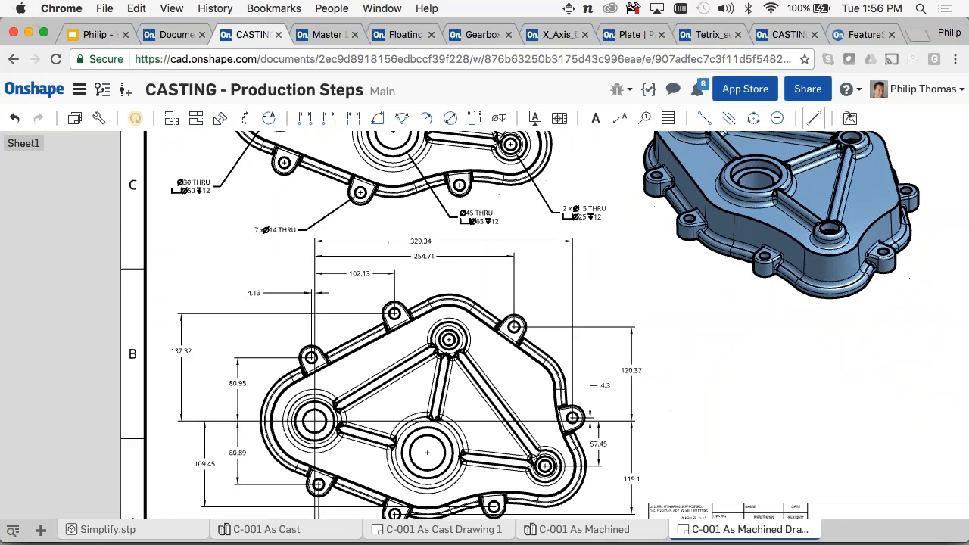
{"action": "scroll", "coordinate": [169, 495], "scroll_direction": "left", "scroll_amount": 3}
{"action": "scroll", "coordinate": [169, 496], "scroll_direction": "down", "scroll_amount": 2}
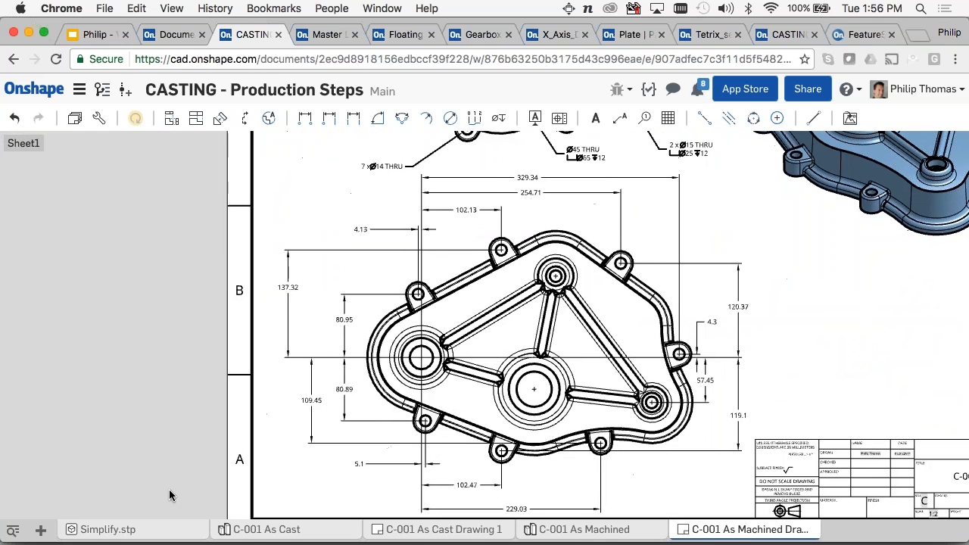
- Fillet the outer top edge of the casting in the C-001 As Cast part studio with a 12 mm radius and tangent propagation
{"action": "left_click", "coordinate": [321, 533]}
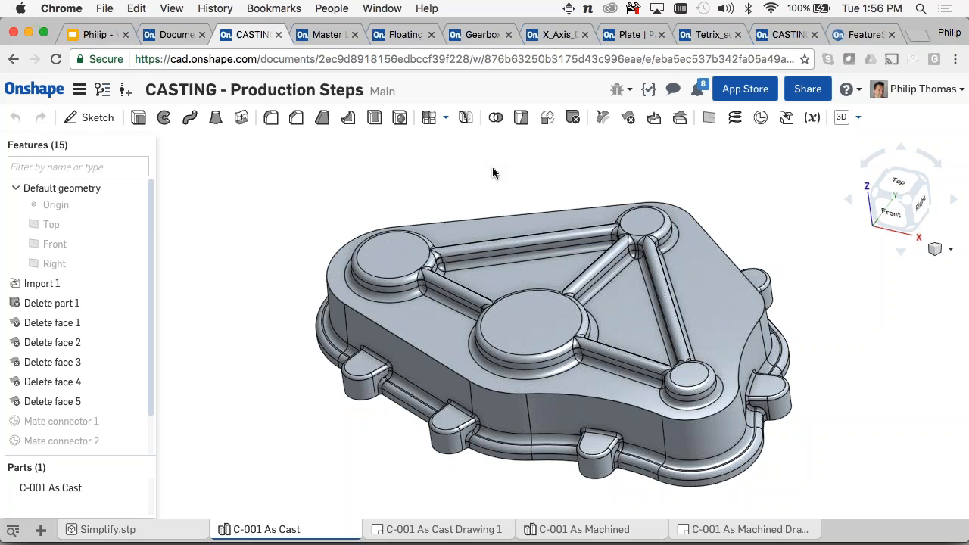
{"action": "key", "text": "shift+f"}
{"action": "left_click", "coordinate": [424, 346]}
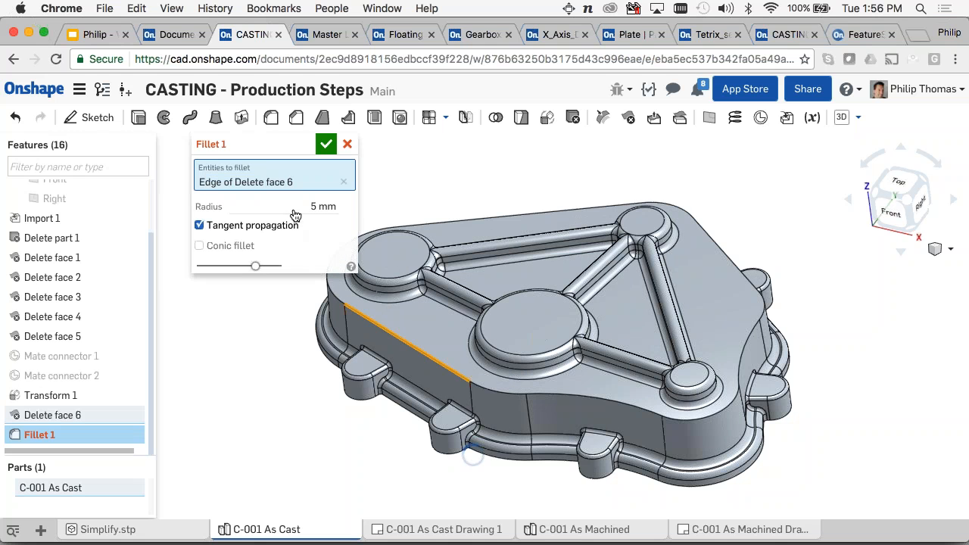
{"action": "left_click", "coordinate": [293, 203]}
{"action": "type", "text": "12"}
{"action": "key", "text": "Return"}
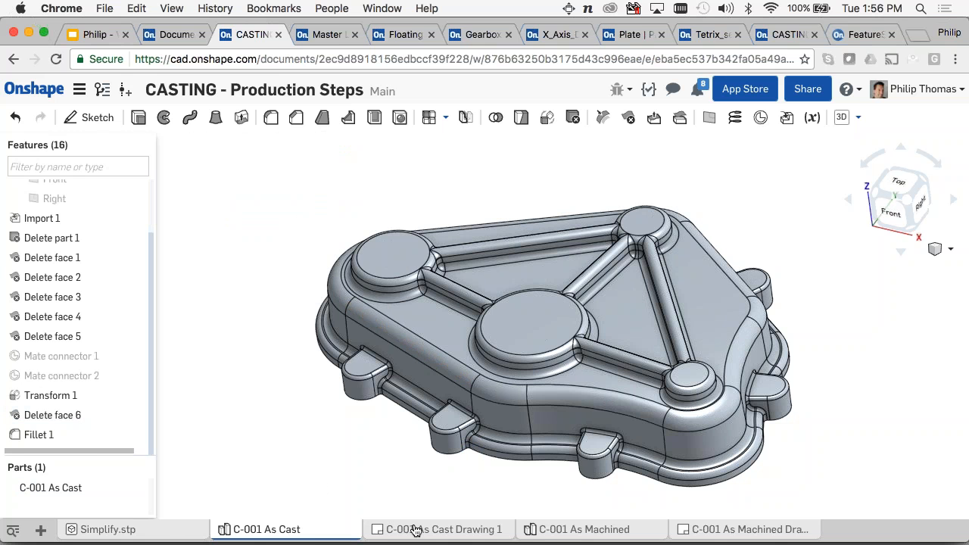
- Check the new fillet in the C-001 As Machined part studio and bring the C-001 As Machined drawing up to date with it
{"action": "left_click", "coordinate": [548, 533]}
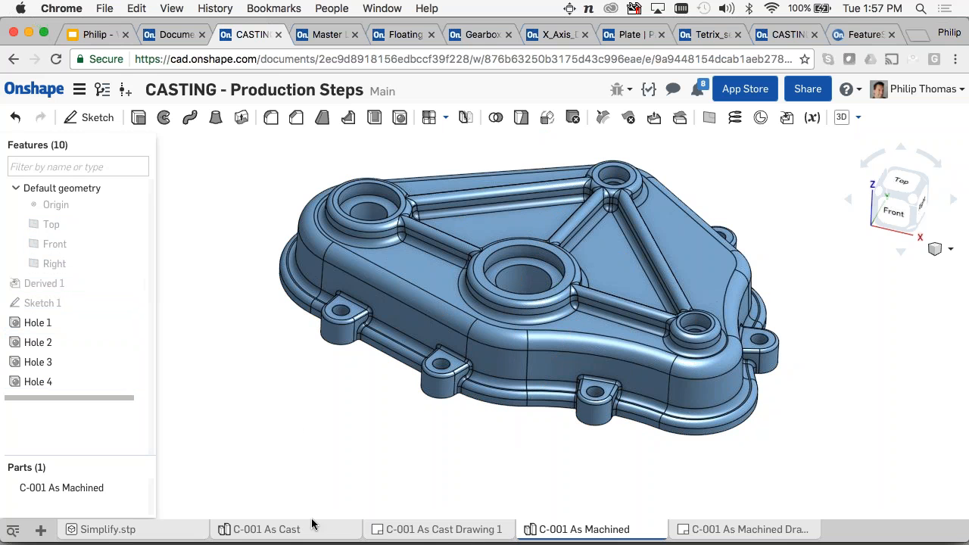
{"action": "mouse_move", "coordinate": [286, 529]}
{"action": "left_click", "coordinate": [783, 532]}
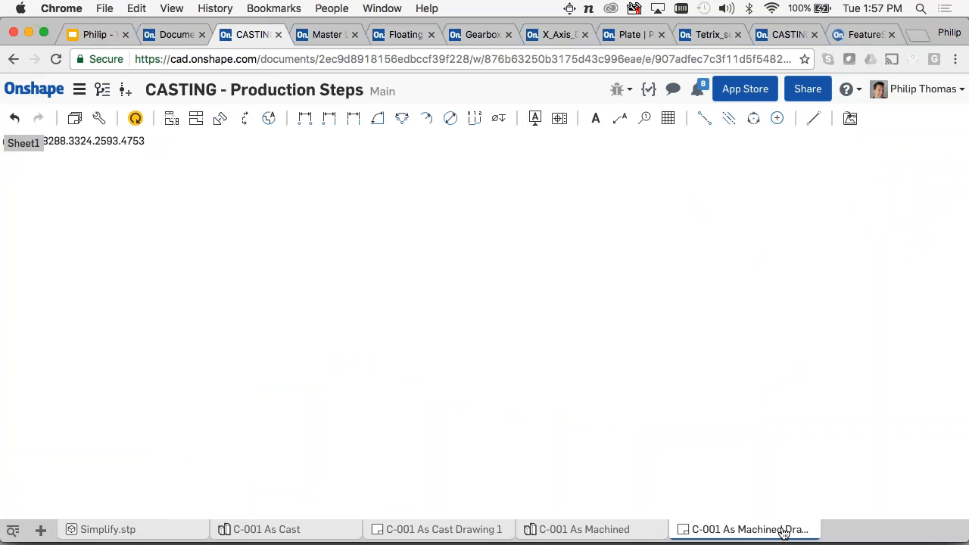
{"action": "scroll", "coordinate": [757, 378], "scroll_direction": "up", "scroll_amount": 5}
{"action": "scroll", "coordinate": [502, 410], "scroll_direction": "down", "scroll_amount": 5}
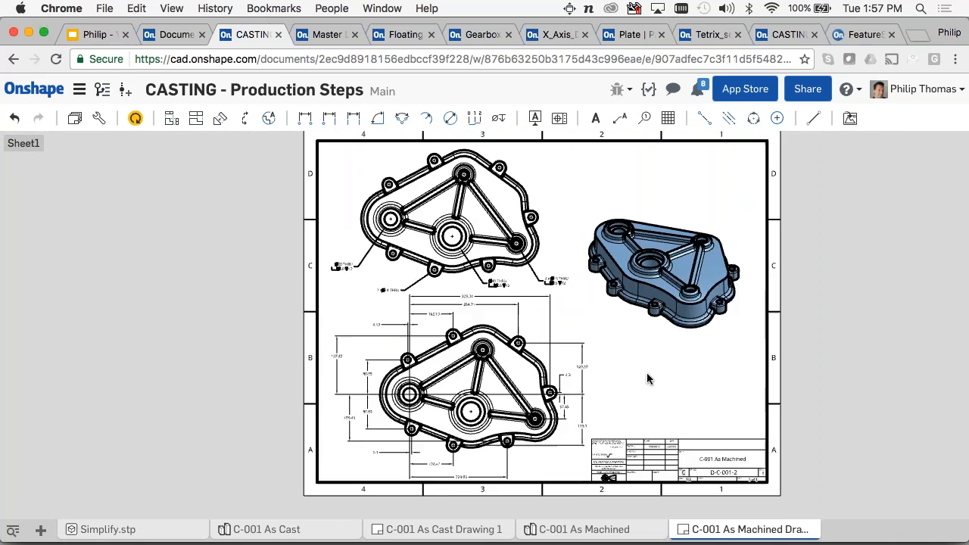
{"action": "scroll", "coordinate": [648, 378], "scroll_direction": "up", "scroll_amount": 5}
{"action": "scroll", "coordinate": [666, 287], "scroll_direction": "up", "scroll_amount": 5}
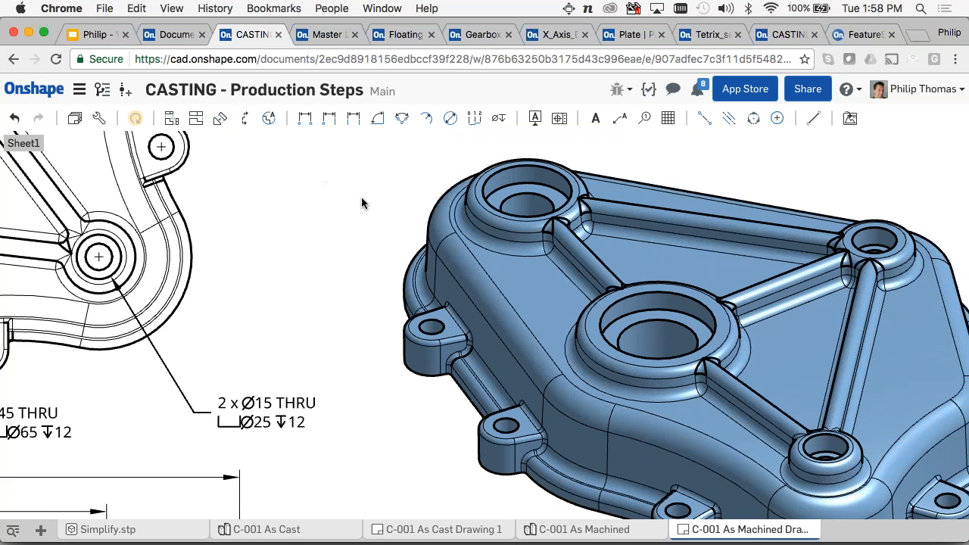
- Switch to the Google Slides presentation and advance from the Derive slide to the Lessons learned slide
{"action": "left_click", "coordinate": [113, 38]}
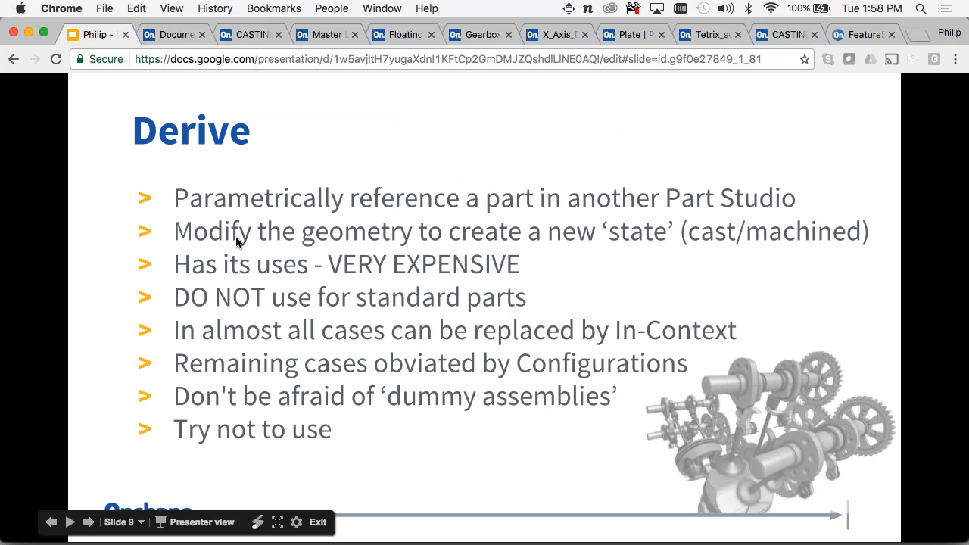
{"action": "key", "text": "Right"}
{"action": "key", "text": "Right"}
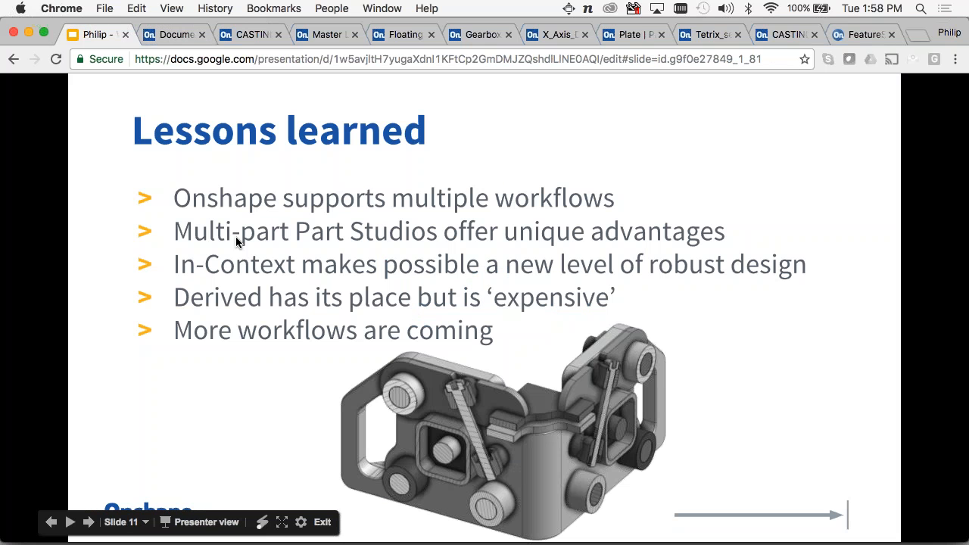